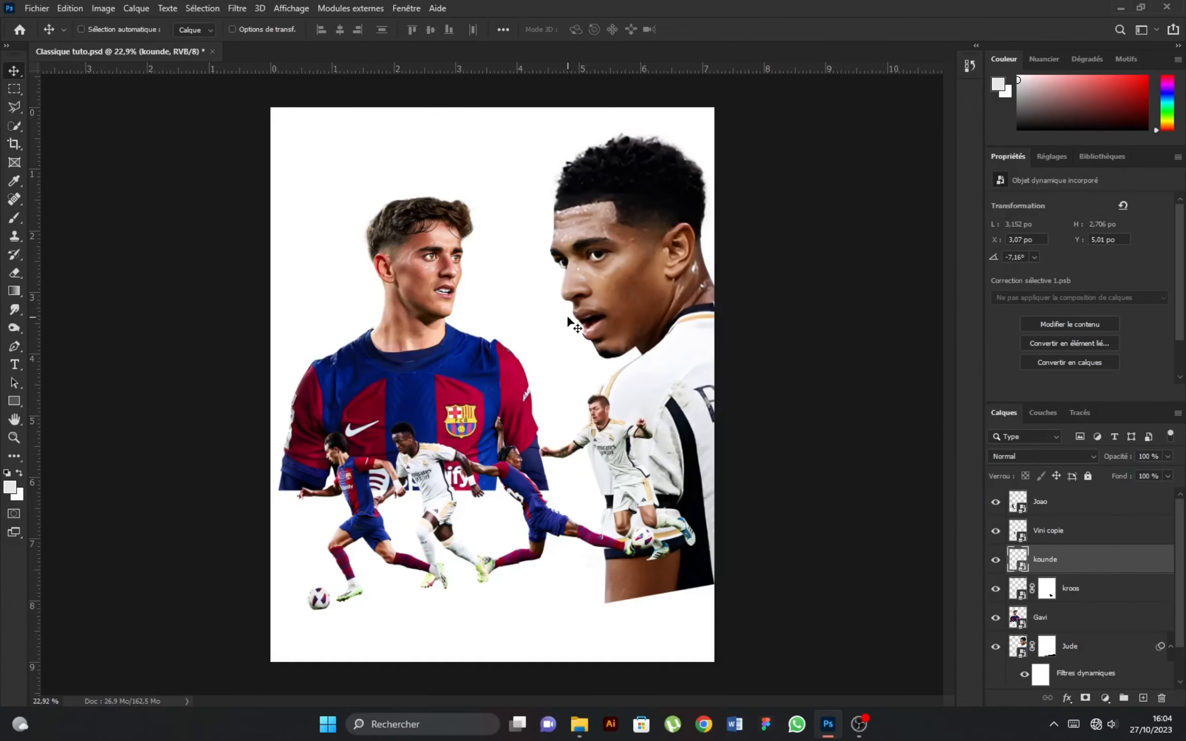
# Move the Gavi cut-out to the canvas's left edge and scale it up to 22.16 %
pyautogui.scroll(1, 561, 216)
pyautogui.scroll(-2, 548, 222)
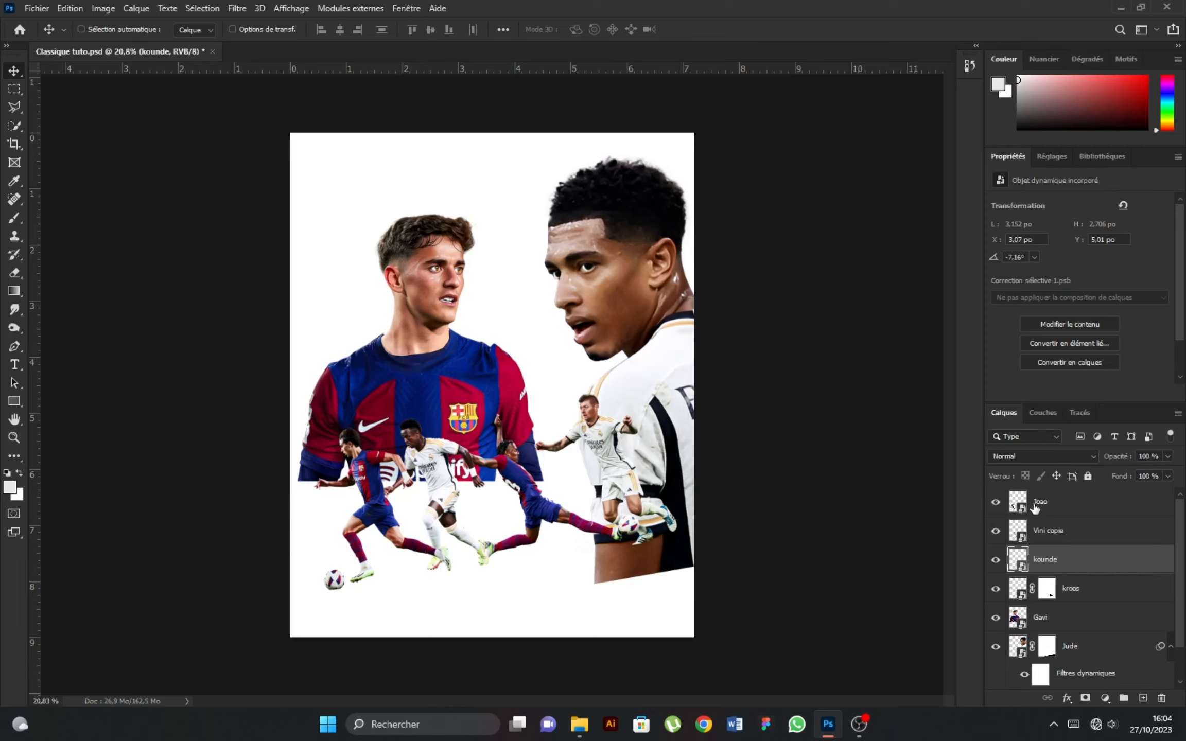
pyautogui.click(1045, 623)
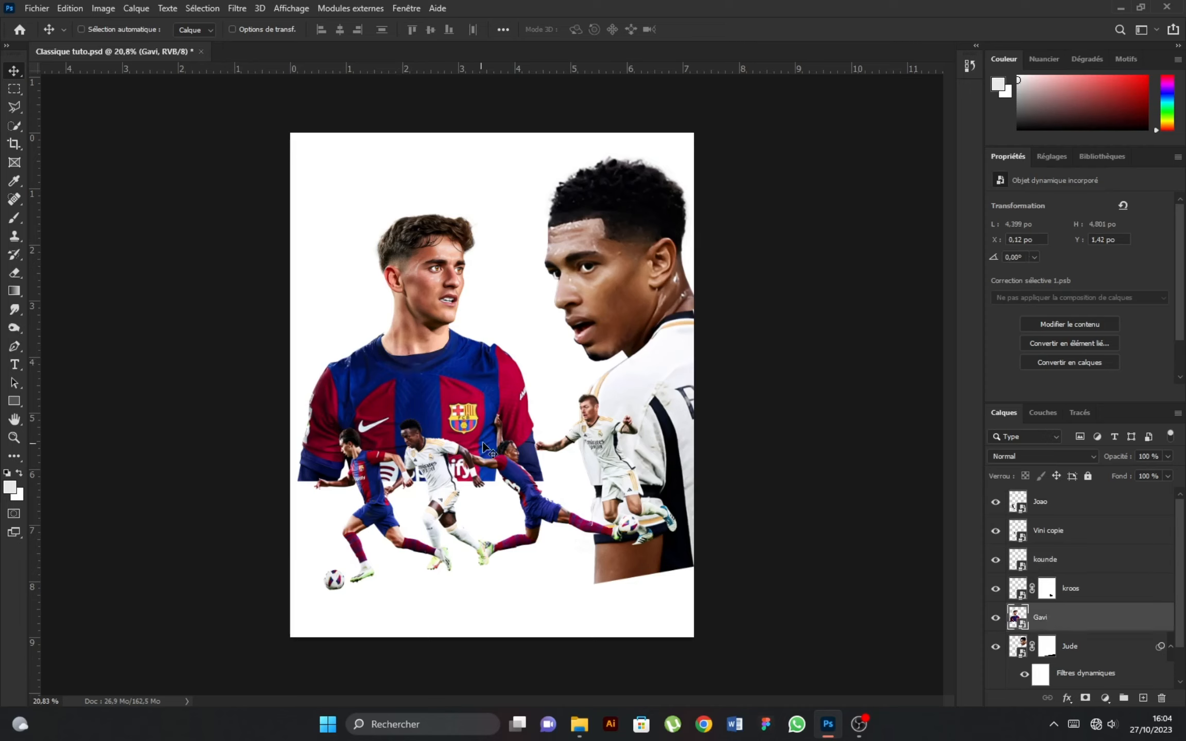
pyautogui.moveTo(381, 416); pyautogui.dragTo(366, 425)
pyautogui.press('ctrl')
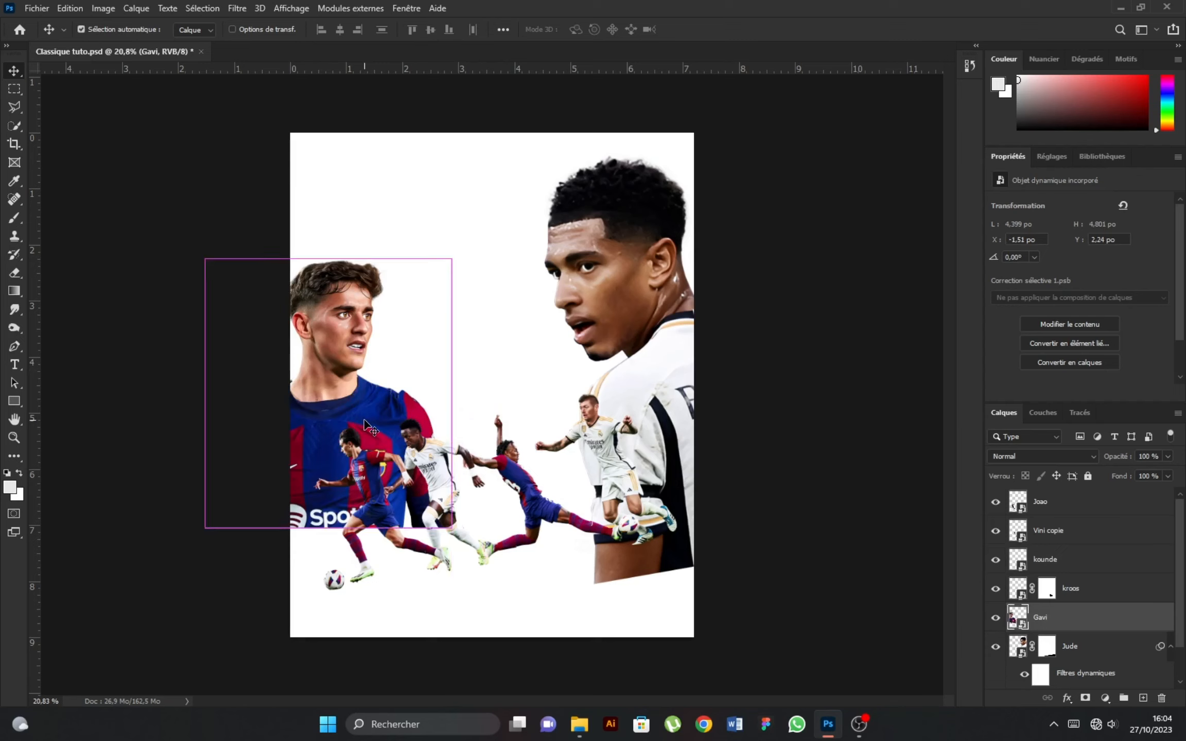
pyautogui.hotkey('ctrl', 't')
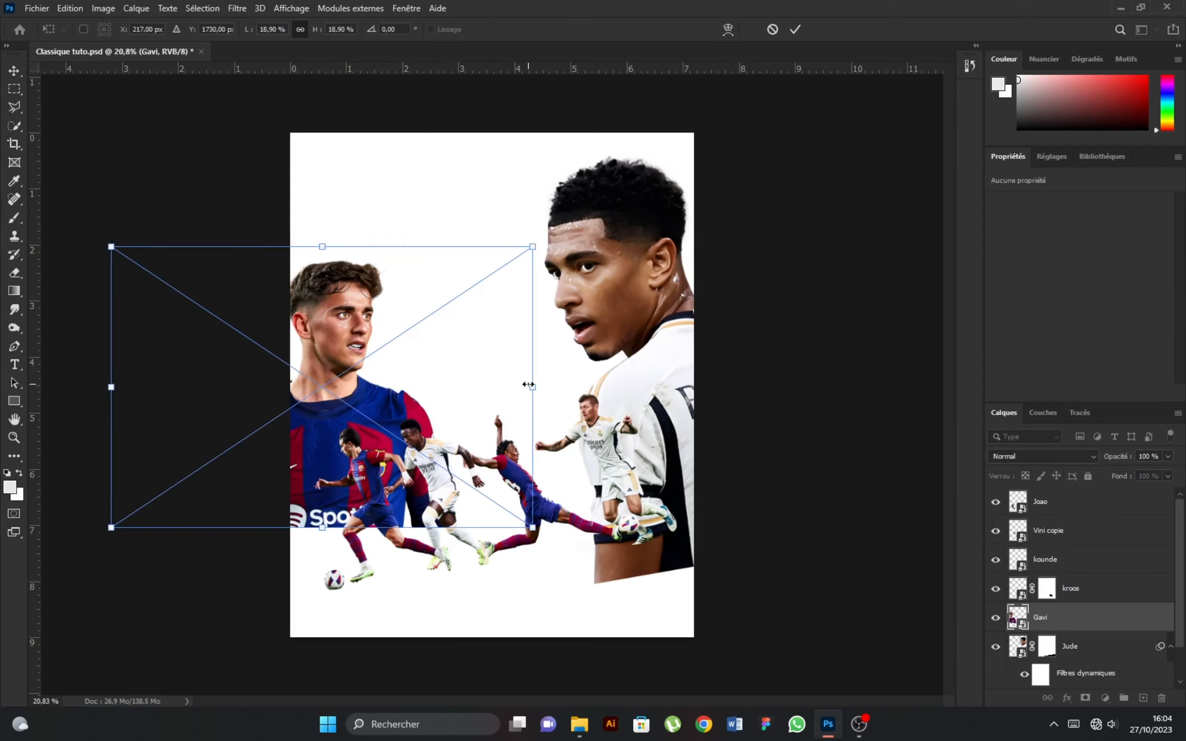
pyautogui.moveTo(528, 385); pyautogui.dragTo(606, 387)
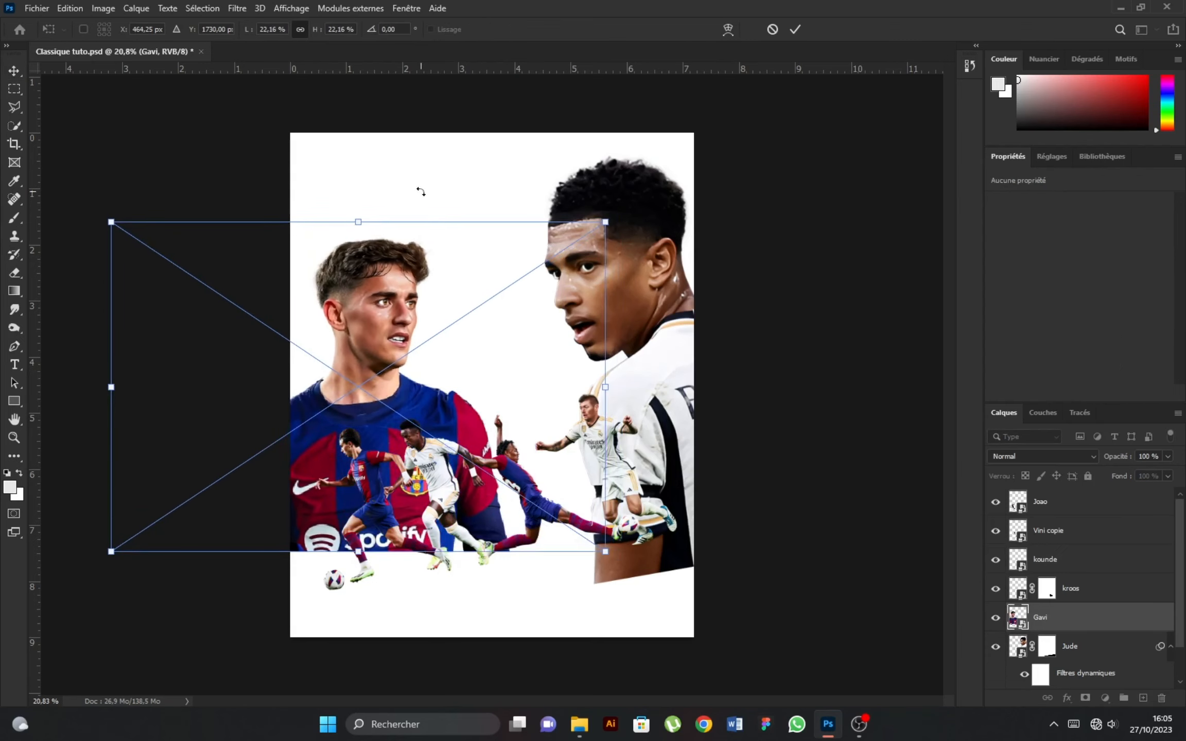
# Rotate the Gavi cut-out to -7.47° and enlarge it to 26.92 %, keeping it against the left edge of the poster
pyautogui.moveTo(421, 192); pyautogui.dragTo(395, 185)
pyautogui.moveTo(370, 316); pyautogui.dragTo(322, 294)
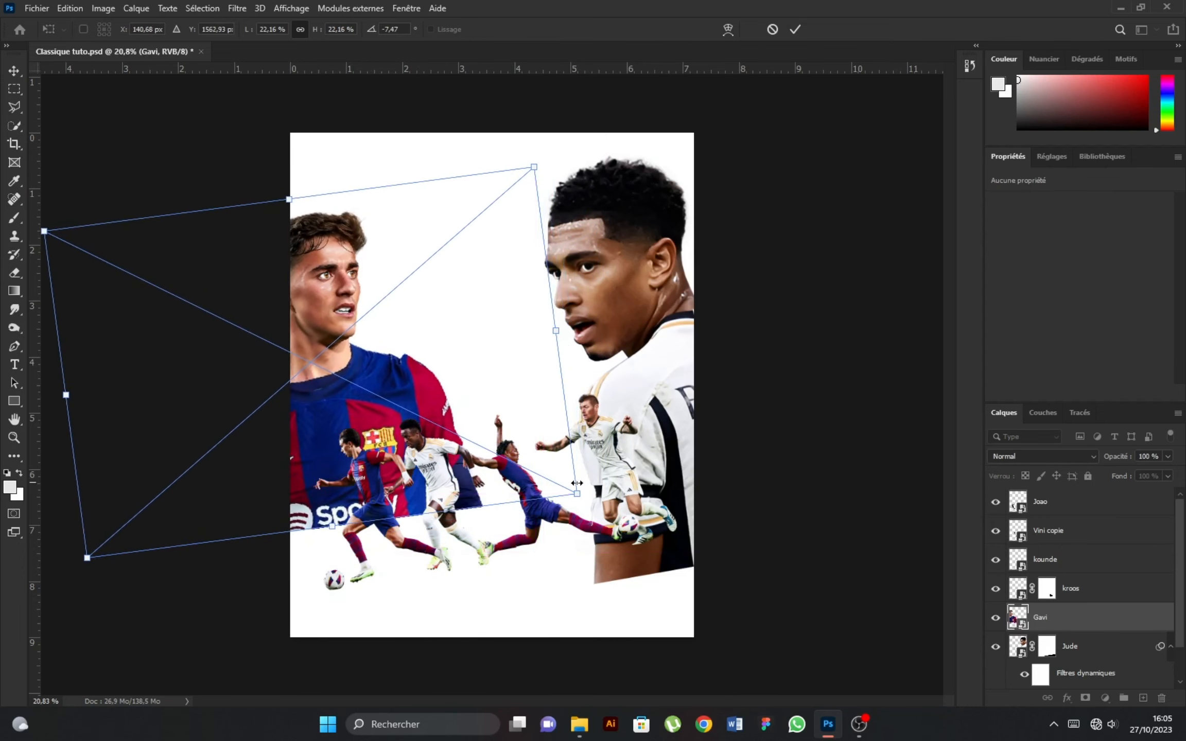
pyautogui.moveTo(576, 493); pyautogui.dragTo(617, 514)
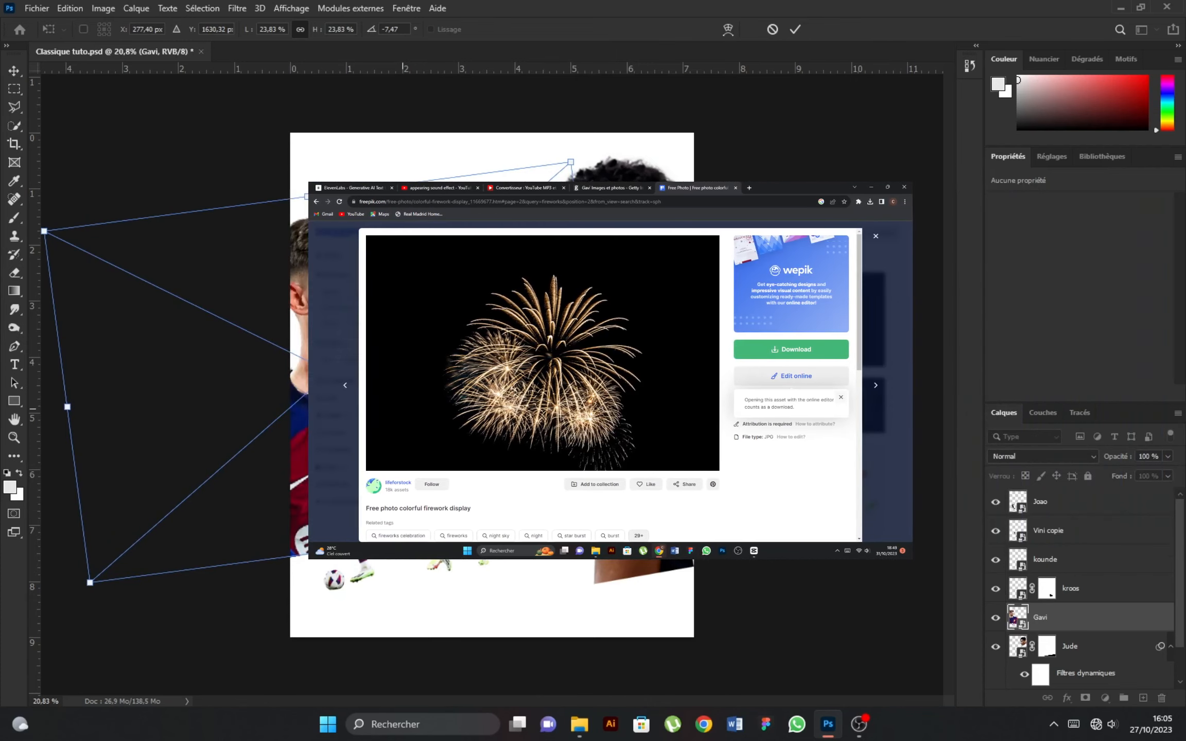
pyautogui.moveTo(402, 414); pyautogui.dragTo(395, 418)
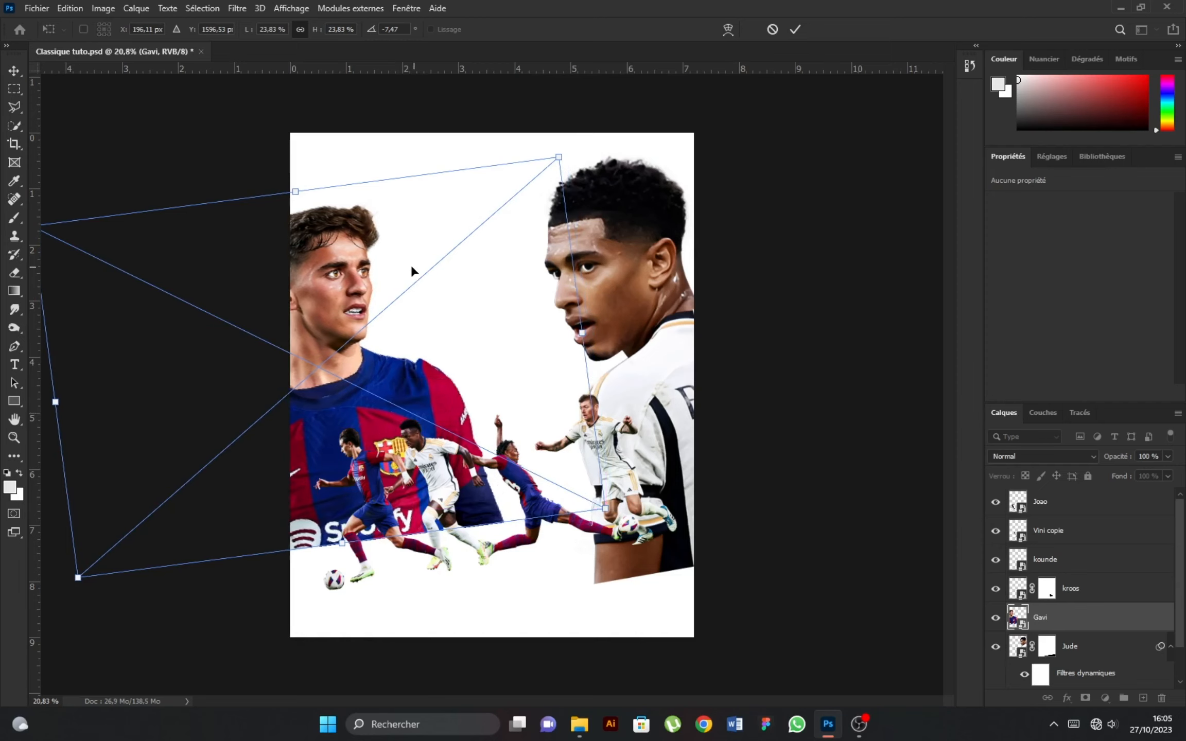
pyautogui.moveTo(296, 189); pyautogui.dragTo(297, 179)
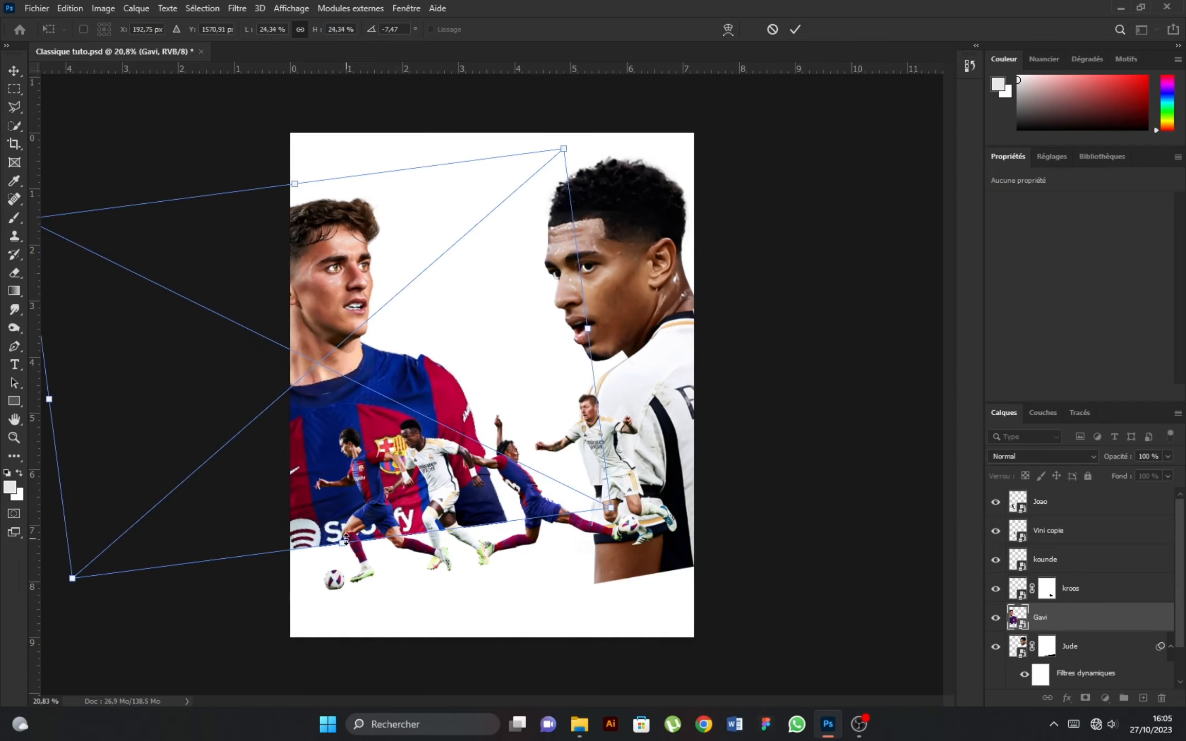
pyautogui.moveTo(344, 551); pyautogui.dragTo(352, 577)
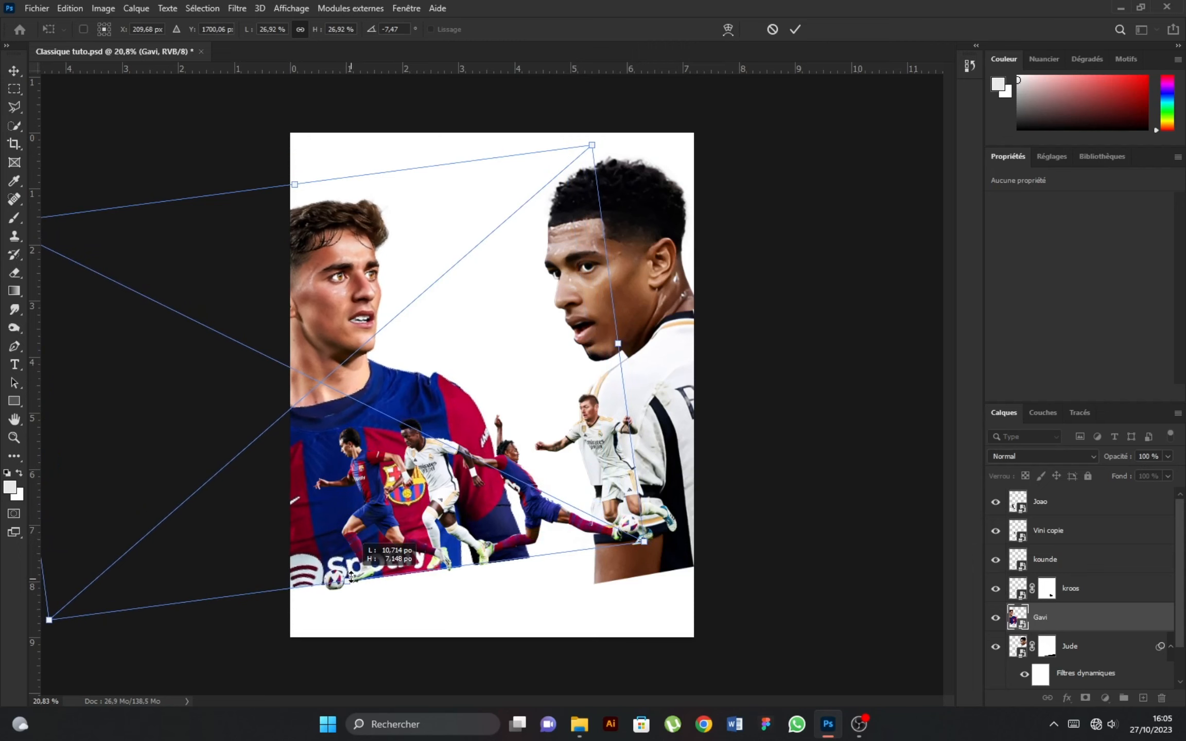
pyautogui.click(796, 30)
# Scale the Jude layer to 100.87 % and shift it towards the right edge of the poster
pyautogui.click(730, 398)
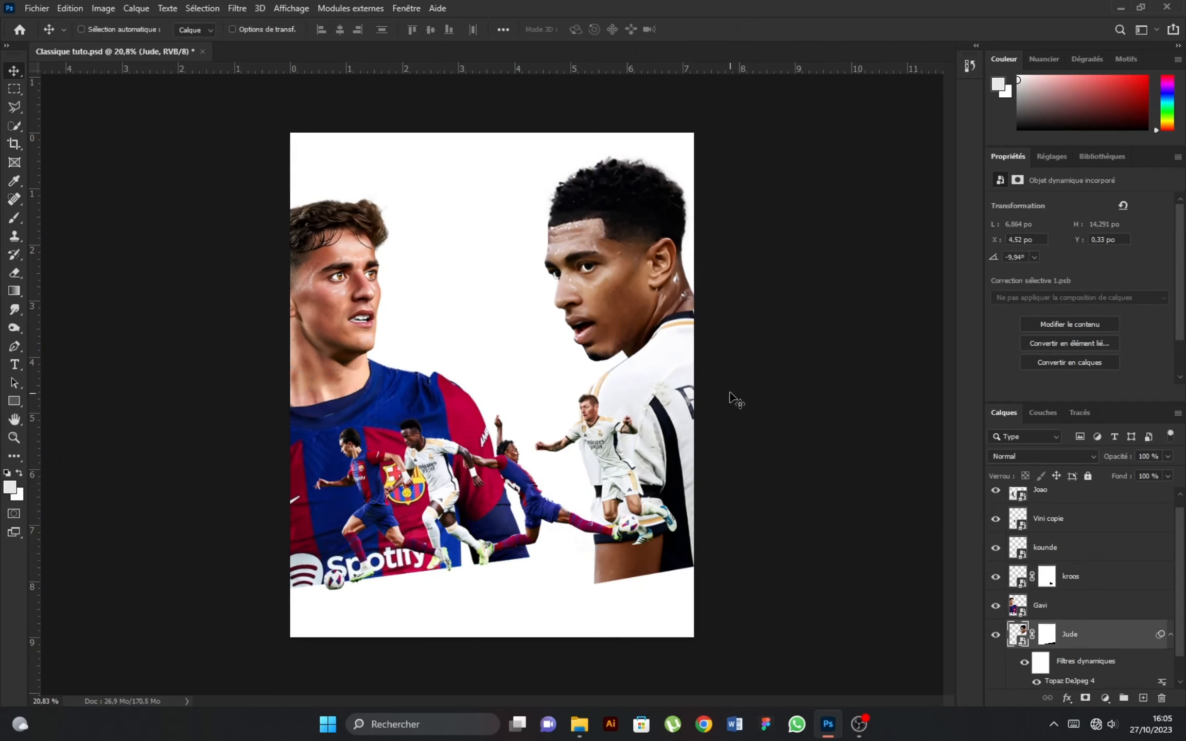
pyautogui.hotkey('ctrl', 't')
pyautogui.click(634, 289)
pyautogui.hotkey('ctrl', '-')
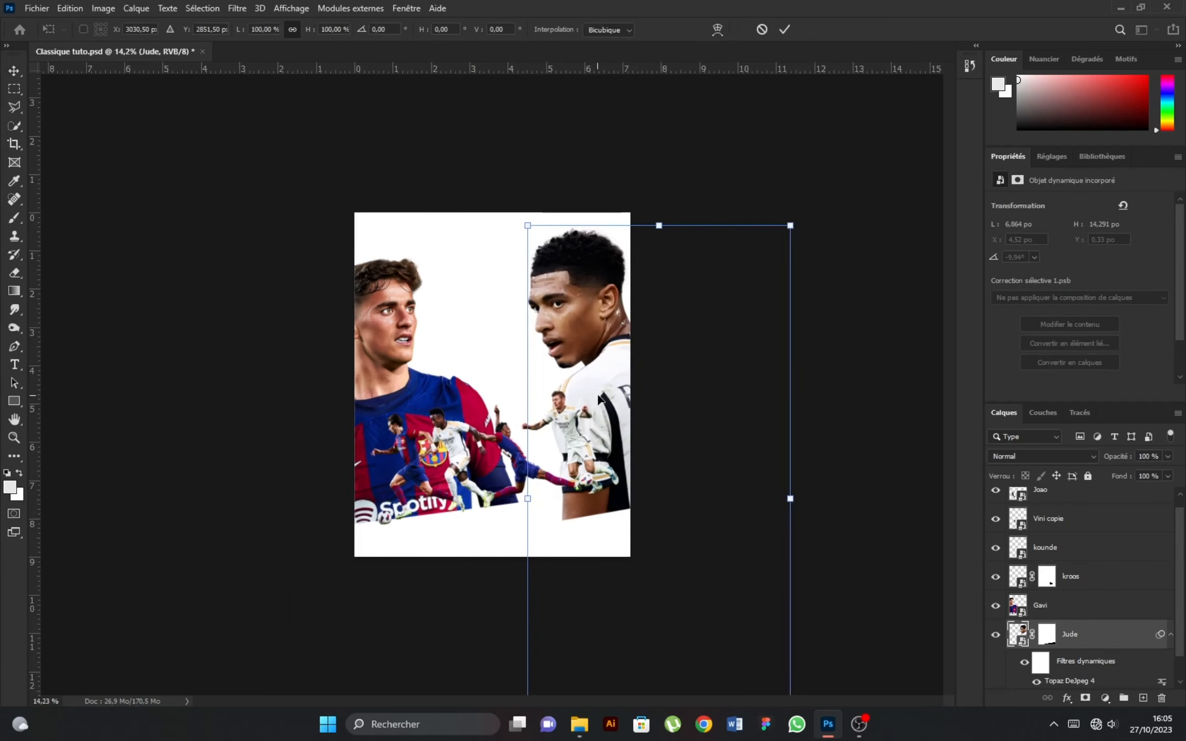
pyautogui.scroll(-5, 621, 439)
pyautogui.moveTo(603, 626); pyautogui.dragTo(605, 607)
pyautogui.moveTo(576, 402); pyautogui.dragTo(585, 402)
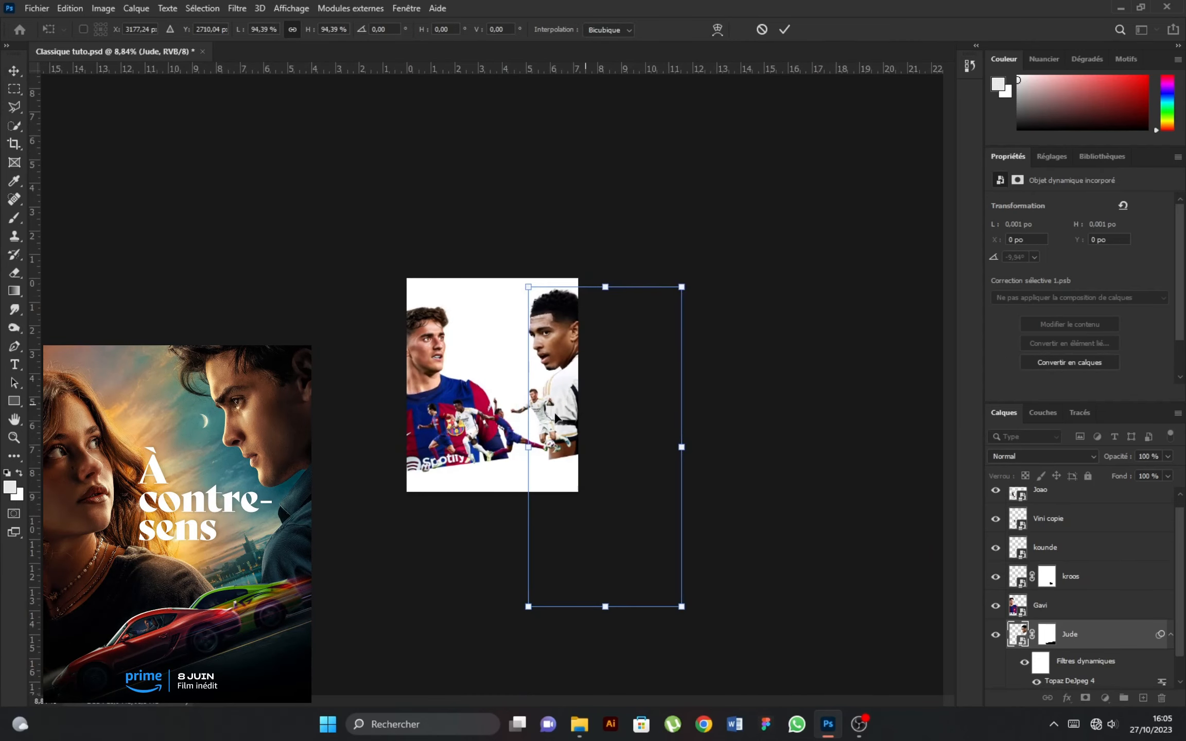
pyautogui.moveTo(529, 447); pyautogui.dragTo(517, 447)
pyautogui.moveTo(560, 422); pyautogui.dragTo(571, 425)
# Tilt the Jude cut-out by -1.26° and position it in the poster's upper right, facing Gavi
pyautogui.scroll(9, 515, 311)
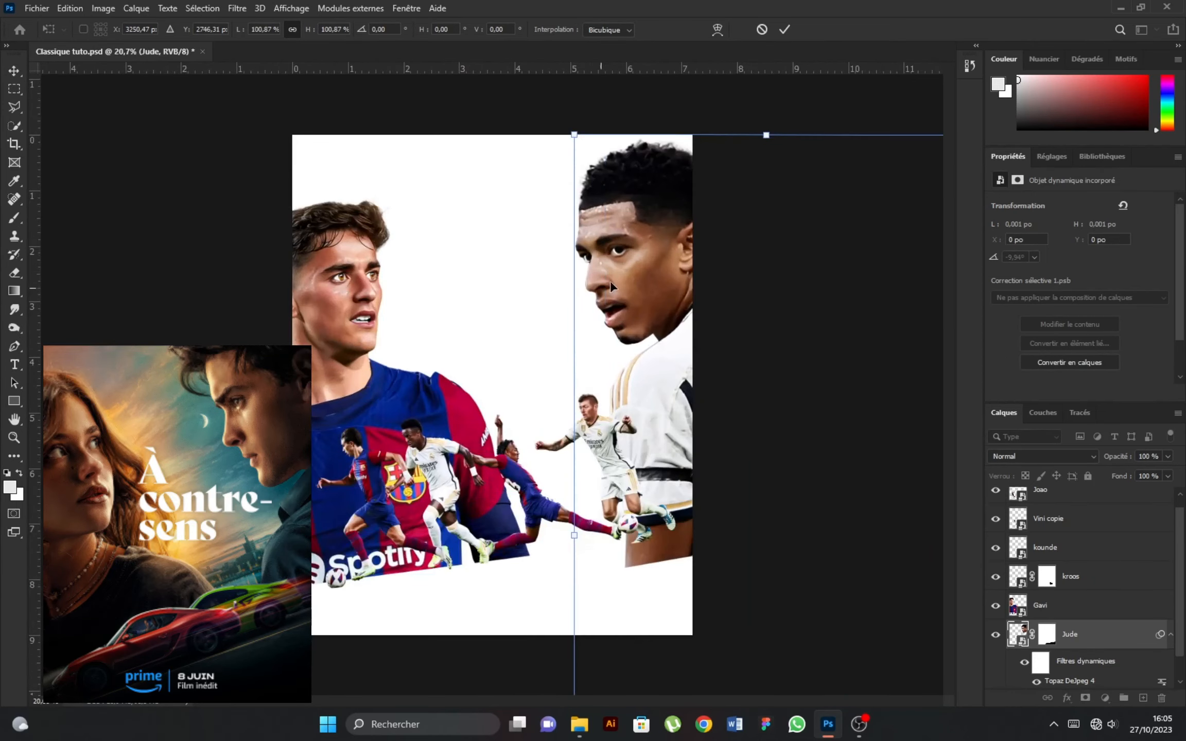
pyautogui.moveTo(622, 263); pyautogui.dragTo(636, 279)
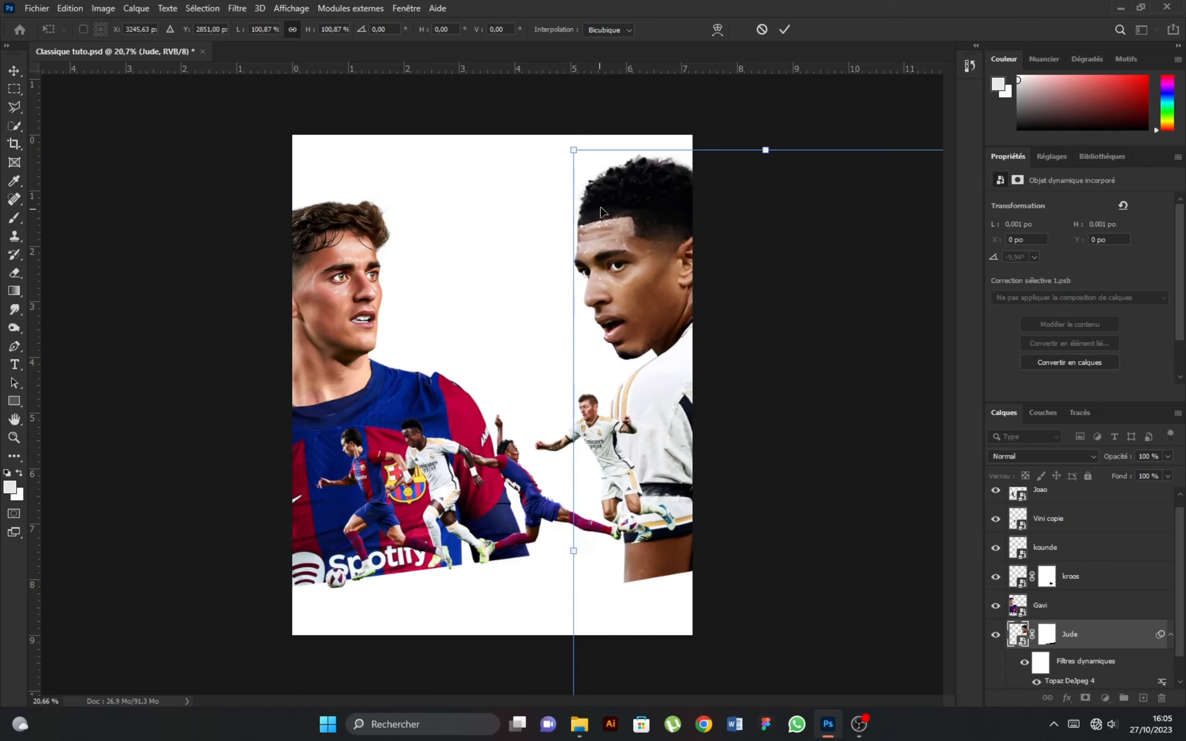
pyautogui.moveTo(639, 123); pyautogui.dragTo(633, 147)
pyautogui.moveTo(646, 229); pyautogui.dragTo(647, 218)
pyautogui.moveTo(688, 111); pyautogui.dragTo(692, 111)
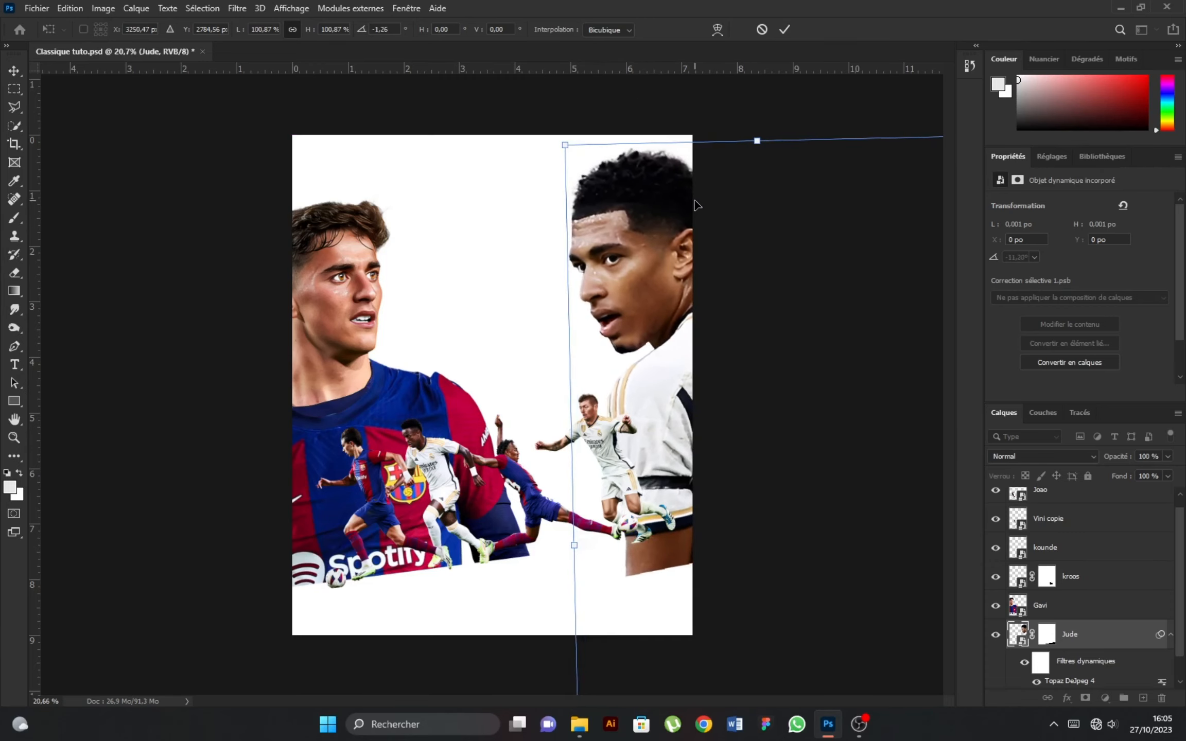
pyautogui.click(785, 31)
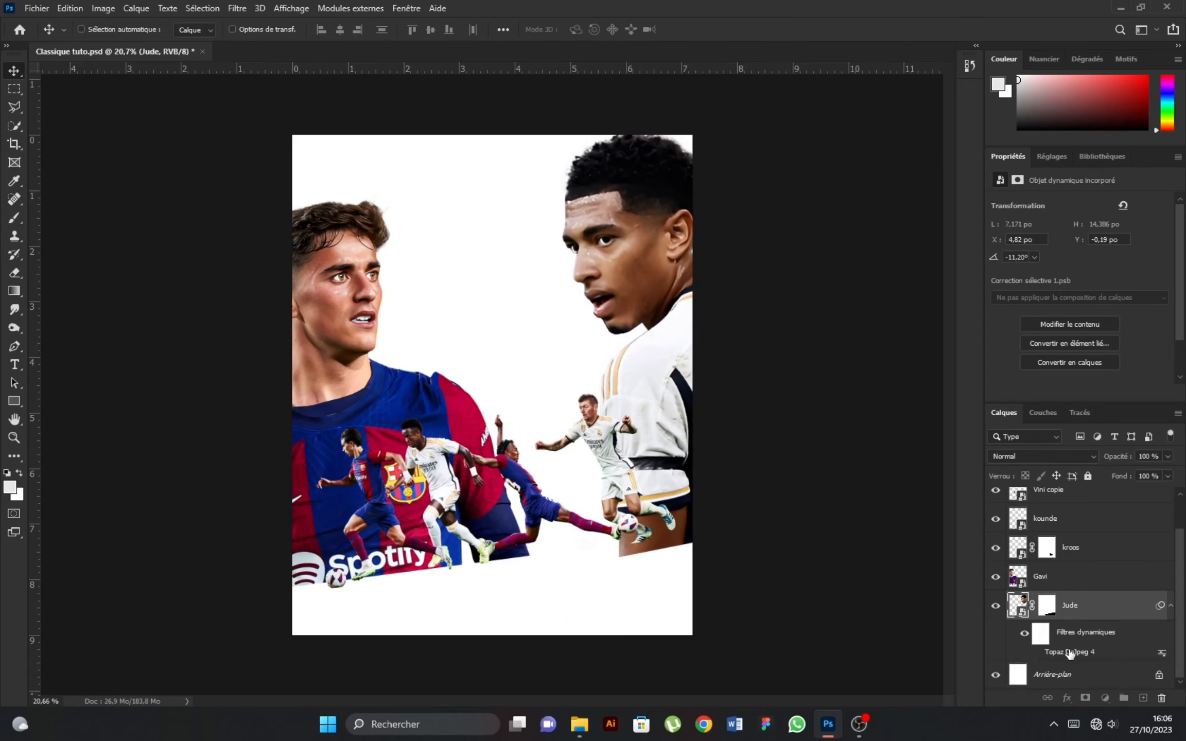
# Delete the Topaz DeJpeg smart filter from the Jude layer
pyautogui.moveTo(1069, 652); pyautogui.dragTo(1162, 699)
pyautogui.scroll(-2, 670, 443)
pyautogui.scroll(1, 393, 389)
# Enlarge the Gavi cut-out further and reposition it so the jersey reaches the lower left of the poster
pyautogui.click(1048, 621)
pyautogui.moveTo(359, 344); pyautogui.dragTo(372, 342)
pyautogui.hotkey('ctrl', 't')
pyautogui.scroll(-2, 381, 412)
pyautogui.moveTo(392, 531); pyautogui.dragTo(397, 571)
pyautogui.moveTo(414, 456); pyautogui.dragTo(402, 426)
pyautogui.press('Return')
pyautogui.scroll(1, 365, 341)
pyautogui.moveTo(360, 341); pyautogui.dragTo(364, 341)
# Nudge the Jude layer slightly down to X 4.72 and Y 0 inches
pyautogui.click(1085, 591)
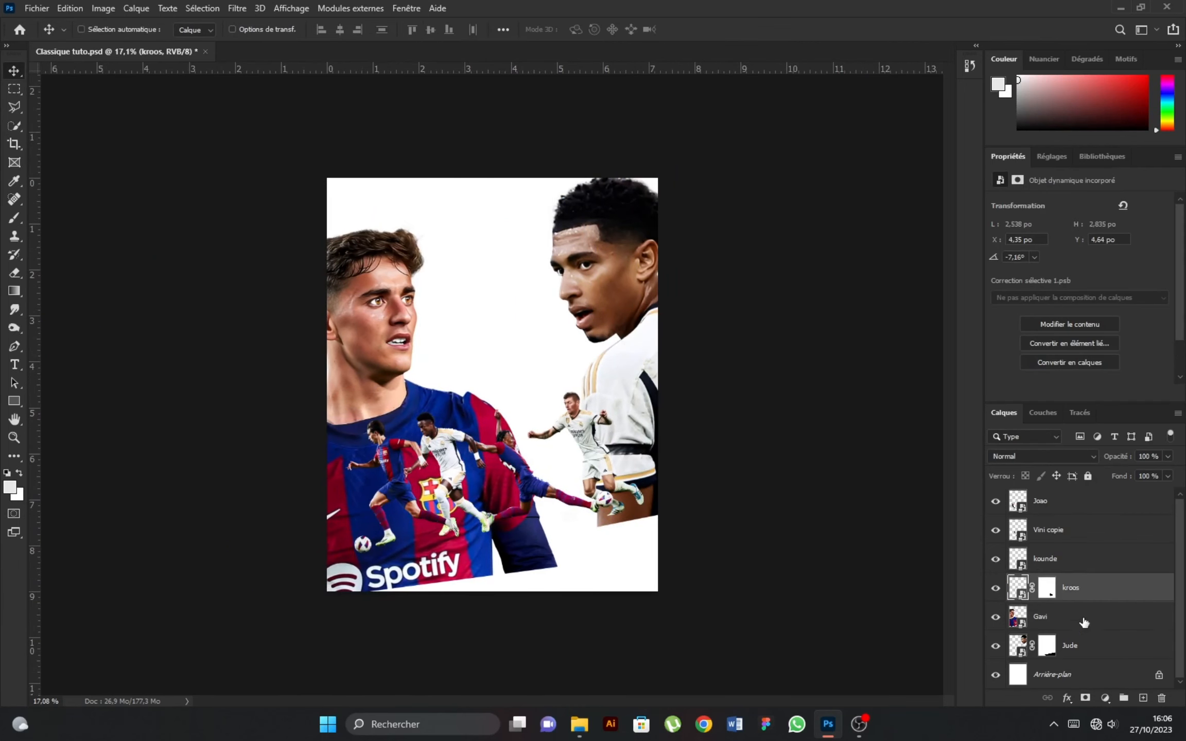
pyautogui.click(1086, 645)
pyautogui.moveTo(667, 277); pyautogui.dragTo(673, 289)
pyautogui.scroll(-1, 672, 289)
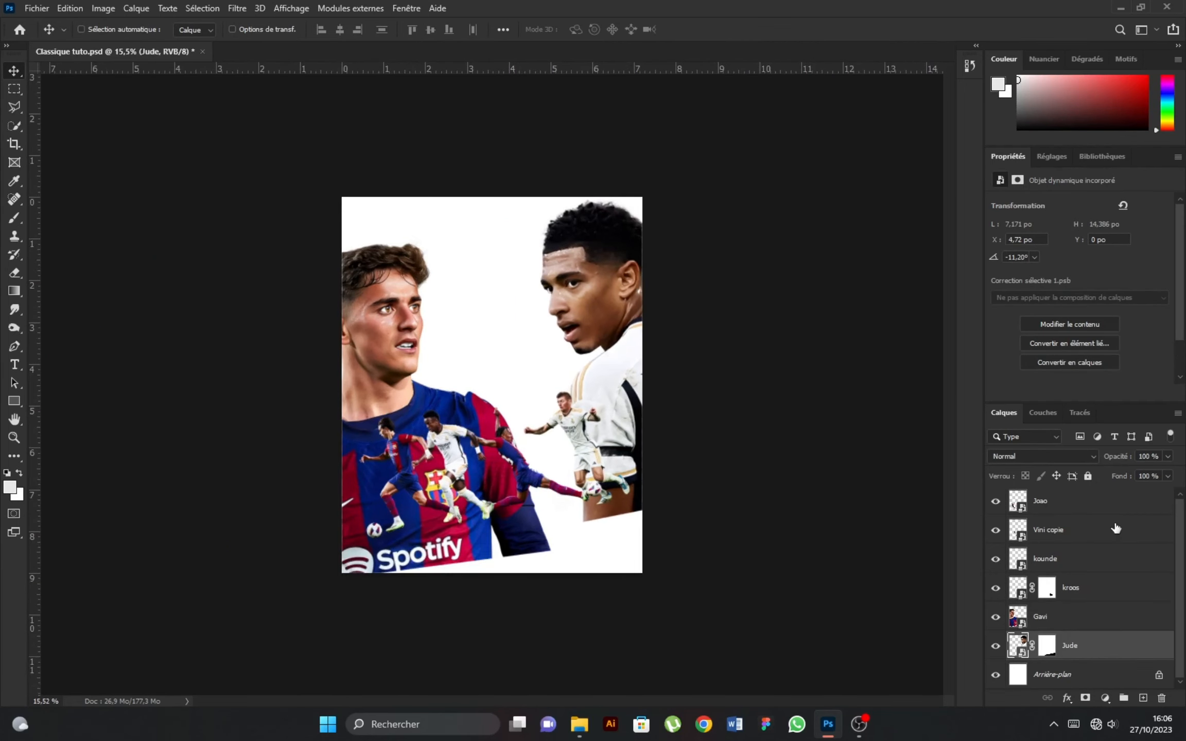
# Place the embedded sky image pexels-tom-fisk-3546881 and move its layer beneath the Jude layer
pyautogui.click(1055, 618)
pyautogui.click(36, 8)
pyautogui.click(67, 291)
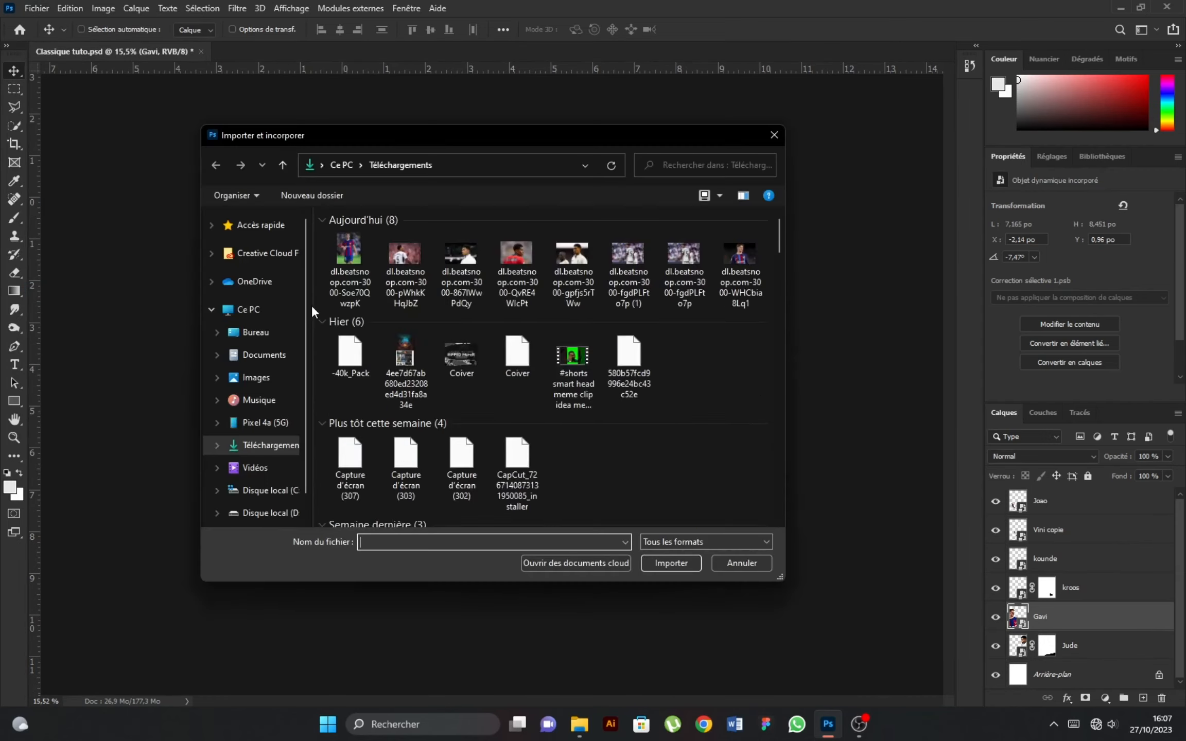
pyautogui.click(256, 332)
pyautogui.click(269, 445)
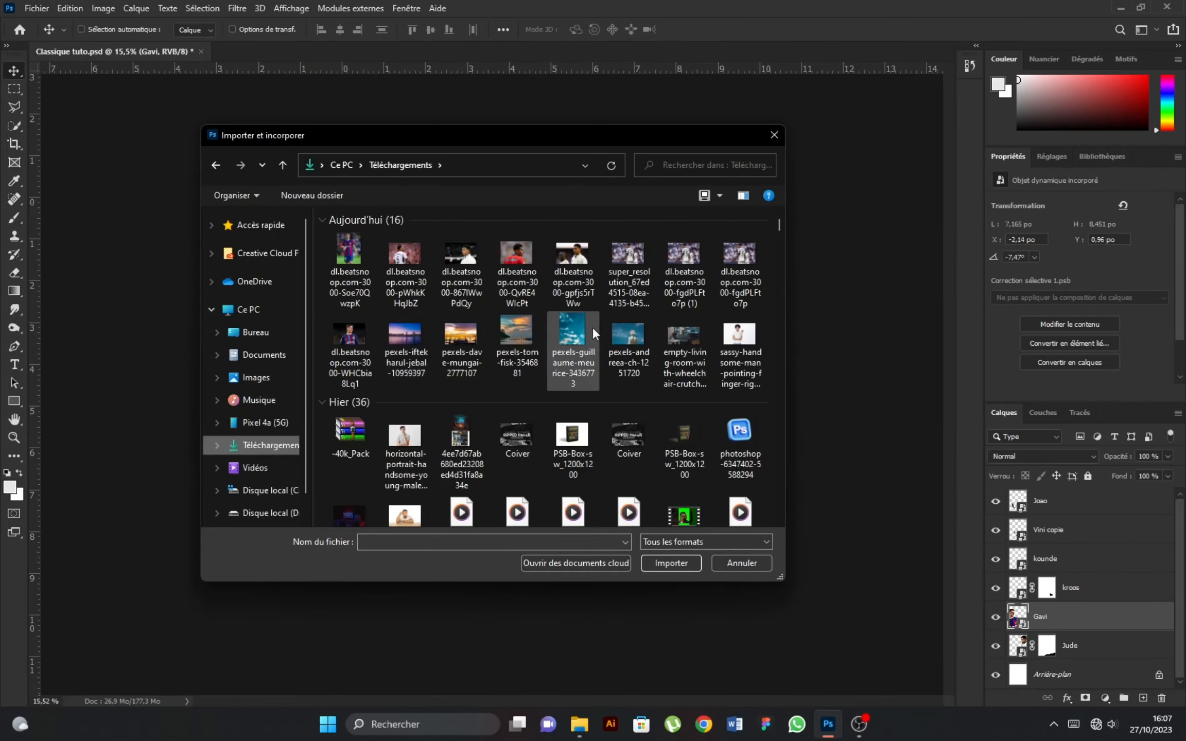
pyautogui.doubleClick(517, 338)
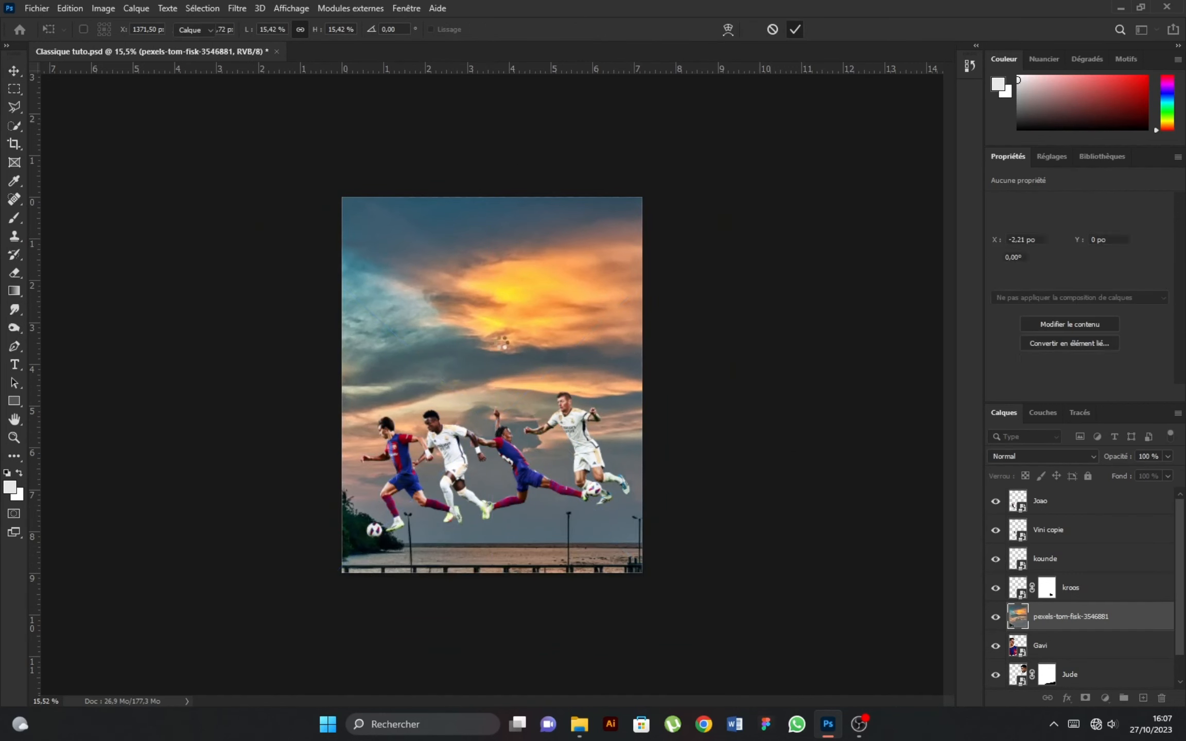
pyautogui.scroll(-1, 1057, 627)
pyautogui.moveTo(1077, 599); pyautogui.dragTo(1071, 663)
# Flip the sunset sky horizontally, set its rotation to 177.40°, and enlarge it to 17.99 % so it fills the canvas
pyautogui.hotkey('ctrl', 't')
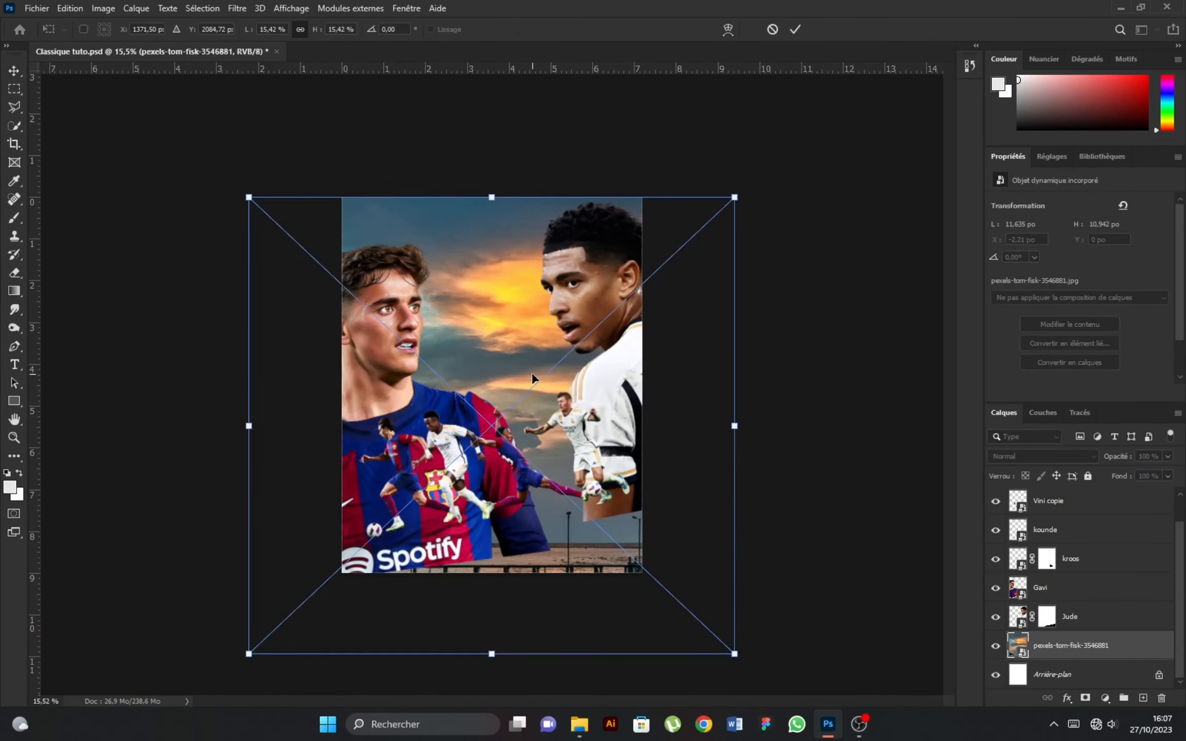
pyautogui.rightClick(532, 375)
pyautogui.click(591, 593)
pyautogui.moveTo(647, 145); pyautogui.dragTo(633, 139)
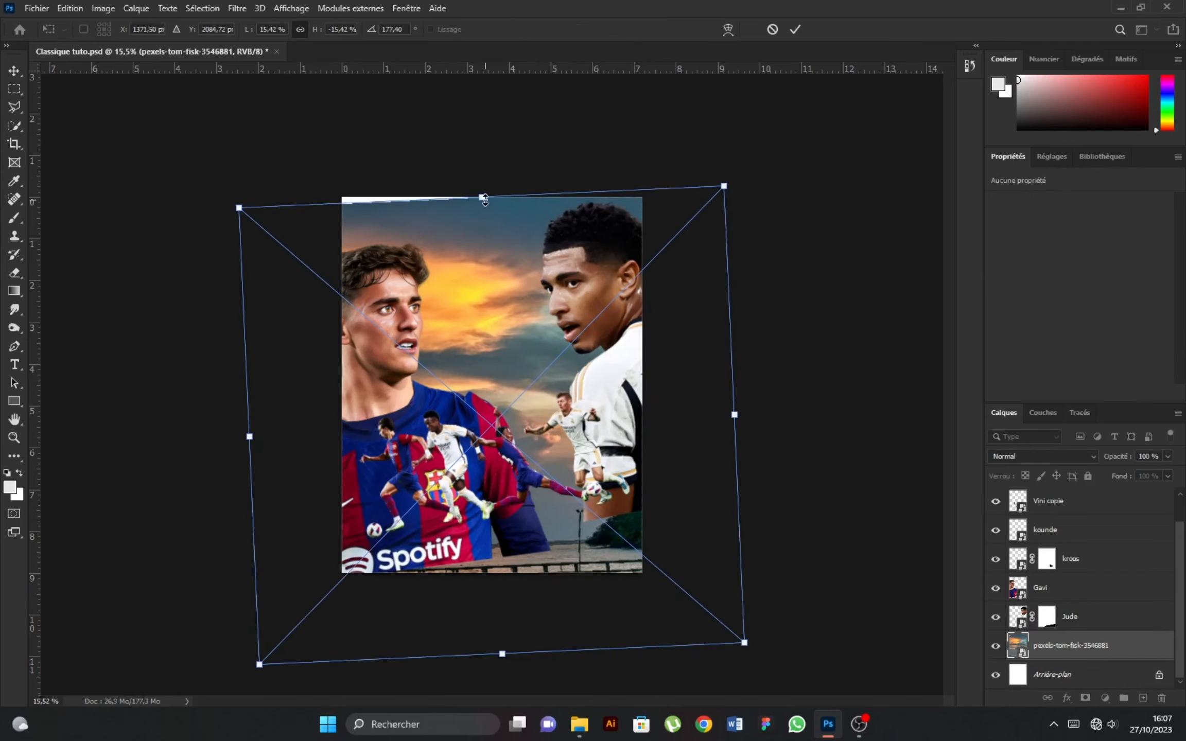
pyautogui.moveTo(486, 200); pyautogui.dragTo(483, 161)
pyautogui.scroll(-3, 483, 161)
pyautogui.moveTo(504, 587); pyautogui.dragTo(506, 616)
pyautogui.moveTo(519, 447)
pyautogui.mouseDown()
pyautogui.moveTo(552, 450)
pyautogui.moveTo(498, 457)
pyautogui.mouseUp()
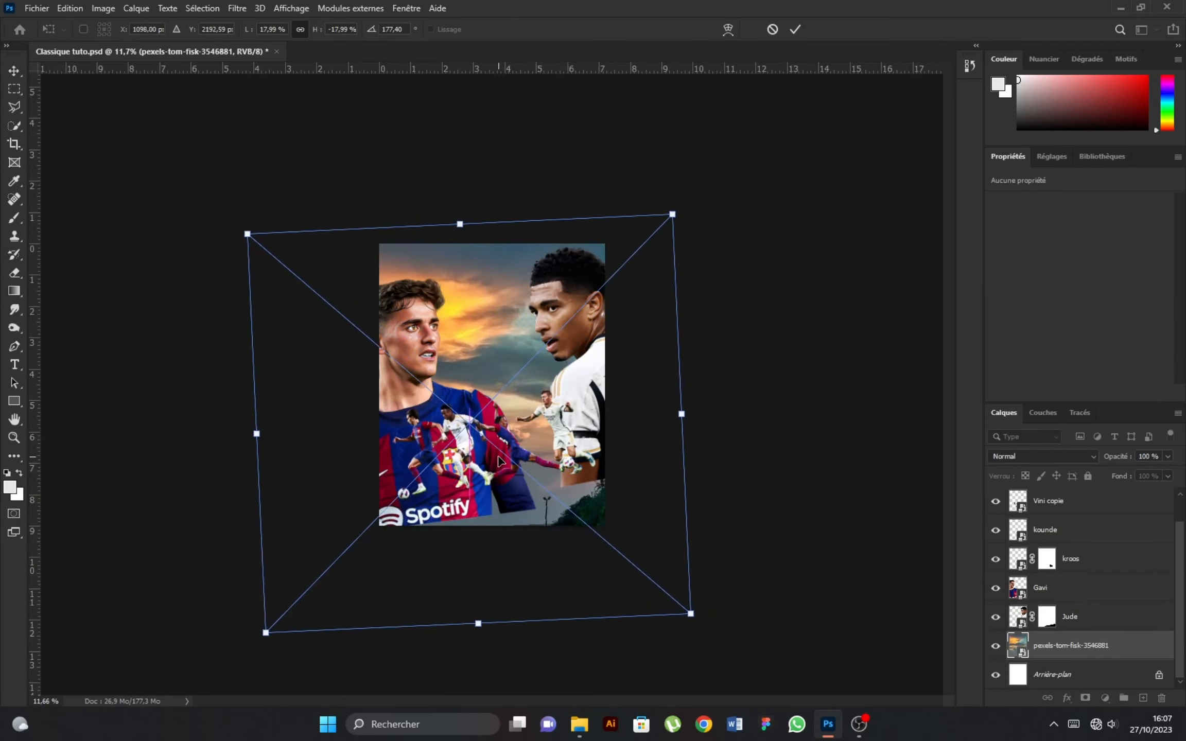
pyautogui.click(795, 32)
pyautogui.scroll(2, 490, 384)
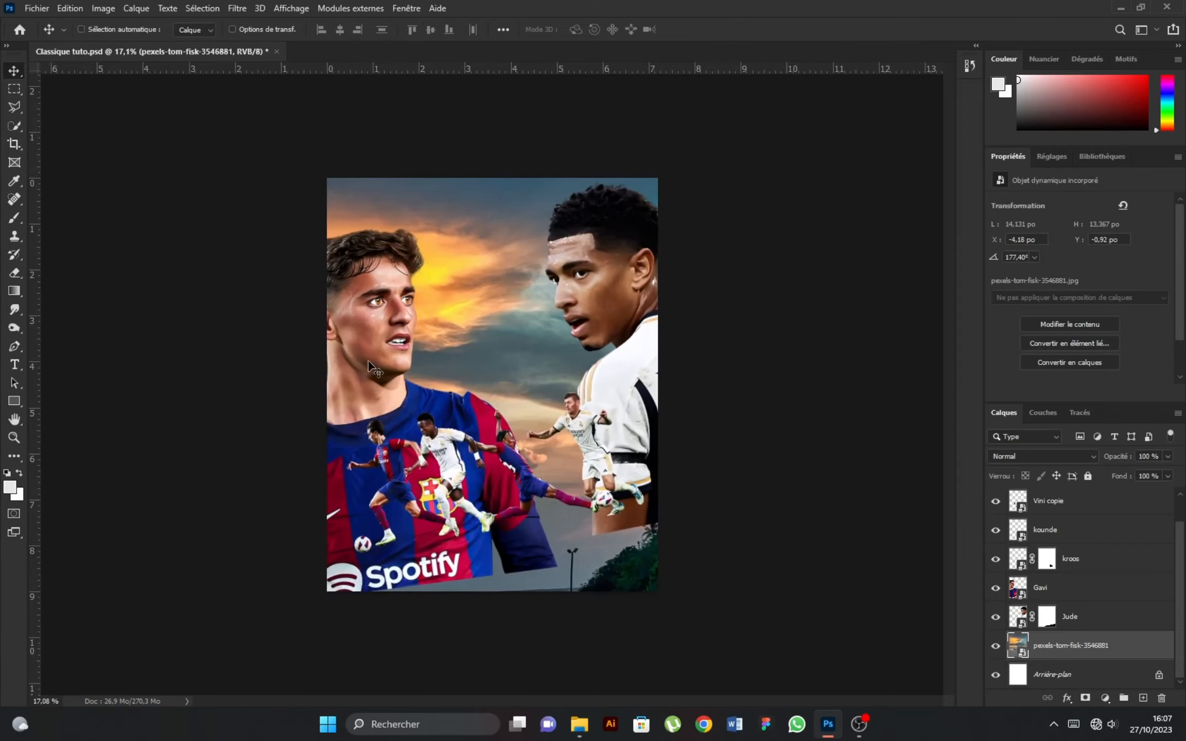
# Place the embedded image pexels-guillaume-meurice-3436773, then enlarge, tilt and position it behind Jude
pyautogui.click(31, 9)
pyautogui.click(113, 286)
pyautogui.click(638, 368)
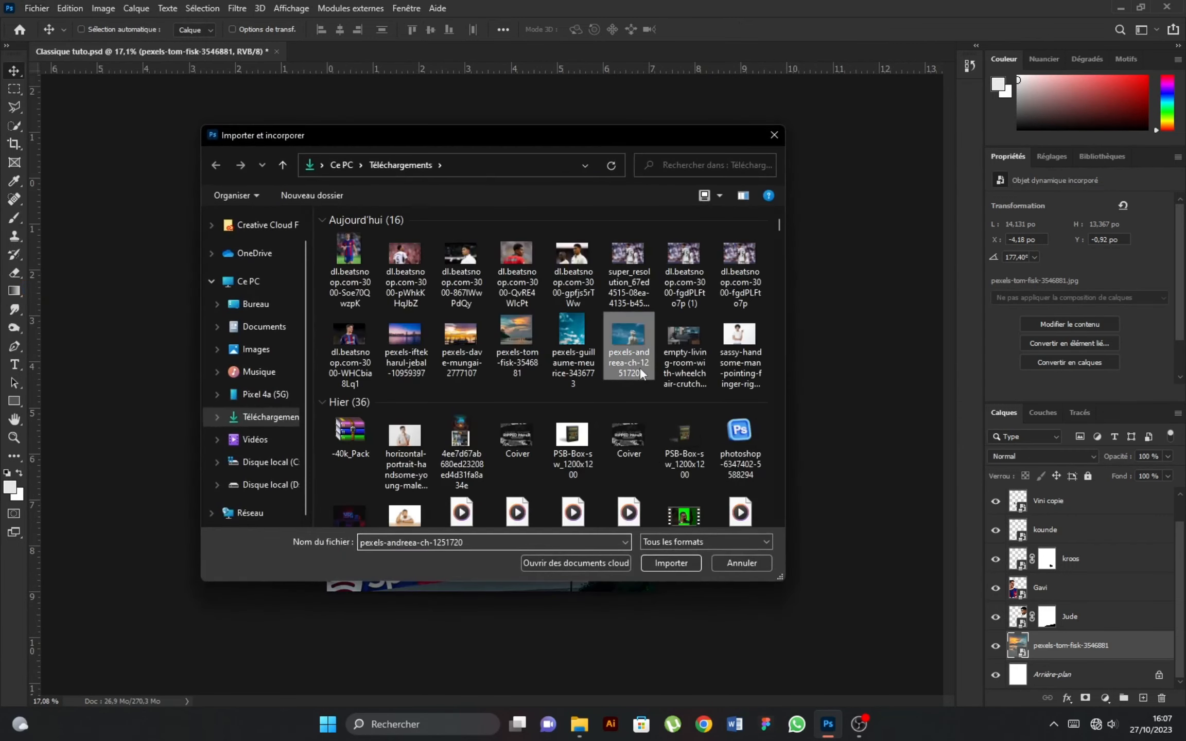
pyautogui.click(577, 338)
pyautogui.click(672, 566)
pyautogui.moveTo(473, 313); pyautogui.dragTo(625, 319)
pyautogui.moveTo(654, 139); pyautogui.dragTo(636, 138)
pyautogui.moveTo(628, 186); pyautogui.dragTo(626, 136)
pyautogui.moveTo(617, 217); pyautogui.dragTo(630, 209)
pyautogui.click(795, 30)
# Add a mask to the teal sky layer and paint its left side out in black with a very large soft brush
pyautogui.click(1086, 699)
pyautogui.click(14, 217)
pyautogui.press('x')
pyautogui.press(']')
pyautogui.press(']')
pyautogui.press(']')
pyautogui.press(']')
pyautogui.press(']')
pyautogui.press(']')
pyautogui.press(']')
pyautogui.press(']')
pyautogui.moveTo(423, 225)
pyautogui.mouseDown()
pyautogui.moveTo(419, 293)
pyautogui.moveTo(446, 259)
pyautogui.moveTo(426, 470)
pyautogui.moveTo(484, 557)
pyautogui.moveTo(338, 426)
pyautogui.moveTo(554, 597)
pyautogui.moveTo(660, 607)
pyautogui.mouseUp()
pyautogui.scroll(-2, 330, 421)
pyautogui.scroll(2, 344, 430)
pyautogui.press('x')
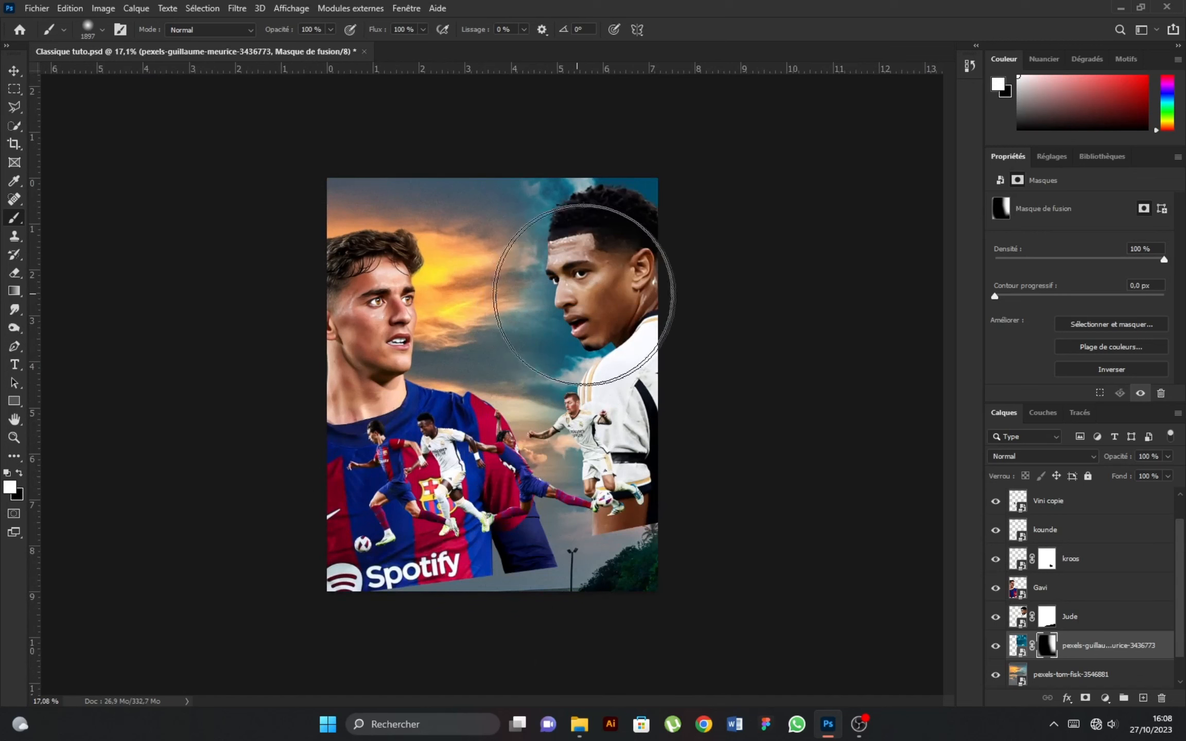
pyautogui.moveTo(583, 295); pyautogui.dragTo(649, 403)
pyautogui.hotkey('ctrl', 'z')
pyautogui.press('v')
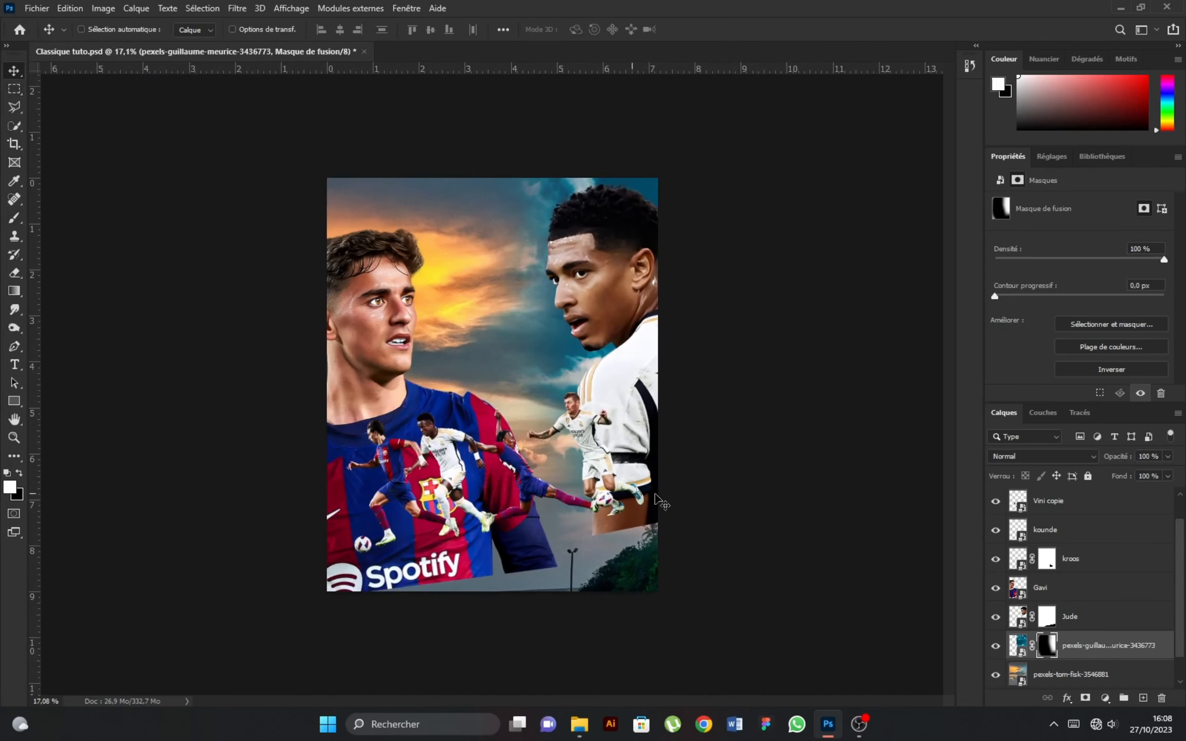
# Clip a Color Balance adjustment and an Exposure adjustment of -1.50 to the teal sky layer
pyautogui.click(1105, 698)
pyautogui.click(1066, 574)
pyautogui.moveTo(1080, 278); pyautogui.dragTo(1086, 279)
pyautogui.moveTo(1062, 257)
pyautogui.mouseDown()
pyautogui.moveTo(1123, 256)
pyautogui.moveTo(1063, 257)
pyautogui.moveTo(1061, 238)
pyautogui.mouseUp()
pyautogui.click(1084, 698)
pyautogui.click(1071, 533)
pyautogui.scroll(-1, 1109, 665)
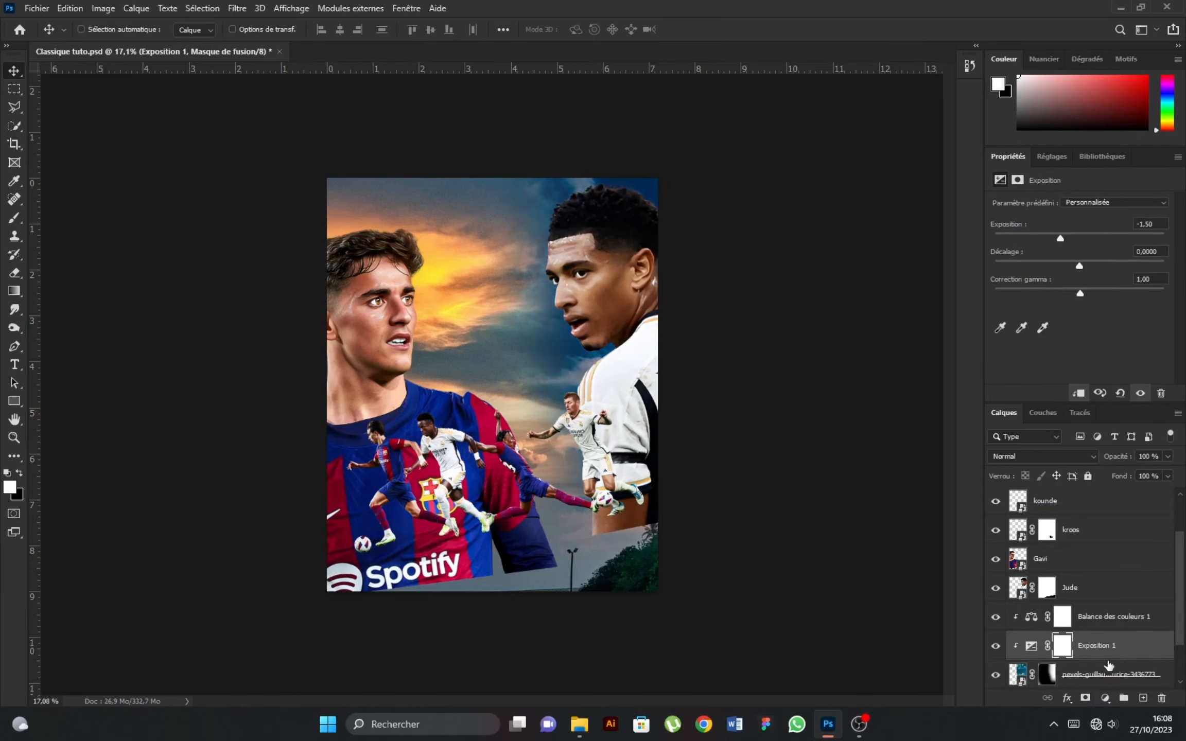
# Delete the teal sky layer together with its Color Balance and Exposure adjustments
pyautogui.click(1110, 670)
pyautogui.keyDown('shift'); pyautogui.click(1112, 627); pyautogui.keyUp('shift')
pyautogui.press('Delete')
# Place the embedded image pexels-andreea-ch-1251720, enlarge it, rotate it to -8.91° and position it behind Jude in the upper right
pyautogui.click(37, 8)
pyautogui.click(78, 288)
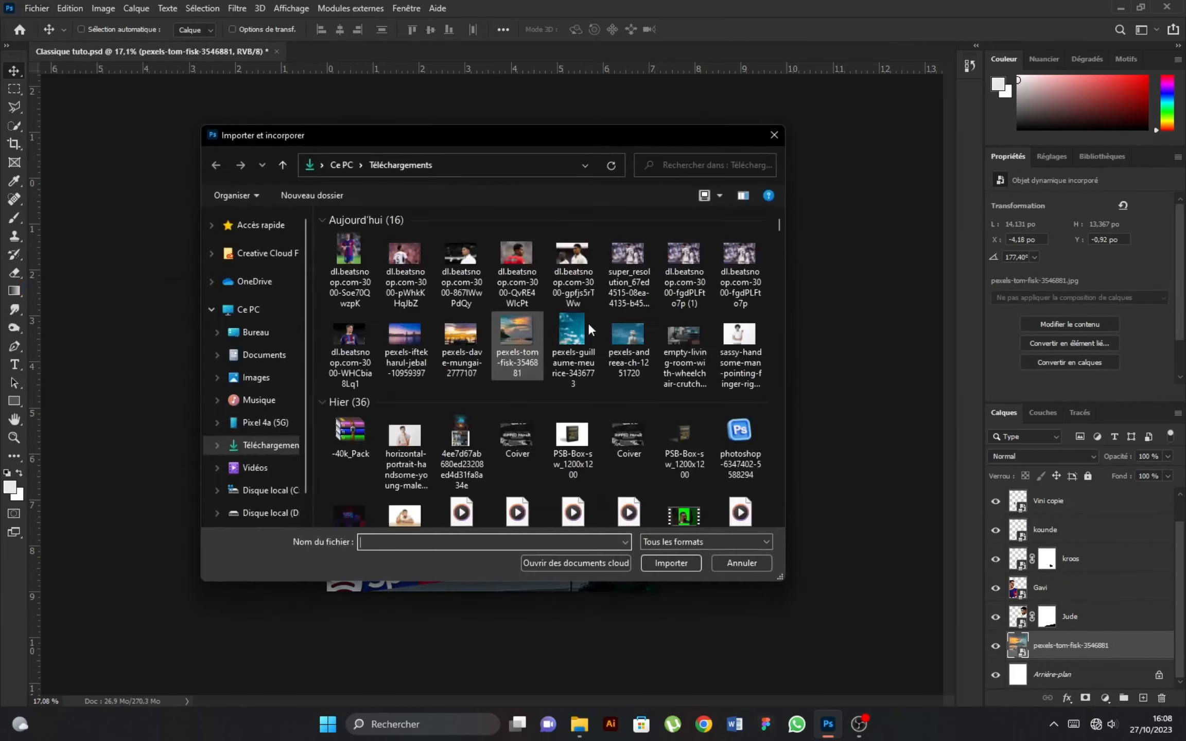
pyautogui.click(628, 345)
pyautogui.click(670, 561)
pyautogui.moveTo(653, 356); pyautogui.dragTo(736, 340)
pyautogui.moveTo(327, 318); pyautogui.dragTo(482, 234)
pyautogui.moveTo(713, 100); pyautogui.dragTo(718, 101)
pyautogui.moveTo(667, 156); pyautogui.dragTo(666, 147)
pyautogui.click(796, 30)
# Add a mask to the blue sky layer and paint its left and lower edges black to blend it into the sunset
pyautogui.click(1085, 698)
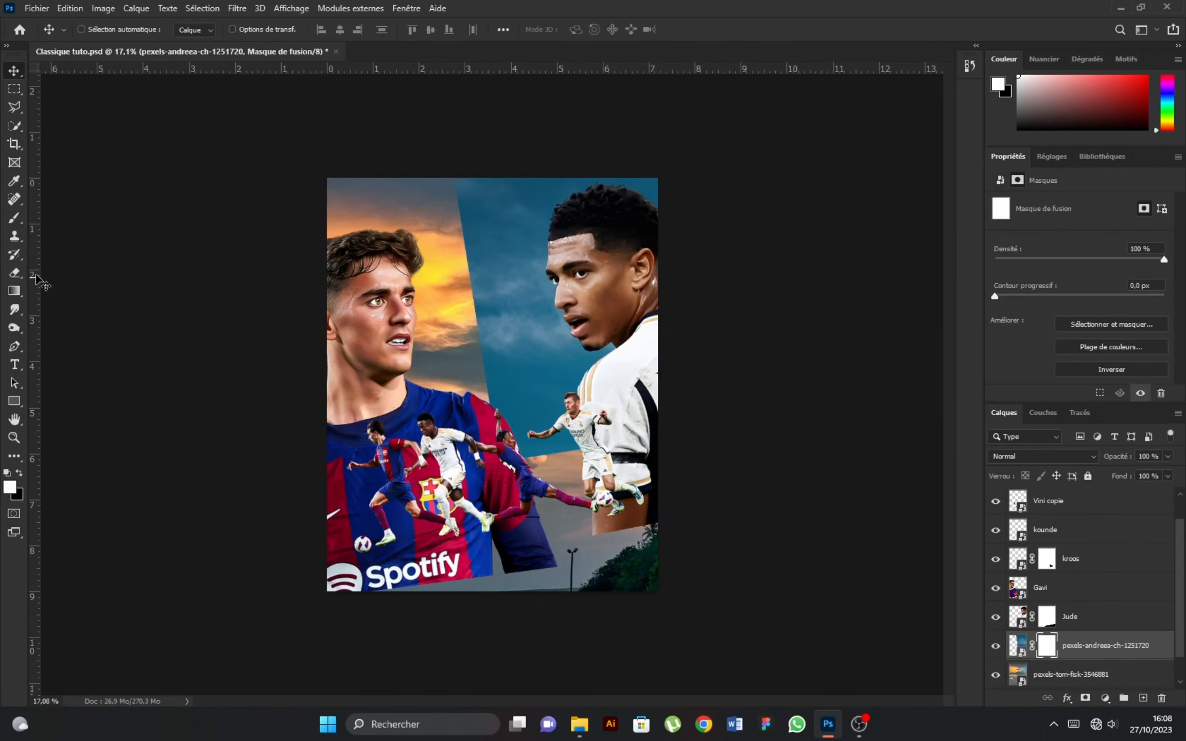
pyautogui.press('b')
pyautogui.press('d')
pyautogui.press('x')
pyautogui.moveTo(388, 245)
pyautogui.mouseDown()
pyautogui.moveTo(468, 488)
pyautogui.moveTo(423, 370)
pyautogui.mouseUp()
pyautogui.scroll(-3, 408, 487)
pyautogui.moveTo(577, 479)
pyautogui.mouseDown()
pyautogui.moveTo(605, 449)
pyautogui.moveTo(527, 470)
pyautogui.mouseUp()
pyautogui.scroll(3, 376, 464)
pyautogui.scroll(-1, 592, 505)
pyautogui.click(14, 71)
pyautogui.scroll(1, 592, 438)
pyautogui.scroll(-1, 1056, 637)
pyautogui.click(1071, 646)
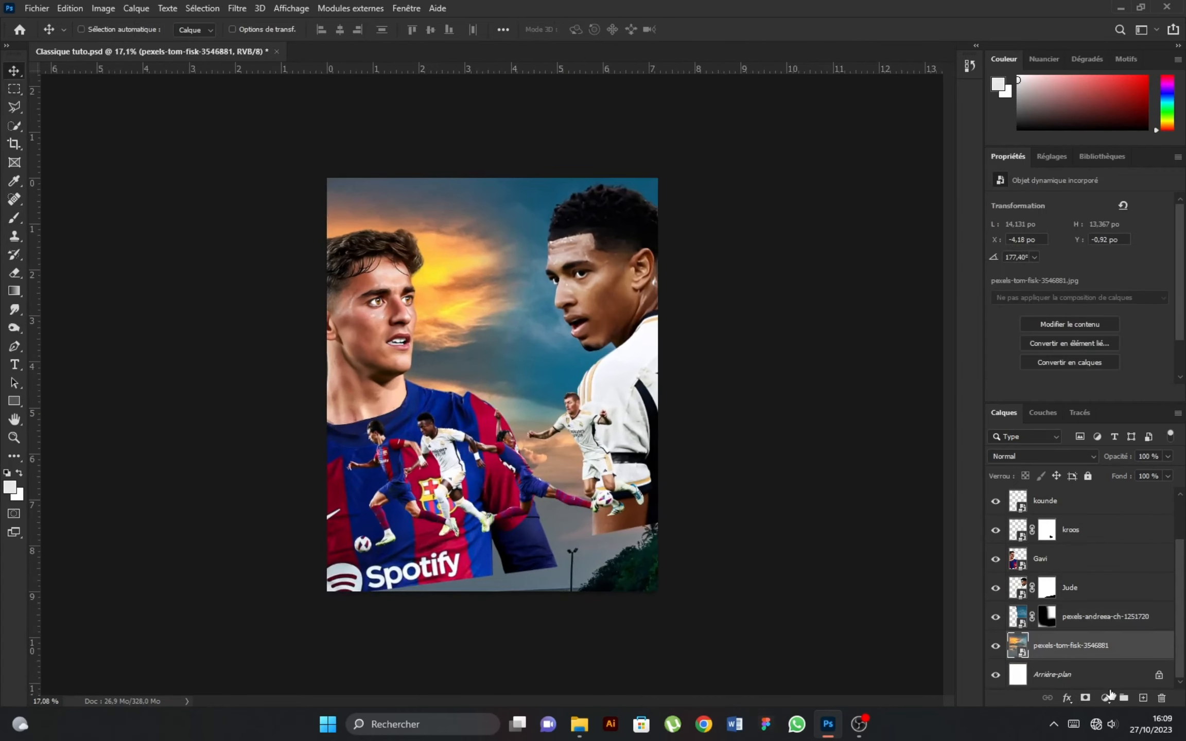
pyautogui.click(1106, 698)
pyautogui.click(1068, 580)
pyautogui.hotkey('ctrl', 'z')
# Add a Color Balance adjustment with Cyan–Red at -34 and move it between the blue sky and the sunset layers
pyautogui.click(1087, 618)
pyautogui.click(1108, 698)
pyautogui.click(1069, 567)
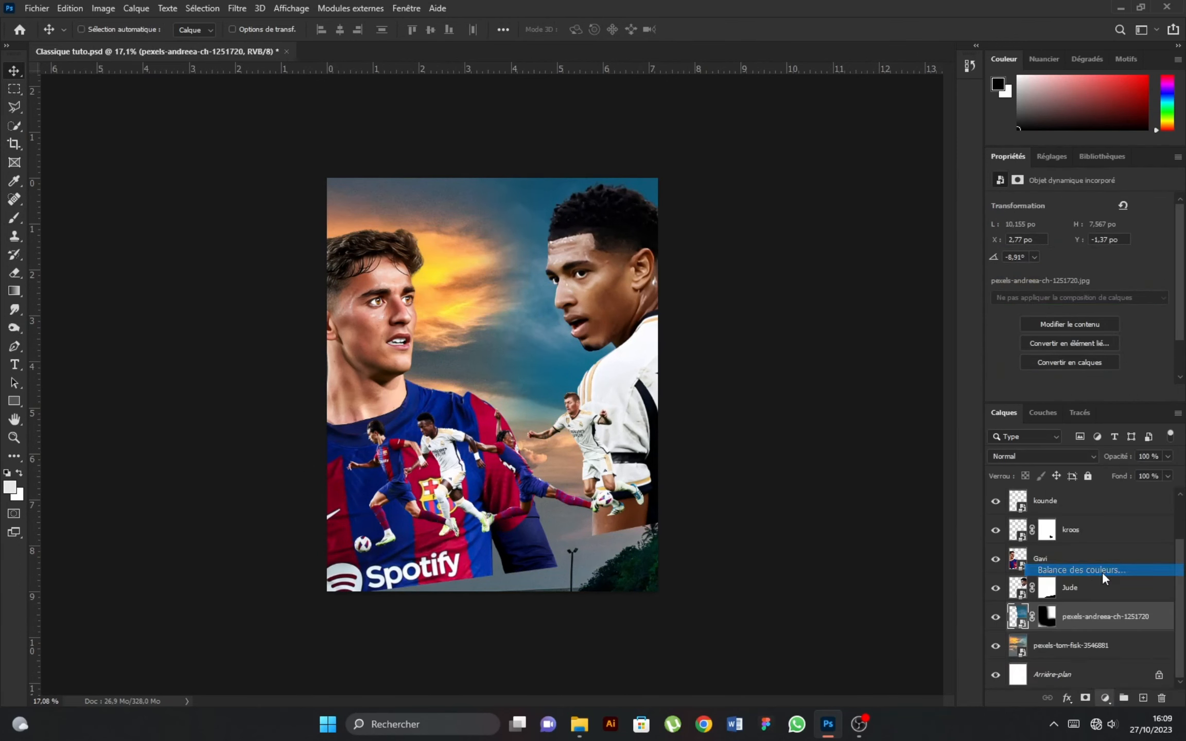
pyautogui.moveTo(1061, 234); pyautogui.dragTo(1039, 234)
pyautogui.moveTo(1110, 625); pyautogui.dragTo(1106, 669)
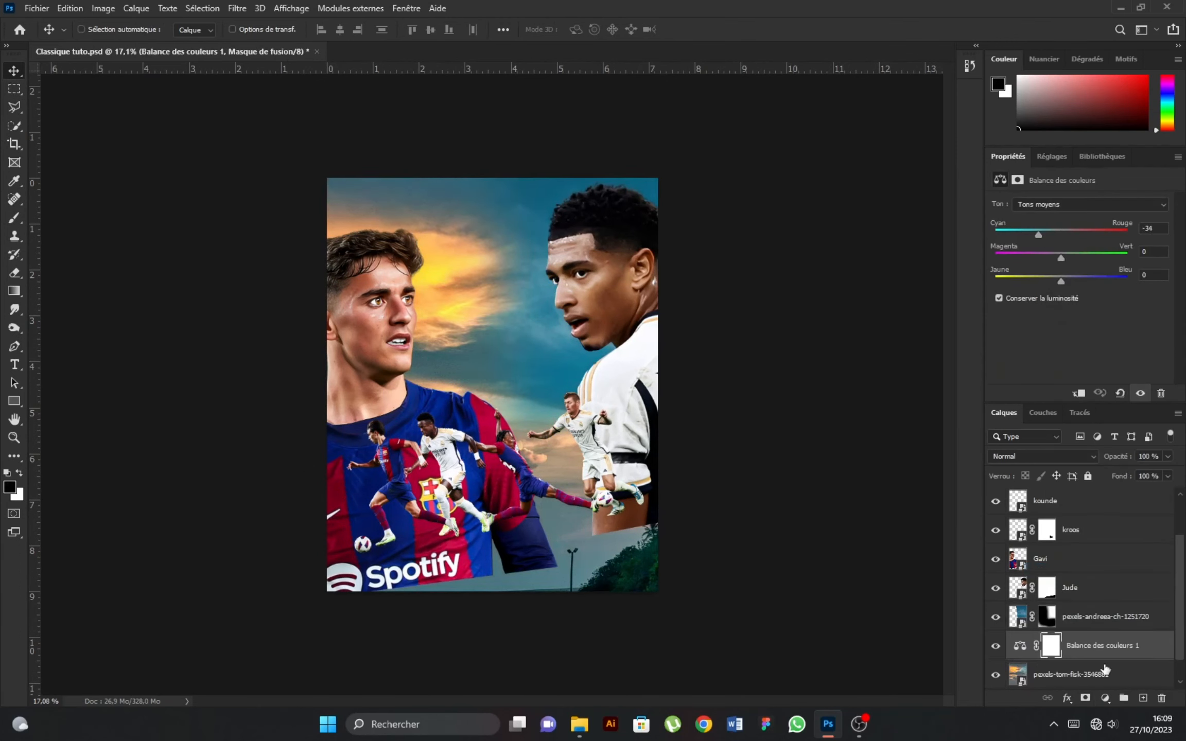
# Add a Color Balance adjustment with Yellow–Blue at +19 and an Exposure adjustment of -0.50 above the blue sky layer
pyautogui.click(1084, 618)
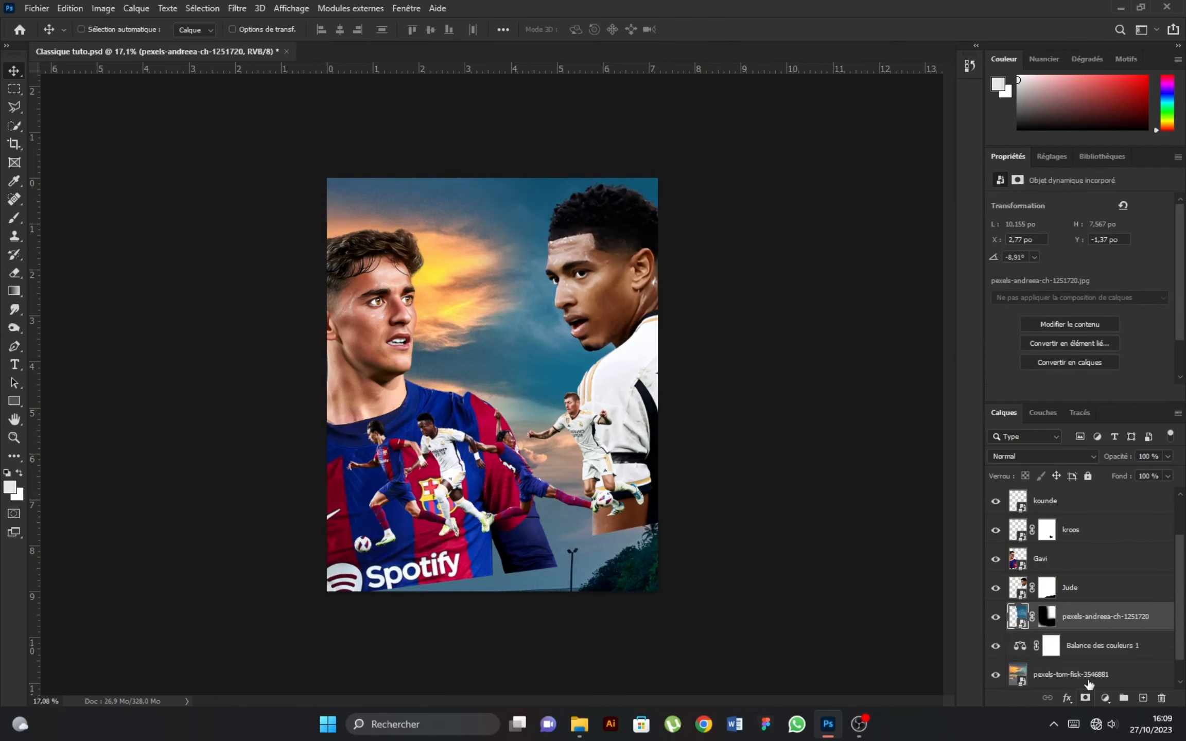
pyautogui.click(1104, 698)
pyautogui.click(1068, 566)
pyautogui.moveTo(1062, 281); pyautogui.dragTo(1083, 280)
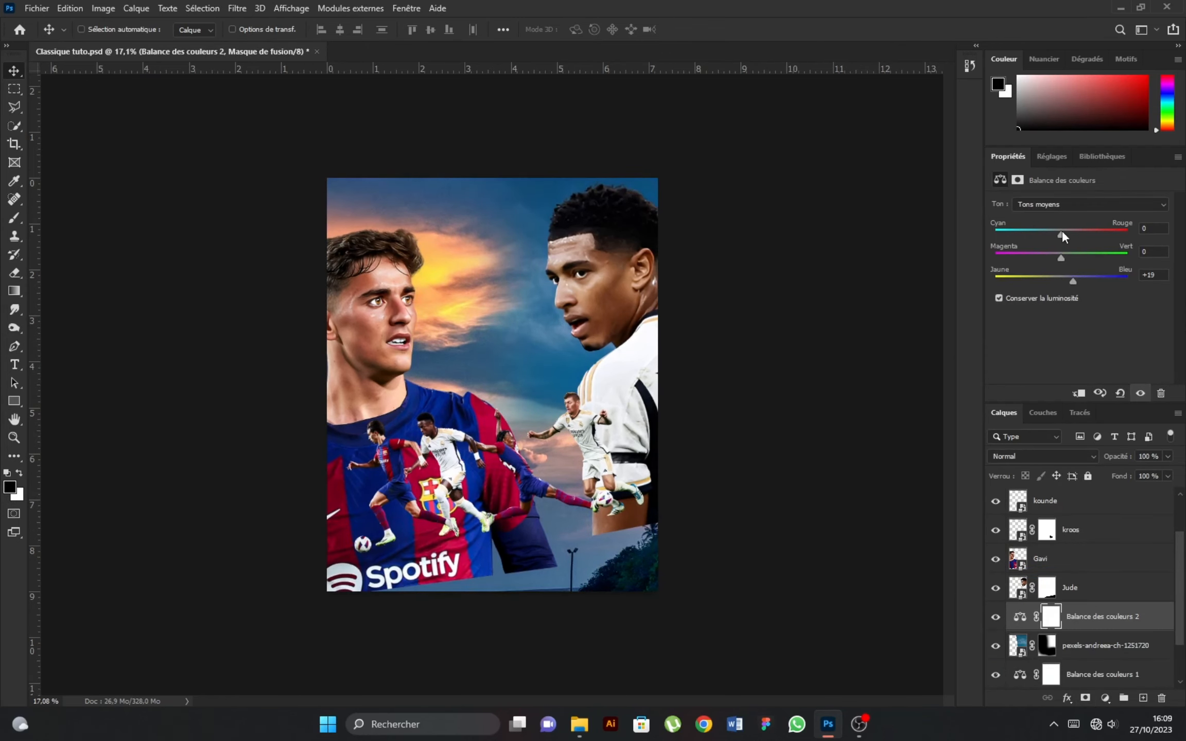
pyautogui.click(1105, 699)
pyautogui.click(1060, 526)
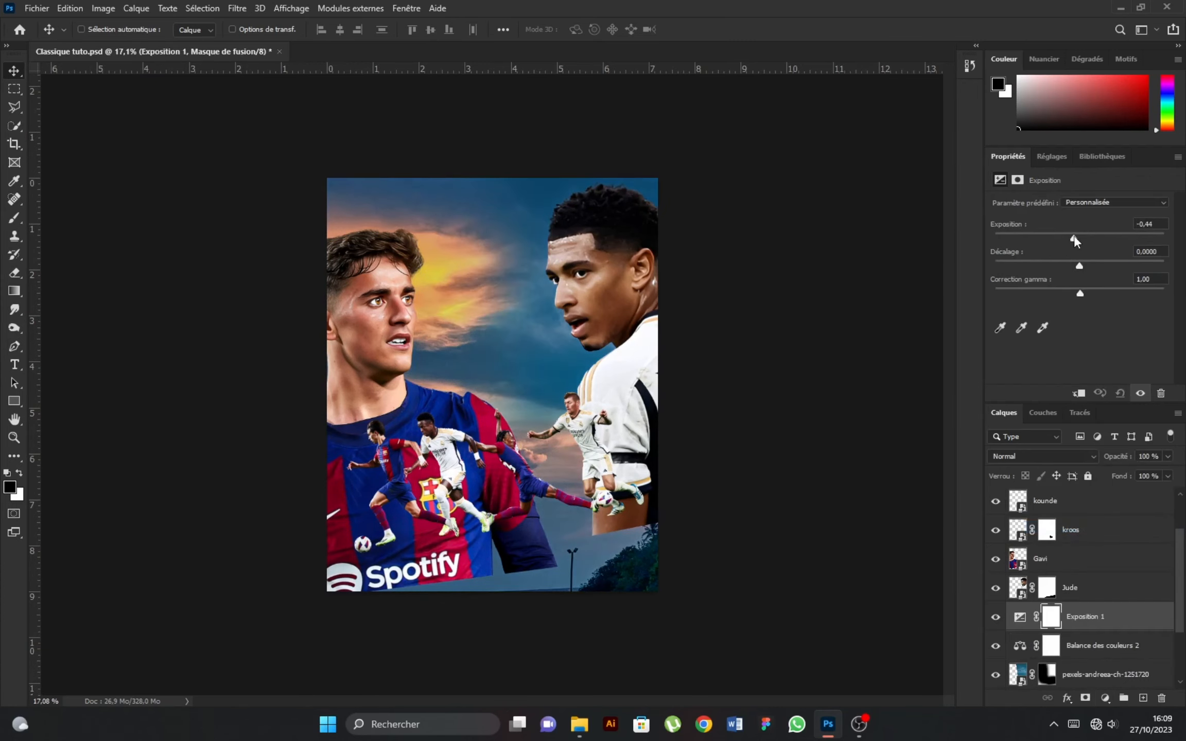
# Place the embedded sunset image pexels-dave-mungai-2777107, rotate it to -4.92° and position it across the lower part of the poster behind the players
pyautogui.click(37, 8)
pyautogui.click(62, 287)
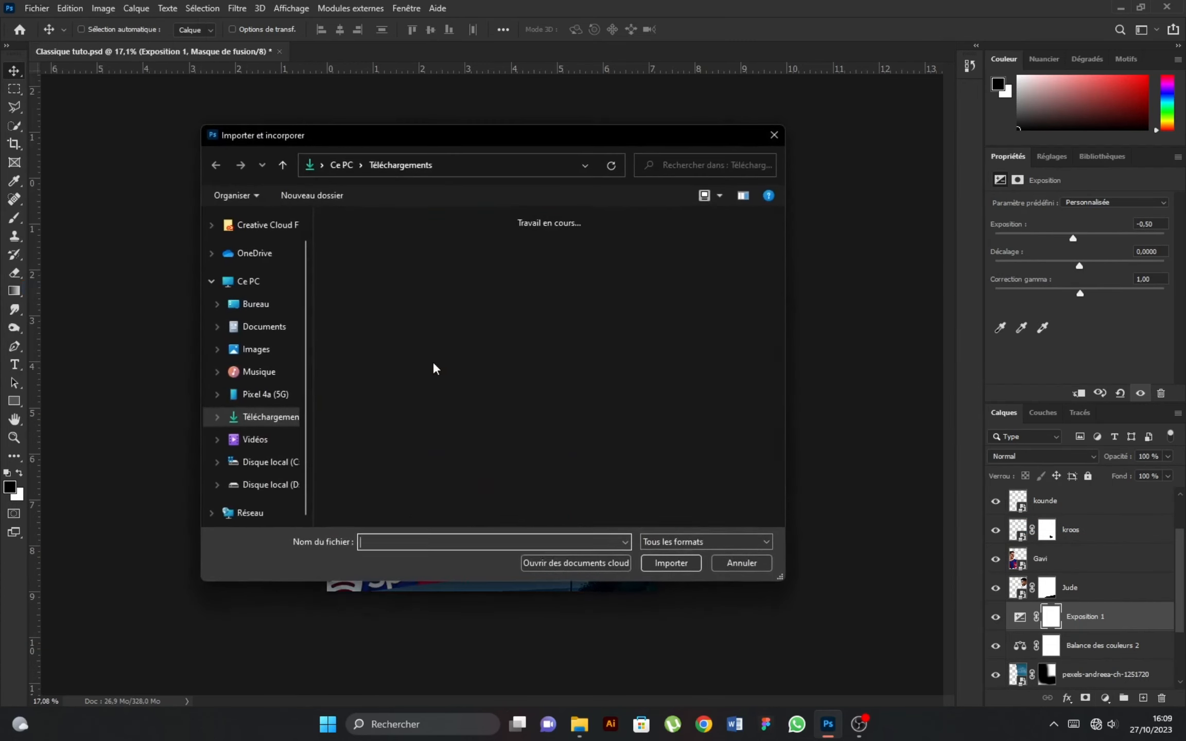
pyautogui.click(460, 330)
pyautogui.click(646, 562)
pyautogui.moveTo(711, 263); pyautogui.dragTo(697, 238)
pyautogui.moveTo(505, 494); pyautogui.dragTo(511, 545)
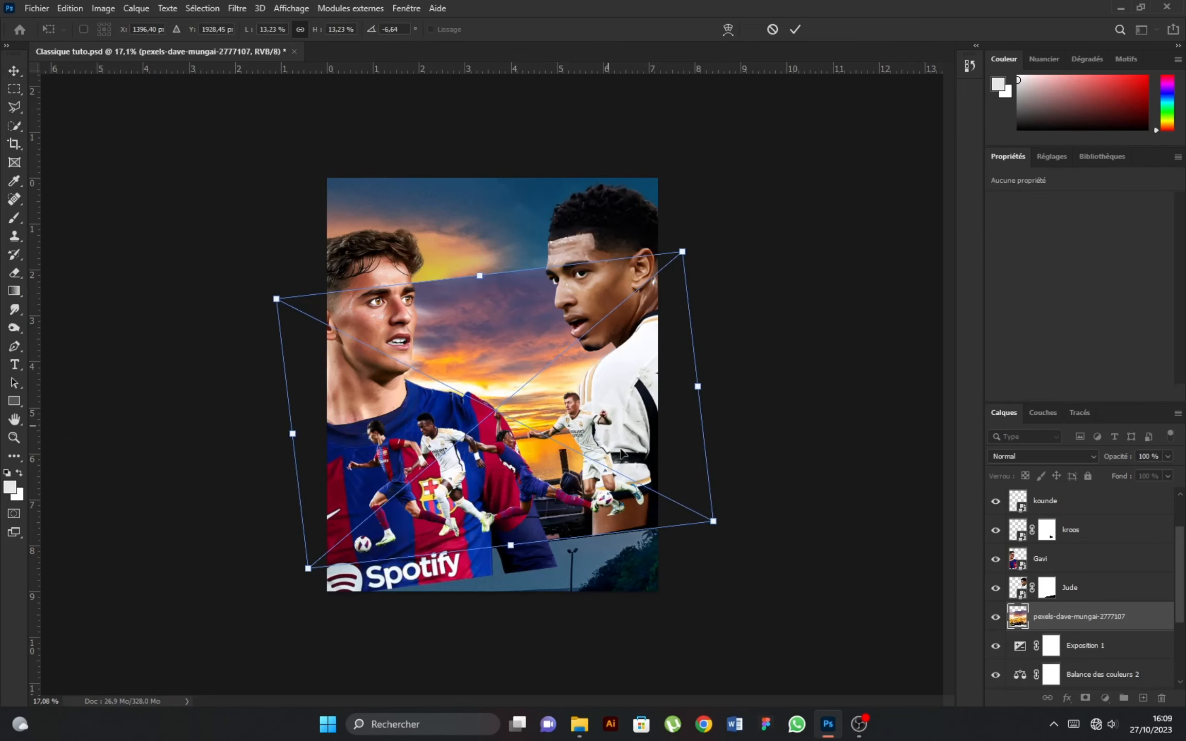
pyautogui.moveTo(615, 407); pyautogui.dragTo(620, 448)
pyautogui.moveTo(702, 273); pyautogui.dragTo(708, 278)
pyautogui.click(795, 29)
# Add a mask to the new sunset layer and paint its upper area black, softening the blend with 12% brush flow
pyautogui.press('b')
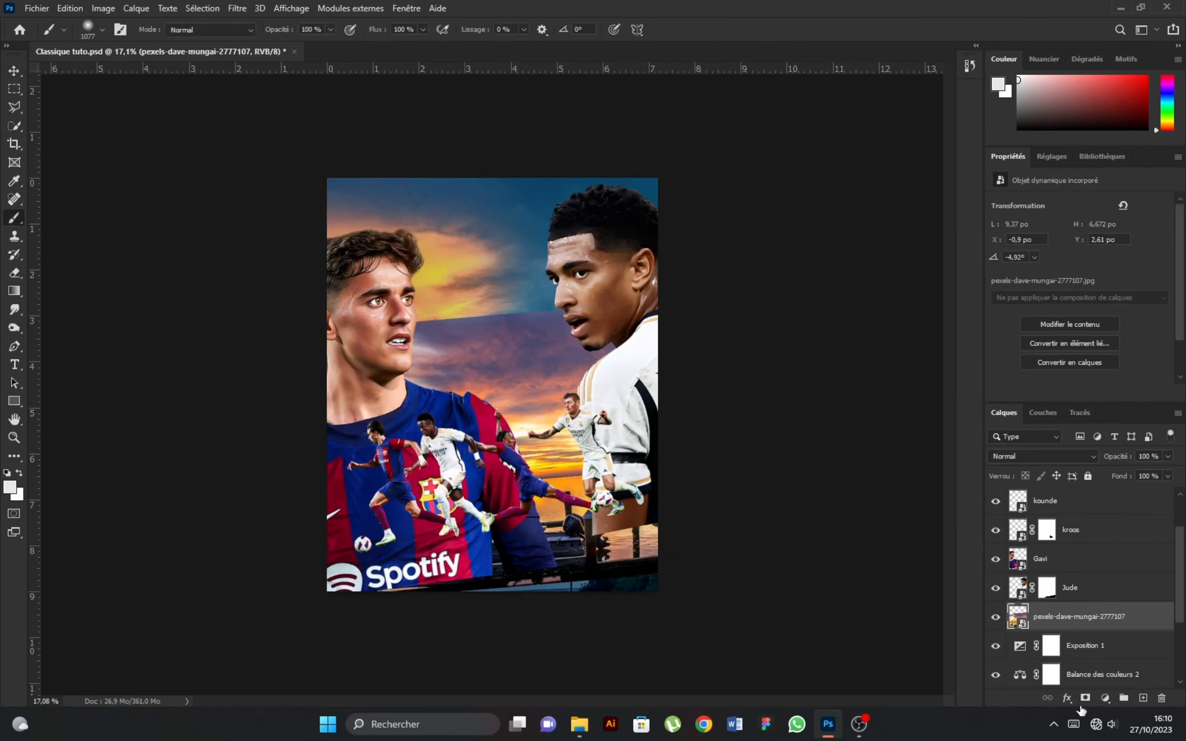
pyautogui.click(1085, 699)
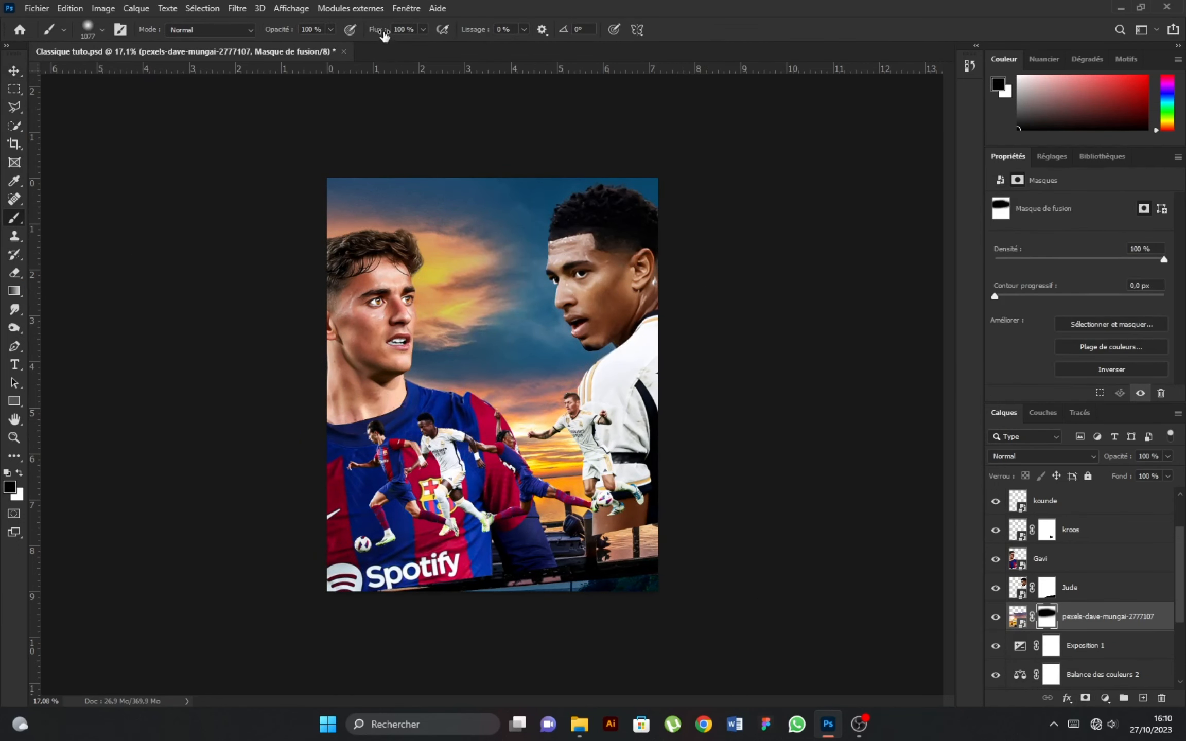
pyautogui.press('x')
pyautogui.moveTo(567, 402)
pyautogui.mouseDown()
pyautogui.moveTo(703, 348)
pyautogui.moveTo(739, 307)
pyautogui.mouseUp()
pyautogui.moveTo(393, 376); pyautogui.dragTo(436, 352)
pyautogui.scroll(-1, 489, 386)
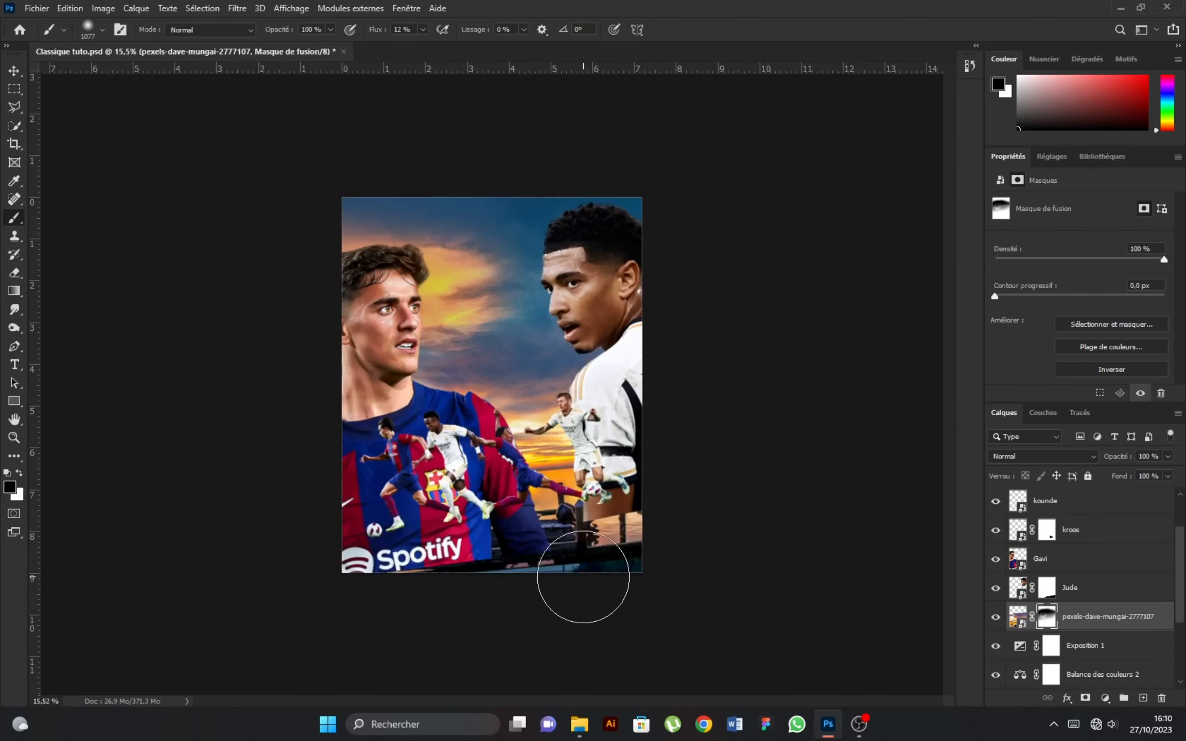
# Hide the Joao, Vini copie, kounde and kroos layers, and save the document
pyautogui.click(15, 72)
pyautogui.scroll(2, 1001, 587)
pyautogui.click(997, 588)
pyautogui.click(999, 504)
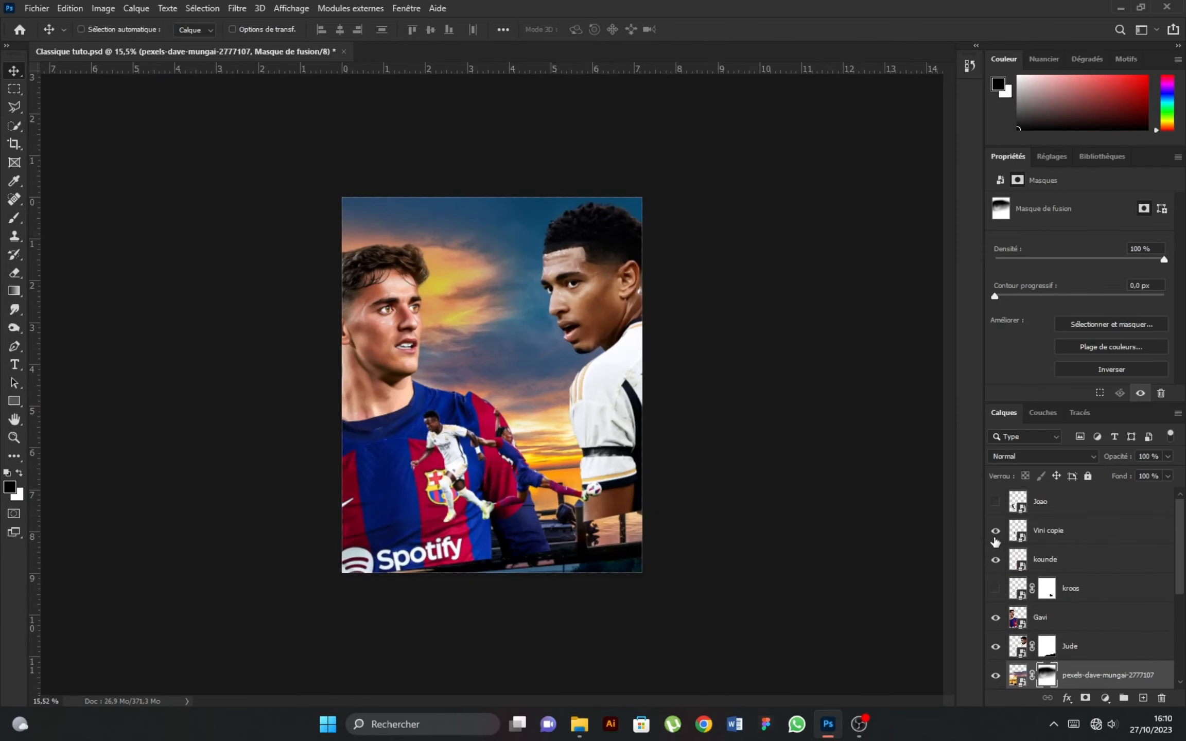
pyautogui.click(995, 535)
pyautogui.click(995, 562)
pyautogui.scroll(-1, 459, 412)
pyautogui.keyDown('ctrl'); pyautogui.click(512, 428); pyautogui.keyUp('ctrl')
pyautogui.hotkey('ctrl', 's')
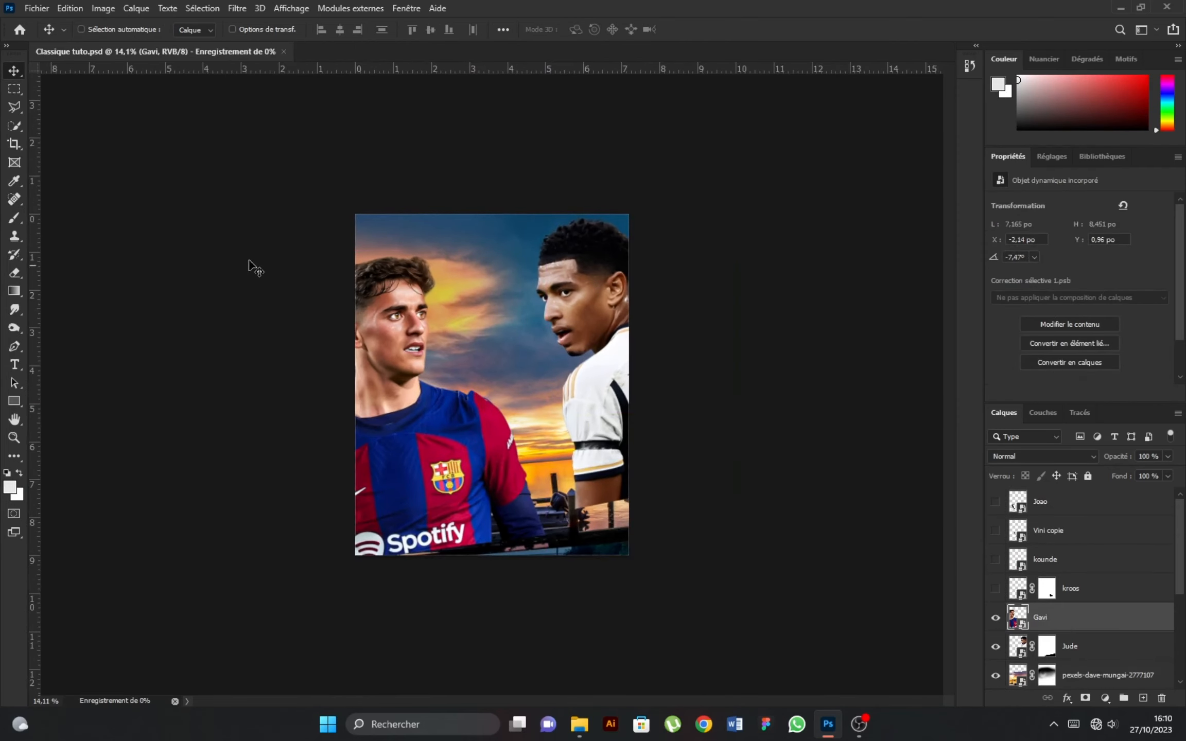
# Open the image pexels-iftekharul-jebal-10959397 from the Classique folder on the desktop
pyautogui.click(37, 8)
pyautogui.click(49, 36)
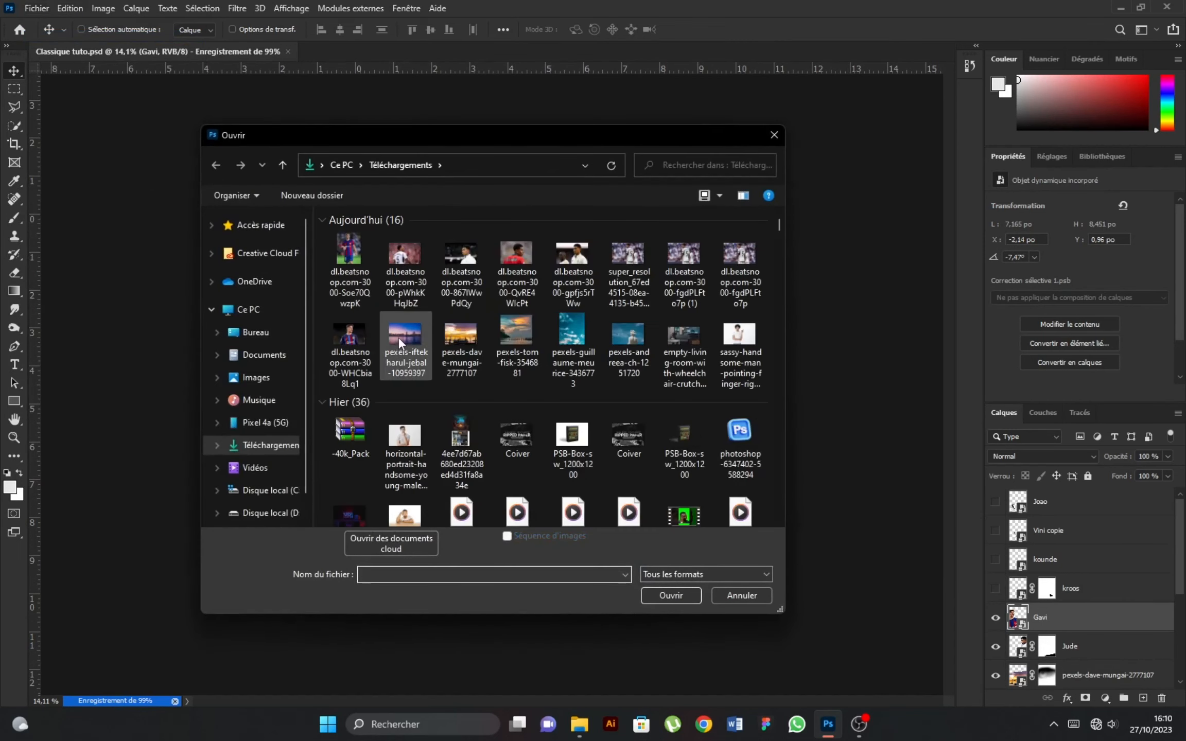
pyautogui.click(256, 332)
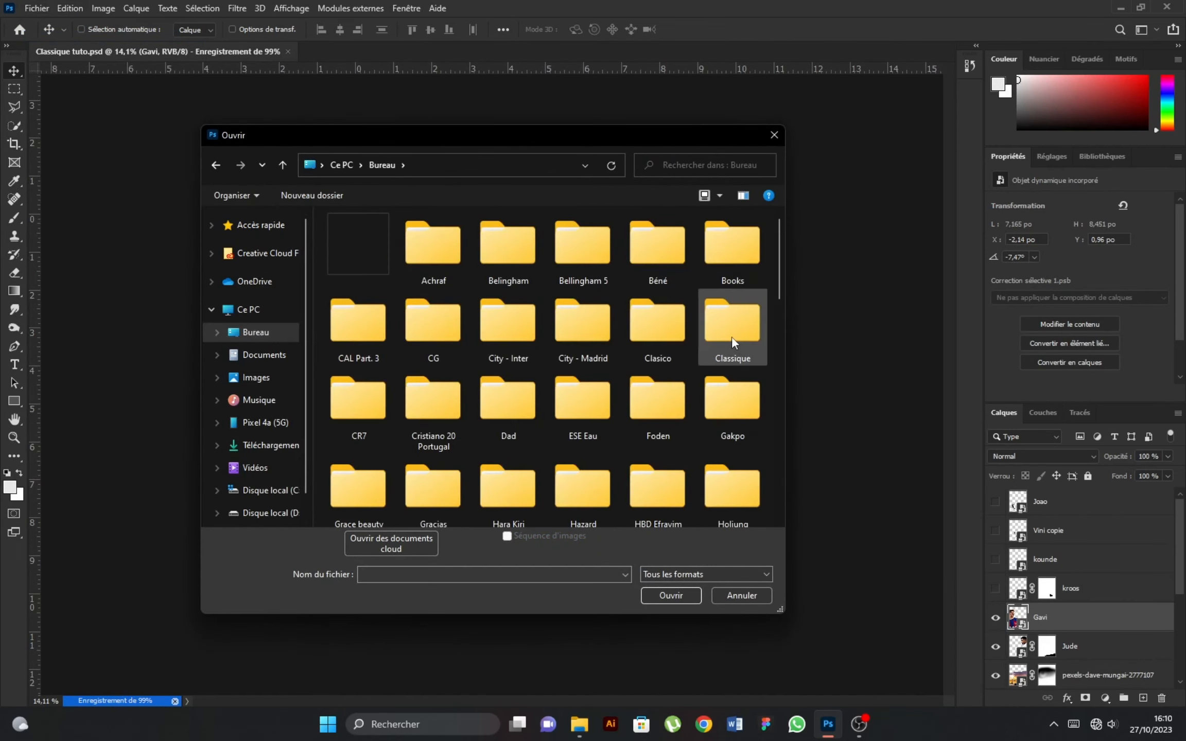
pyautogui.doubleClick(732, 328)
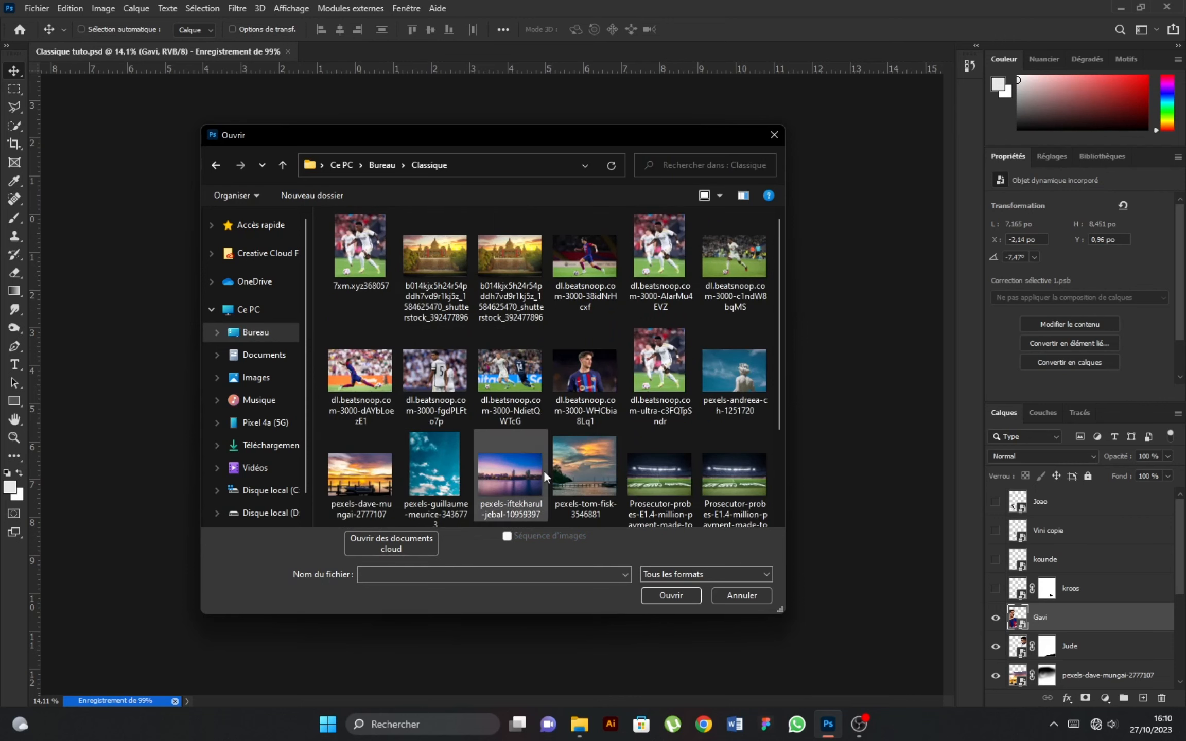
pyautogui.click(521, 474)
pyautogui.click(671, 596)
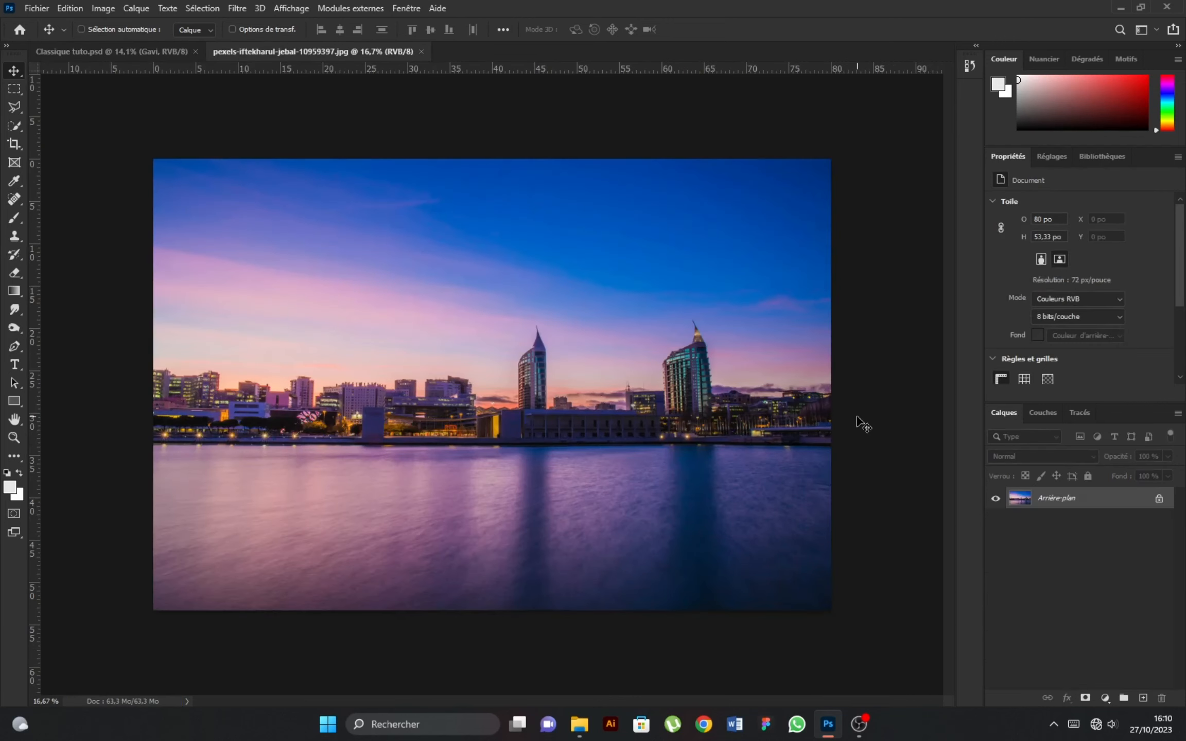
# Compare the city photo's color channels and duplicate the Blue channel
pyautogui.click(1044, 413)
pyautogui.click(994, 474)
pyautogui.click(994, 493)
pyautogui.click(993, 493)
pyautogui.click(994, 455)
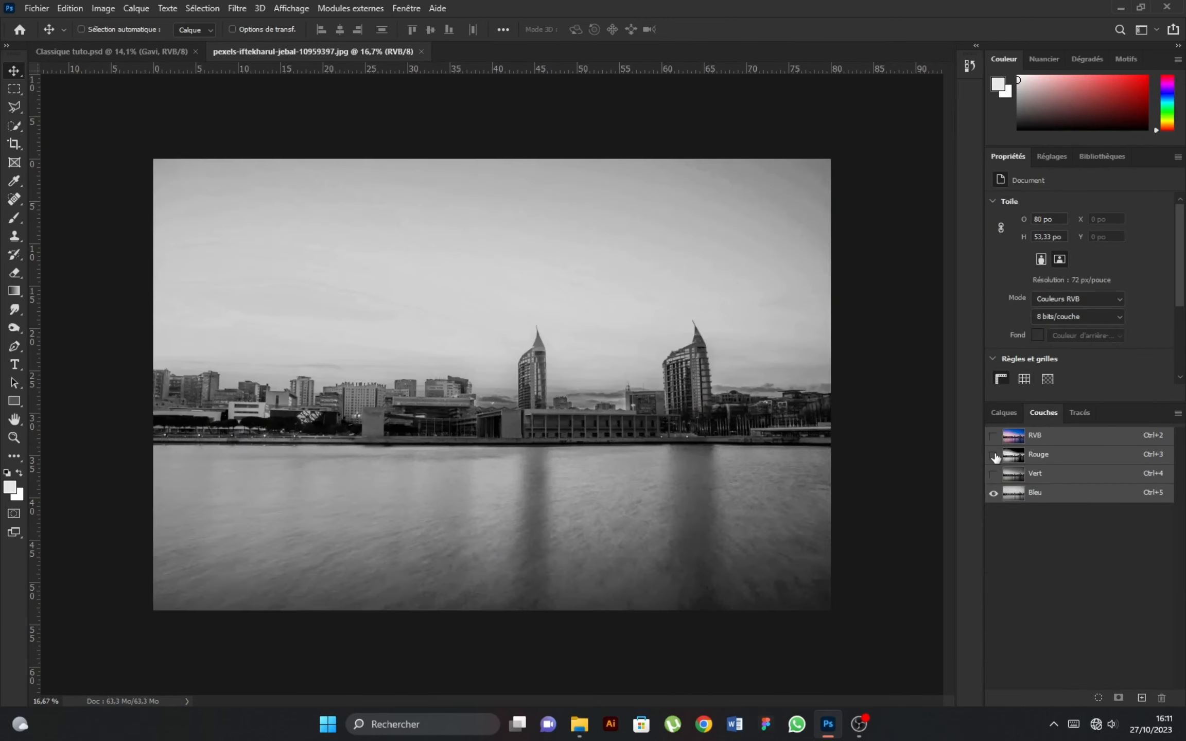
pyautogui.moveTo(1057, 494); pyautogui.dragTo(1142, 699)
# Apply Levels to the Blue channel copy with input black at 157 and input white at 159
pyautogui.hotkey('ctrl', 'l')
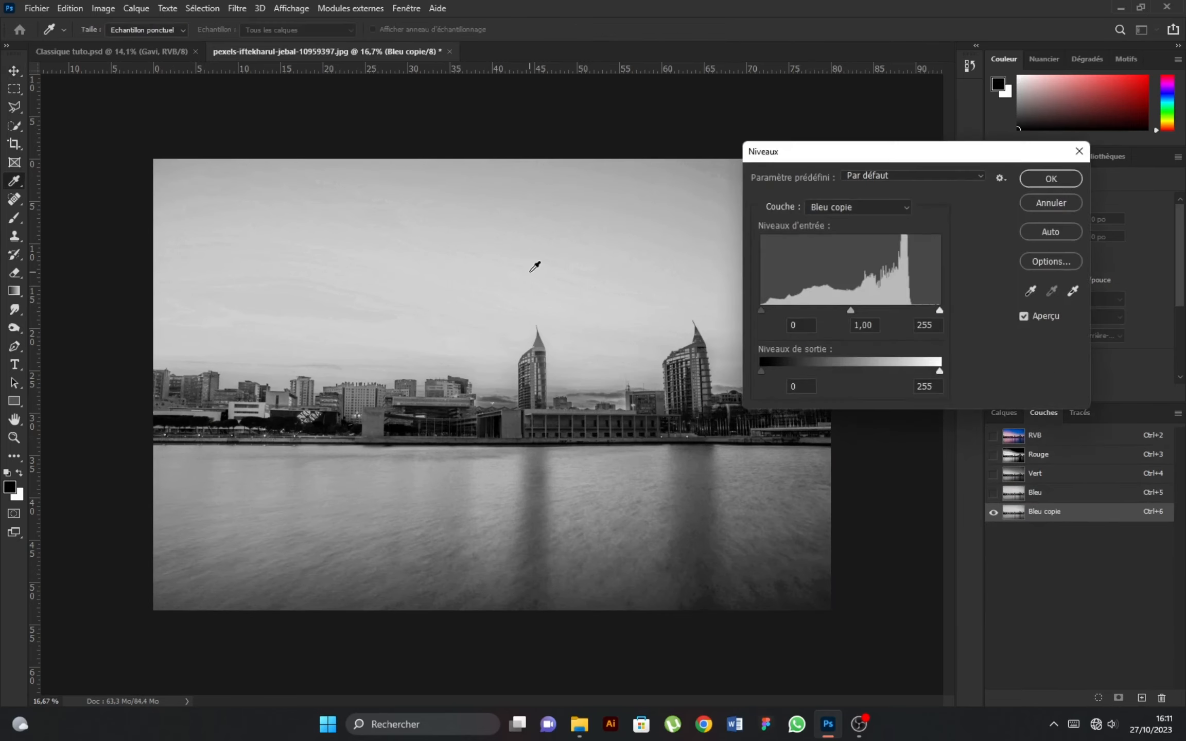
pyautogui.moveTo(762, 311); pyautogui.dragTo(839, 315)
pyautogui.moveTo(937, 312); pyautogui.dragTo(881, 313)
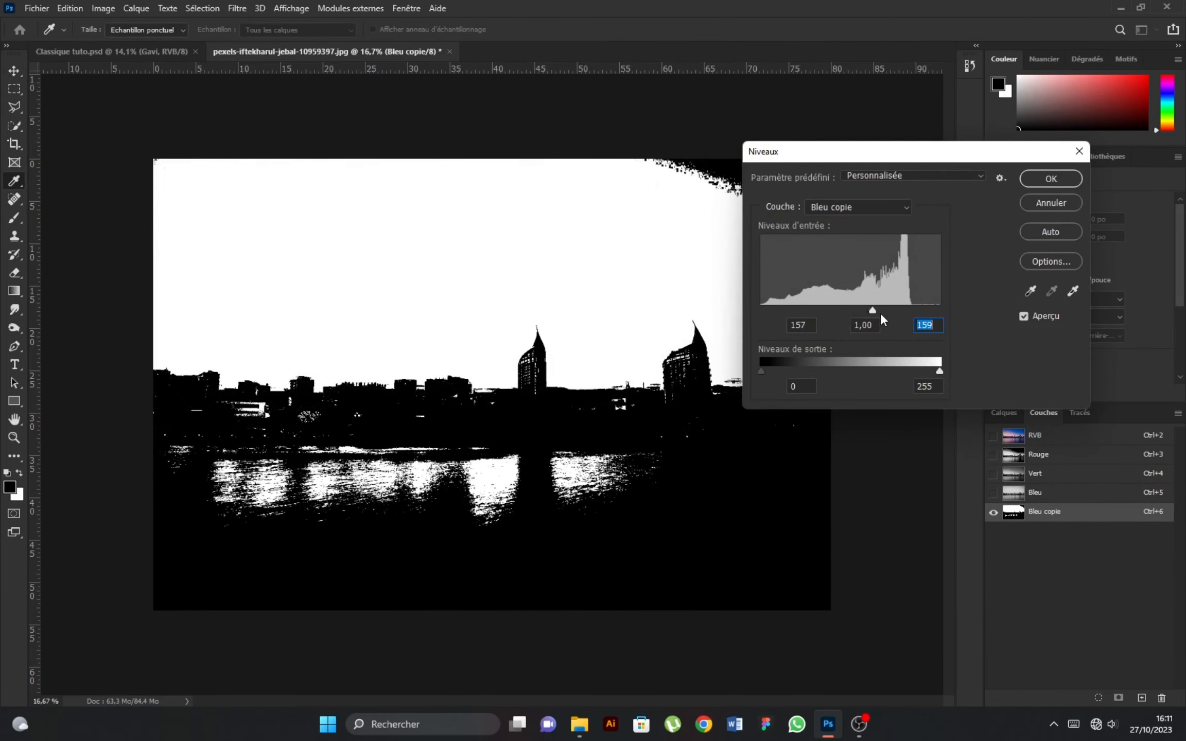
pyautogui.click(1037, 182)
# Paint the dark upper-right corner of the sky white in the Blue channel copy, with brush flow at 100%
pyautogui.click(15, 221)
pyautogui.press('x')
pyautogui.moveTo(767, 173)
pyautogui.mouseDown()
pyautogui.moveTo(659, 171)
pyautogui.moveTo(719, 176)
pyautogui.mouseUp()
pyautogui.moveTo(376, 34); pyautogui.dragTo(427, 34)
pyautogui.moveTo(680, 170)
pyautogui.mouseDown()
pyautogui.moveTo(830, 215)
pyautogui.moveTo(792, 193)
pyautogui.mouseUp()
# Fill the white window specks inside the central tower with black in the channel copy
pyautogui.scroll(10, 543, 360)
pyautogui.moveTo(389, 400)
pyautogui.mouseDown()
pyautogui.moveTo(385, 459)
pyautogui.moveTo(384, 405)
pyautogui.moveTo(468, 407)
pyautogui.mouseUp()
pyautogui.hotkey('ctrl', 'z')
pyautogui.press('x')
pyautogui.moveTo(722, 170); pyautogui.dragTo(690, 177)
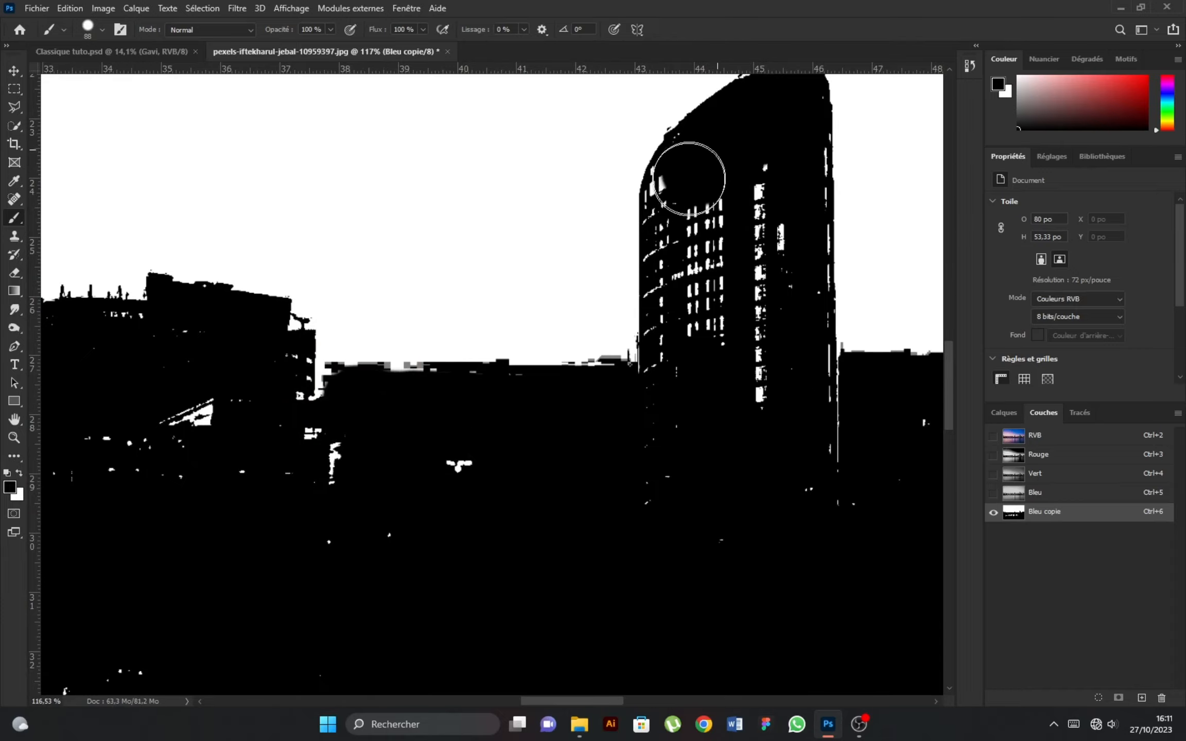
pyautogui.moveTo(679, 515)
pyautogui.mouseDown()
pyautogui.moveTo(734, 233)
pyautogui.moveTo(794, 108)
pyautogui.mouseUp()
# Paint the white specks in the buildings left of the central tower and the whole water area black
pyautogui.scroll(-5, 535, 535)
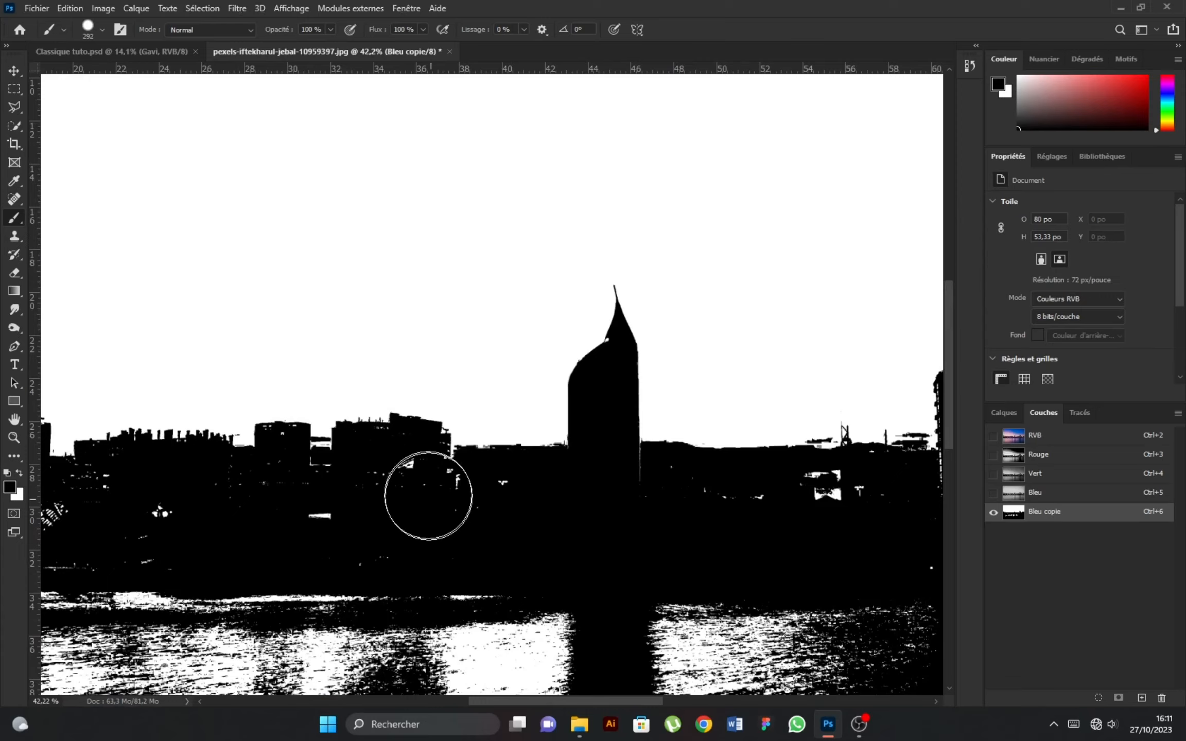
pyautogui.scroll(-2, 240, 501)
pyautogui.moveTo(127, 424); pyautogui.dragTo(186, 425)
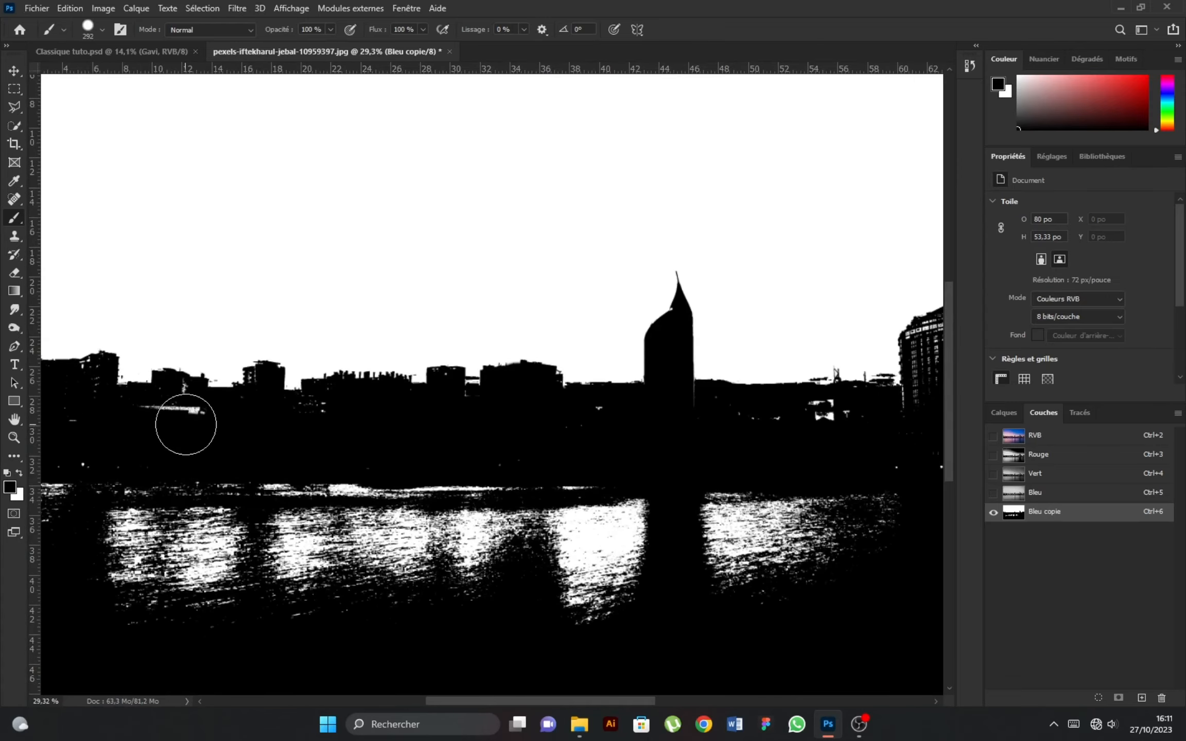
pyautogui.moveTo(245, 387); pyautogui.dragTo(215, 388)
pyautogui.scroll(-2, 257, 379)
pyautogui.scroll(5, 77, 387)
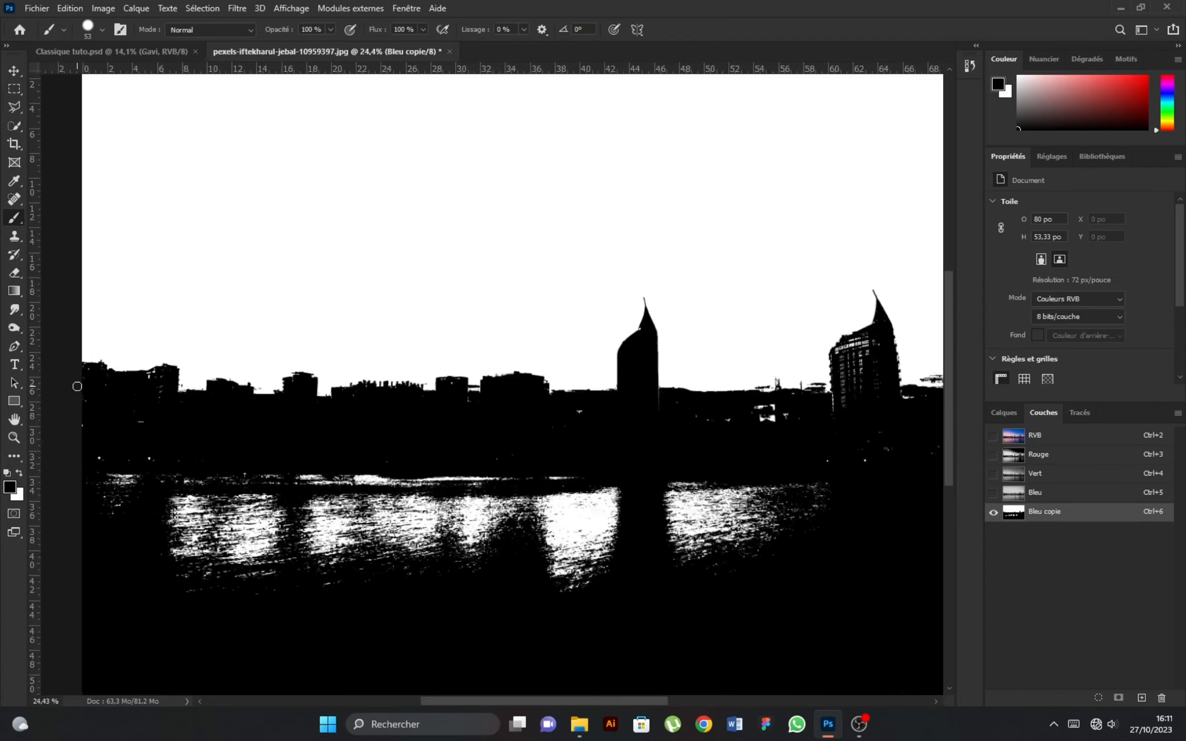
pyautogui.moveTo(105, 367); pyautogui.dragTo(134, 370)
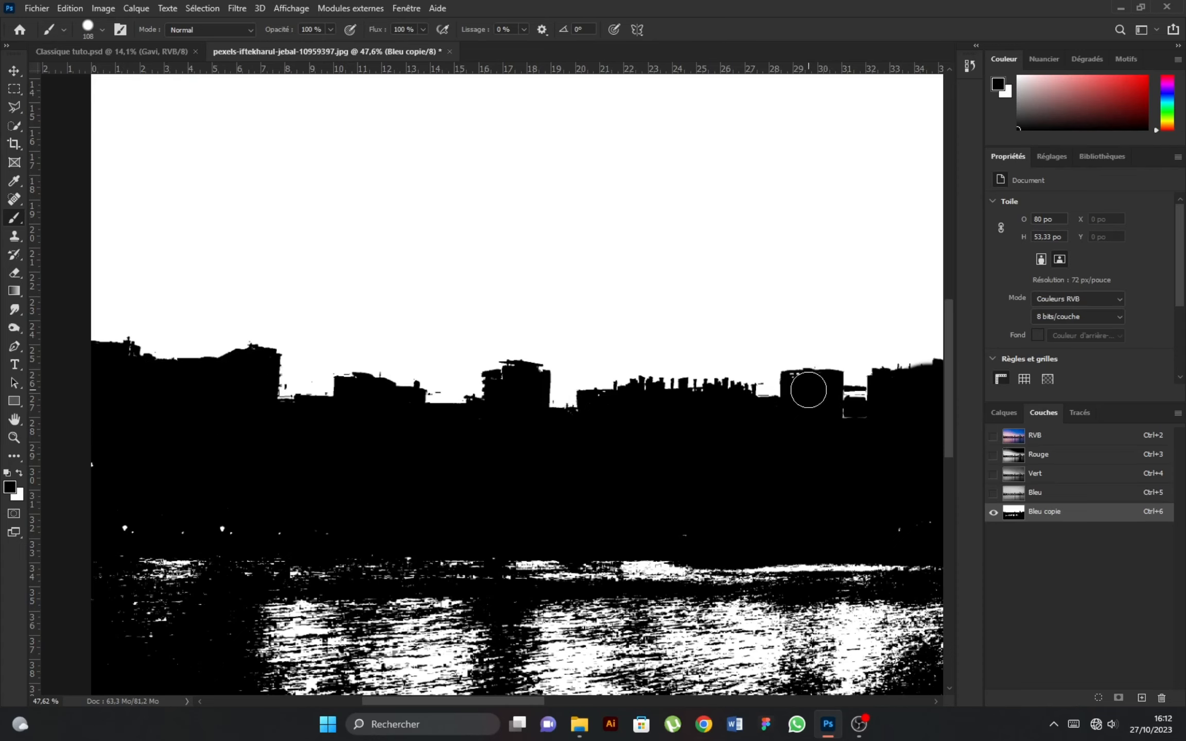
pyautogui.scroll(-6, 387, 478)
pyautogui.moveTo(129, 497)
pyautogui.mouseDown()
pyautogui.moveTo(601, 503)
pyautogui.moveTo(760, 489)
pyautogui.mouseUp()
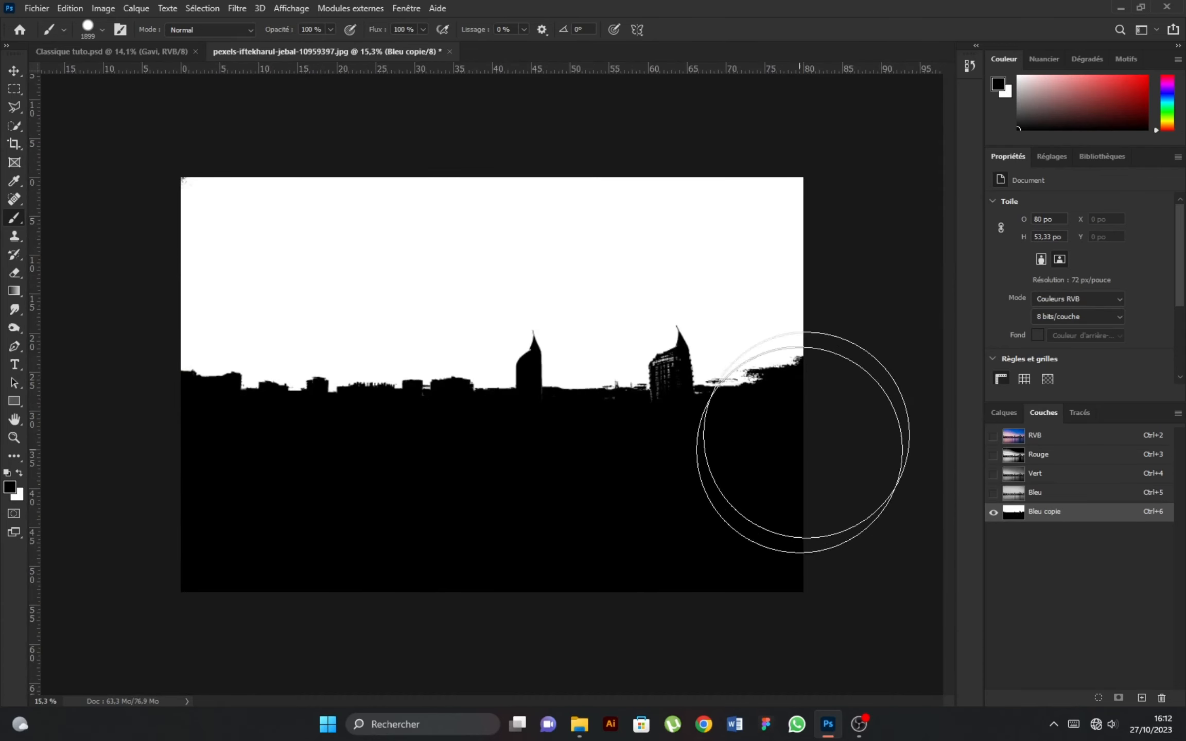
# Paint the remaining white spots between the two towers and inside the right tower black
pyautogui.scroll(6, 763, 379)
pyautogui.moveTo(763, 378)
pyautogui.mouseDown()
pyautogui.moveTo(553, 397)
pyautogui.moveTo(609, 408)
pyautogui.moveTo(387, 453)
pyautogui.mouseUp()
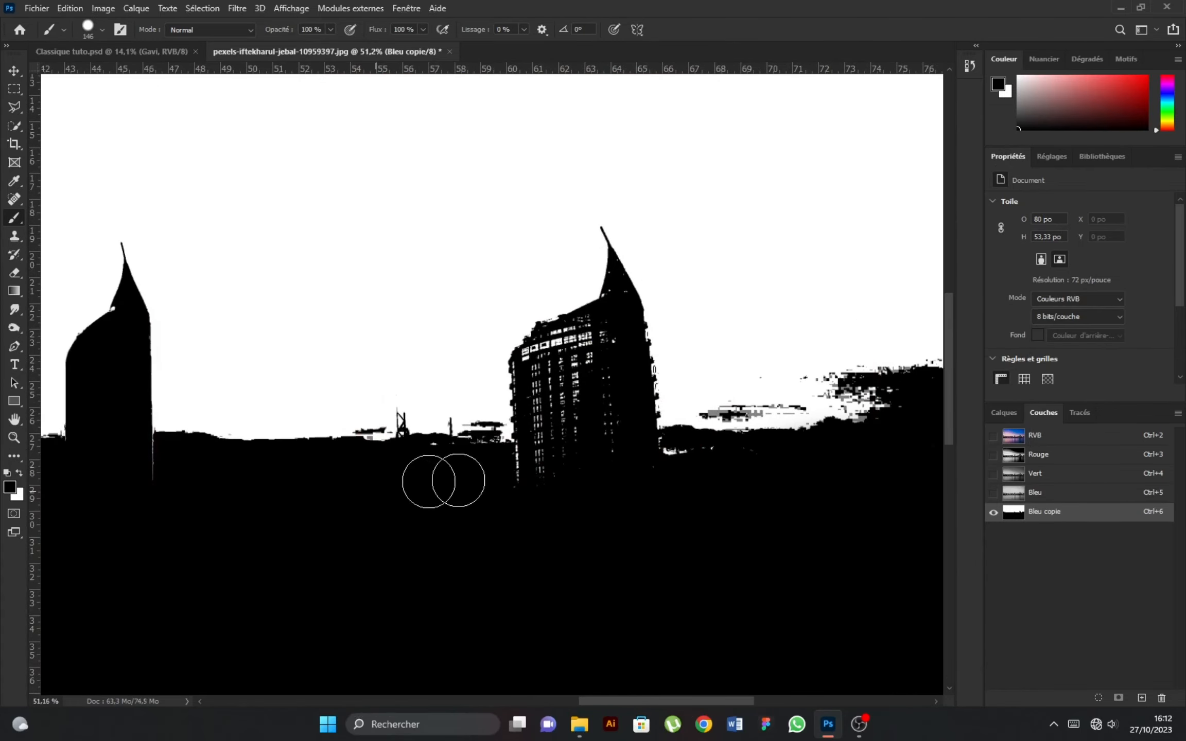
pyautogui.scroll(3, 625, 342)
pyautogui.moveTo(567, 426)
pyautogui.mouseDown()
pyautogui.moveTo(609, 326)
pyautogui.moveTo(605, 278)
pyautogui.mouseUp()
pyautogui.moveTo(605, 269); pyautogui.dragTo(620, 281)
# Load the channel copy as a selection and add a layer mask that hides the sky of the city photo
pyautogui.scroll(-9, 389, 466)
pyautogui.keyDown('ctrl'); pyautogui.click(1013, 514); pyautogui.keyUp('ctrl')
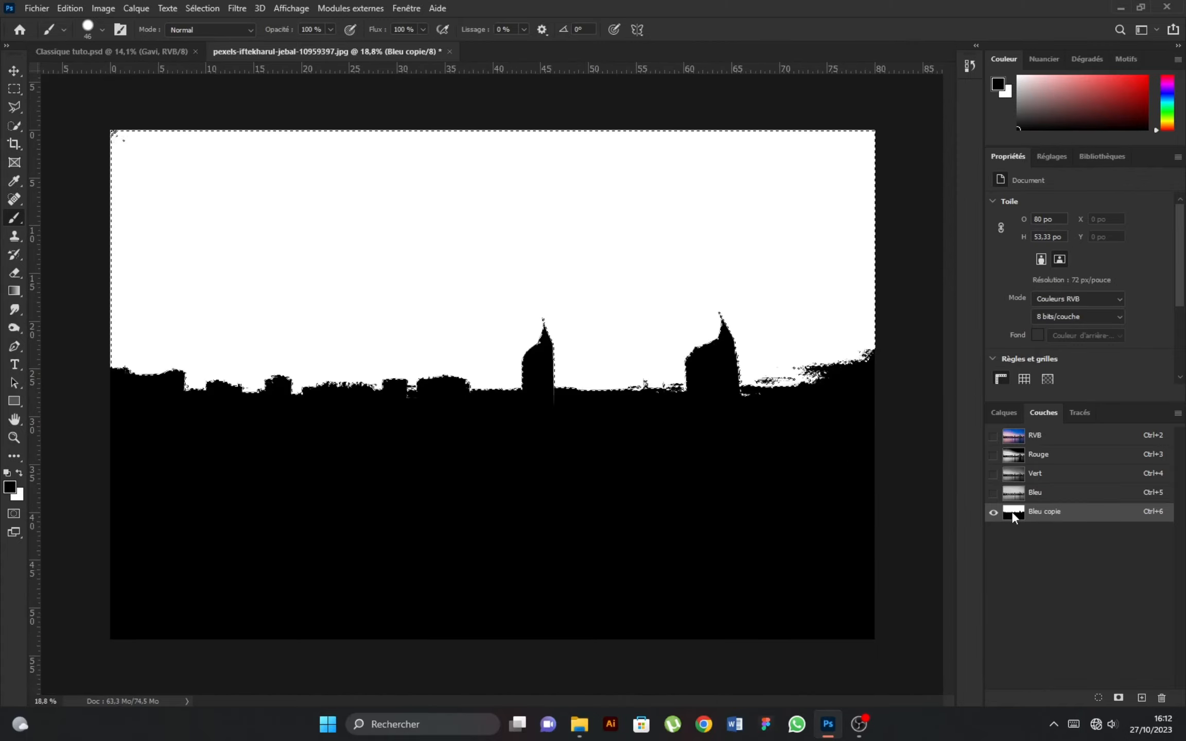
pyautogui.click(1004, 413)
pyautogui.click(1086, 698)
# Refine the layer mask around the central tower and the buildings left of it to remove the leftover pink sky
pyautogui.scroll(8, 492, 402)
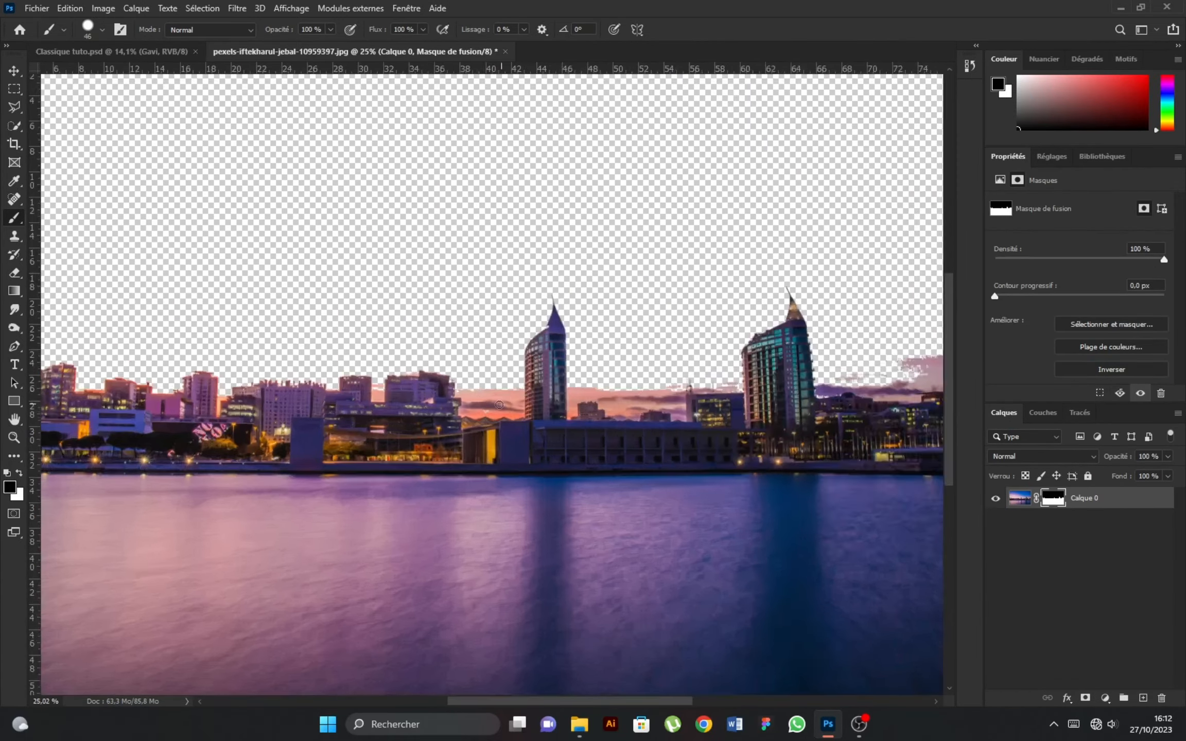
pyautogui.press('x')
pyautogui.moveTo(466, 357)
pyautogui.mouseDown()
pyautogui.moveTo(478, 409)
pyautogui.moveTo(487, 218)
pyautogui.moveTo(507, 287)
pyautogui.moveTo(485, 362)
pyautogui.moveTo(555, 370)
pyautogui.moveTo(593, 361)
pyautogui.mouseUp()
pyautogui.press('x')
pyautogui.moveTo(612, 341)
pyautogui.mouseDown()
pyautogui.moveTo(609, 393)
pyautogui.moveTo(551, 418)
pyautogui.moveTo(473, 415)
pyautogui.moveTo(436, 351)
pyautogui.moveTo(474, 381)
pyautogui.moveTo(575, 398)
pyautogui.mouseUp()
pyautogui.moveTo(526, 370); pyautogui.dragTo(522, 373)
pyautogui.moveTo(485, 302); pyautogui.dragTo(507, 491)
pyautogui.moveTo(433, 359); pyautogui.dragTo(431, 365)
pyautogui.moveTo(431, 368); pyautogui.dragTo(438, 420)
pyautogui.scroll(-2, 421, 374)
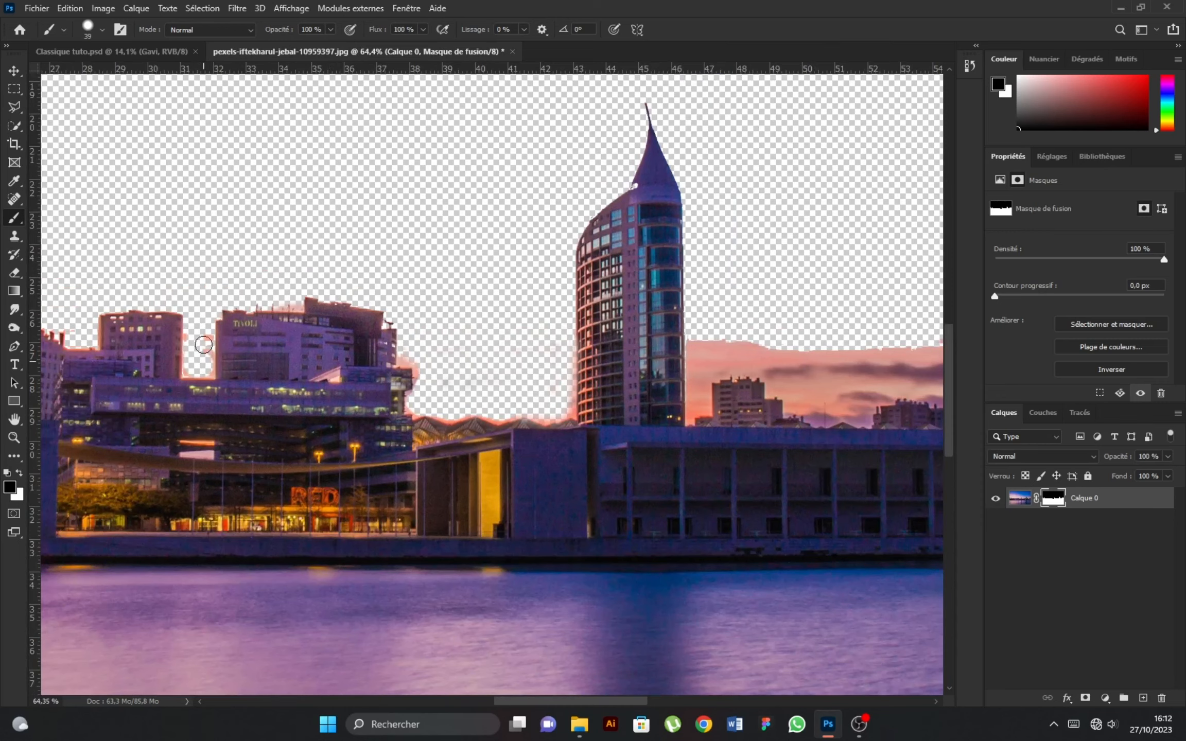
# Mask out the leftover sky and clouds along the skyline on both sides of the right tower
pyautogui.scroll(-5, 212, 360)
pyautogui.scroll(4, 838, 328)
pyautogui.moveTo(839, 328); pyautogui.dragTo(693, 354)
pyautogui.moveTo(695, 350); pyautogui.dragTo(771, 314)
pyautogui.moveTo(770, 309); pyautogui.dragTo(568, 357)
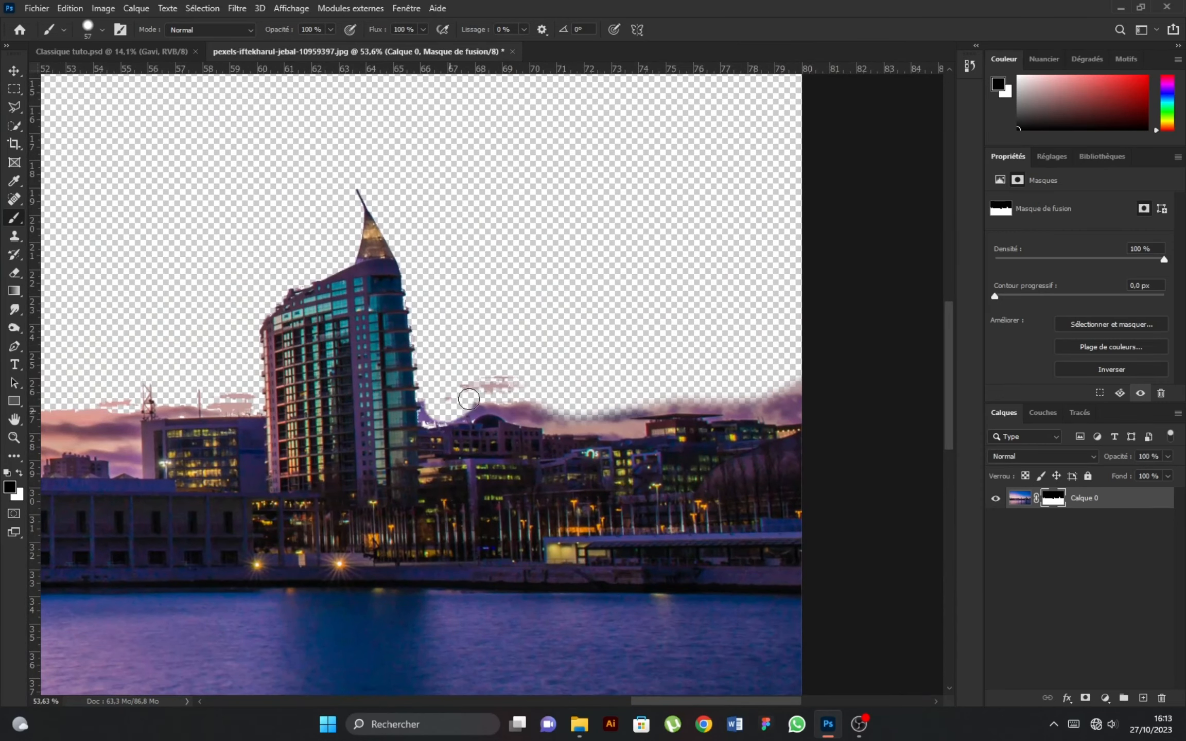
pyautogui.moveTo(478, 383); pyautogui.dragTo(506, 383)
pyautogui.moveTo(260, 414); pyautogui.dragTo(462, 395)
pyautogui.scroll(3, 162, 403)
pyautogui.moveTo(92, 387)
pyautogui.mouseDown()
pyautogui.moveTo(313, 397)
pyautogui.moveTo(223, 427)
pyautogui.mouseUp()
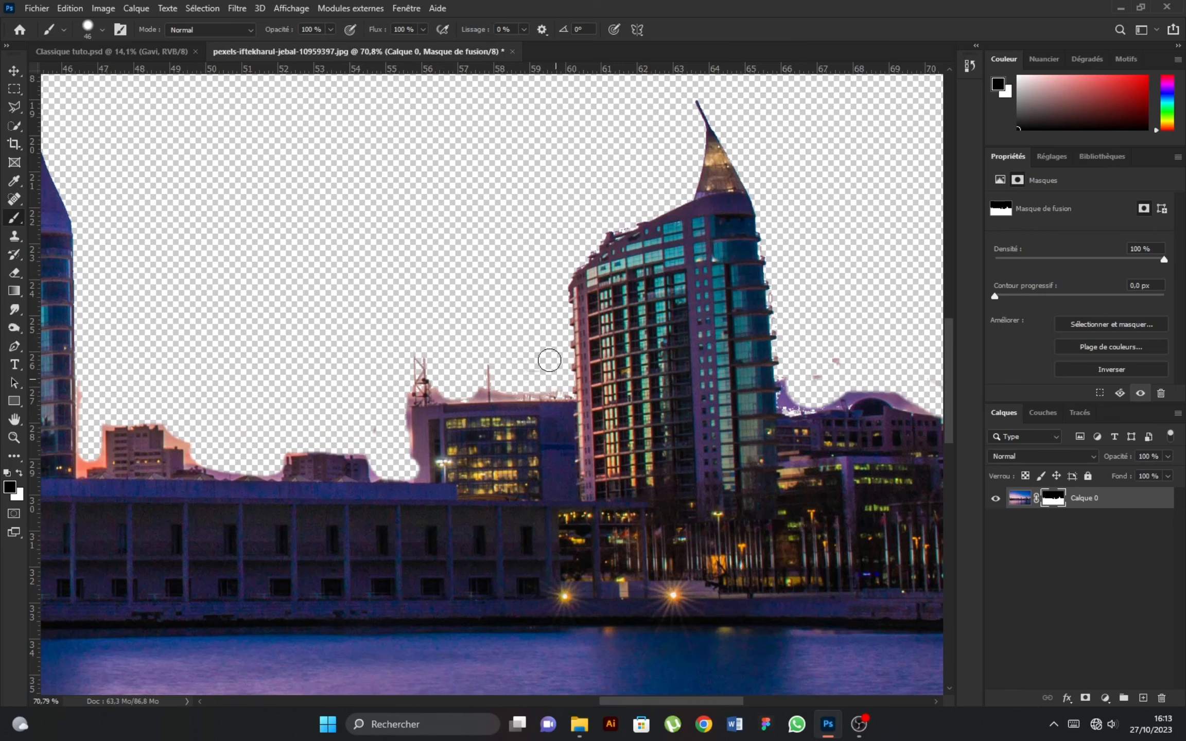
# Convert the masked city layer to a smart object
pyautogui.hotkey('ctrl', '0')
pyautogui.rightClick(1098, 505)
pyautogui.click(927, 305)
# Bring the city cut-out into Classique tuto.psd and place its layer directly below Jude
pyautogui.press('v')
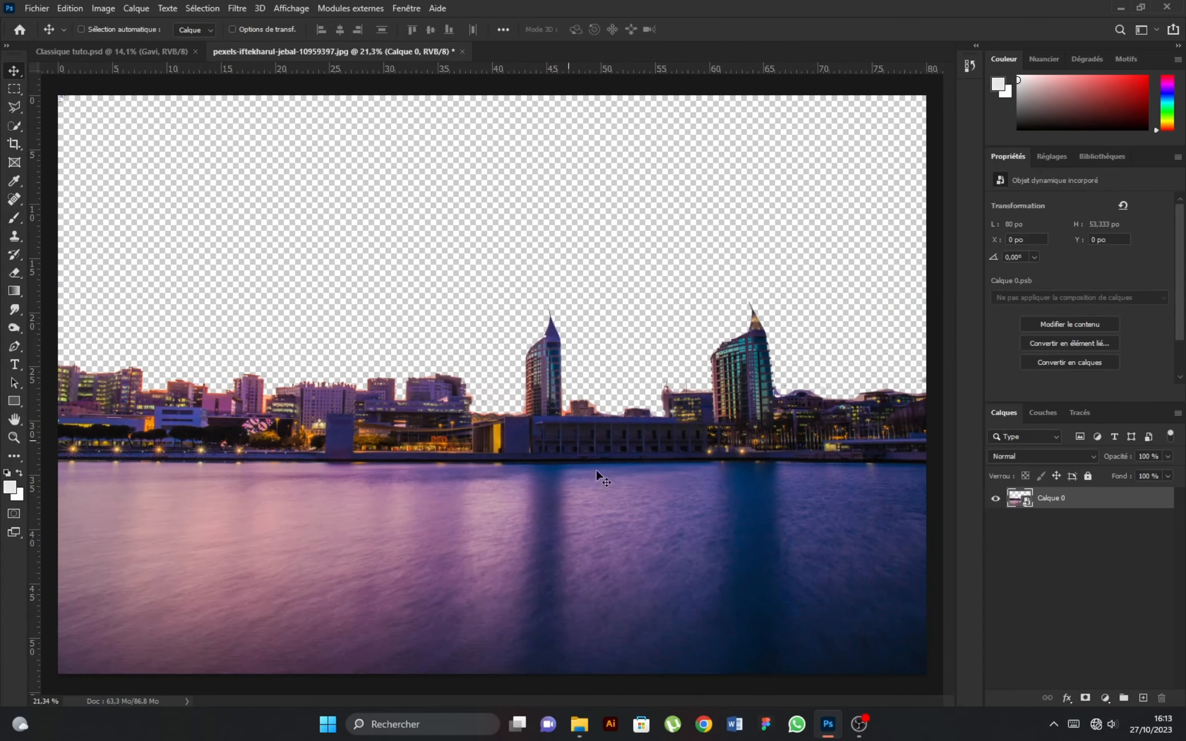
pyautogui.moveTo(595, 469); pyautogui.dragTo(512, 444)
pyautogui.moveTo(1045, 615); pyautogui.dragTo(1099, 525)
pyautogui.moveTo(563, 483)
pyautogui.mouseDown()
pyautogui.moveTo(582, 457)
pyautogui.moveTo(576, 475)
pyautogui.mouseUp()
# Transform the city layer to 9.903 by 7.31 po, rotated -8.14°, so its skyline sits between the two players
pyautogui.hotkey('ctrl', 't')
pyautogui.moveTo(690, 207); pyautogui.dragTo(661, 191)
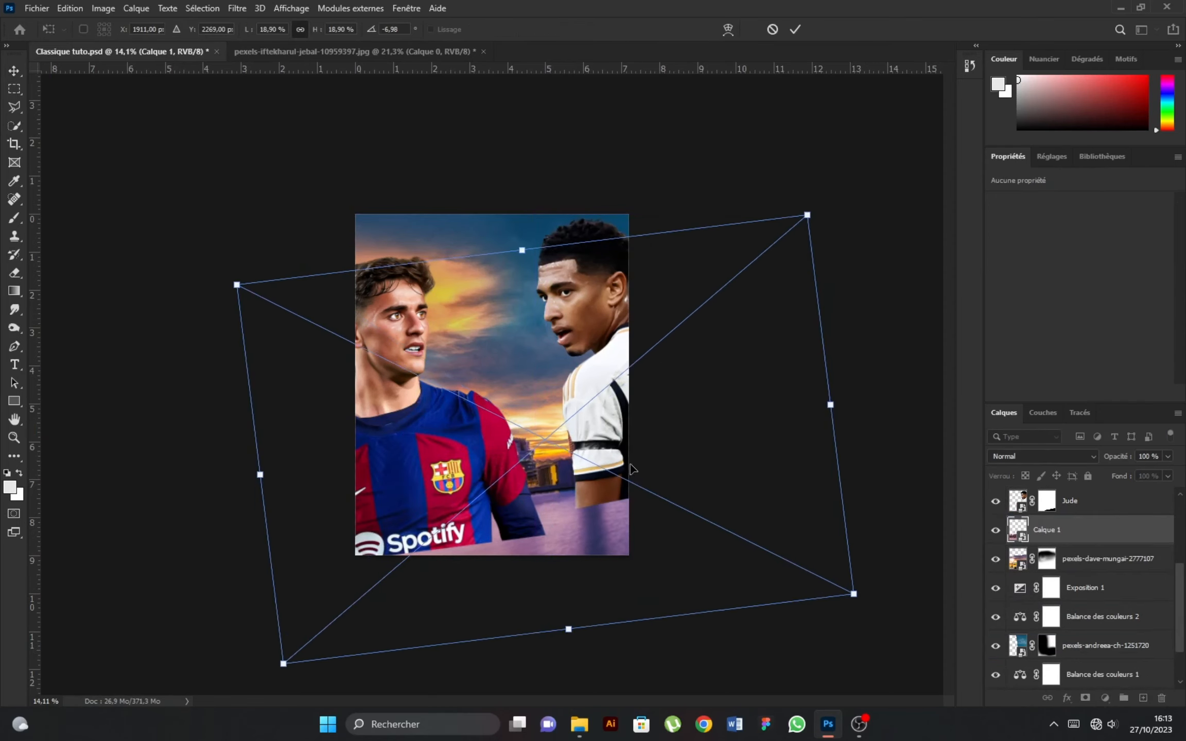
pyautogui.moveTo(656, 362); pyautogui.dragTo(636, 337)
pyautogui.moveTo(553, 606); pyautogui.dragTo(542, 526)
pyautogui.moveTo(604, 384); pyautogui.dragTo(680, 420)
pyautogui.moveTo(730, 207); pyautogui.dragTo(726, 204)
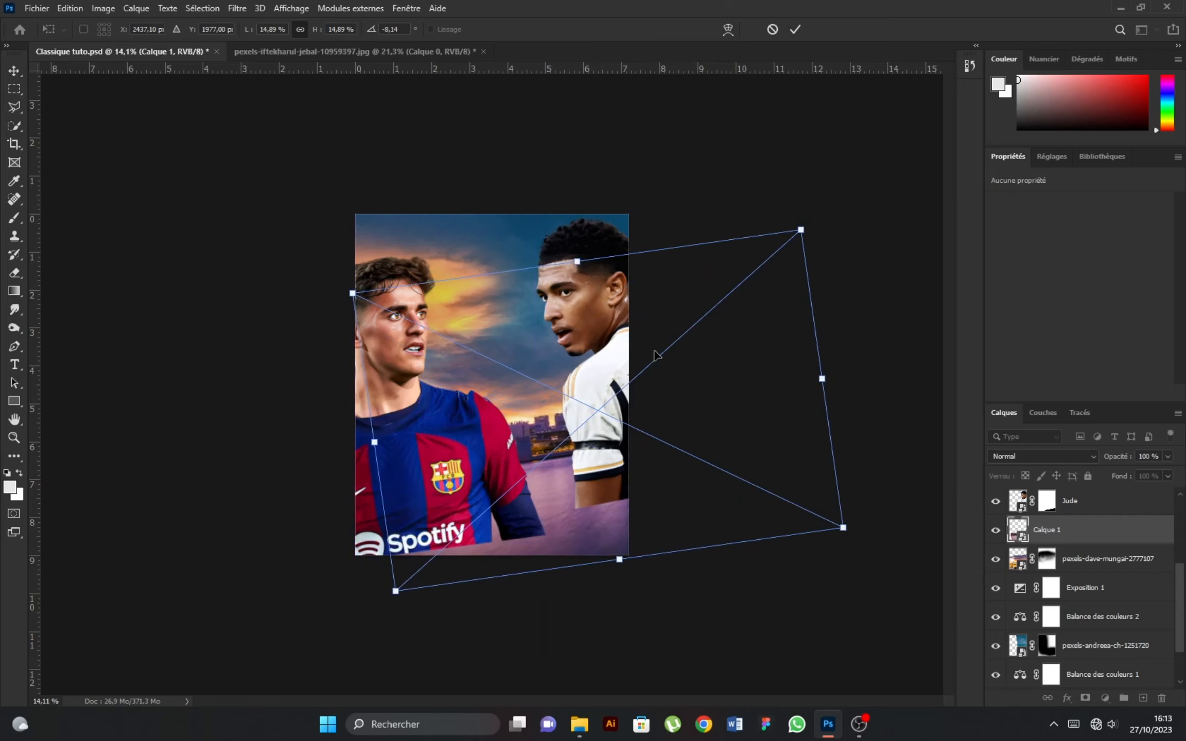
pyautogui.moveTo(376, 443); pyautogui.dragTo(418, 438)
pyautogui.moveTo(821, 381); pyautogui.dragTo(765, 401)
pyautogui.moveTo(692, 422); pyautogui.dragTo(667, 430)
pyautogui.click(796, 31)
# Move the city layer slightly down to X 0.58 and Y 1.98 po
pyautogui.scroll(-1, 555, 447)
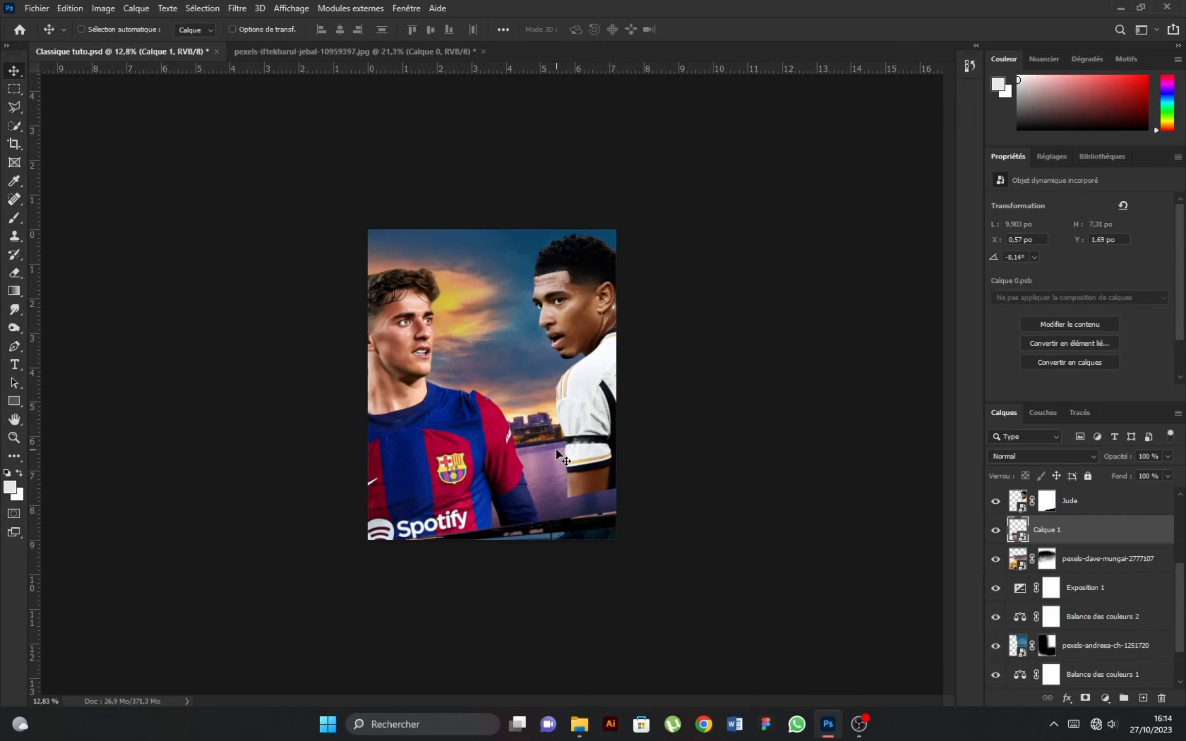
pyautogui.scroll(2, 536, 430)
pyautogui.scroll(1, 546, 466)
pyautogui.moveTo(568, 452); pyautogui.dragTo(569, 460)
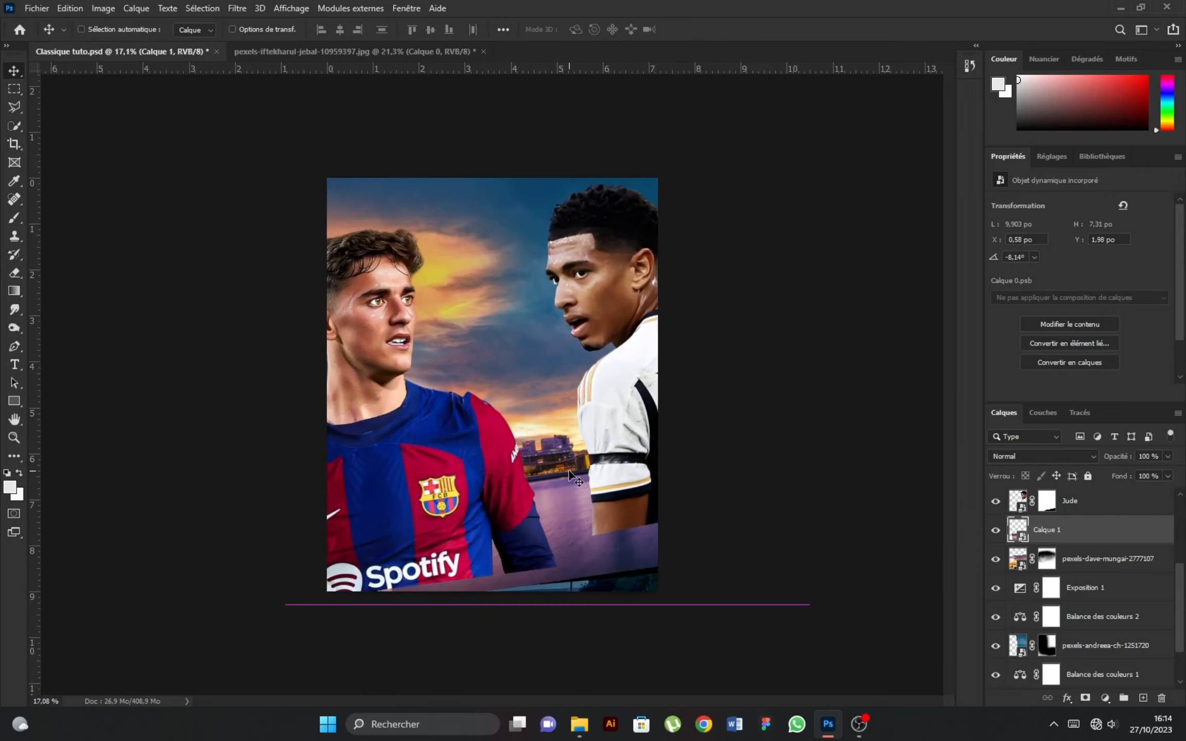
pyautogui.scroll(-2, 583, 521)
pyautogui.scroll(1, 477, 456)
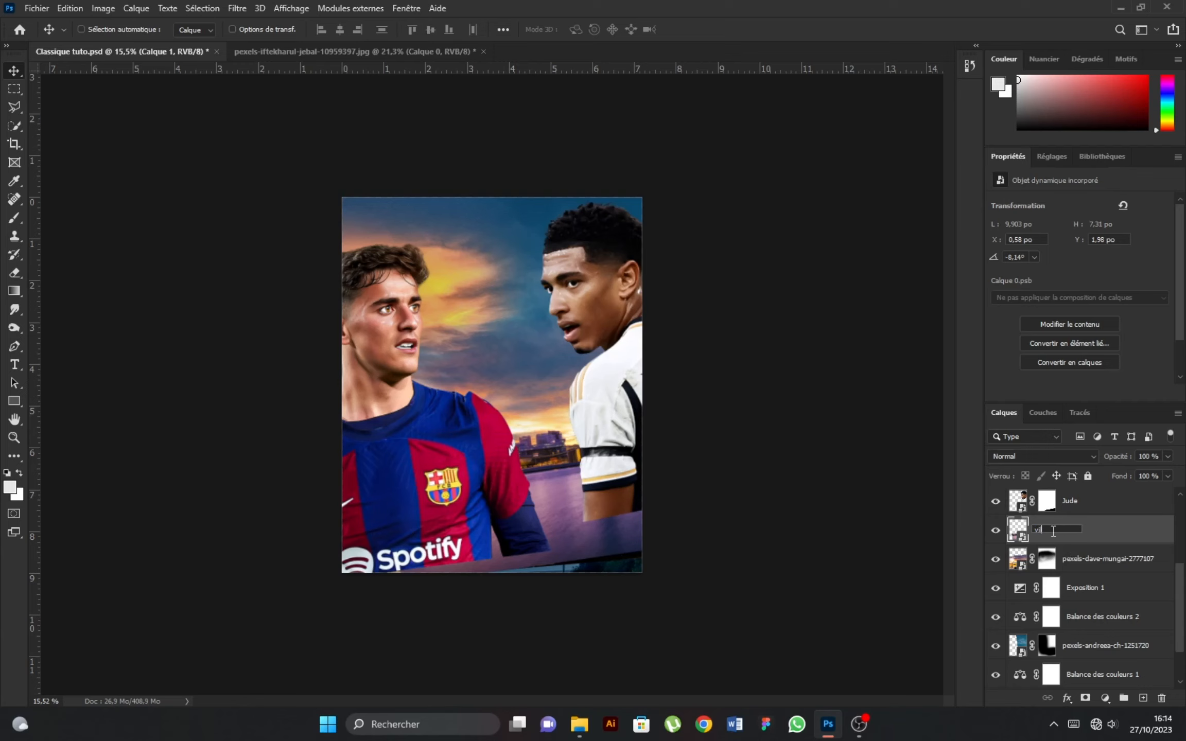
# Name the city layer ville and group the sky images and their adjustment layers beneath it into a group named Sky
pyautogui.click(1096, 560)
pyautogui.scroll(-2, 1099, 613)
pyautogui.keyDown('shift'); pyautogui.click(1100, 652); pyautogui.keyUp('shift')
pyautogui.hotkey('ctrl', 'g')
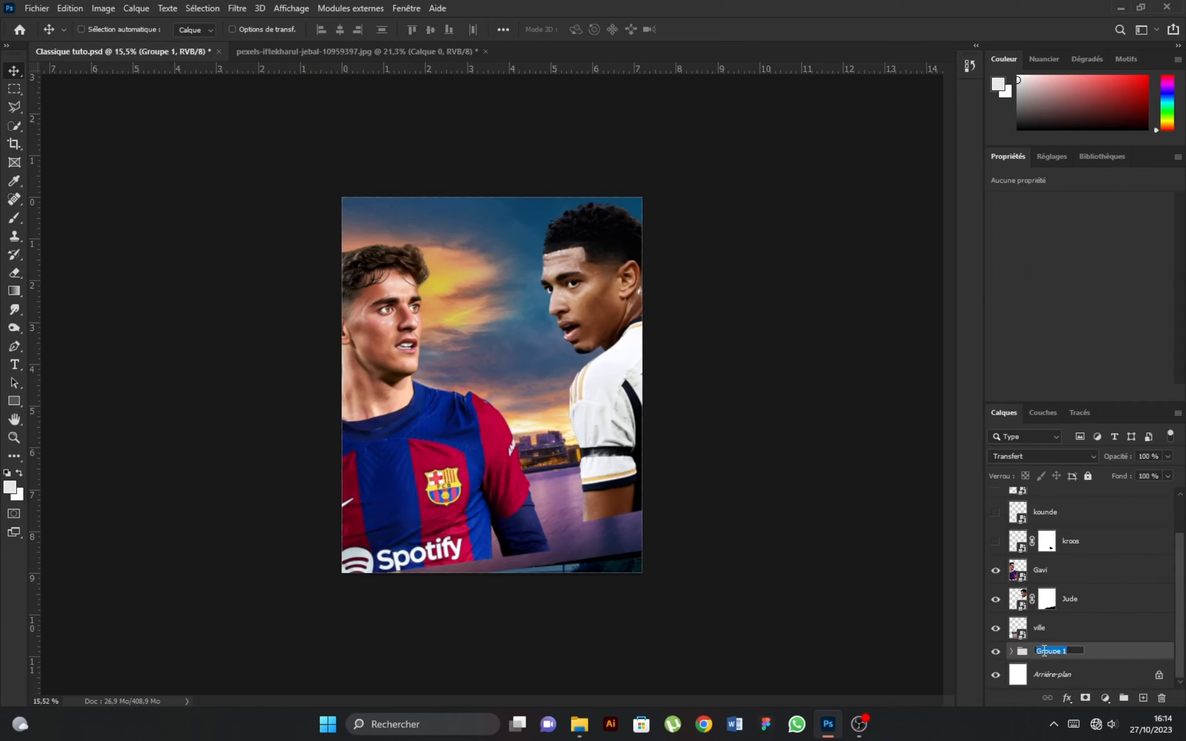
pyautogui.click(1072, 632)
pyautogui.click(1099, 596)
pyautogui.click(1084, 566)
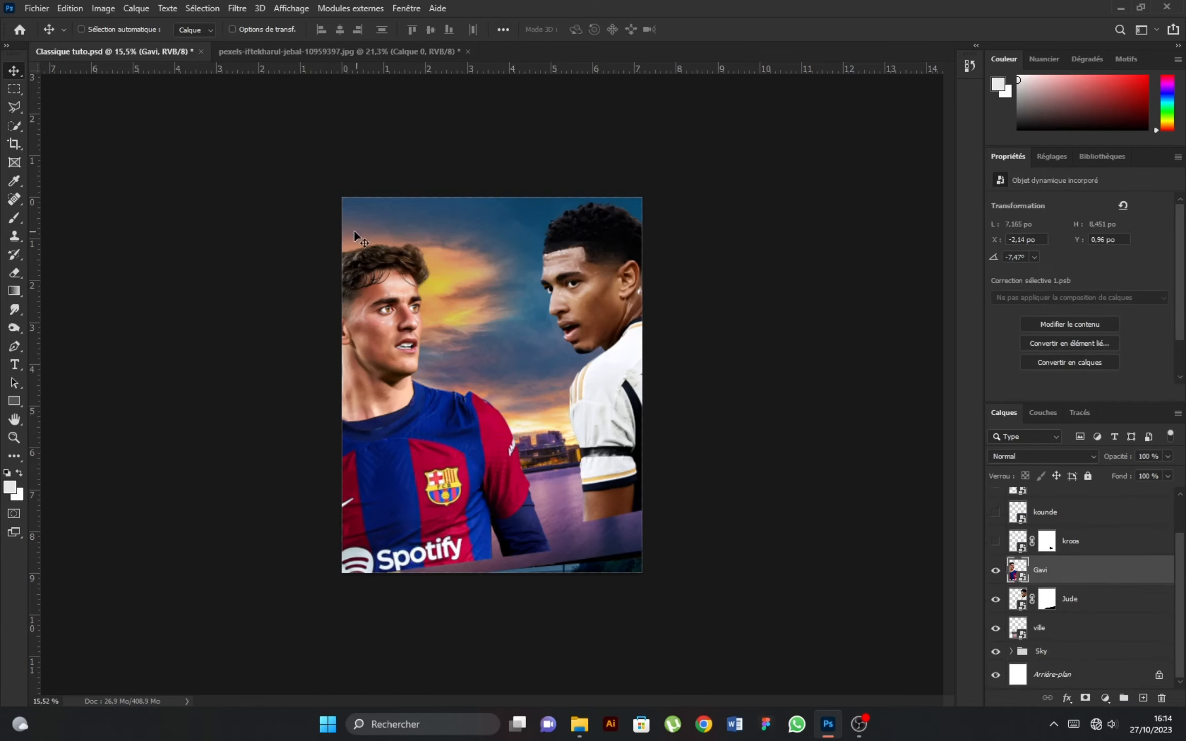
# Close the city photo document without saving its changes and save Classique tuto.psd
pyautogui.click(468, 52)
pyautogui.click(614, 266)
pyautogui.hotkey('ctrl', 's')
# Open stadium image 3.jpg from the 20 Estádios folder inside Foot pack on drive D
pyautogui.click(37, 9)
pyautogui.click(46, 38)
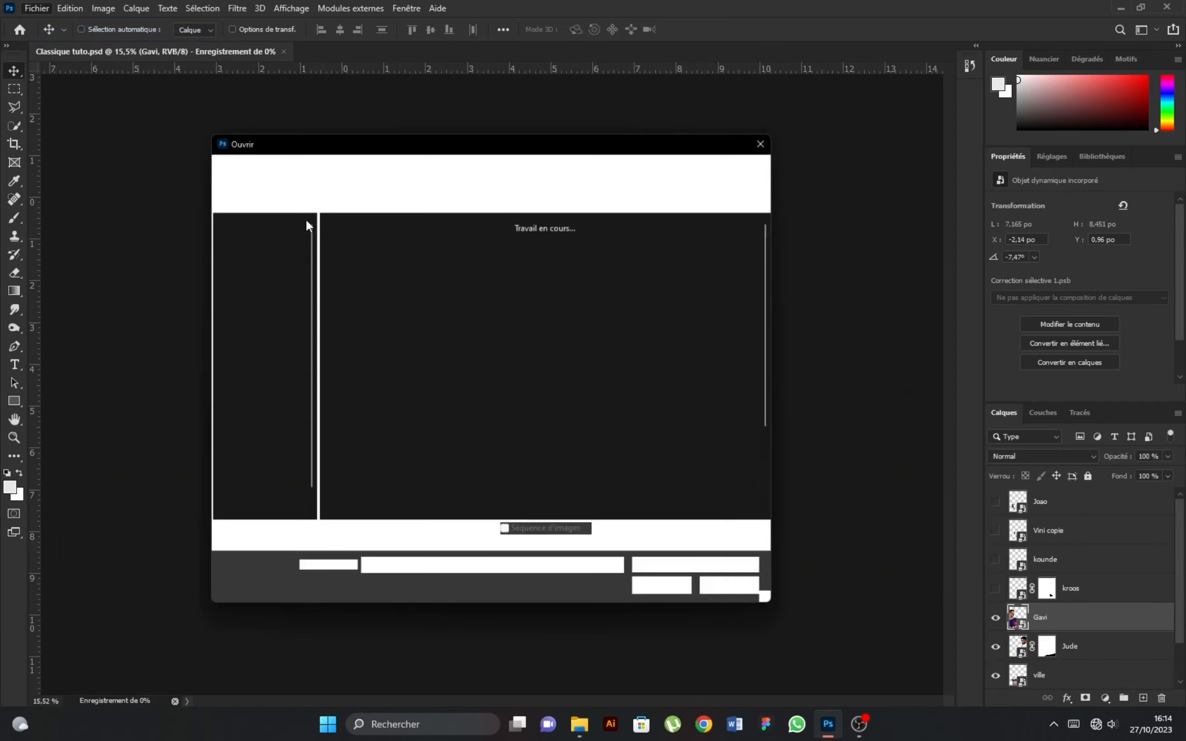
pyautogui.click(265, 514)
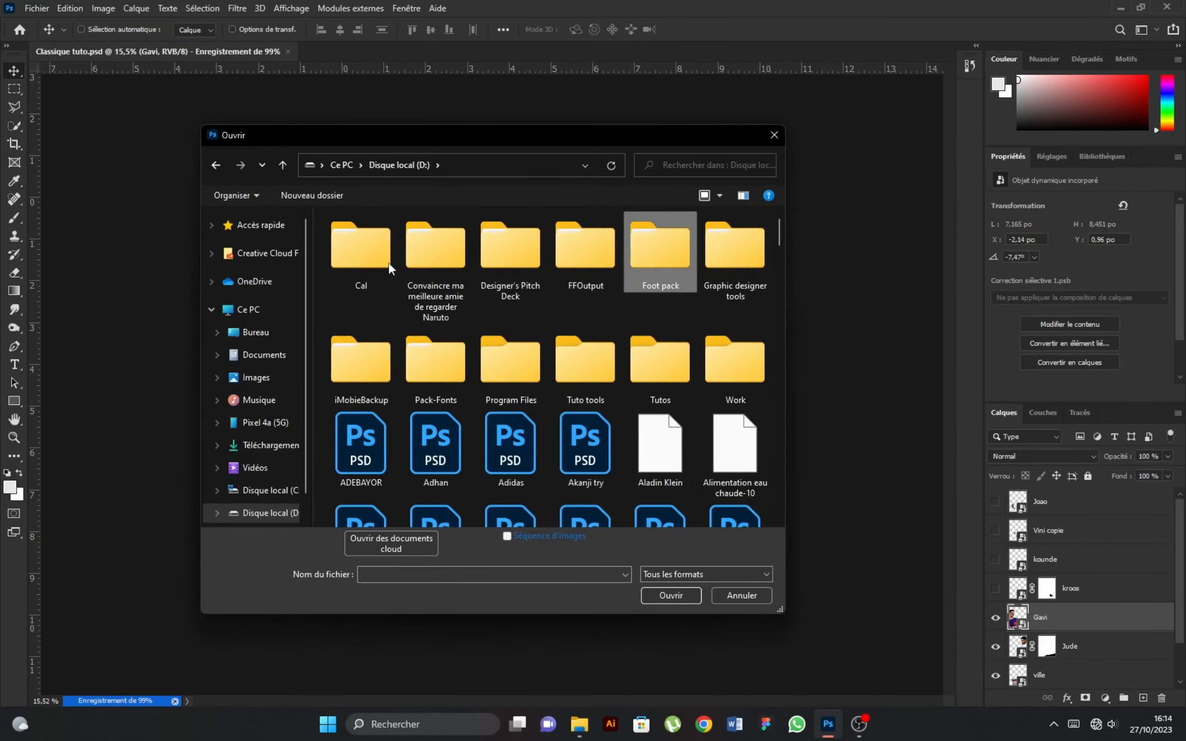
pyautogui.doubleClick(656, 243)
pyautogui.doubleClick(379, 282)
pyautogui.click(511, 257)
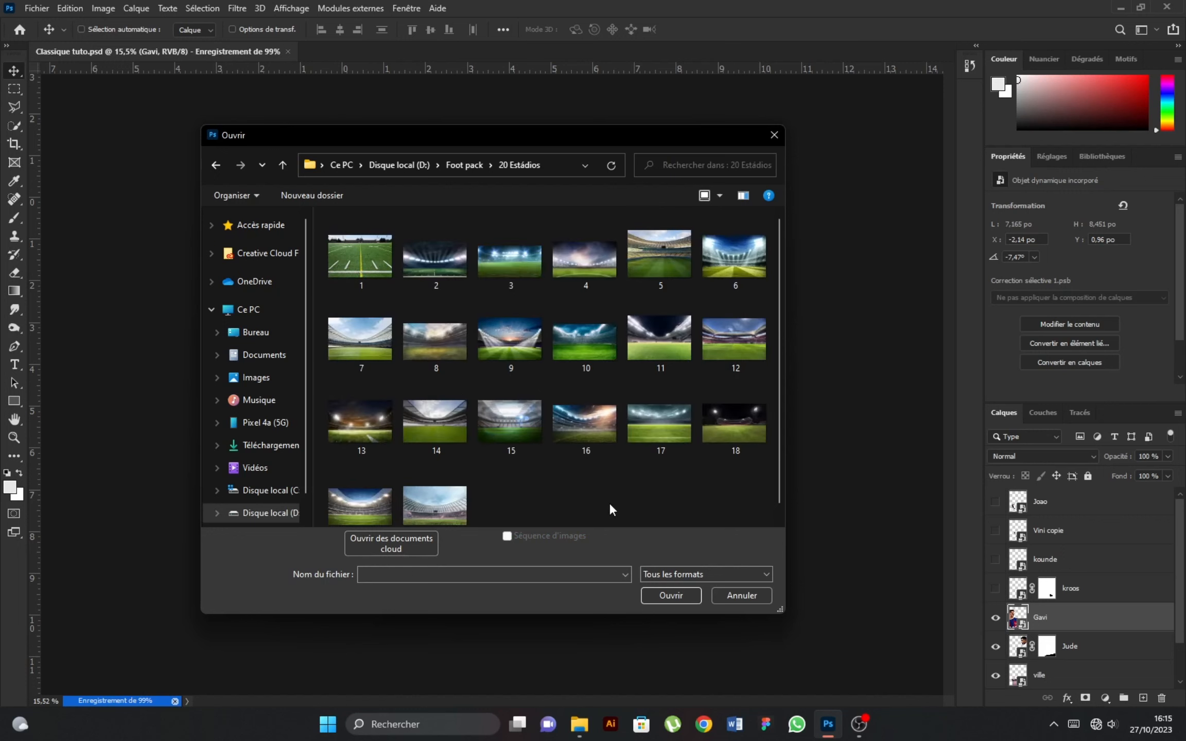
pyautogui.click(675, 597)
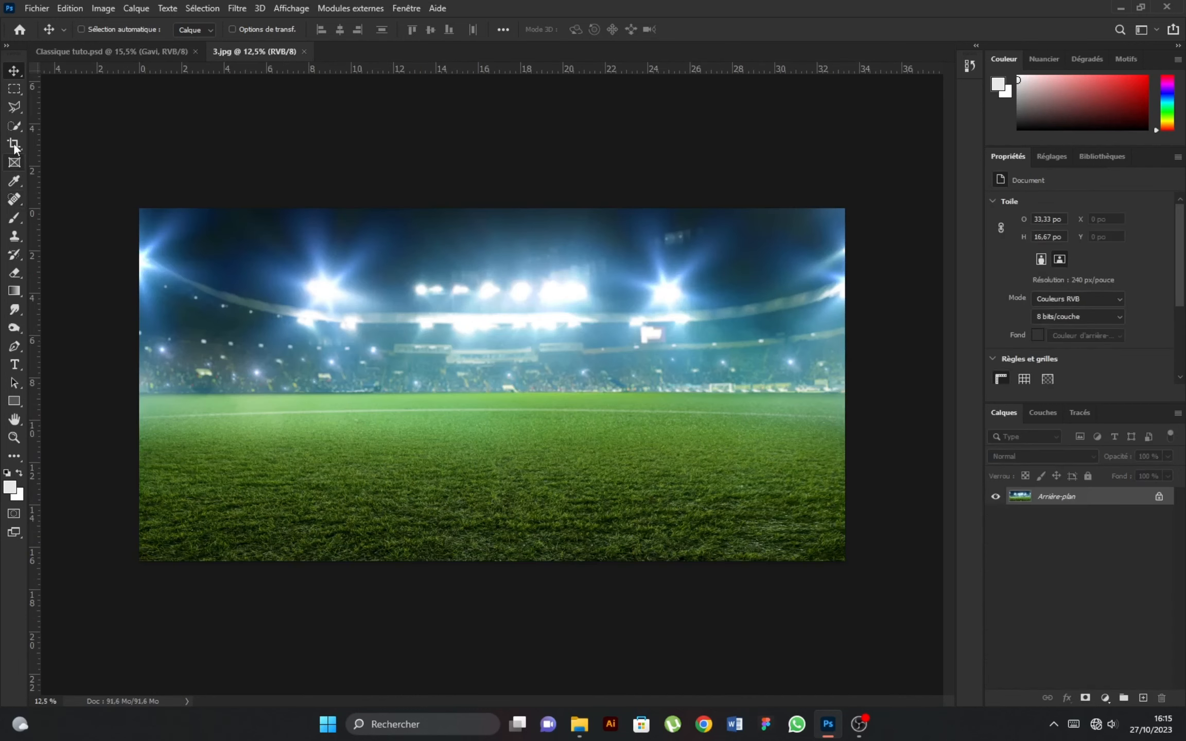
# Trace the grass area below the stands with the Pen tool and turn the path into a selection
pyautogui.click(16, 106)
pyautogui.click(14, 347)
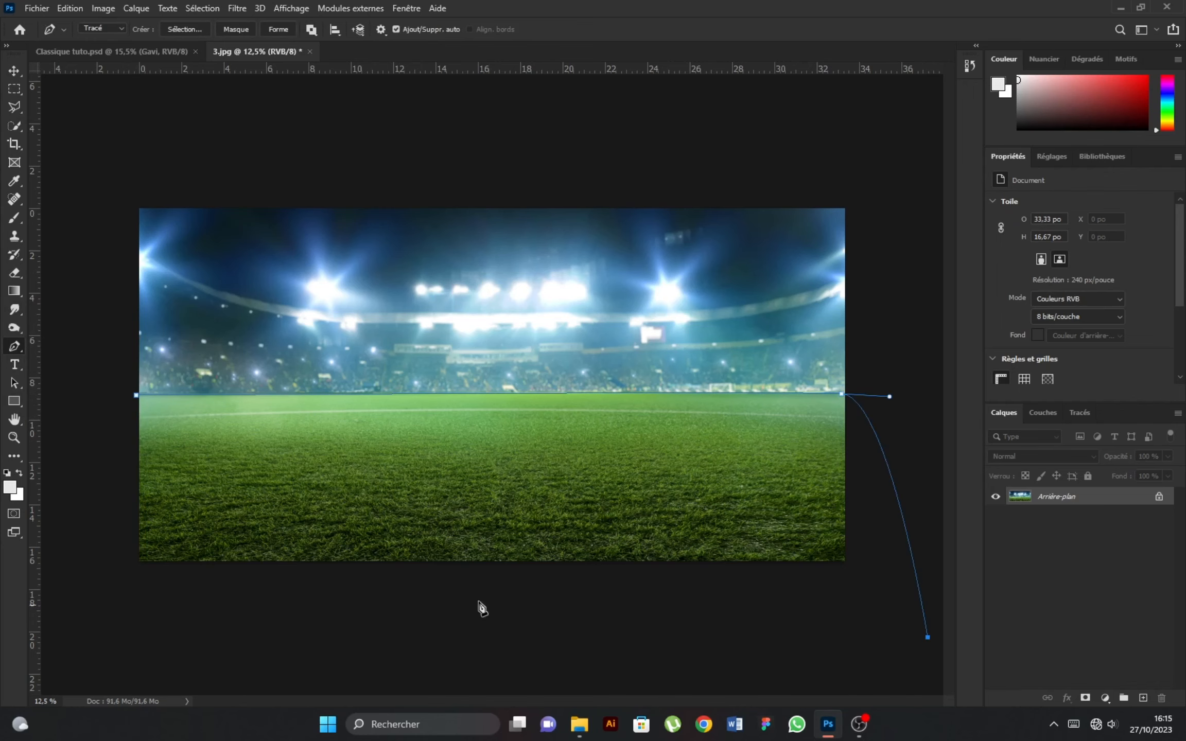
pyautogui.click(136, 396)
pyautogui.rightClick(300, 470)
pyautogui.click(358, 215)
pyautogui.click(693, 191)
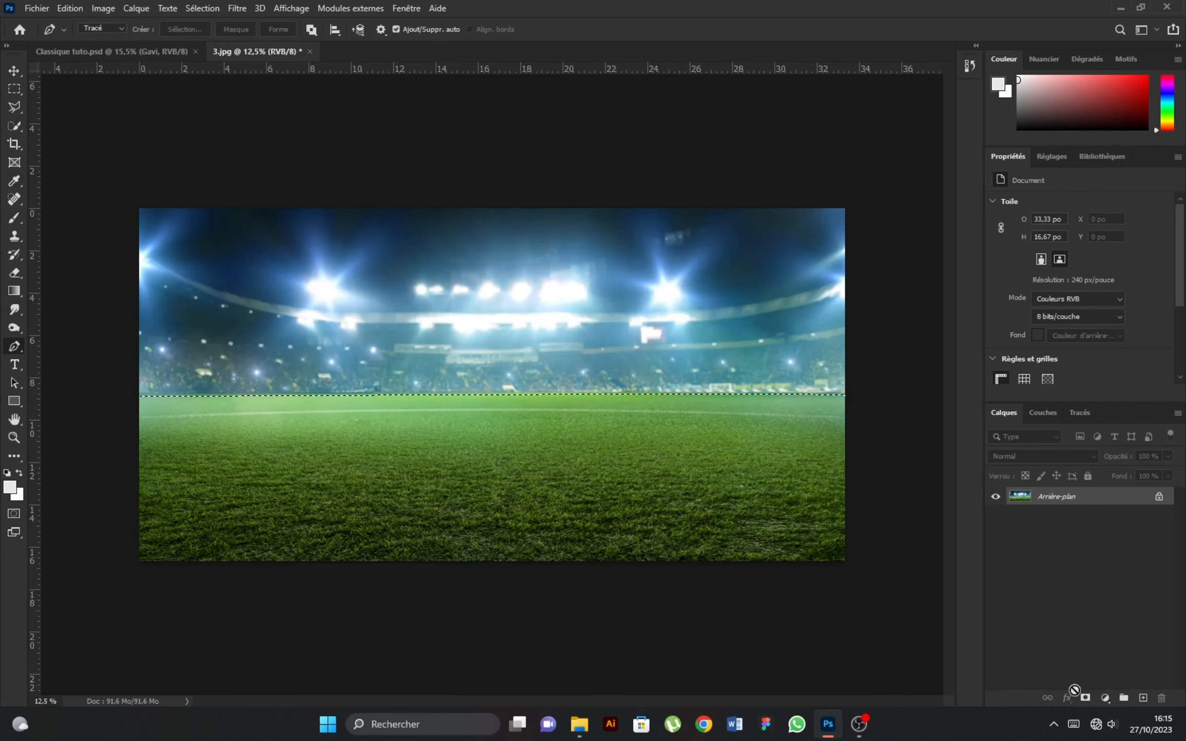
# Mask out everything but the grass, convert the layer to a smart object and name it Filed
pyautogui.click(1085, 698)
pyautogui.click(15, 71)
pyautogui.rightClick(1105, 497)
pyautogui.click(978, 306)
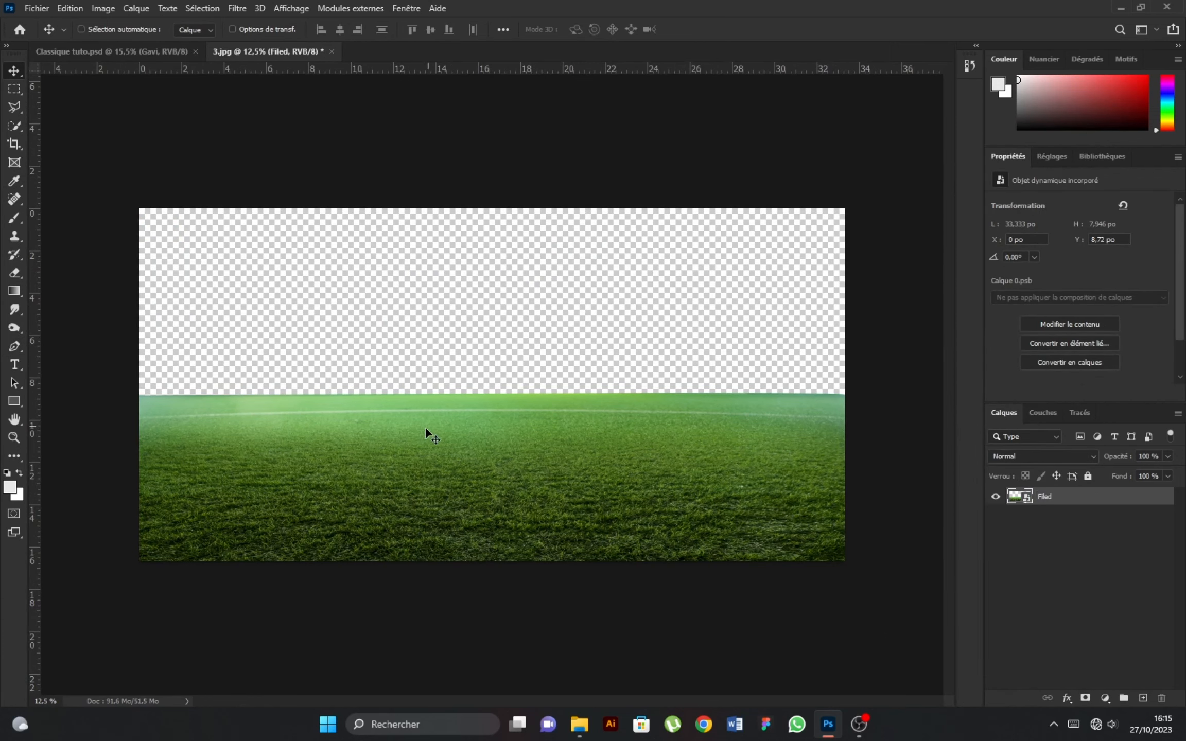
# Bring the grass into Classique tuto.psd and transform it to 12.504 by 3.588 po, rotated -6.21°, across the poster's base
pyautogui.moveTo(426, 428); pyautogui.dragTo(456, 466)
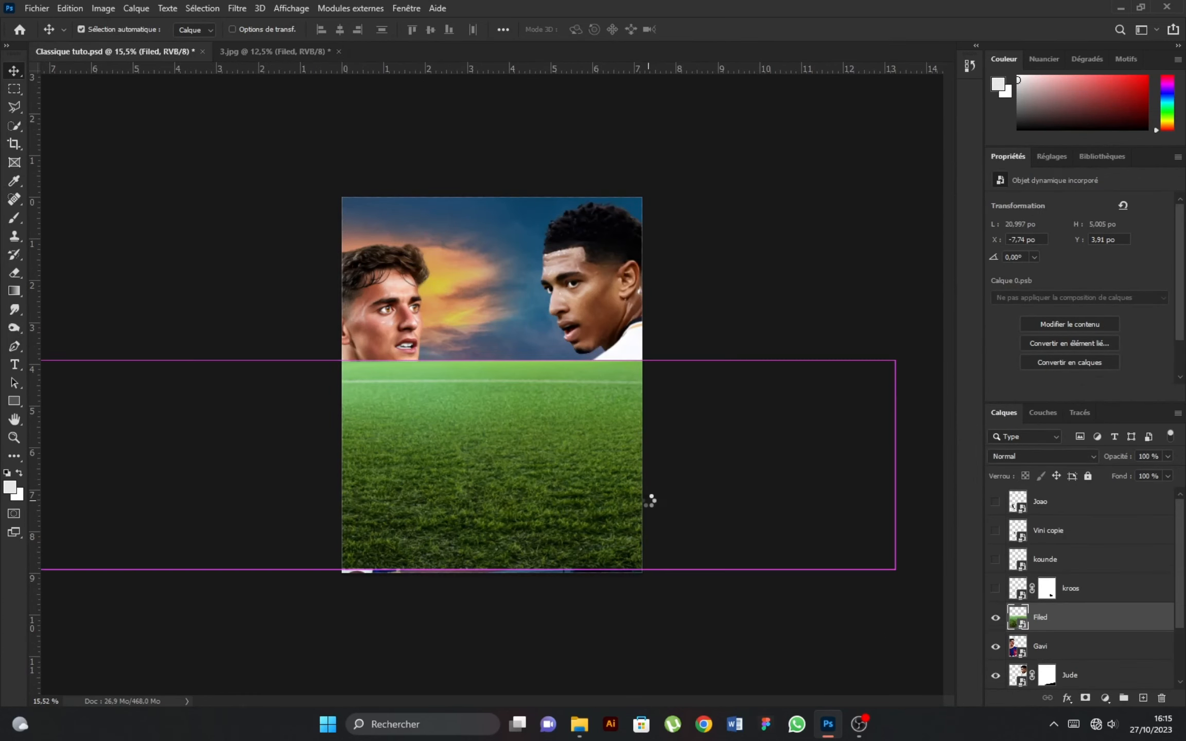
pyautogui.hotkey('ctrl', 't')
pyautogui.scroll(-4, 653, 502)
pyautogui.moveTo(769, 368); pyautogui.dragTo(619, 443)
pyautogui.moveTo(691, 396); pyautogui.dragTo(648, 368)
pyautogui.moveTo(564, 425); pyautogui.dragTo(593, 480)
pyautogui.scroll(2, 582, 491)
pyautogui.moveTo(508, 561); pyautogui.dragTo(507, 543)
pyautogui.moveTo(675, 521); pyautogui.dragTo(752, 524)
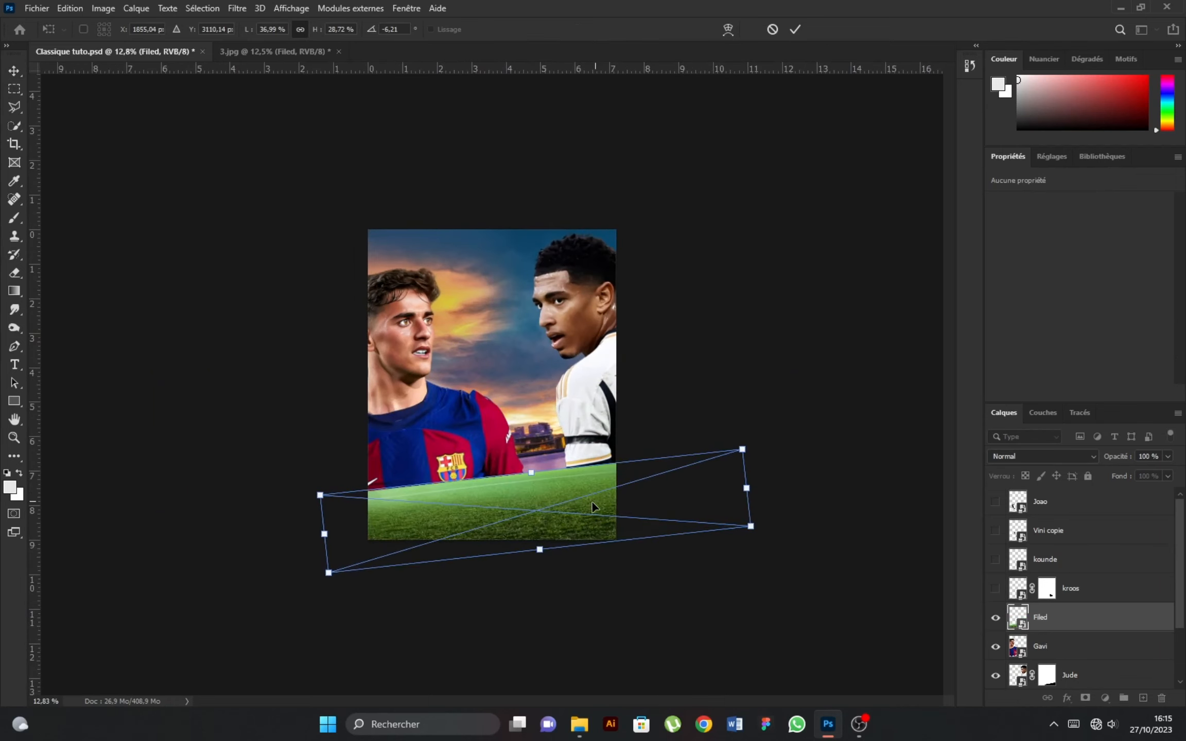
pyautogui.moveTo(598, 460); pyautogui.dragTo(491, 476)
pyautogui.click(796, 30)
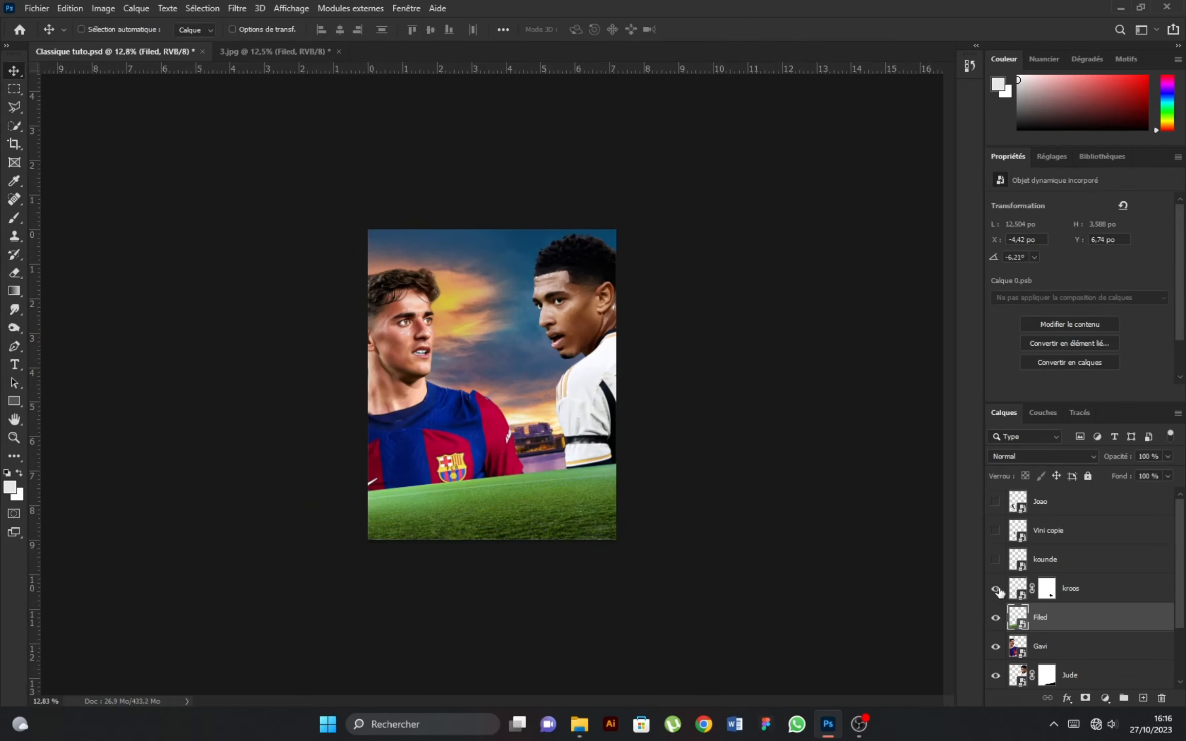
pyautogui.click(996, 559)
pyautogui.scroll(3, 521, 572)
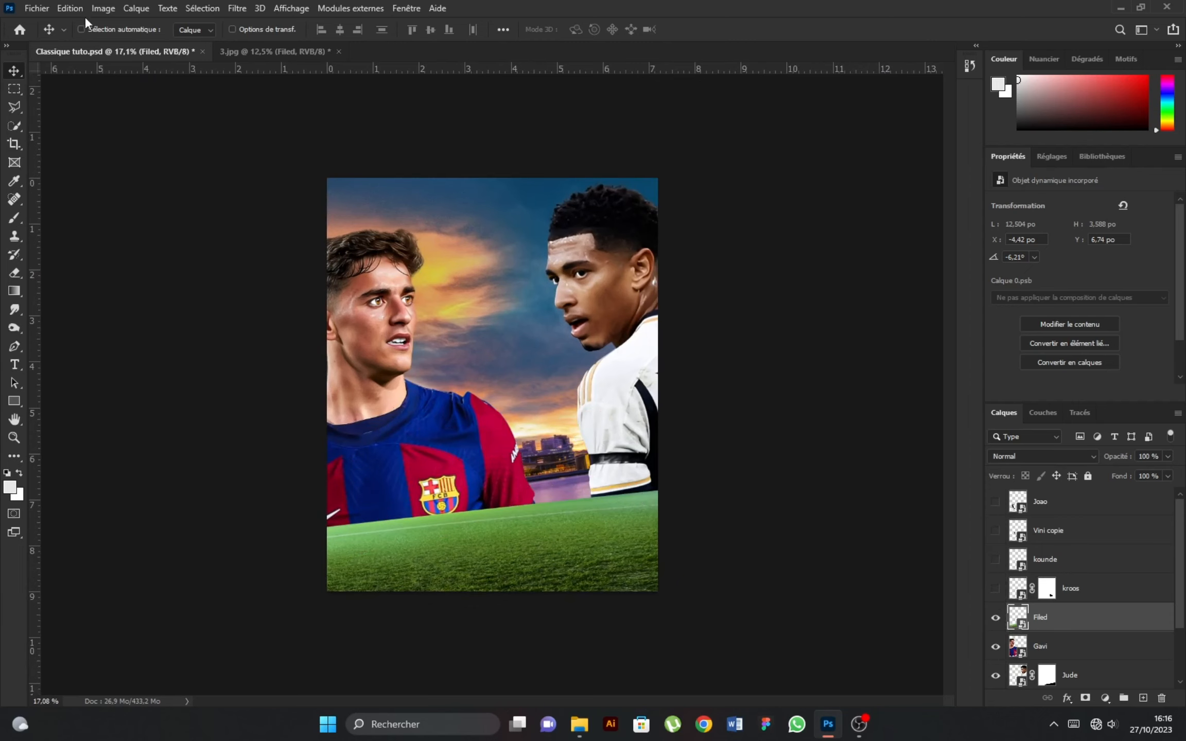
# Open the first Prosecutor-probes Camp Nou stadium photo from the Classique folder on the desktop
pyautogui.click(36, 8)
pyautogui.click(46, 31)
pyautogui.click(266, 514)
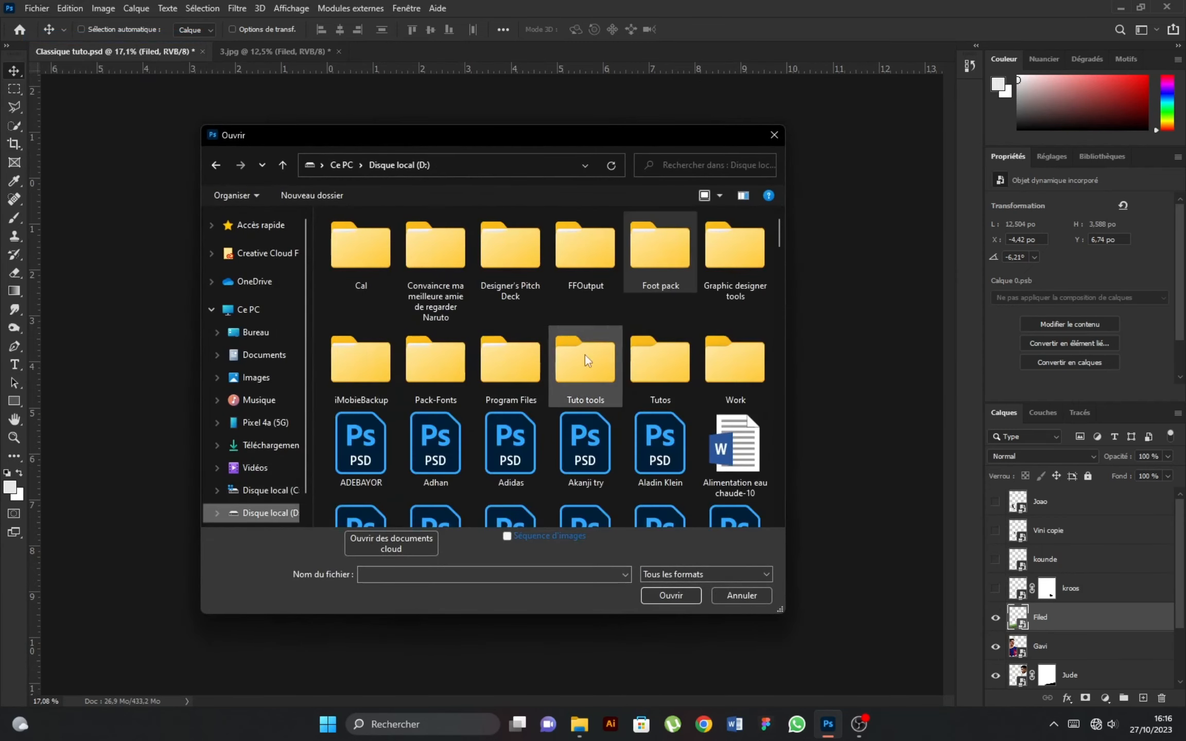
pyautogui.click(256, 333)
pyautogui.doubleClick(657, 314)
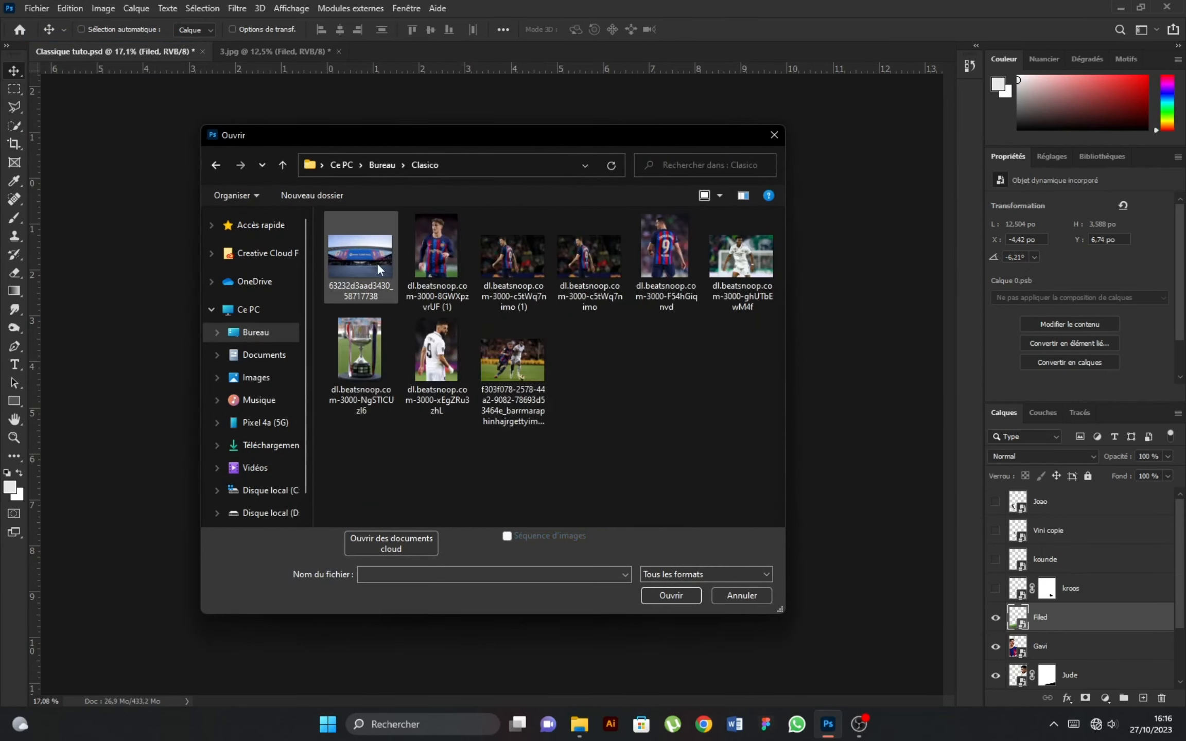
pyautogui.click(256, 332)
pyautogui.doubleClick(742, 320)
pyautogui.scroll(-2, 409, 424)
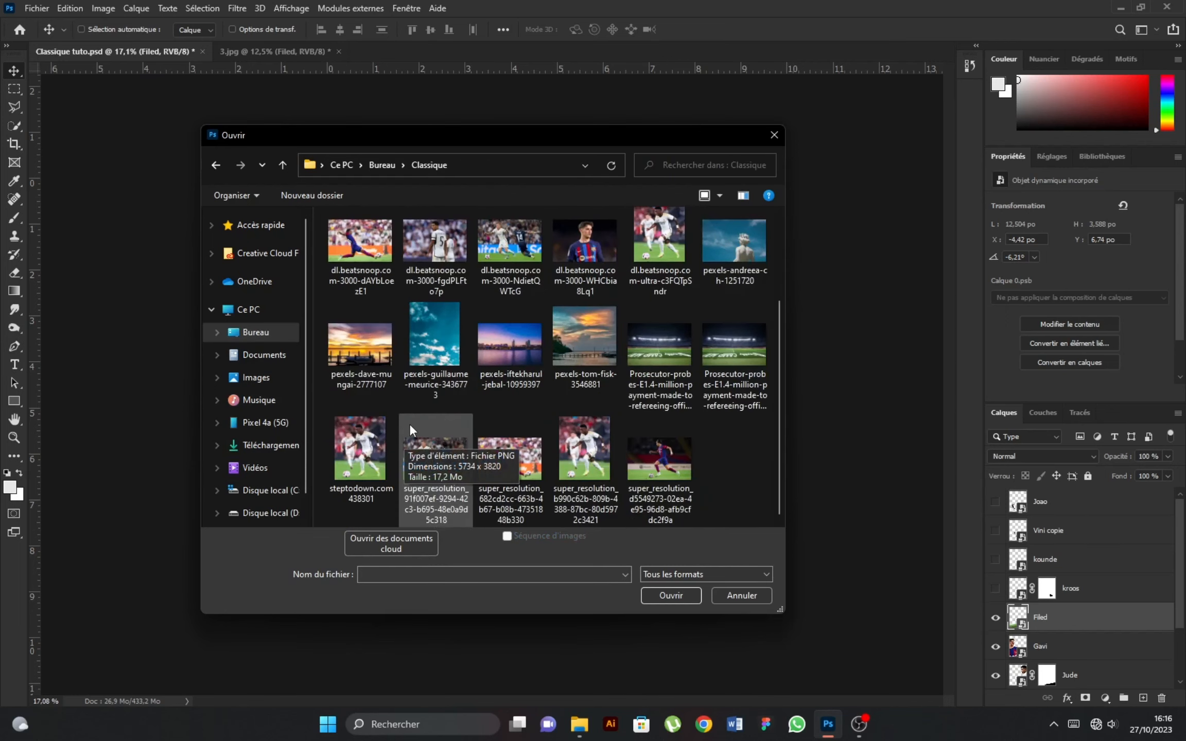
pyautogui.click(653, 339)
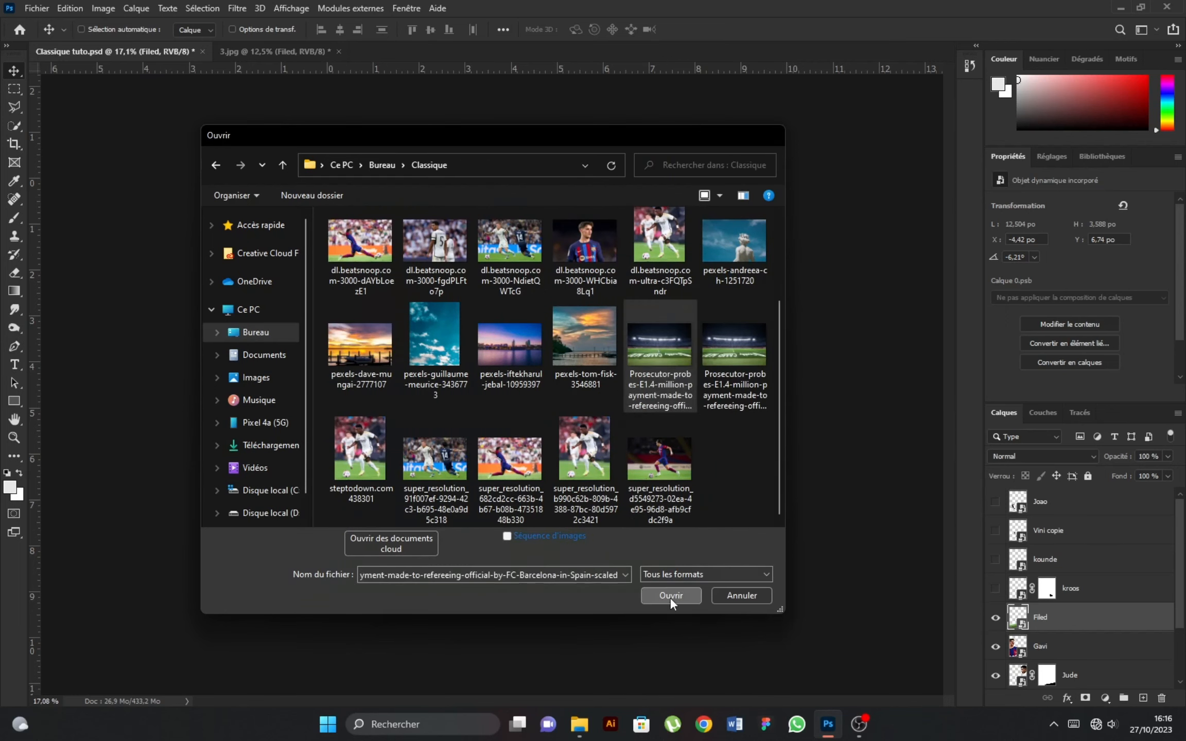
pyautogui.click(671, 596)
pyautogui.click(13, 125)
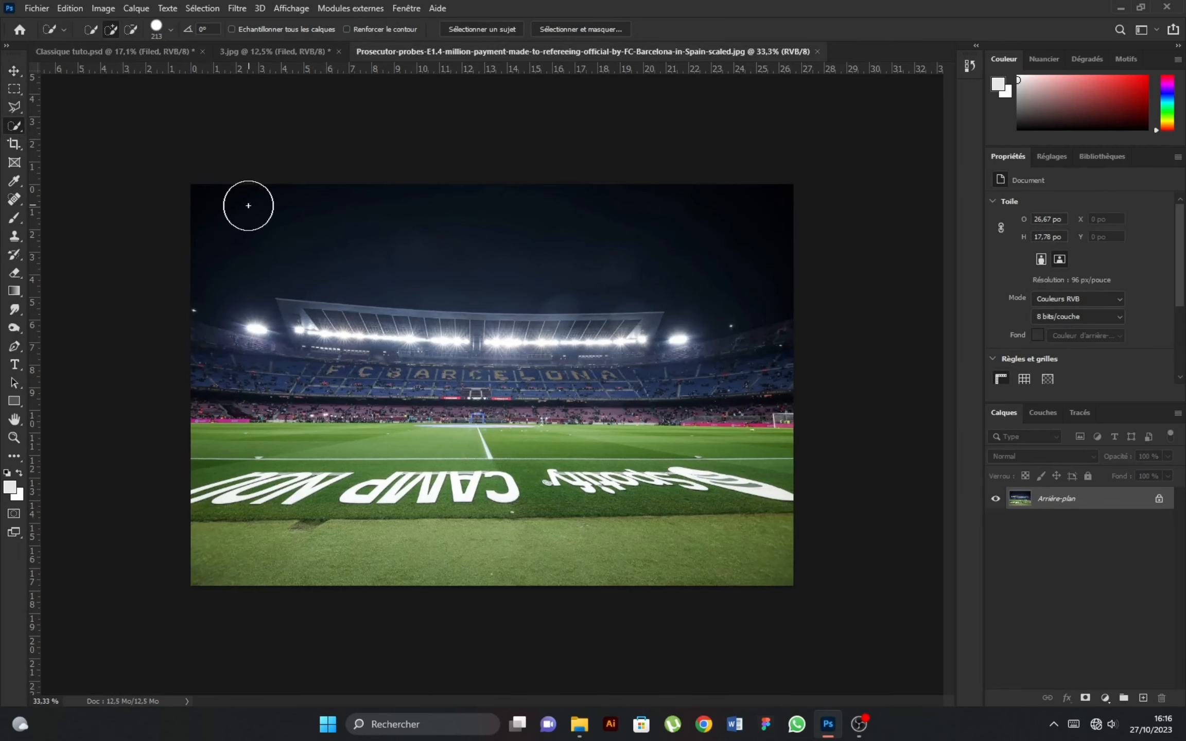
pyautogui.moveTo(261, 420)
pyautogui.mouseDown()
pyautogui.moveTo(790, 386)
pyautogui.moveTo(758, 363)
pyautogui.moveTo(347, 249)
pyautogui.mouseUp()
pyautogui.scroll(2, 242, 296)
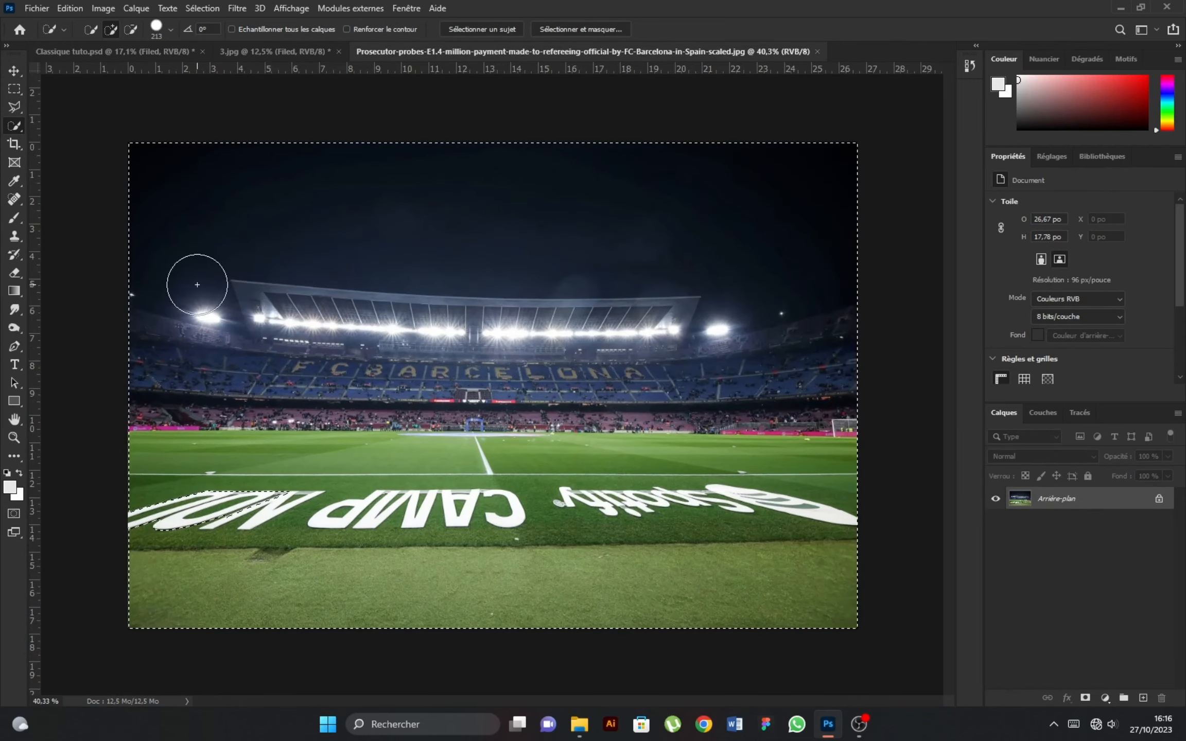
# Select the night sky above the stadium with the Polygonal Lasso, following the stands and roof edge
pyautogui.click(13, 106)
pyautogui.scroll(3, 859, 329)
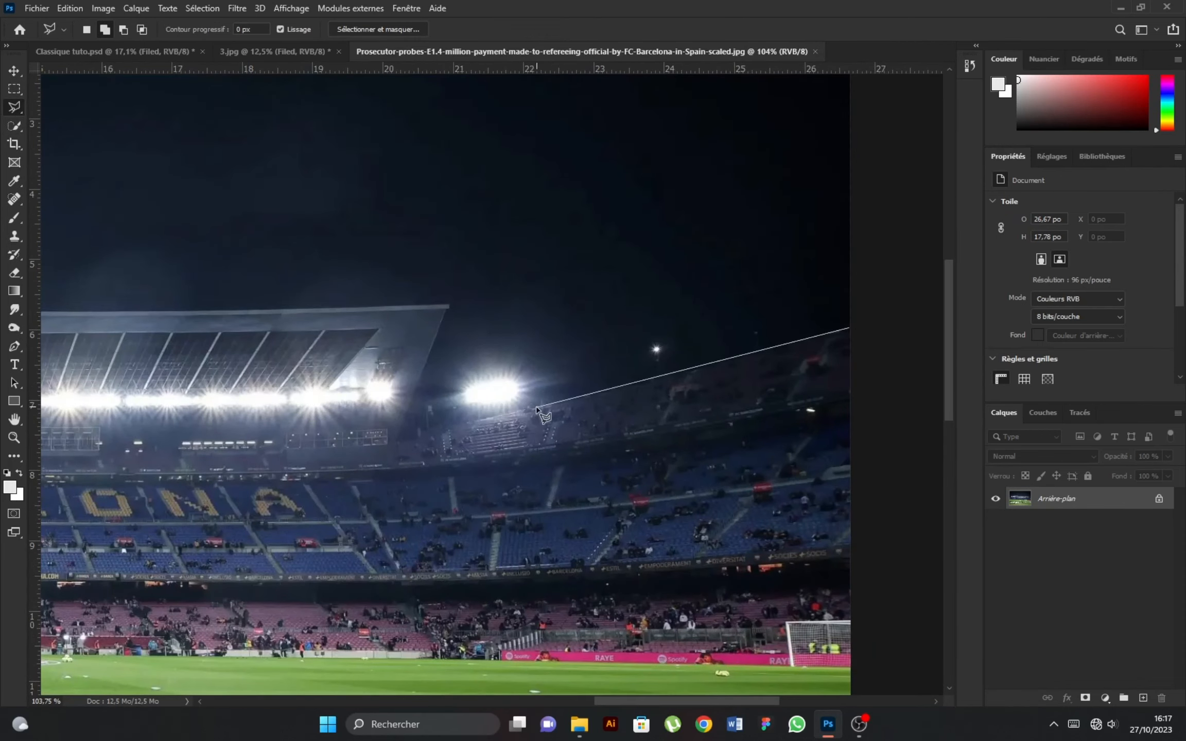
pyautogui.click(451, 307)
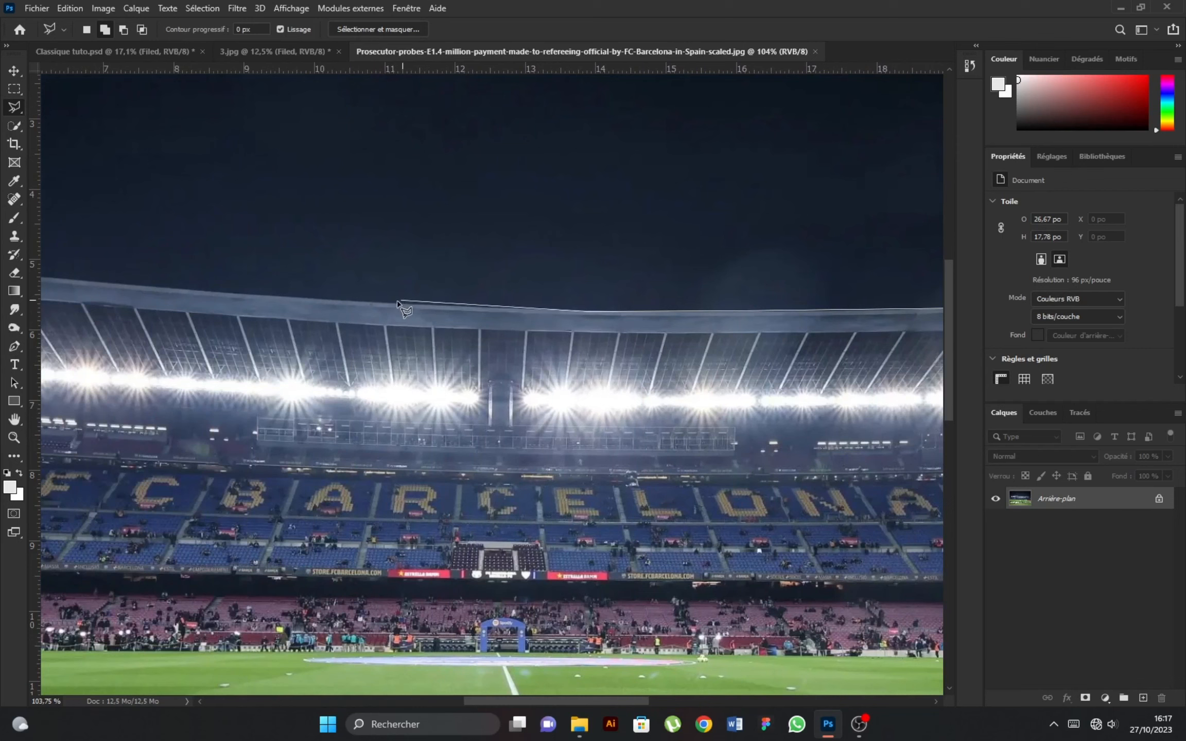
pyautogui.click(397, 304)
pyautogui.hscroll(-2, 154, 294)
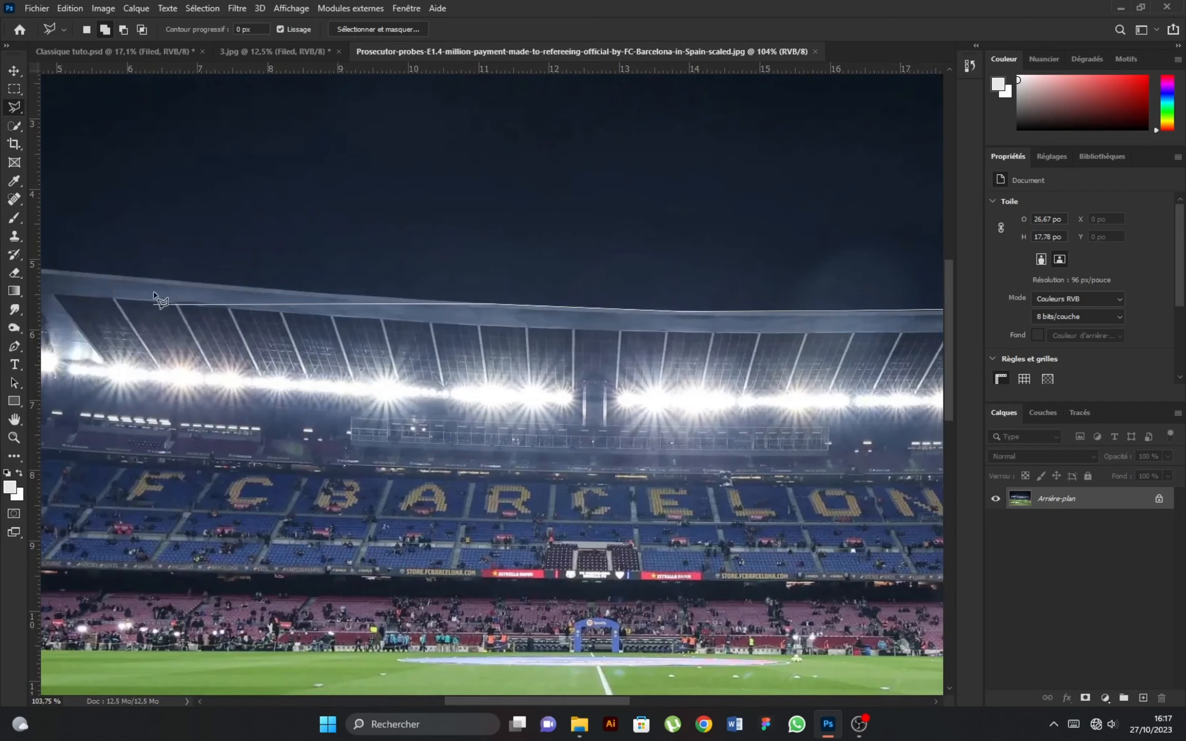
pyautogui.hscroll(-3, 171, 293)
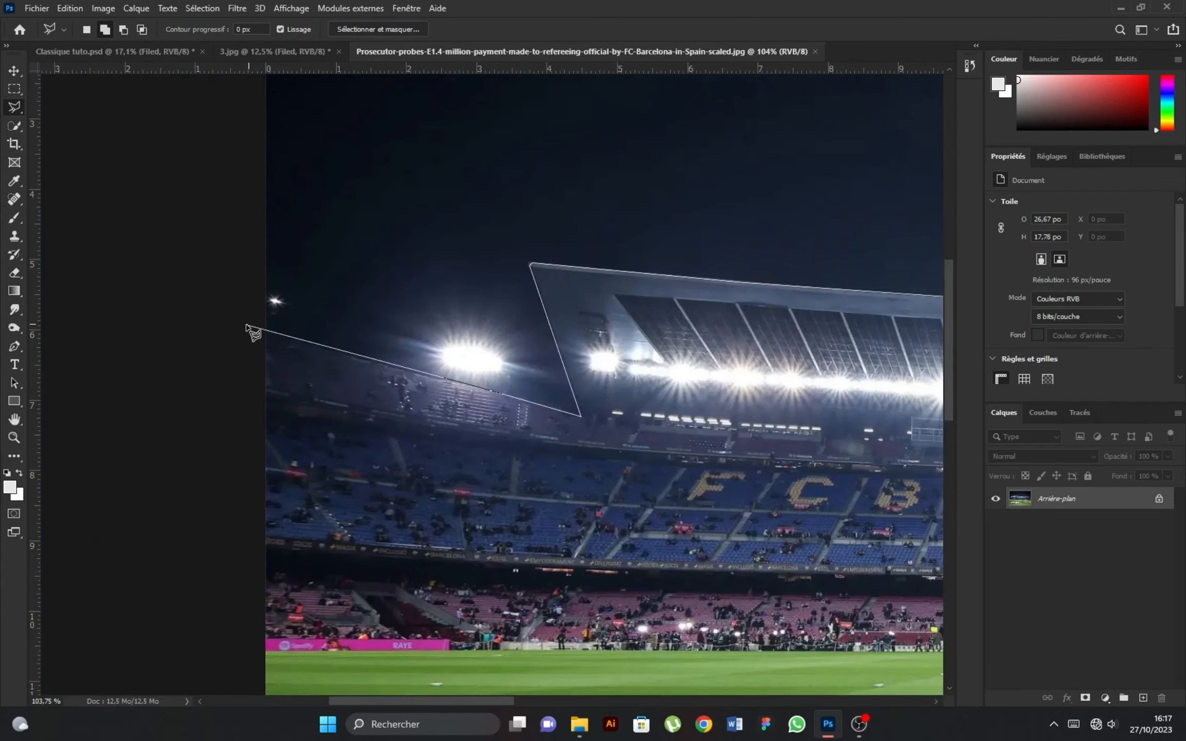
pyautogui.click(247, 324)
pyautogui.scroll(-6, 247, 323)
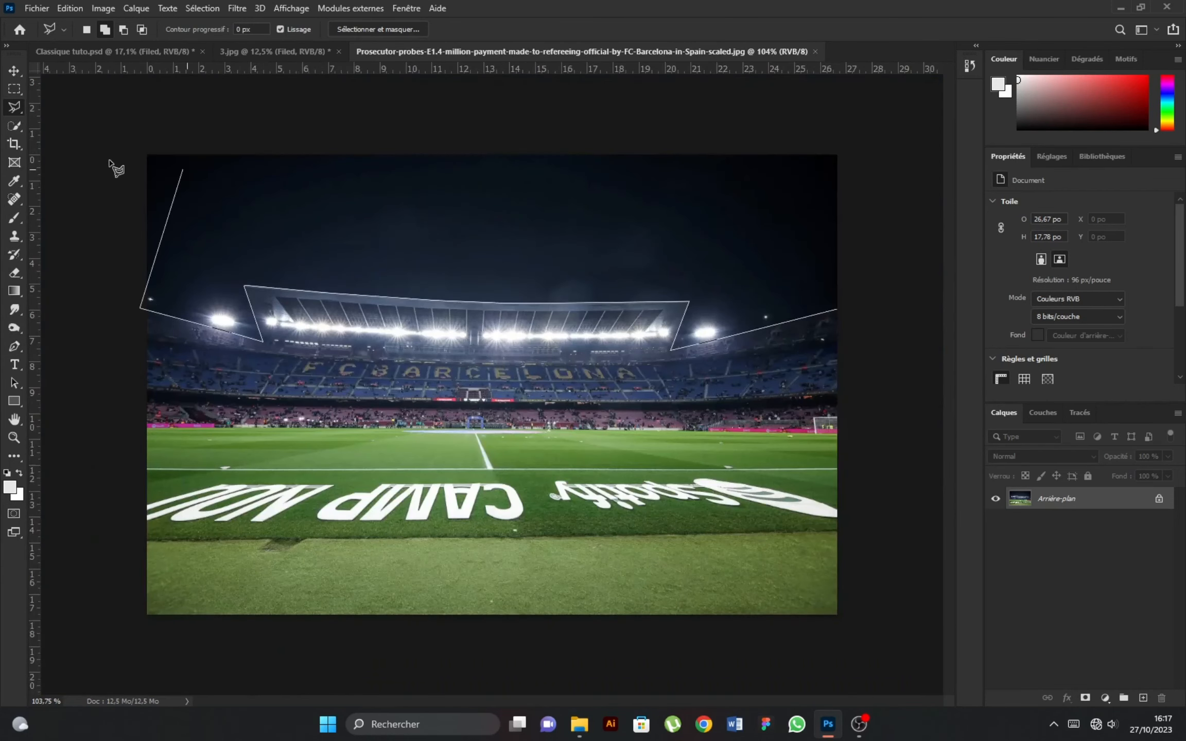
pyautogui.click(124, 125)
pyautogui.click(900, 103)
pyautogui.doubleClick(918, 338)
# Add a layer mask, invert it to hide the sky, and convert the stadium layer to a smart object
pyautogui.click(1085, 699)
pyautogui.click(1109, 372)
pyautogui.rightClick(1118, 499)
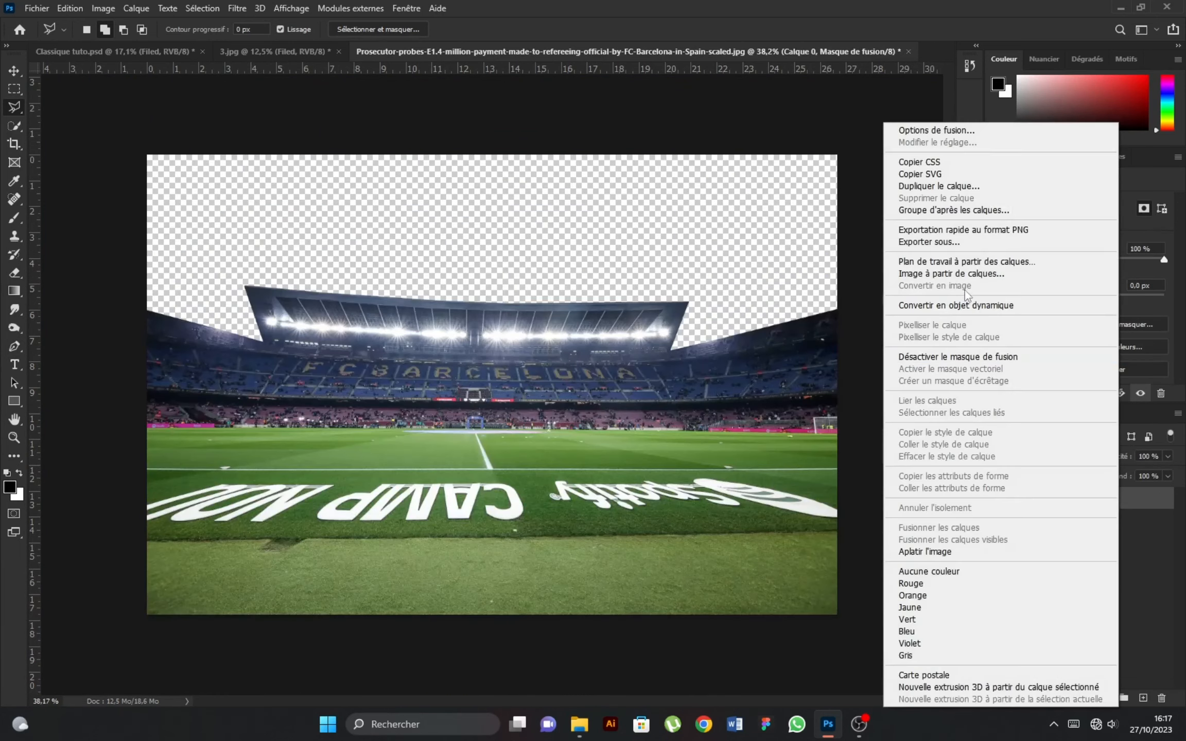
pyautogui.click(979, 305)
# Bring the stadium cut-out into Classique tuto.psd and scale it to 30.91%, rotated -3.76°, over the poster's lower part
pyautogui.click(14, 71)
pyautogui.moveTo(475, 491)
pyautogui.mouseDown()
pyautogui.moveTo(115, 73)
pyautogui.moveTo(464, 489)
pyautogui.moveTo(484, 485)
pyautogui.mouseUp()
pyautogui.hotkey('ctrl', 't')
pyautogui.moveTo(689, 436)
pyautogui.mouseDown()
pyautogui.moveTo(705, 407)
pyautogui.moveTo(674, 426)
pyautogui.mouseUp()
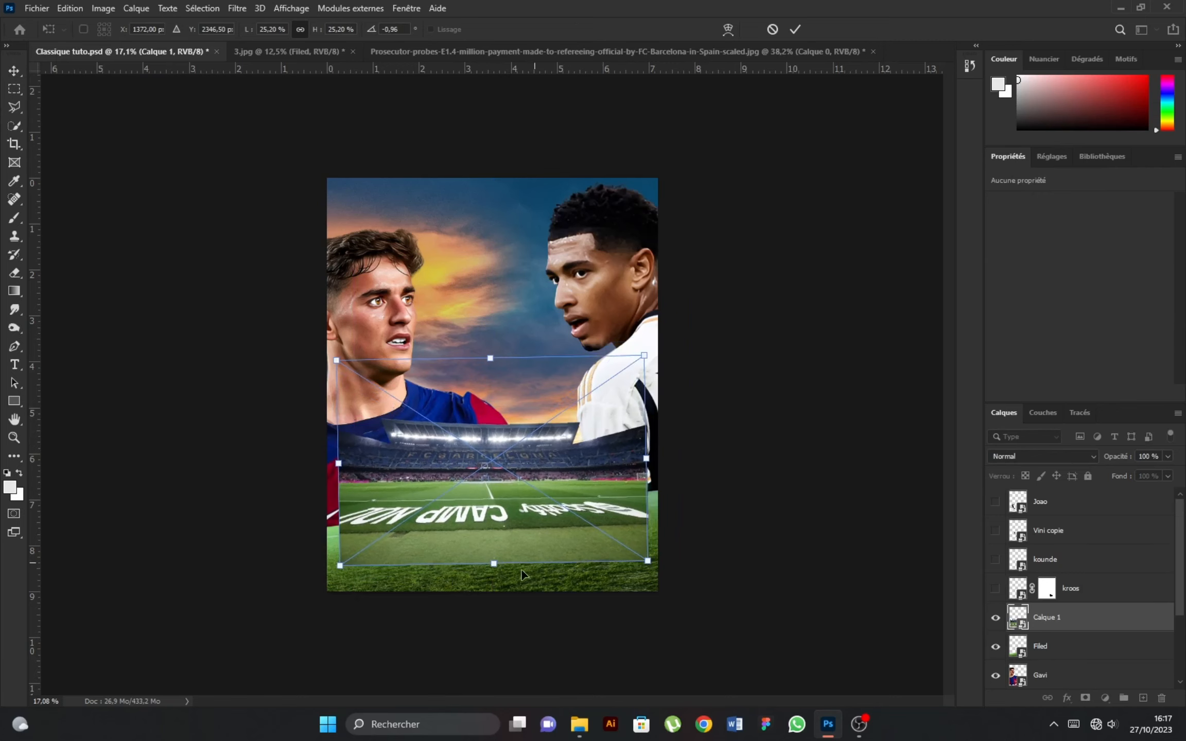
pyautogui.moveTo(495, 564); pyautogui.dragTo(496, 611)
pyautogui.moveTo(710, 461); pyautogui.dragTo(710, 453)
pyautogui.moveTo(593, 470)
pyautogui.mouseDown()
pyautogui.moveTo(592, 486)
pyautogui.moveTo(605, 486)
pyautogui.mouseUp()
pyautogui.moveTo(712, 421); pyautogui.dragTo(711, 418)
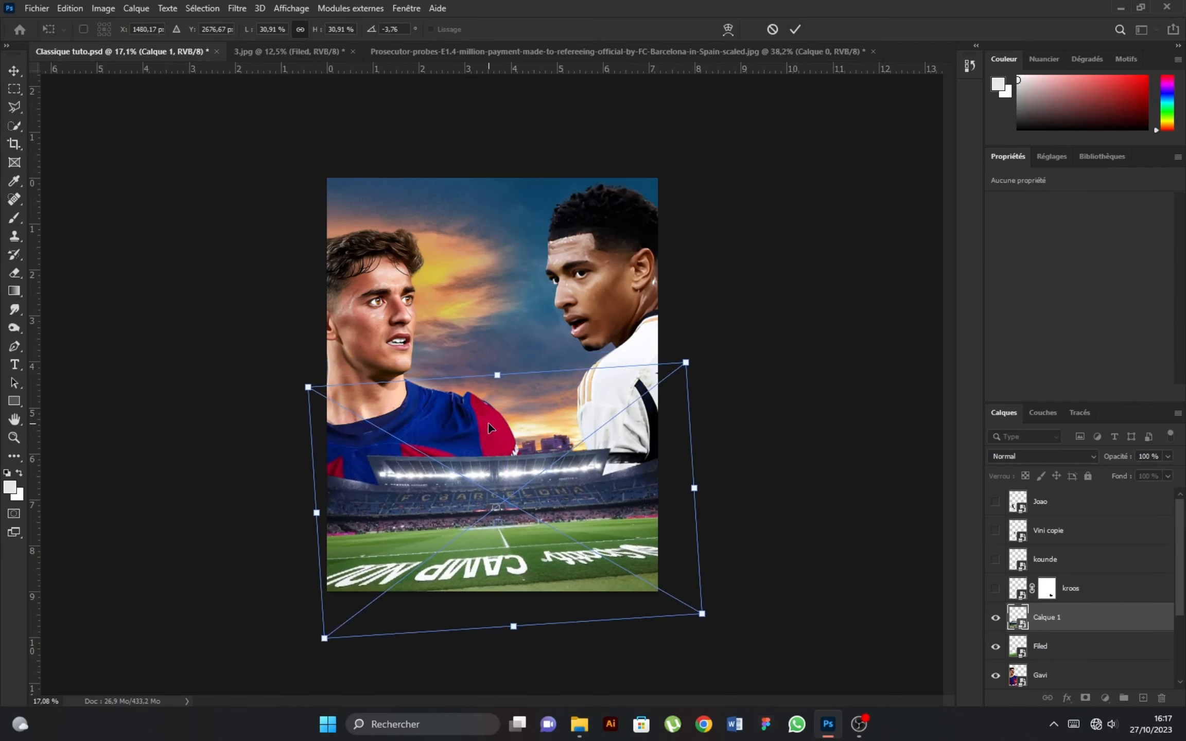
pyautogui.click(796, 30)
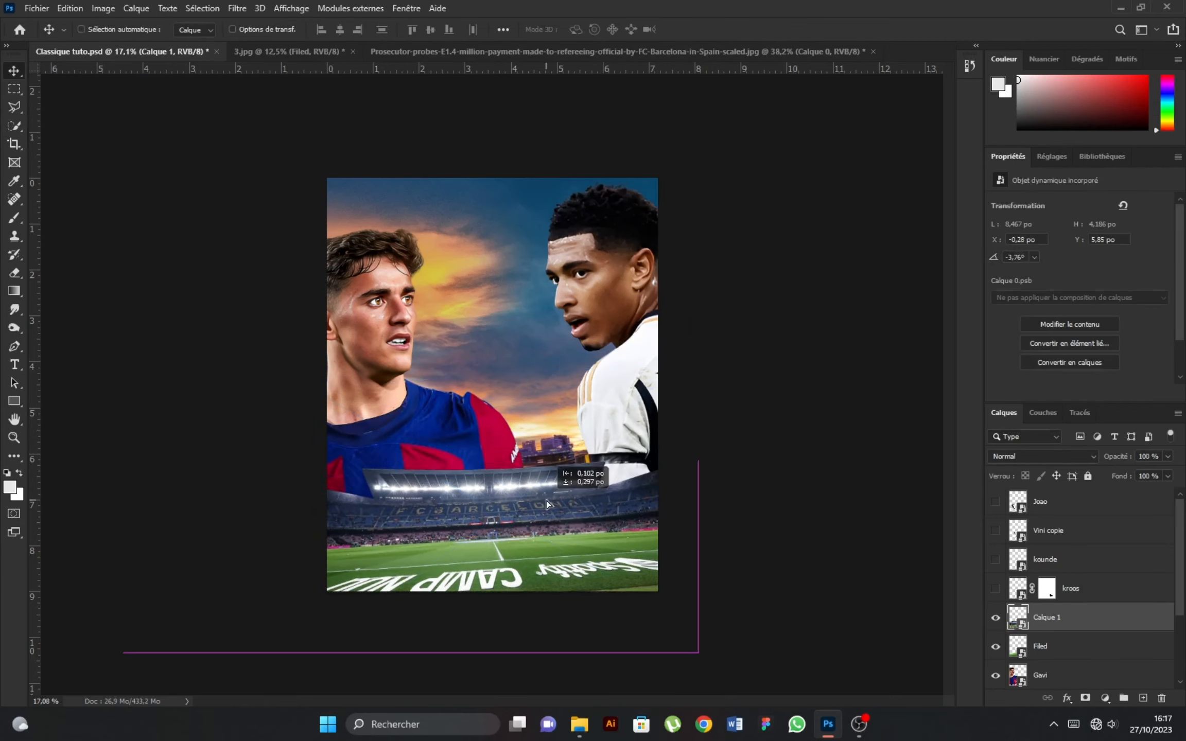
# Add a mask to the stadium layer and paint black over its lettered pitch to reveal the grass layer beneath
pyautogui.click(1086, 699)
pyautogui.press('b')
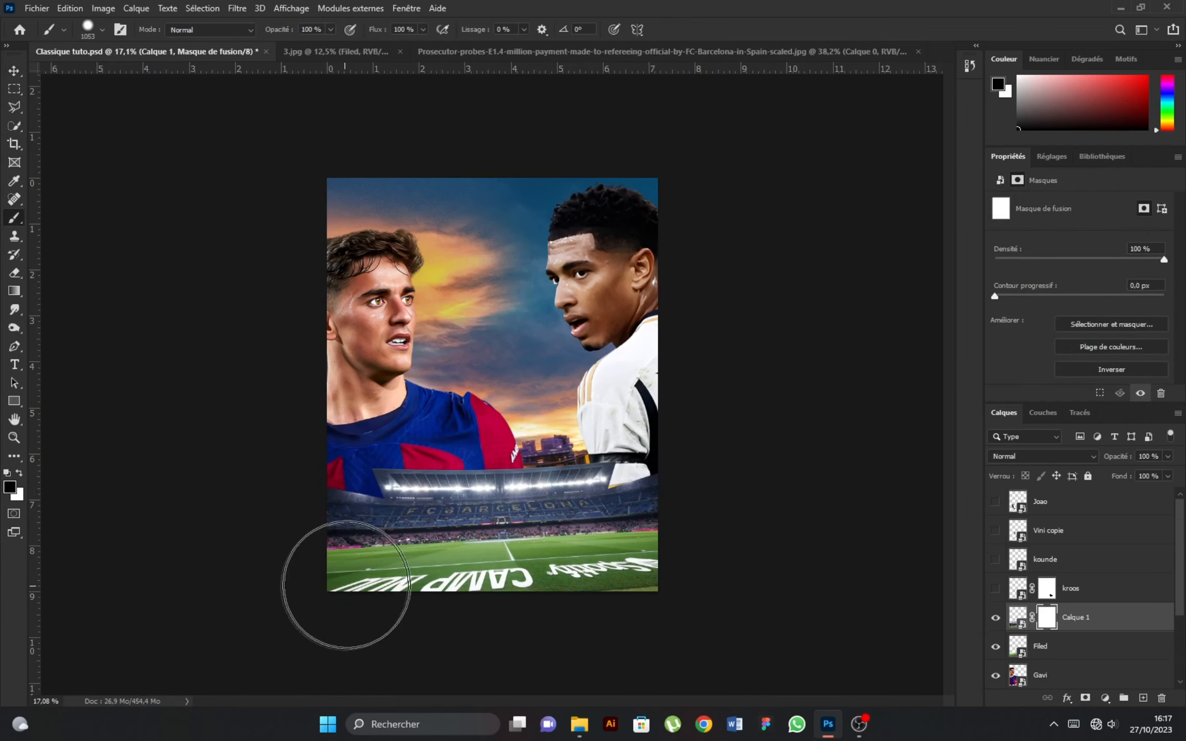
pyautogui.keyDown('alt'); pyautogui.rightClick(347, 585); pyautogui.keyUp('alt')
pyautogui.moveTo(336, 579)
pyautogui.mouseDown()
pyautogui.moveTo(435, 600)
pyautogui.moveTo(394, 587)
pyautogui.moveTo(639, 588)
pyautogui.moveTo(481, 579)
pyautogui.moveTo(712, 560)
pyautogui.mouseUp()
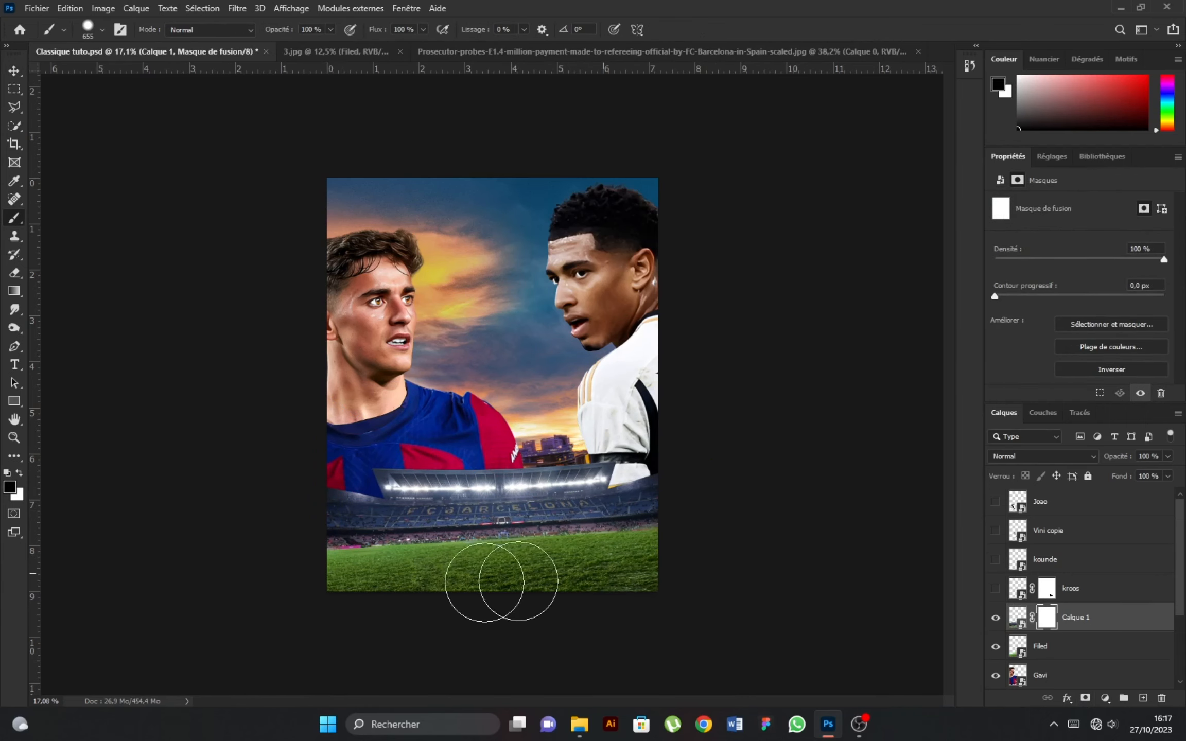
pyautogui.press('v')
pyautogui.hotkey('ctrl', '2')
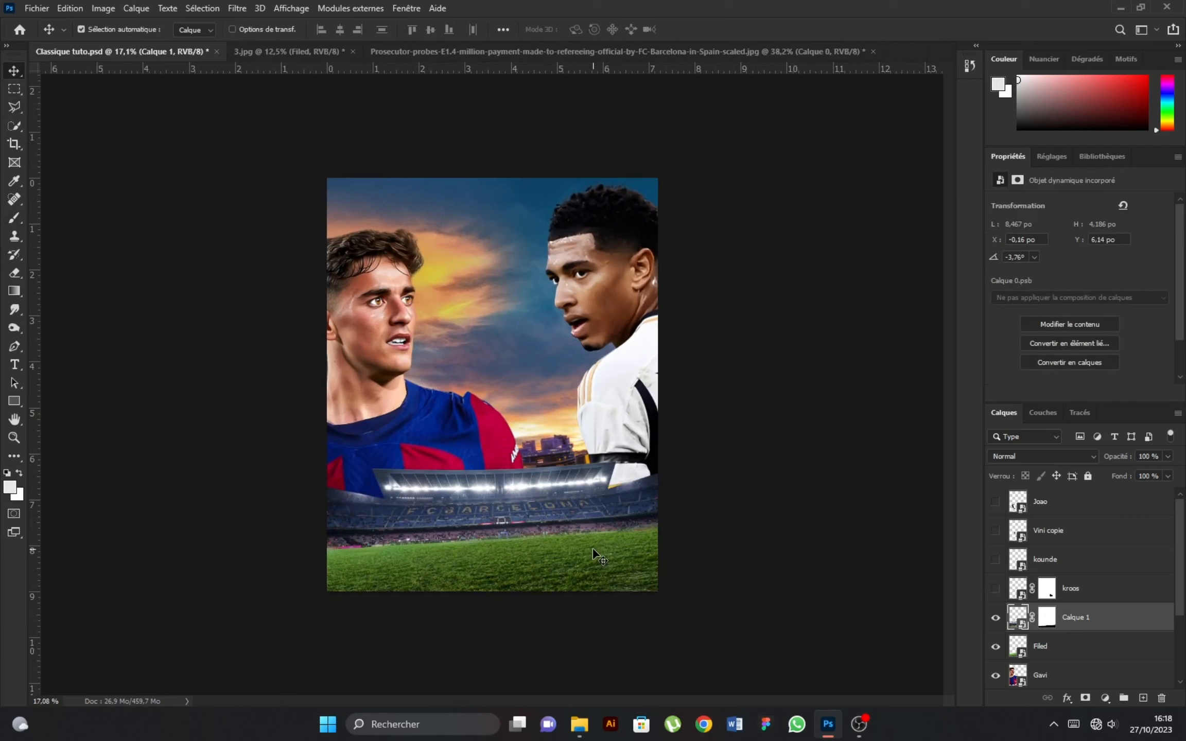
# Rotate the stadium layer to -4.46° and reposition it at X -0.46 and Y 6.19 po
pyautogui.hotkey('ctrl', 't')
pyautogui.moveTo(723, 442); pyautogui.dragTo(757, 416)
pyautogui.click(796, 30)
pyautogui.moveTo(535, 523); pyautogui.dragTo(517, 518)
pyautogui.moveTo(594, 518)
pyautogui.mouseDown()
pyautogui.moveTo(594, 534)
pyautogui.moveTo(594, 518)
pyautogui.mouseUp()
pyautogui.scroll(-1, 561, 534)
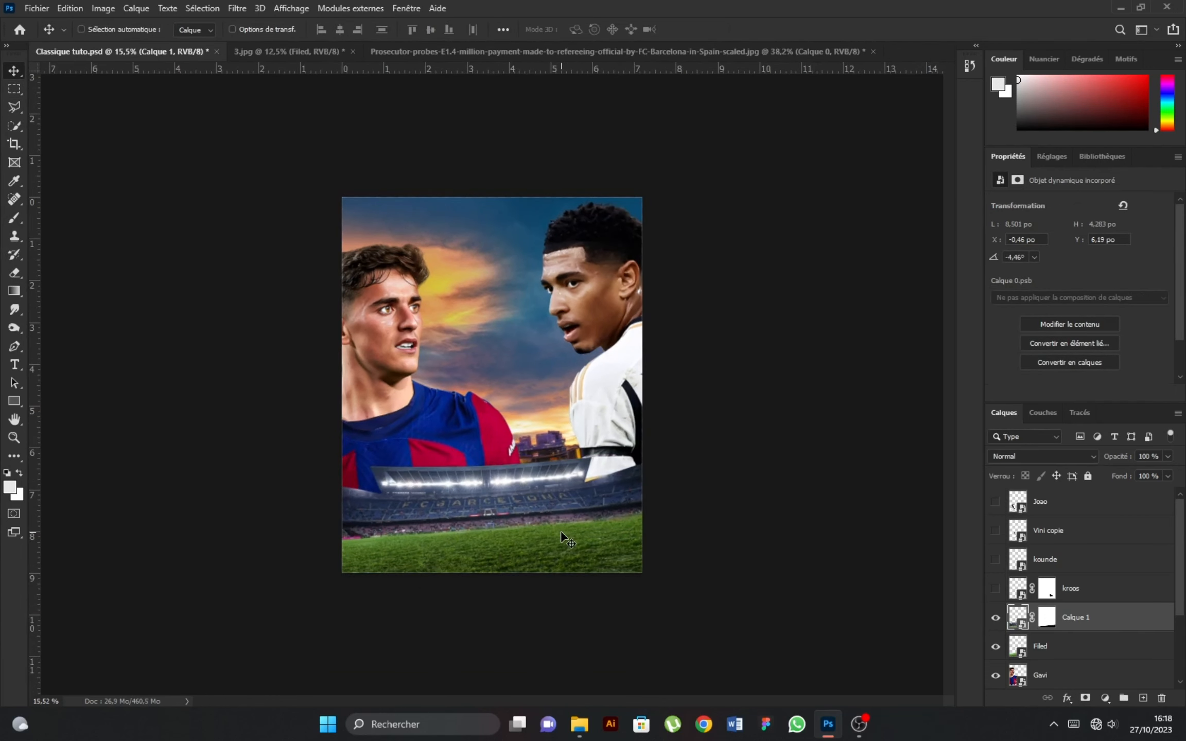
# Move the Jude layer slightly to the right, to X 4.49 and Y 0 po
pyautogui.scroll(1, 561, 534)
pyautogui.scroll(-4, 1085, 645)
pyautogui.click(1070, 596)
pyautogui.moveTo(648, 380); pyautogui.dragTo(665, 382)
pyautogui.scroll(1, 590, 396)
pyautogui.scroll(-1, 596, 346)
pyautogui.scroll(1, 486, 311)
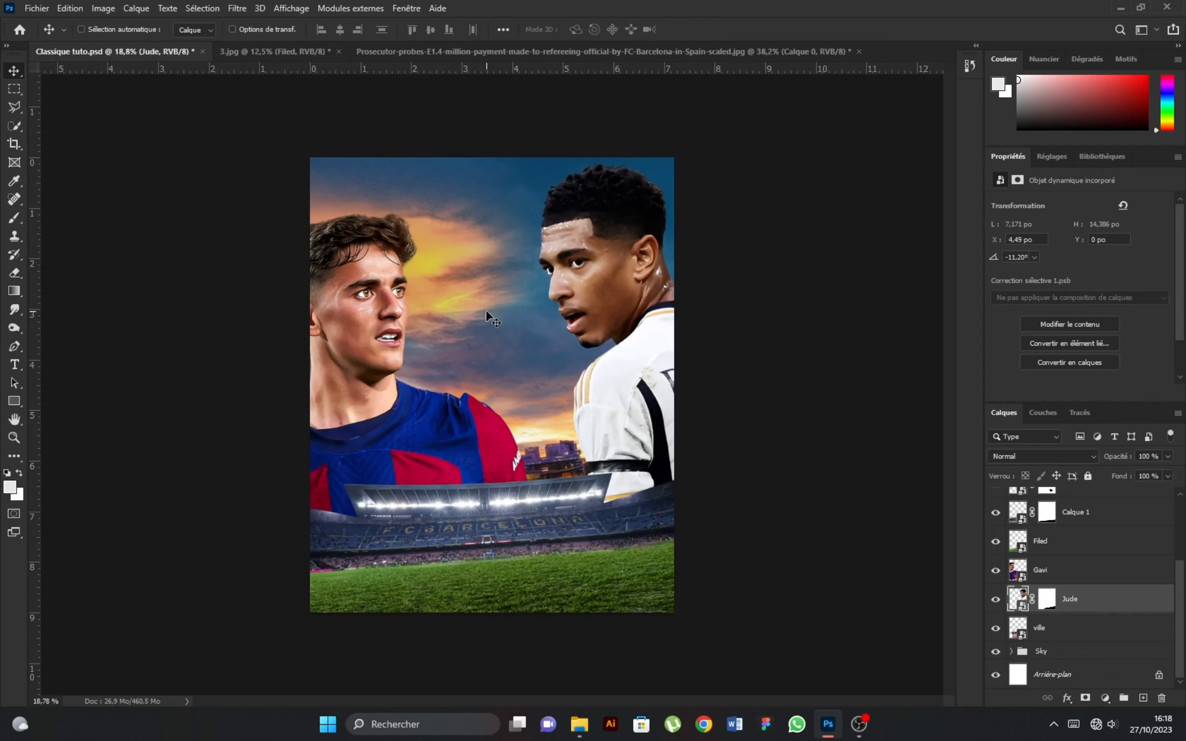
# Clip a Color Balance adjustment to the Filed grass layer, setting its midtones to Magenta -3 and Blue +33
pyautogui.click(1083, 553)
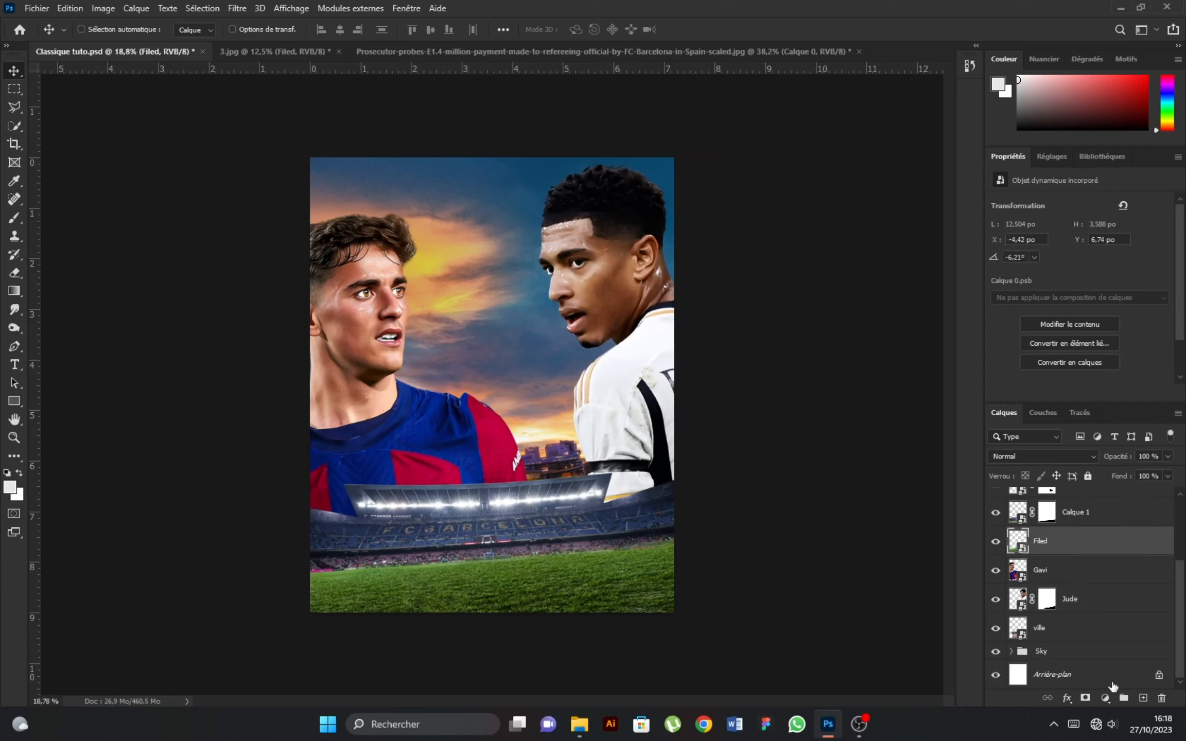
pyautogui.click(1106, 698)
pyautogui.click(1035, 567)
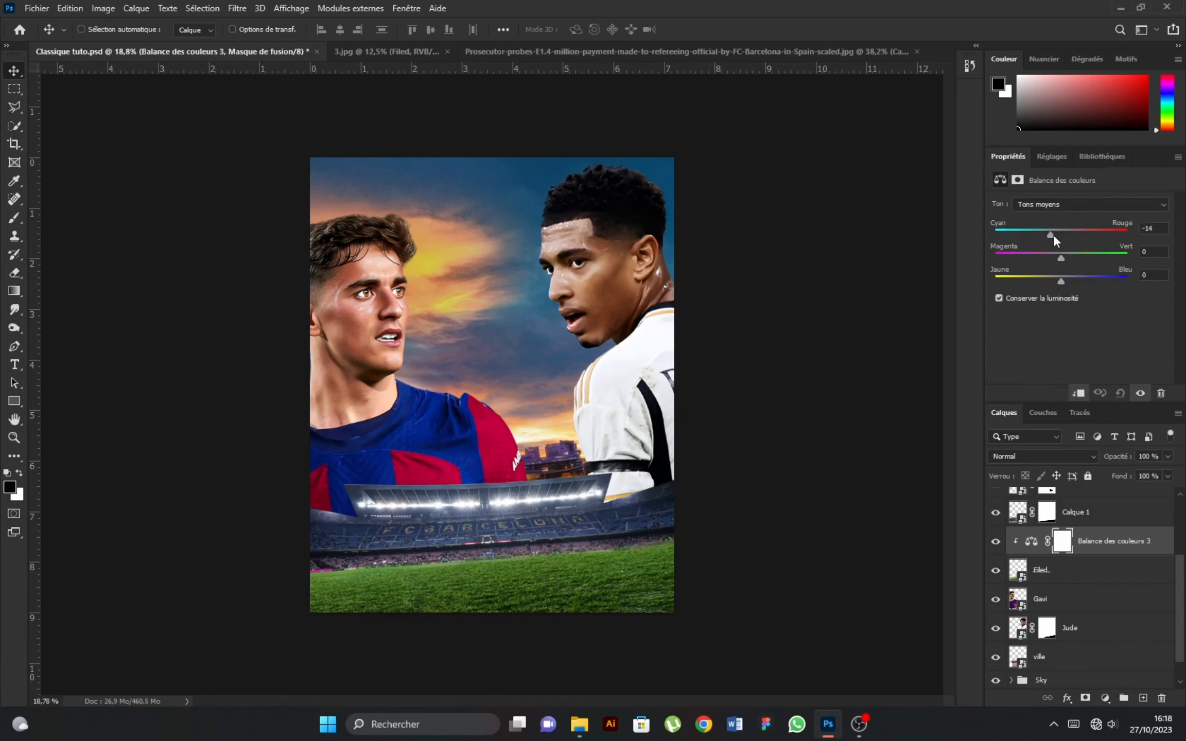
pyautogui.moveTo(1053, 235); pyautogui.dragTo(1081, 281)
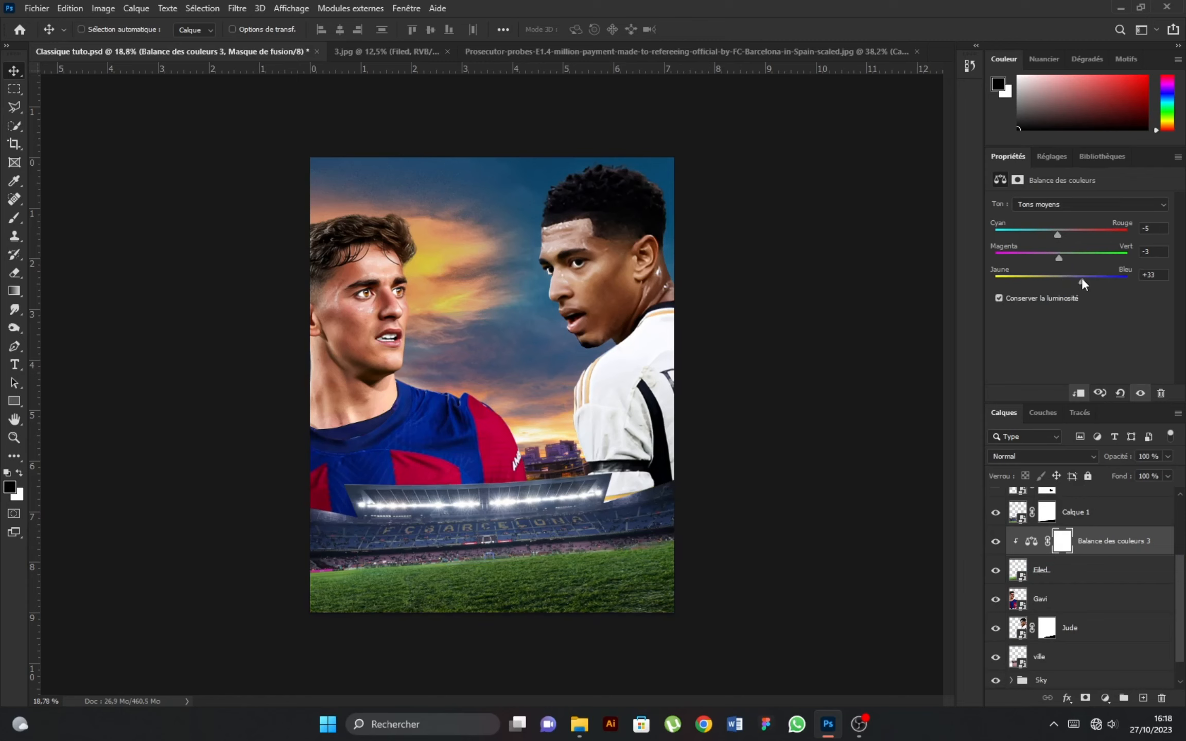
pyautogui.moveTo(1058, 234); pyautogui.dragTo(1066, 234)
# Clip a Color Balance adjustment to the stadium layer Calque 1, with midtones at Magenta -5 and Blue +17
pyautogui.click(1086, 512)
pyautogui.click(1105, 697)
pyautogui.click(1035, 566)
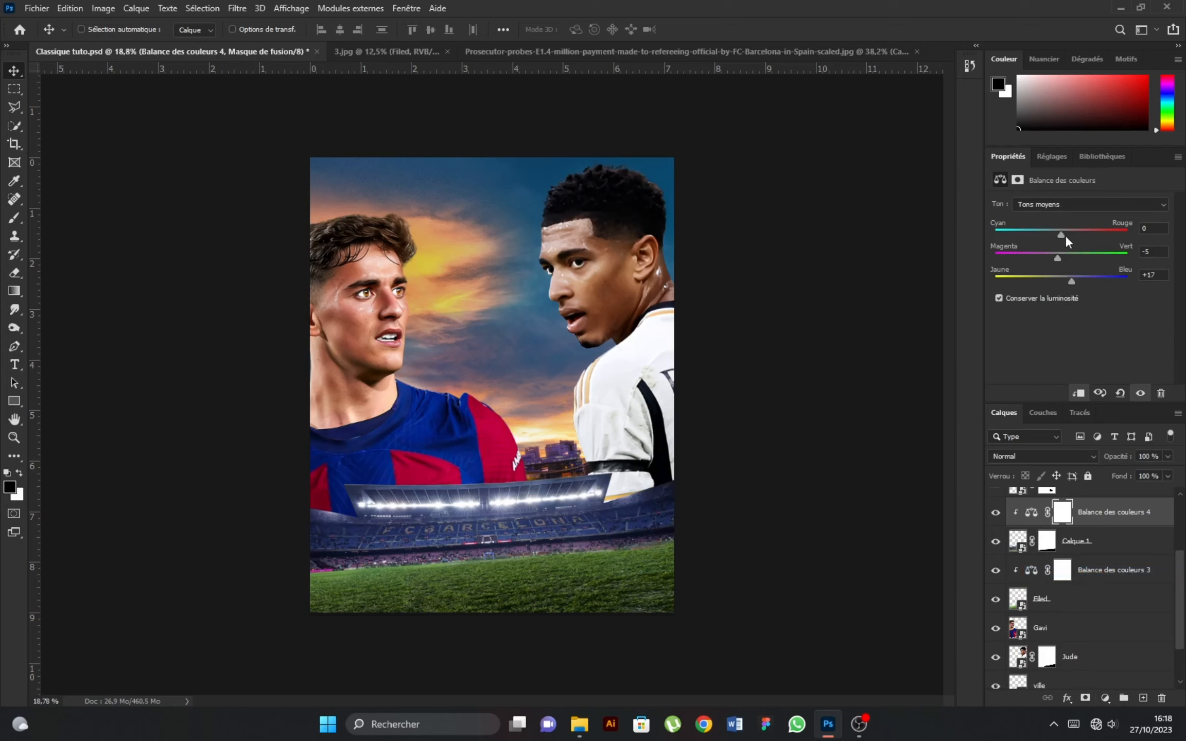
pyautogui.press('x')
# Group the stadium and grass layers with their Color Balance adjustments and name the group Stadium
pyautogui.keyDown('shift'); pyautogui.click(1079, 540); pyautogui.keyUp('shift')
pyautogui.keyDown('shift'); pyautogui.click(1082, 600); pyautogui.keyUp('shift')
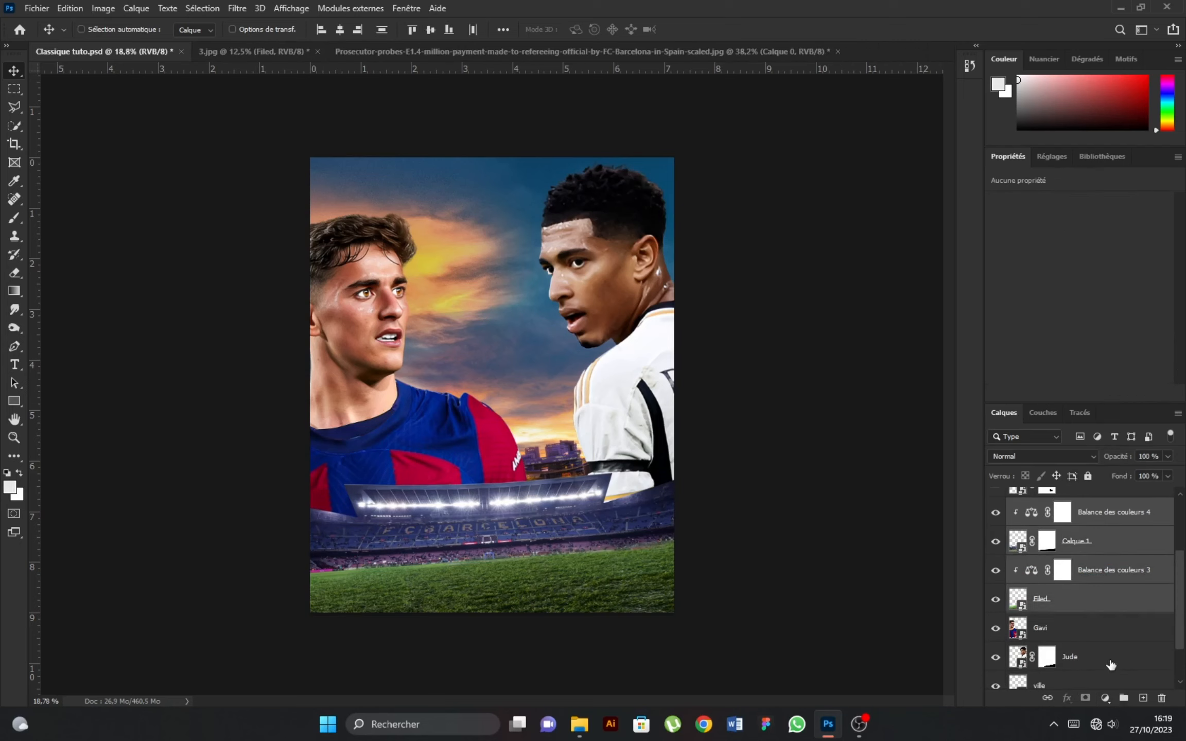
pyautogui.hotkey('ctrl', 'g')
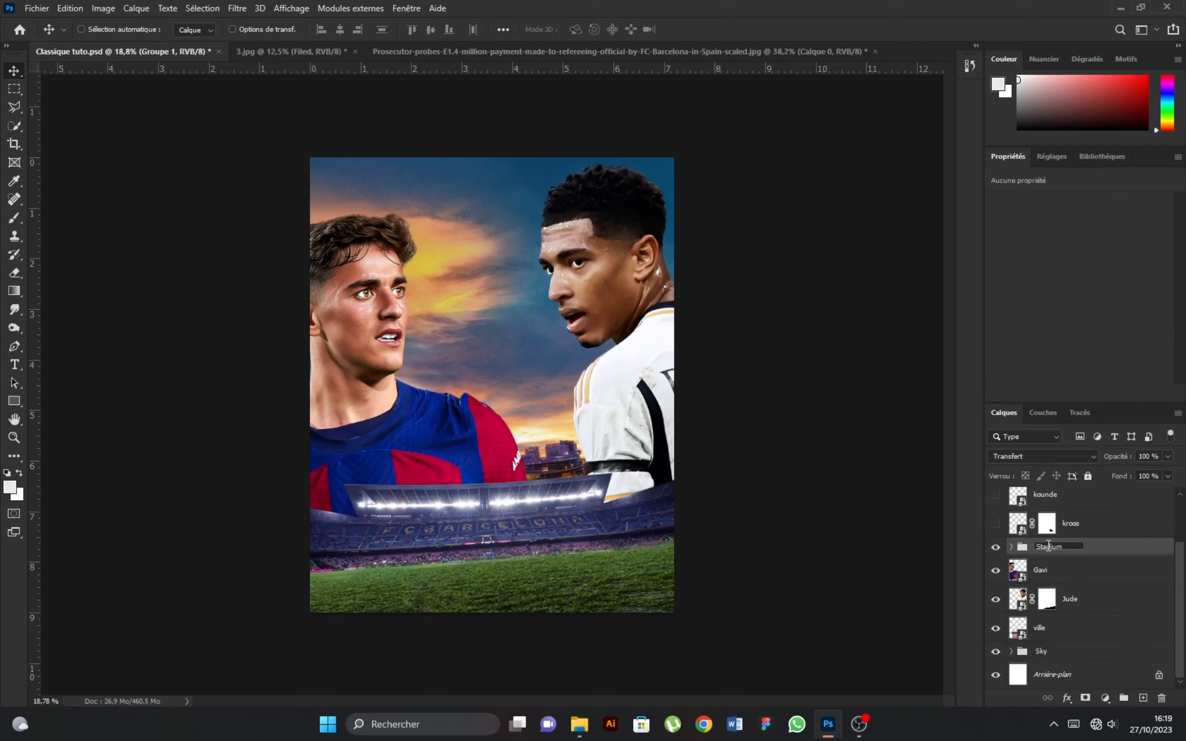
pyautogui.press('Return')
# Show the Joao, Vini copie, kounde and kroos layers and move all four players down onto the grass
pyautogui.scroll(3, 1045, 554)
pyautogui.moveTo(996, 590); pyautogui.dragTo(997, 504)
pyautogui.click(1039, 503)
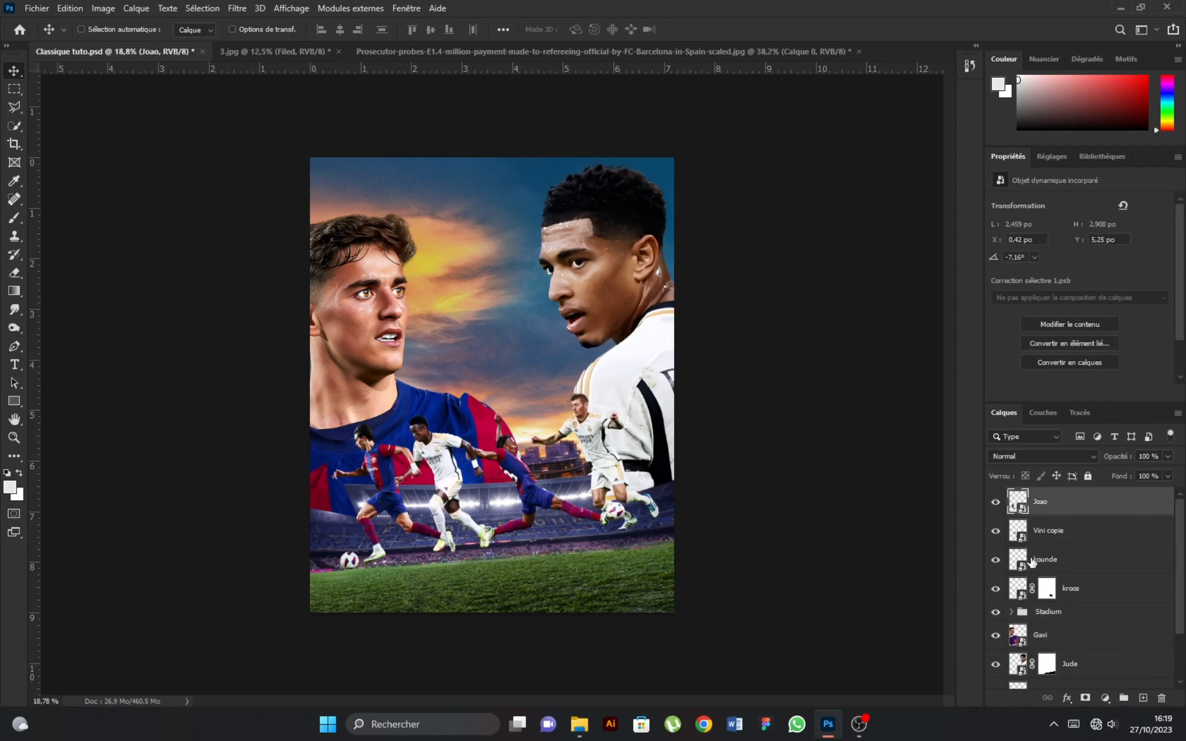
pyautogui.keyDown('shift'); pyautogui.click(1066, 594); pyautogui.keyUp('shift')
pyautogui.moveTo(621, 493); pyautogui.dragTo(618, 532)
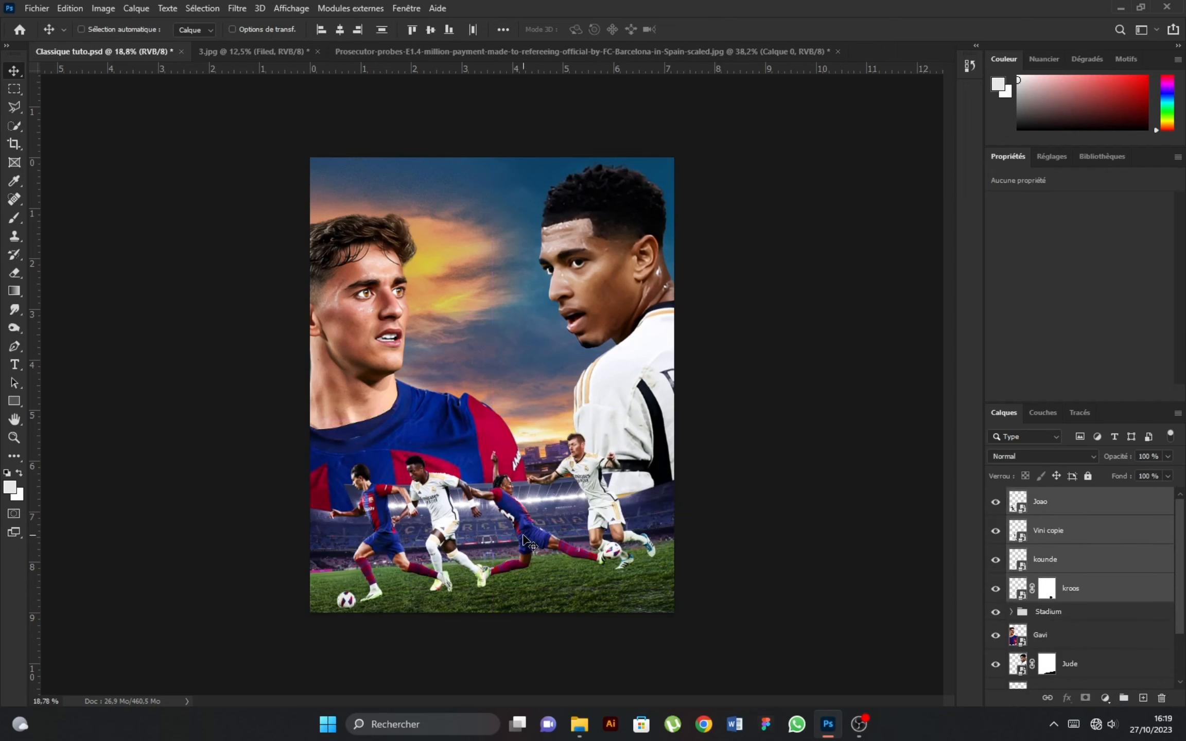
# Rotate the Stadium group by -1.14° and shift it slightly left and up behind the players
pyautogui.click(1054, 612)
pyautogui.hotkey('ctrl', 't')
pyautogui.moveTo(752, 421); pyautogui.dragTo(749, 414)
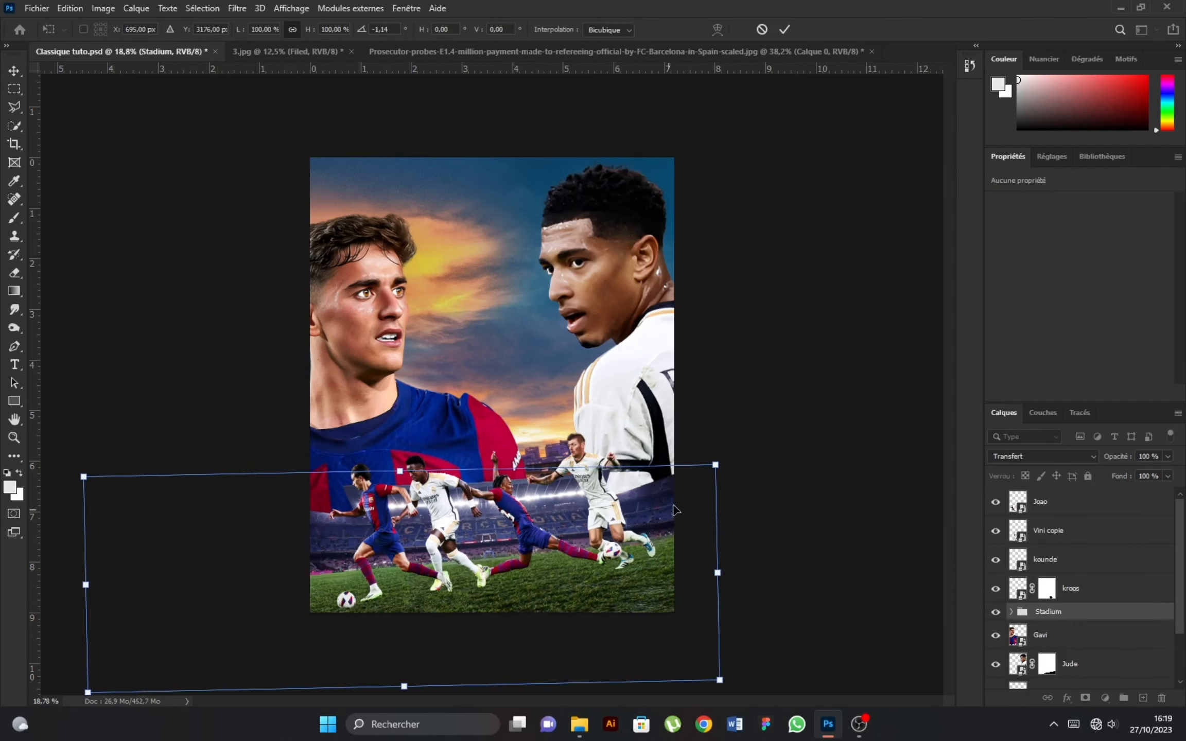
pyautogui.moveTo(666, 510); pyautogui.dragTo(608, 494)
pyautogui.press('Return')
# Rotate the four small player layers together slightly clockwise so they follow the slope of the pitch
pyautogui.click(1079, 563)
pyautogui.click(1074, 587)
pyautogui.keyDown('shift'); pyautogui.click(1062, 504); pyautogui.keyUp('shift')
pyautogui.scroll(1, 466, 567)
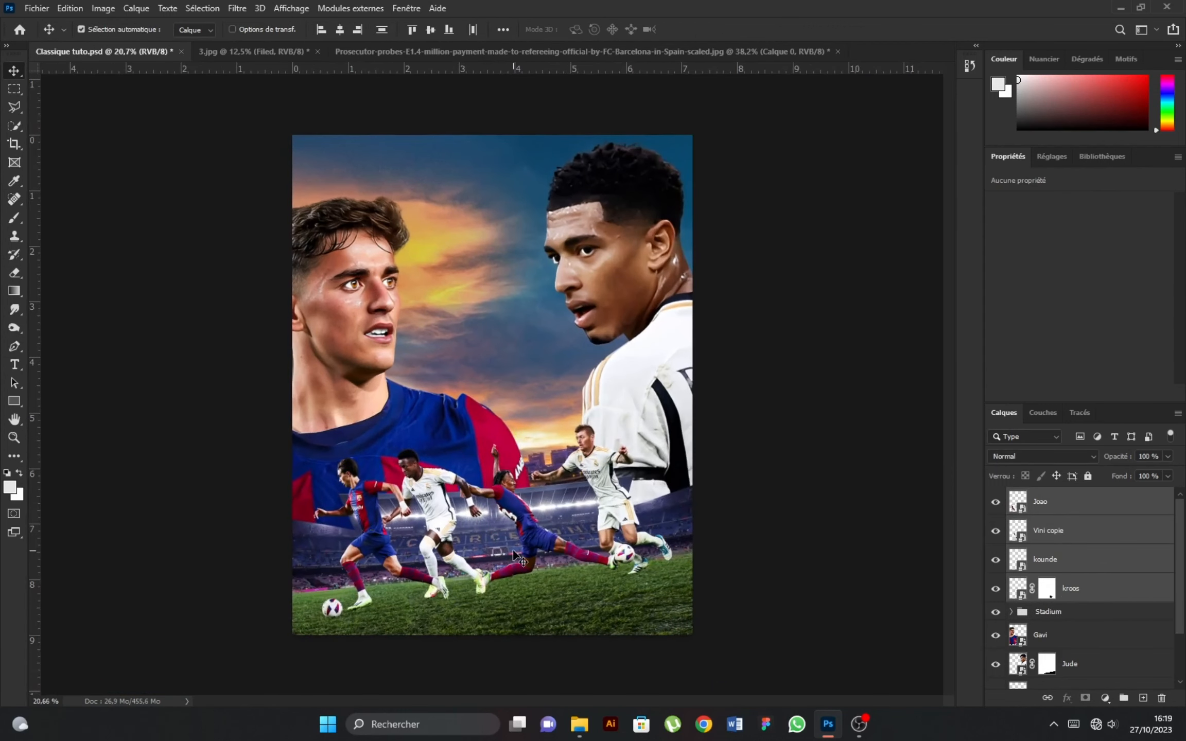
pyautogui.hotkey('ctrl', 't')
pyautogui.moveTo(698, 415); pyautogui.dragTo(704, 424)
pyautogui.click(786, 30)
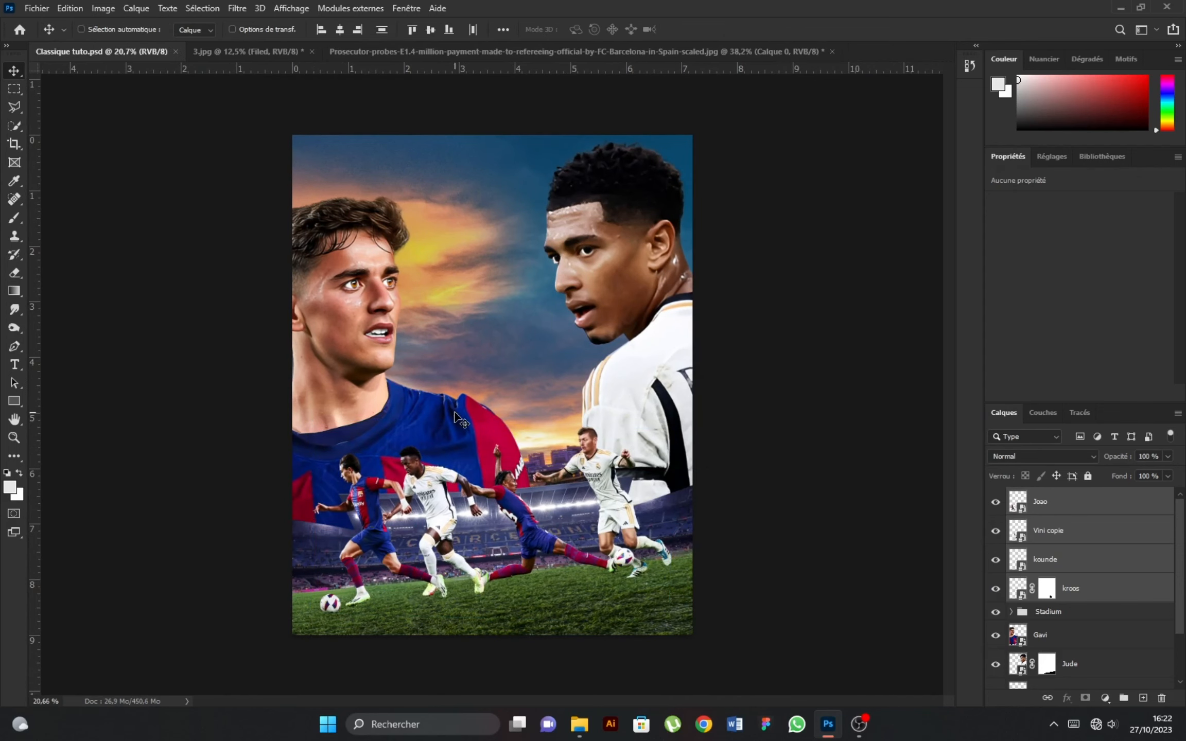
pyautogui.scroll(-1, 418, 411)
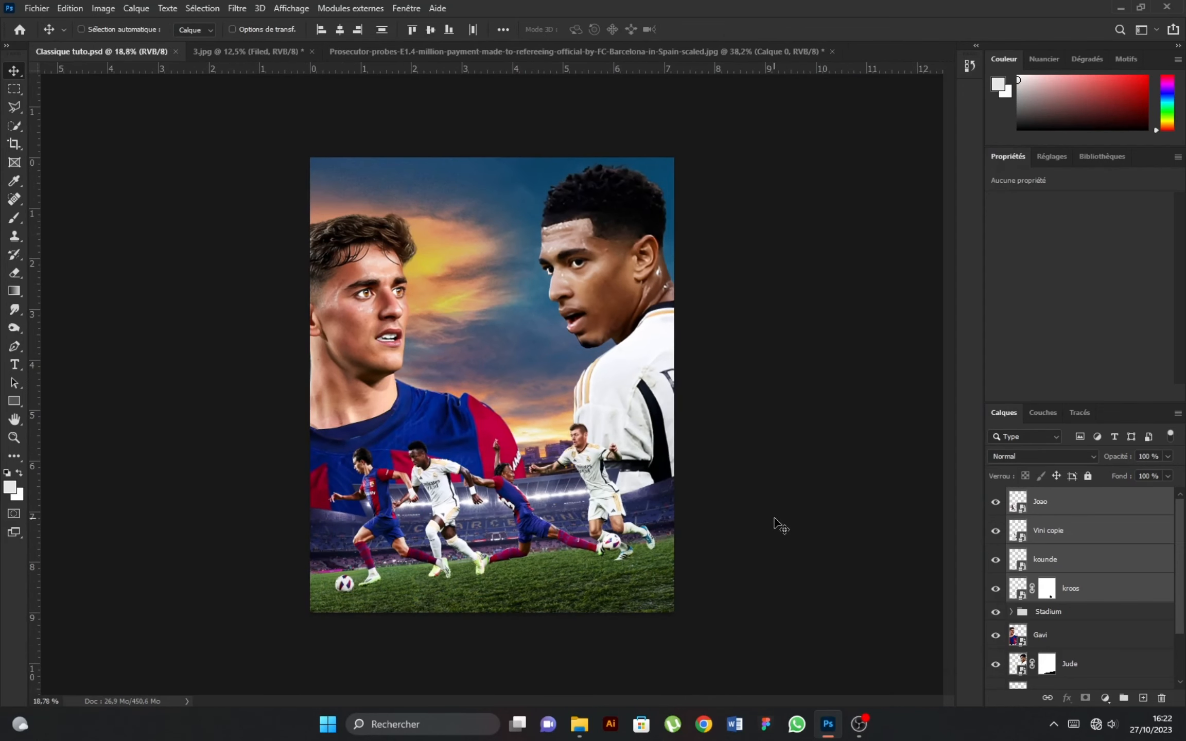
# Clip an Exposure adjustment to the Jude layer and lower its exposure to about -1.05
pyautogui.click(1042, 507)
pyautogui.scroll(-1, 474, 455)
pyautogui.scroll(1, 483, 464)
pyautogui.scroll(-2, 1087, 592)
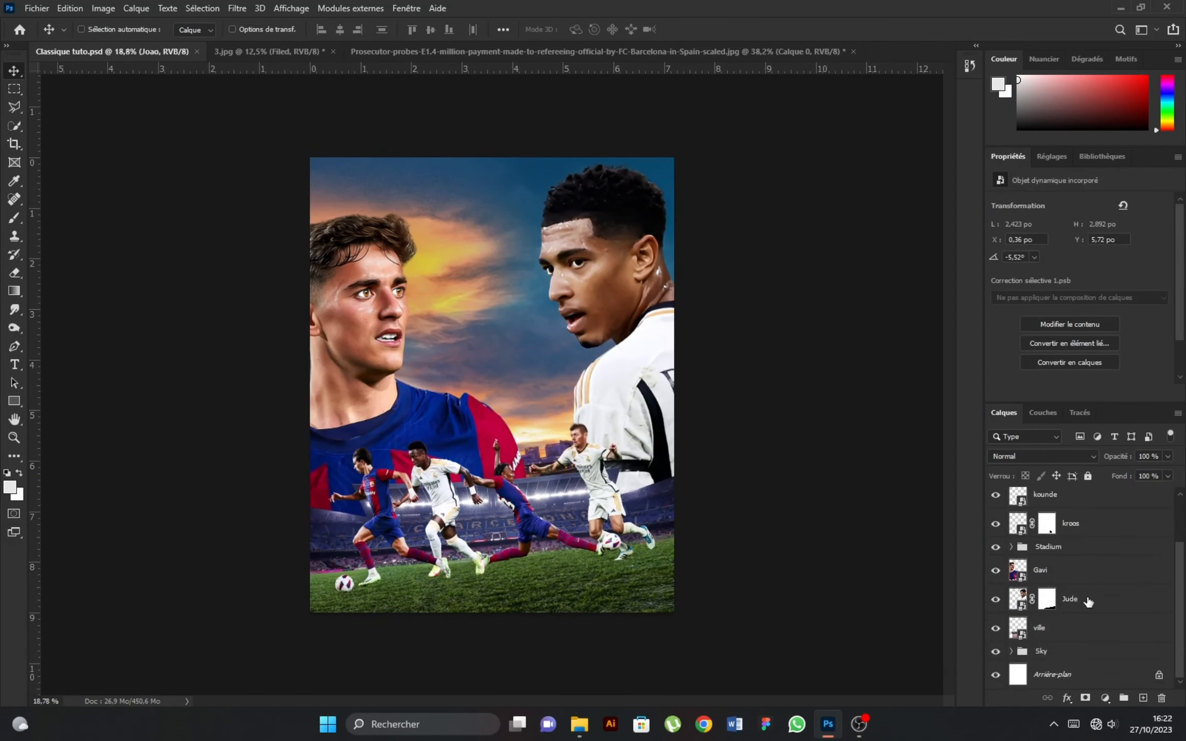
pyautogui.click(1086, 600)
pyautogui.click(1106, 699)
pyautogui.click(1098, 538)
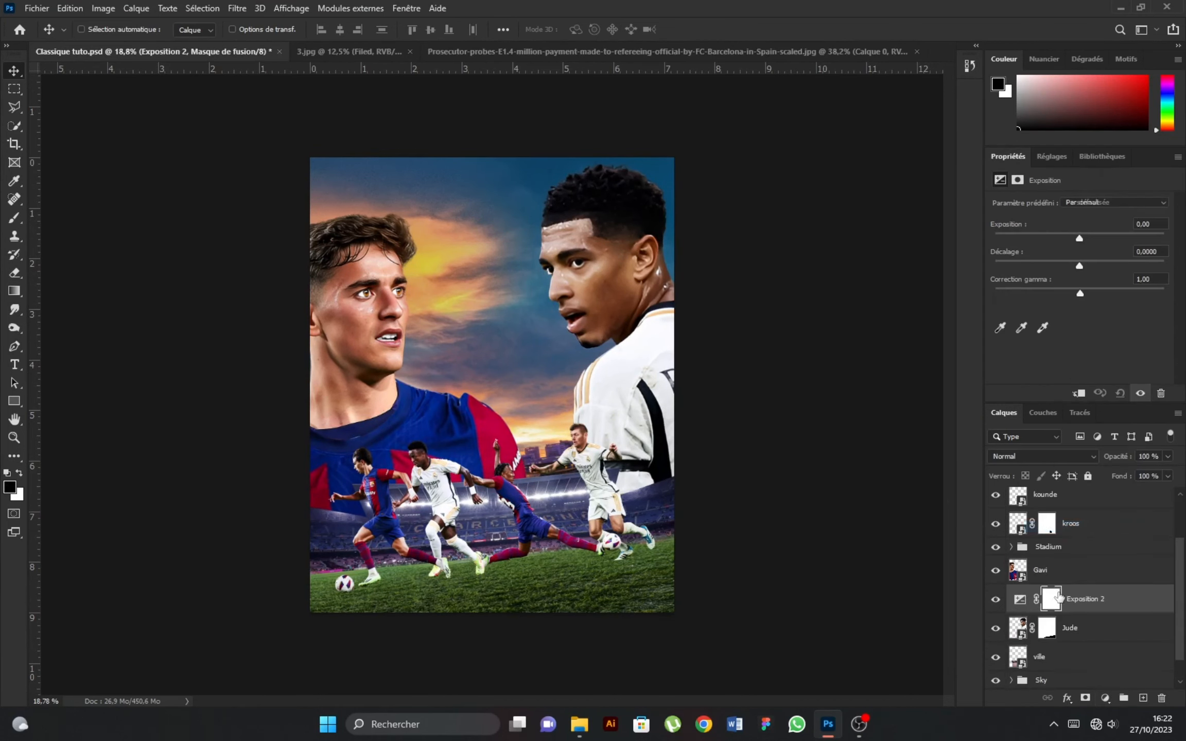
pyautogui.moveTo(1075, 237); pyautogui.dragTo(1067, 237)
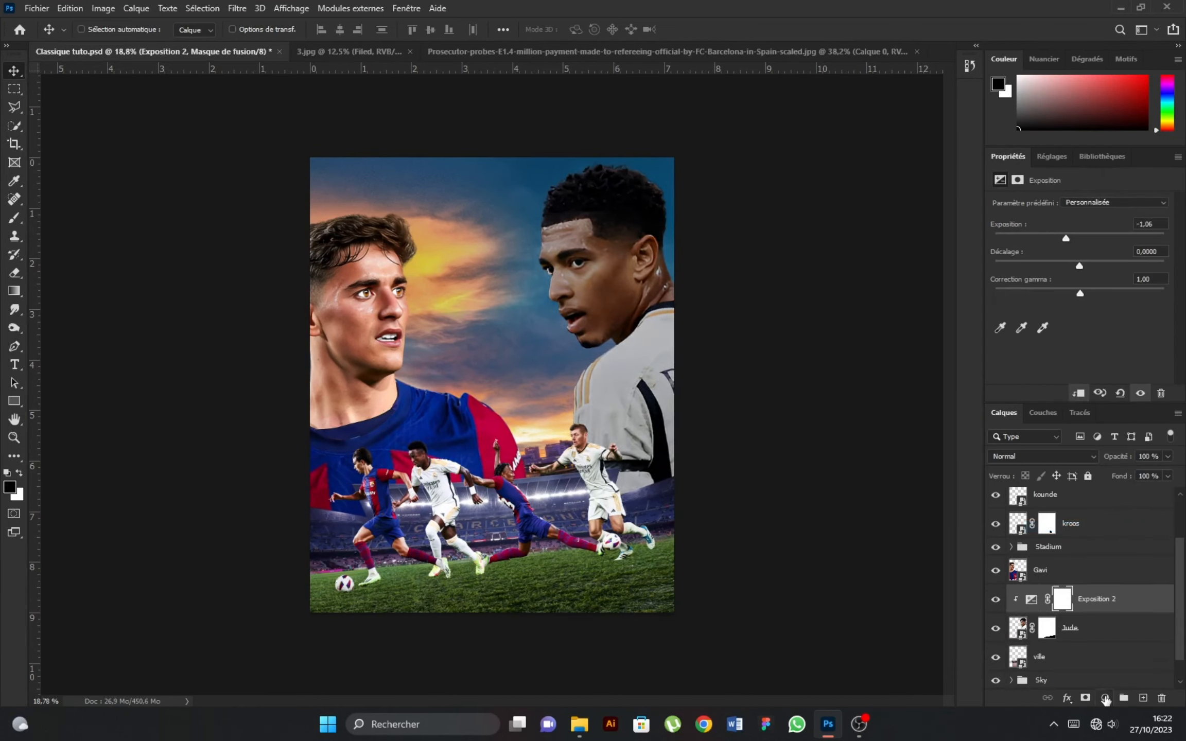
# Add a second, darker Exposure adjustment directly above the Jude layer and invert its mask to black
pyautogui.click(1105, 698)
pyautogui.click(1084, 530)
pyautogui.moveTo(1085, 607); pyautogui.dragTo(1086, 643)
pyautogui.moveTo(1081, 237); pyautogui.dragTo(1046, 238)
pyautogui.click(1065, 633)
pyautogui.click(1112, 369)
# Paint white on the darker Exposure mask with a large soft brush at 10% flow to shade Jude's back and lower shirt
pyautogui.press('b')
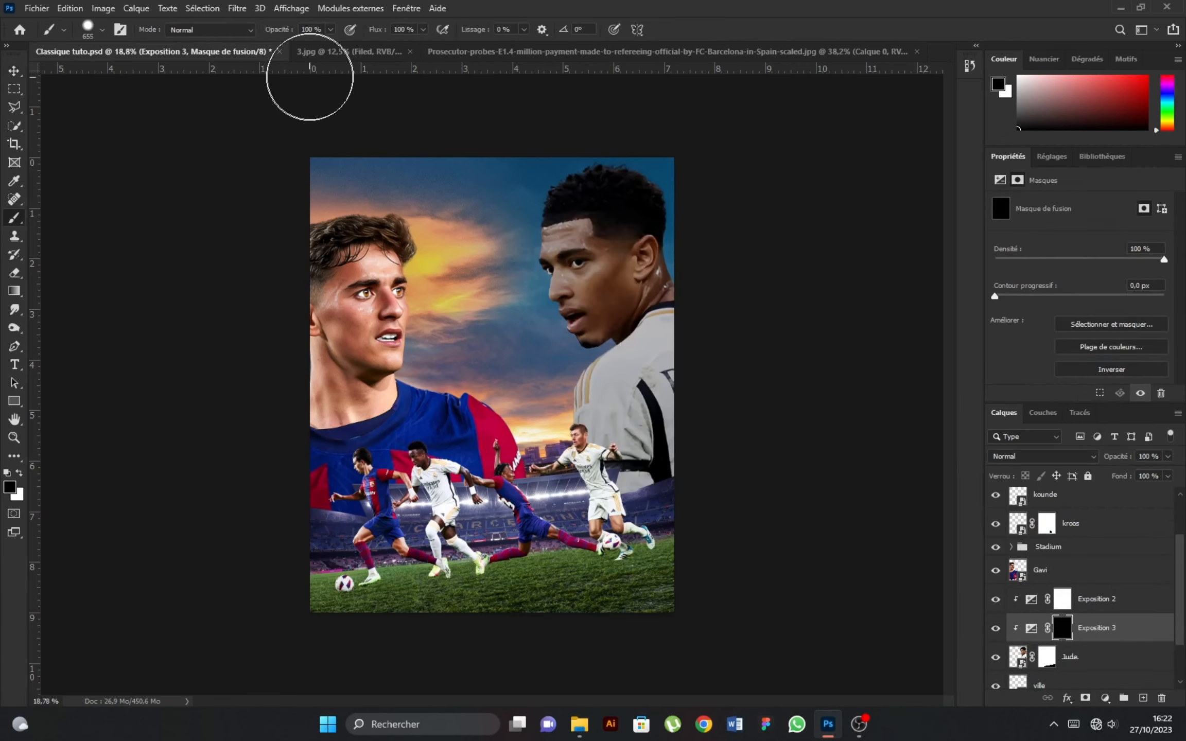
pyautogui.scroll(-1, 672, 504)
pyautogui.press('x')
pyautogui.moveTo(656, 462); pyautogui.dragTo(685, 464)
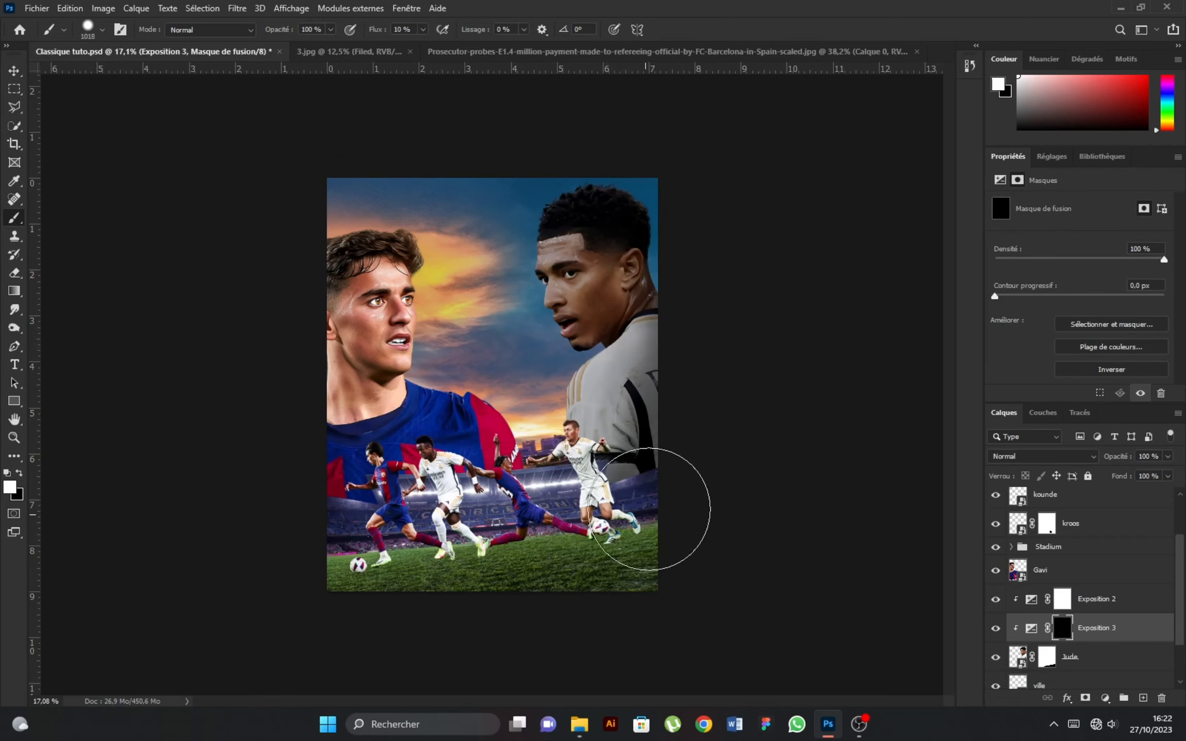
pyautogui.moveTo(628, 507); pyautogui.dragTo(638, 524)
pyautogui.scroll(2, 495, 570)
# Clip an Exposure adjustment to the Gavi layer and lower its exposure to darken the whole player
pyautogui.click(1097, 571)
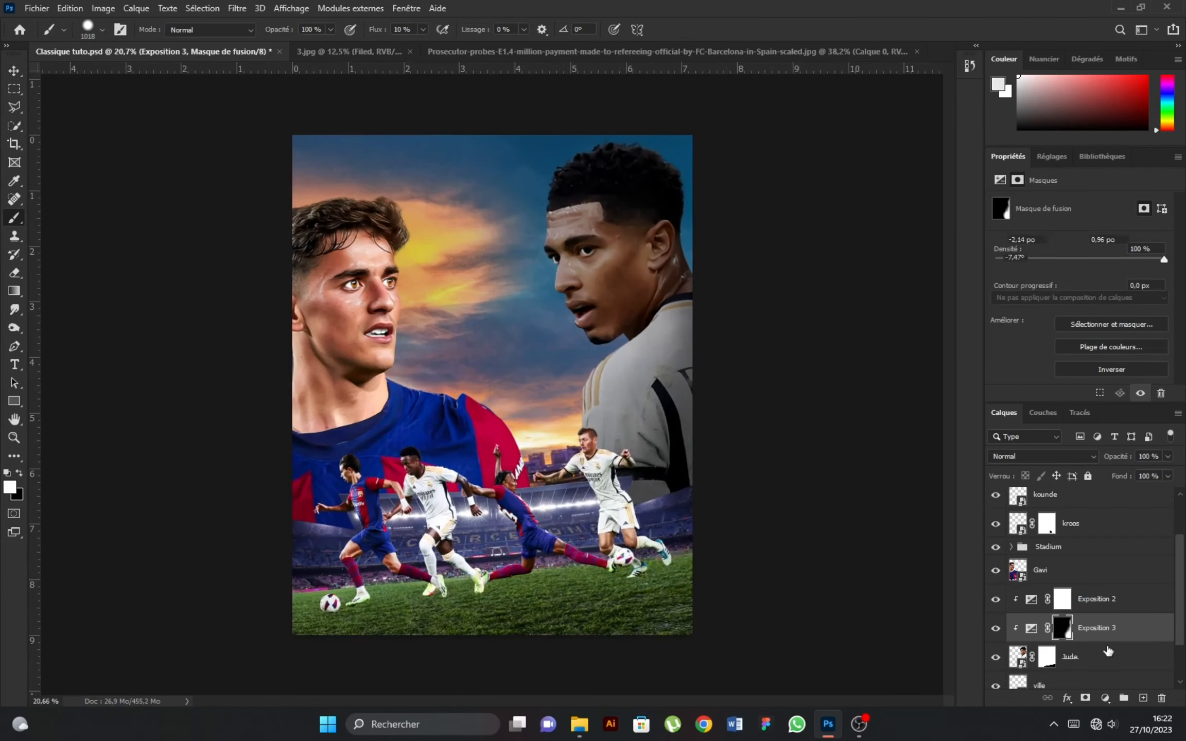
pyautogui.click(1106, 698)
pyautogui.click(1060, 526)
pyautogui.moveTo(1080, 238); pyautogui.dragTo(1057, 239)
# Add a second Exposure adjustment directly above the Gavi layer and invert its mask to black
pyautogui.click(1098, 602)
pyautogui.click(1105, 698)
pyautogui.click(1061, 527)
pyautogui.click(1063, 600)
pyautogui.hotkey('ctrl', 'i')
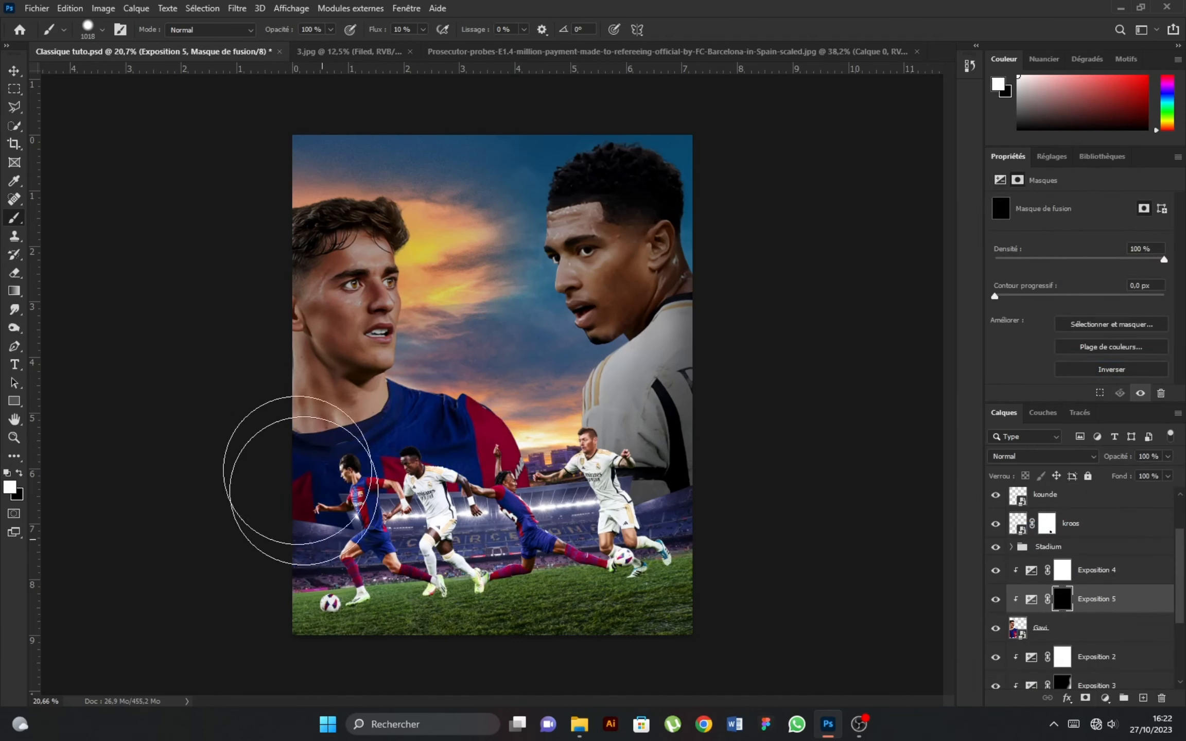
# Paint white on Gavi's inverted Exposure mask to darken his outer side and the lower part of his shirt
pyautogui.moveTo(283, 281); pyautogui.dragTo(264, 229)
pyautogui.moveTo(264, 229)
pyautogui.mouseDown()
pyautogui.moveTo(282, 357)
pyautogui.moveTo(300, 300)
pyautogui.mouseUp()
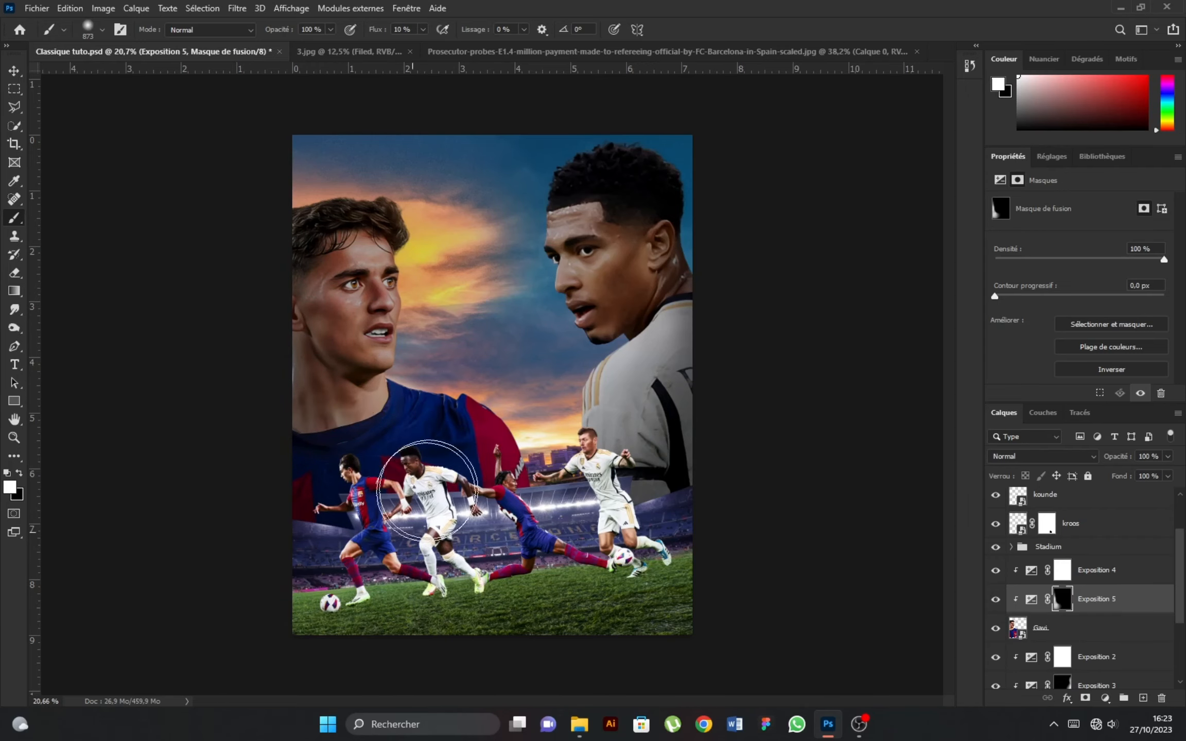
pyautogui.scroll(-3, 479, 544)
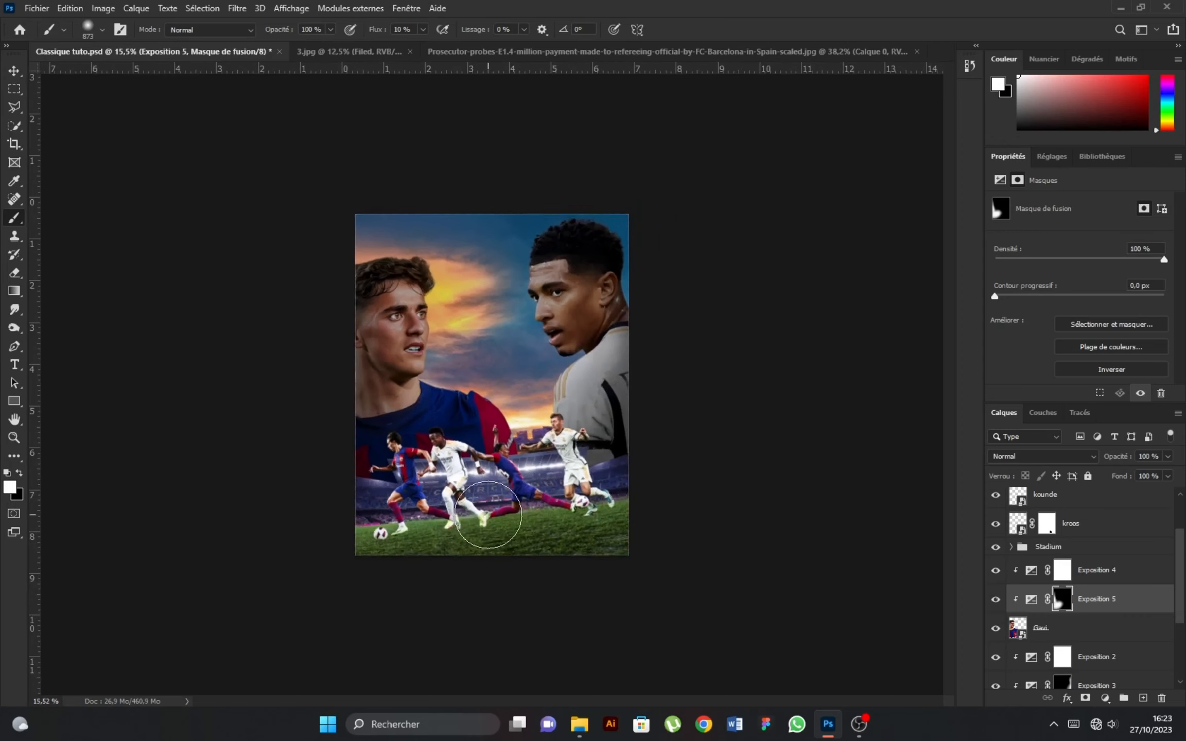
# Clip an Exposure adjustment to the Stadium group, lower its exposure strongly and invert its mask to black
pyautogui.click(1093, 554)
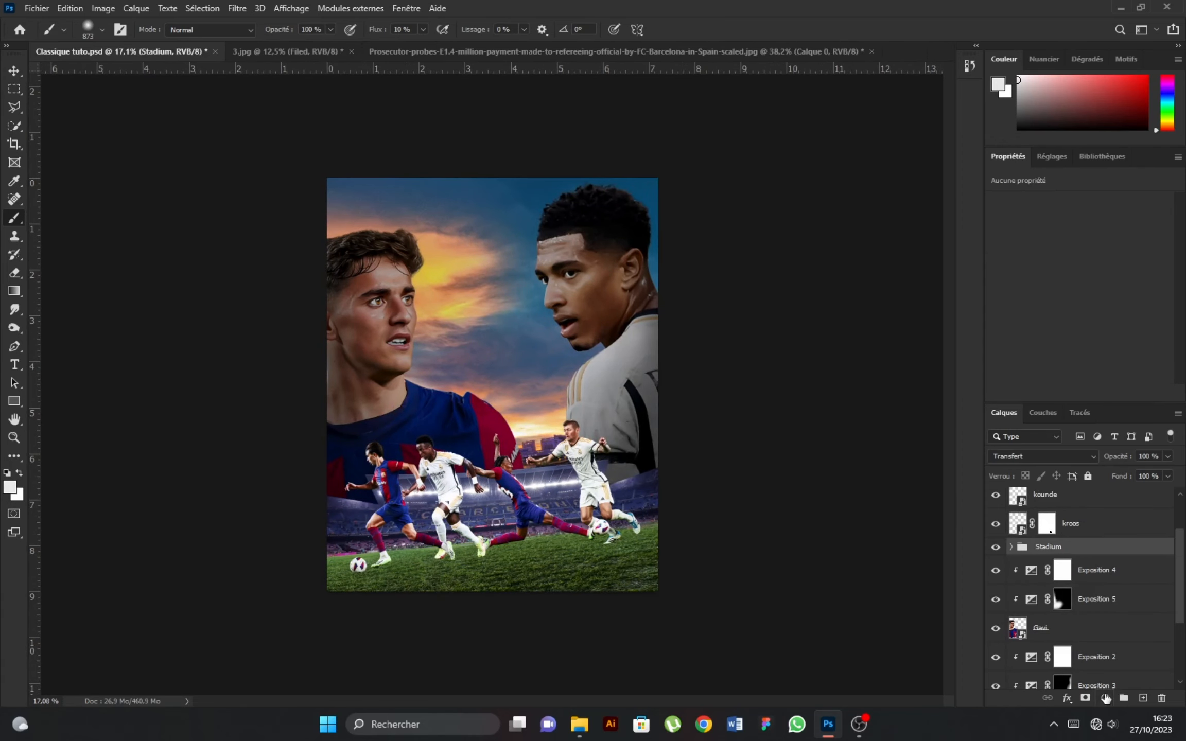
pyautogui.click(1106, 698)
pyautogui.click(1066, 527)
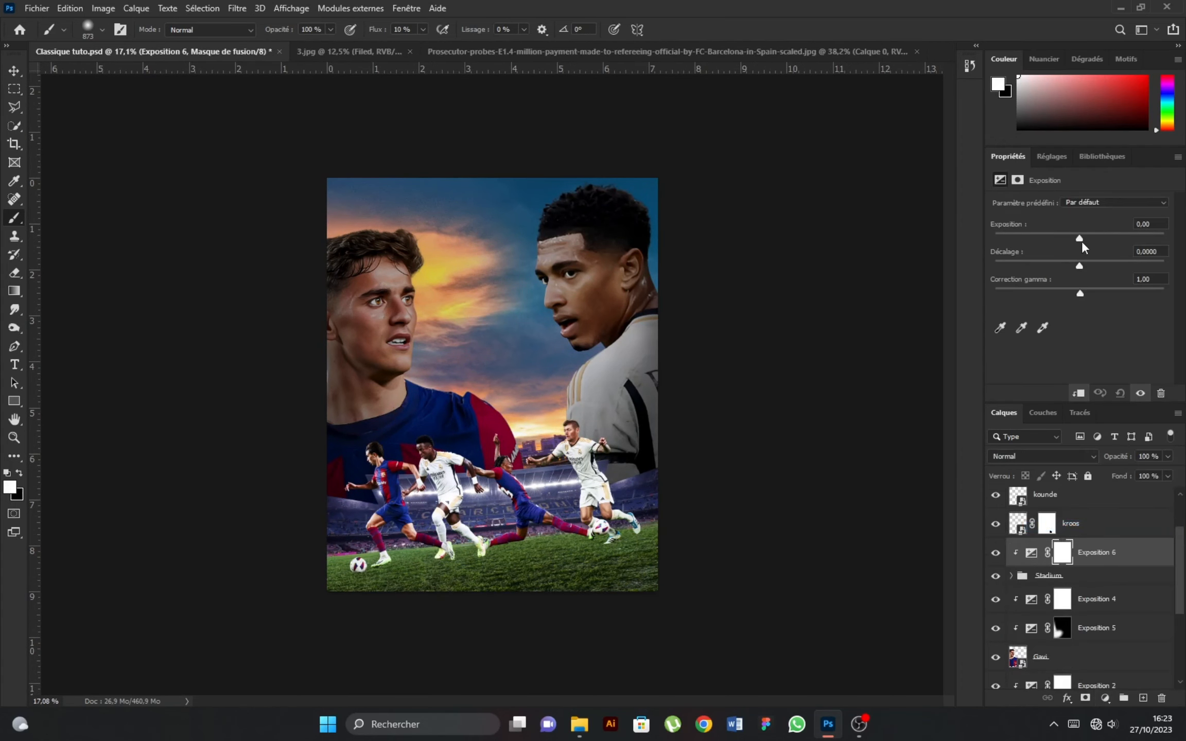
pyautogui.moveTo(1080, 240); pyautogui.dragTo(1040, 242)
pyautogui.click(1062, 544)
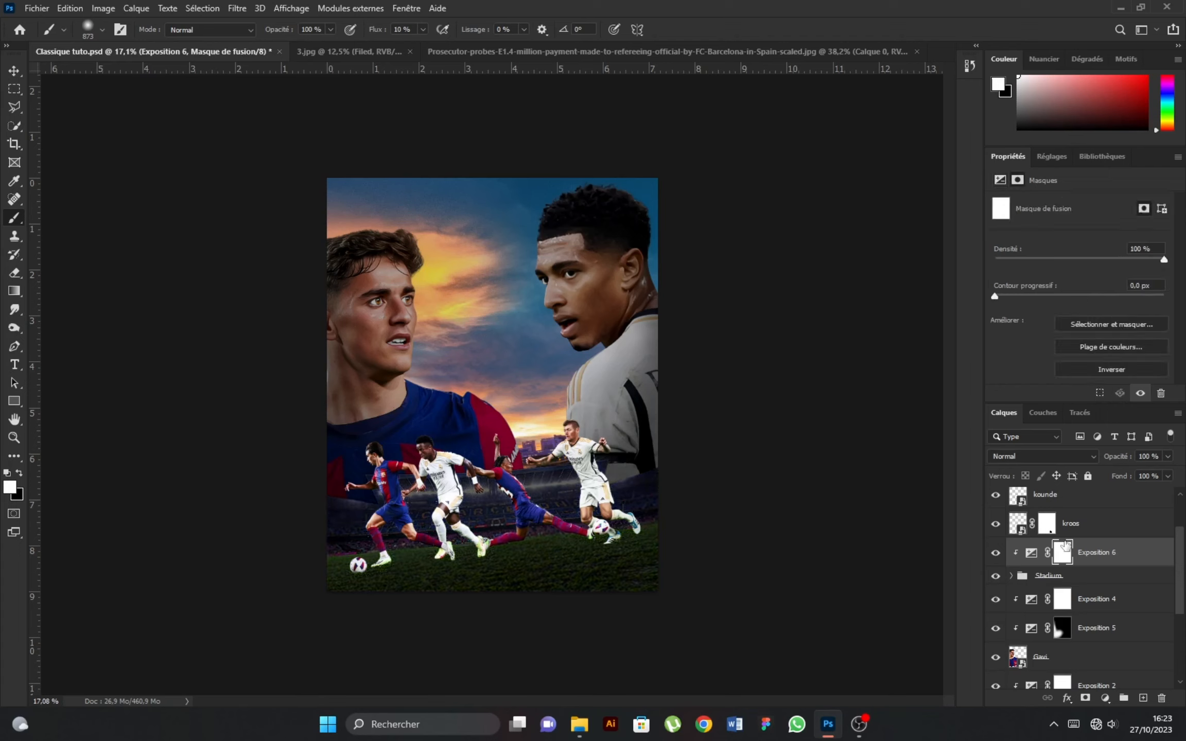
pyautogui.click(1113, 374)
# Paint white on the Stadium Exposure mask along the sides and lower edge to darken the stadium and grass borders
pyautogui.moveTo(312, 484)
pyautogui.mouseDown()
pyautogui.moveTo(317, 534)
pyautogui.moveTo(288, 589)
pyautogui.moveTo(655, 574)
pyautogui.moveTo(349, 614)
pyautogui.mouseUp()
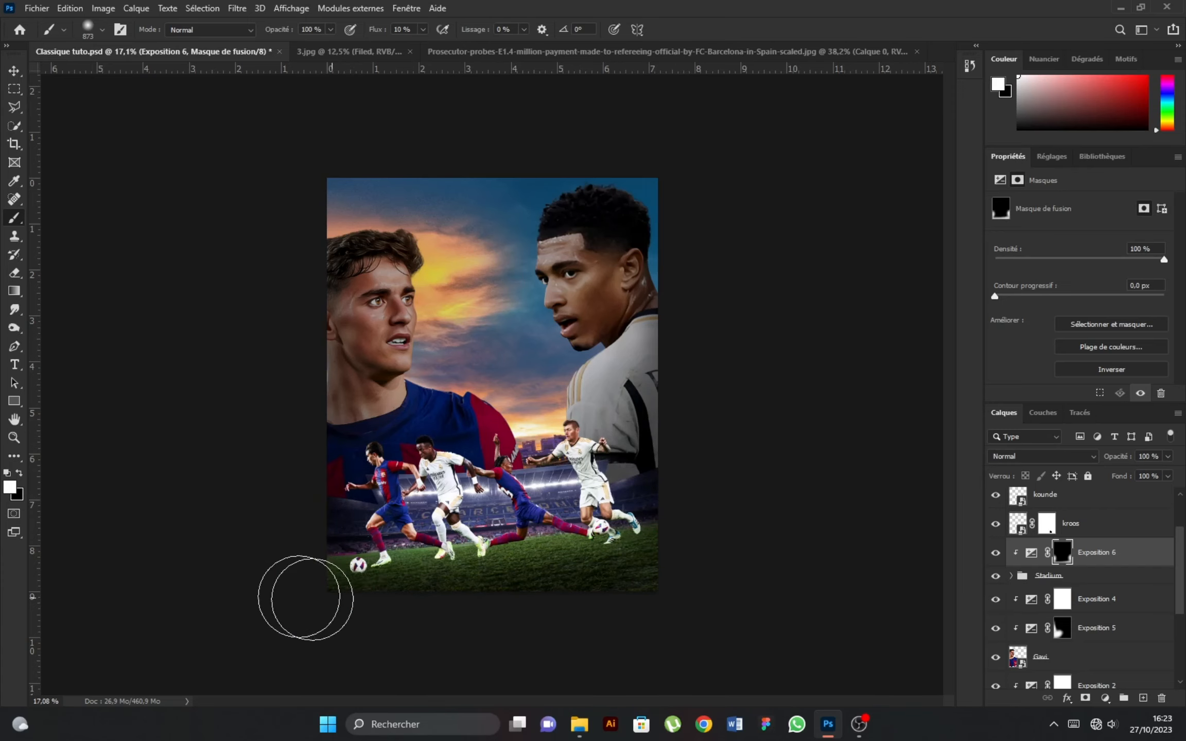
pyautogui.moveTo(372, 620); pyautogui.dragTo(714, 558)
pyautogui.scroll(1, 493, 473)
# Move the kounde and kroos layers together slightly to the right, away from the other two players
pyautogui.click(11, 74)
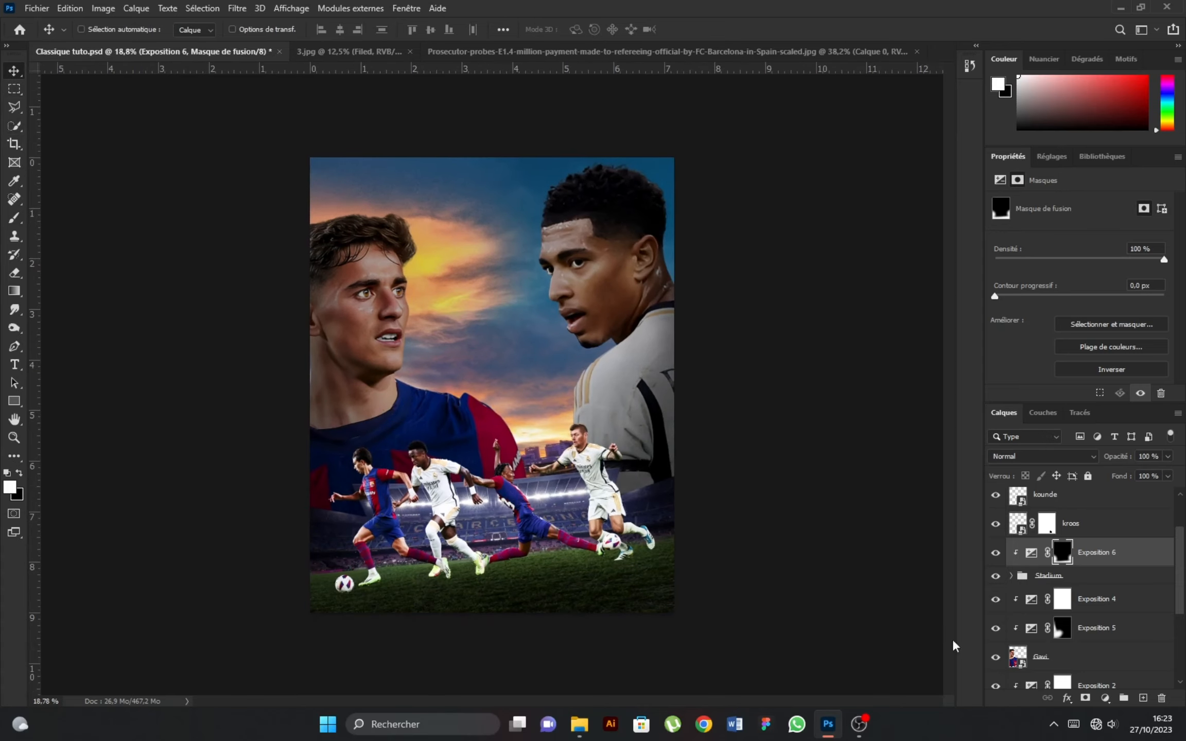
pyautogui.scroll(2, 1086, 584)
pyautogui.click(1078, 590)
pyautogui.keyDown('shift'); pyautogui.click(1067, 563); pyautogui.keyUp('shift')
pyautogui.moveTo(614, 487); pyautogui.dragTo(634, 484)
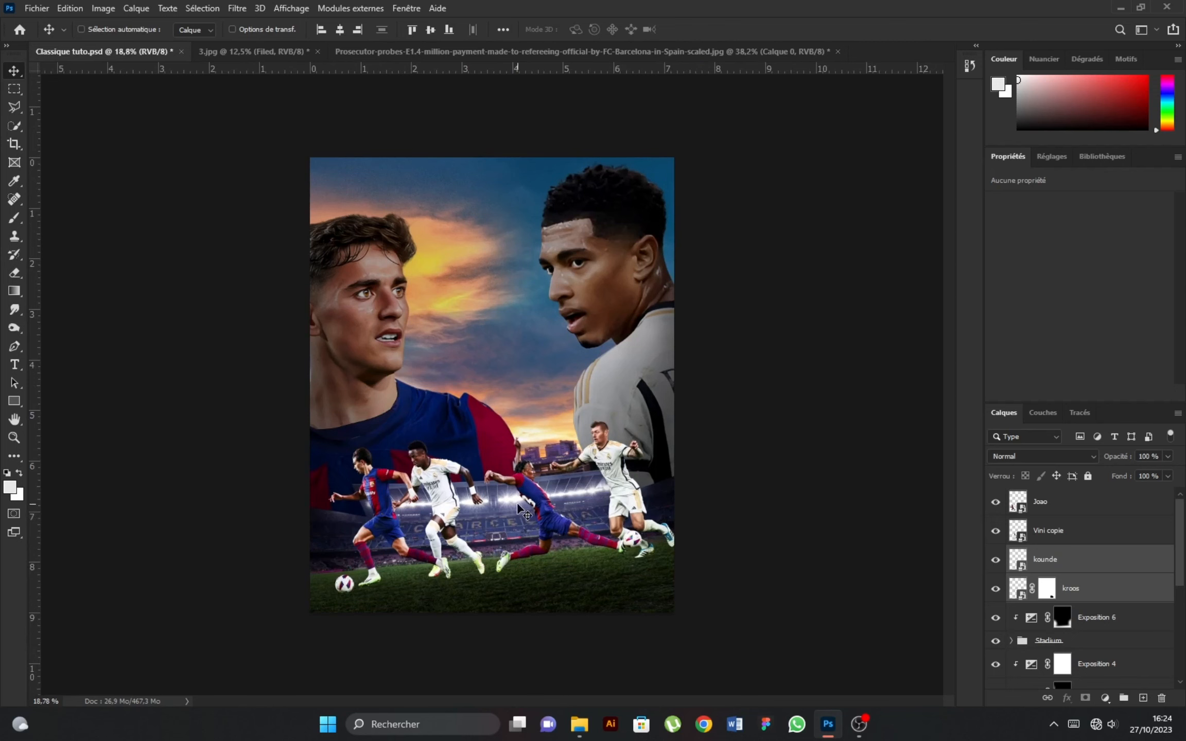
pyautogui.scroll(1, 463, 533)
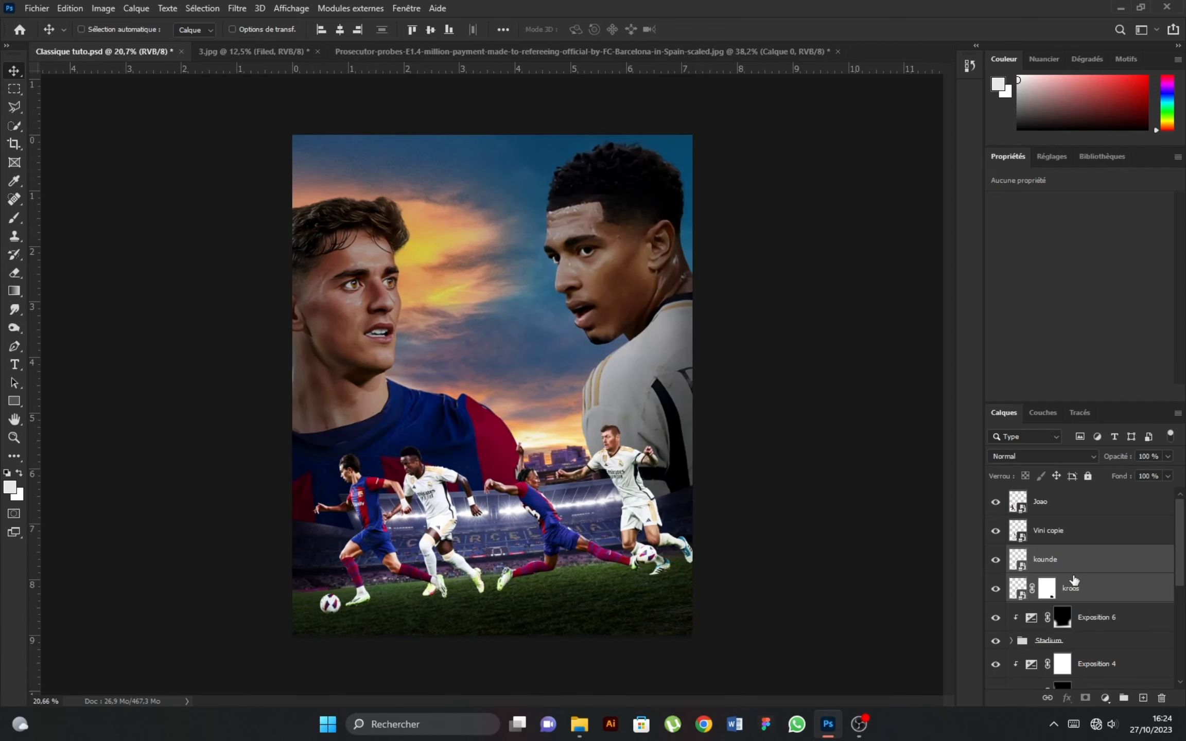
# Add a pale cream Solid Color fill layer above Jude's Exposure adjustments and clip it to the Jude layer
pyautogui.scroll(-3, 1074, 581)
pyautogui.scroll(-1, 1100, 558)
pyautogui.click(1112, 557)
pyautogui.scroll(-2, 1100, 664)
pyautogui.click(1112, 582)
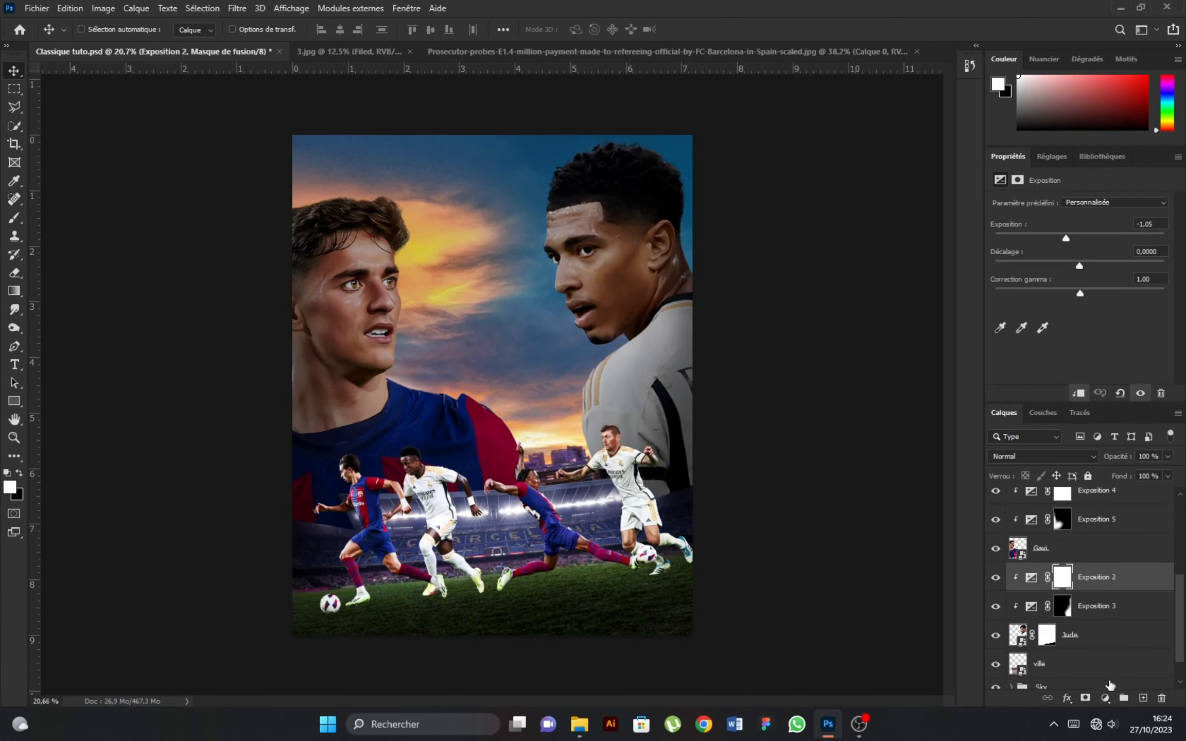
pyautogui.click(1105, 698)
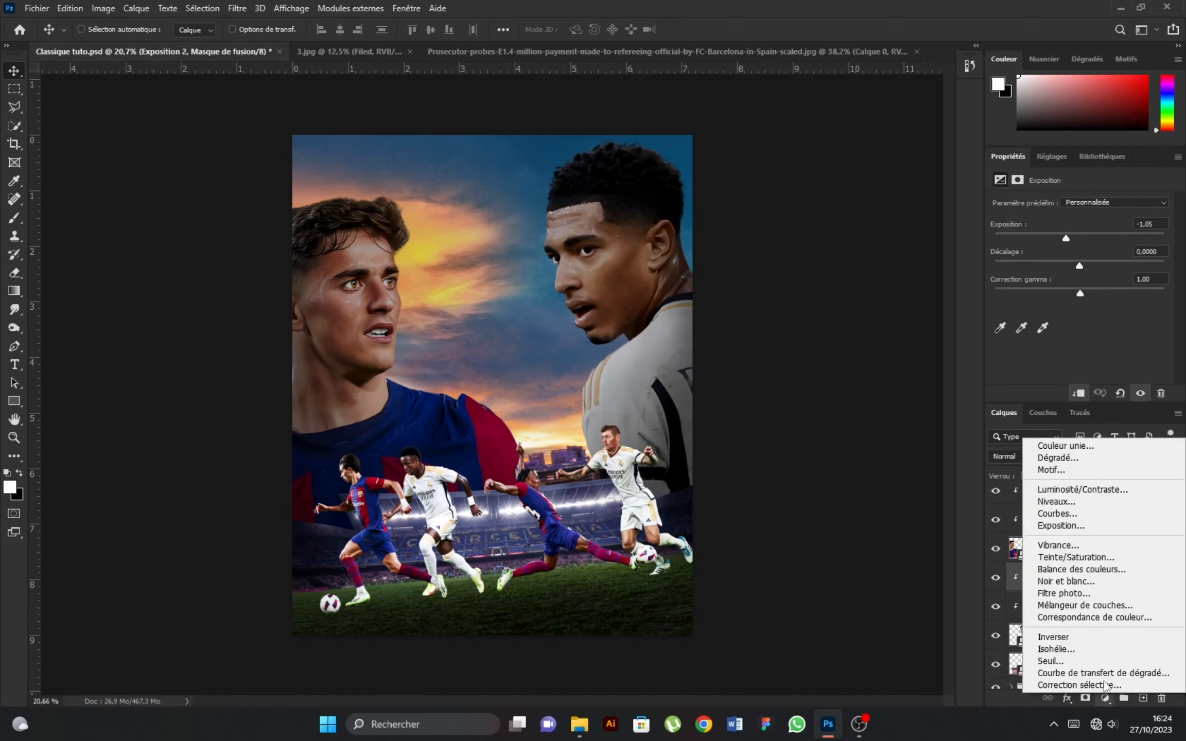
pyautogui.click(1070, 448)
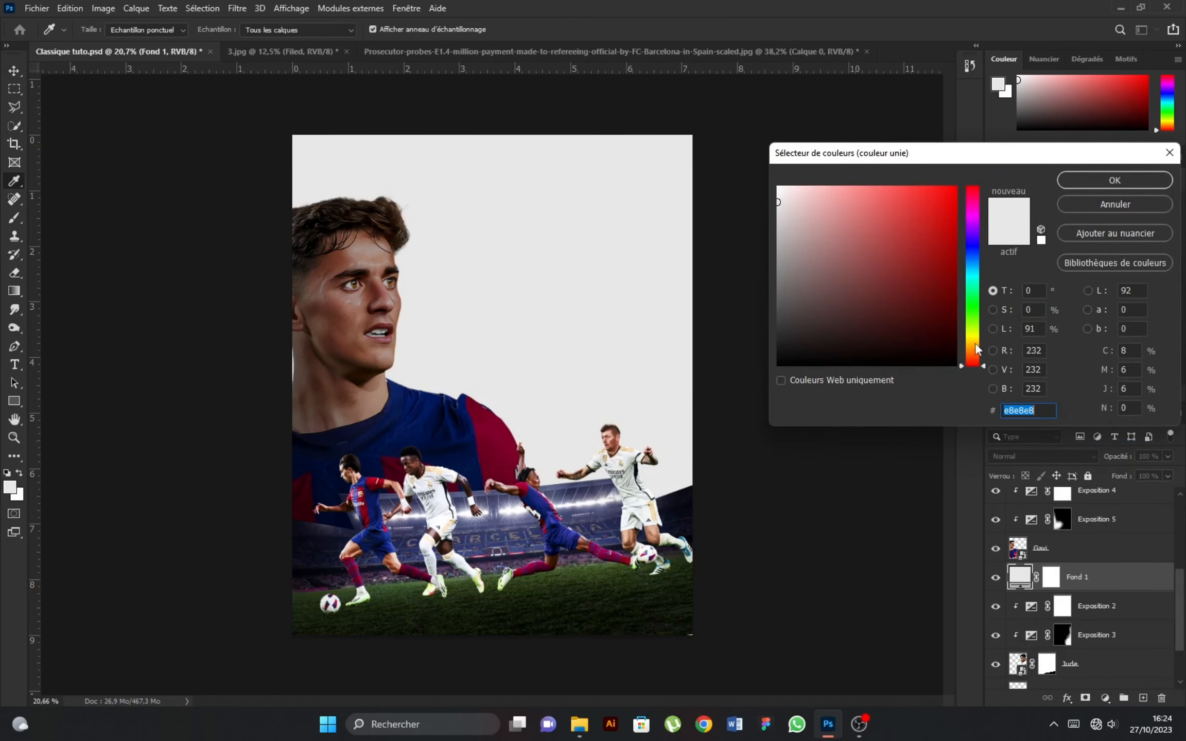
pyautogui.click(976, 346)
pyautogui.click(826, 198)
pyautogui.click(1115, 180)
pyautogui.keyDown('alt'); pyautogui.click(1021, 592); pyautogui.keyUp('alt')
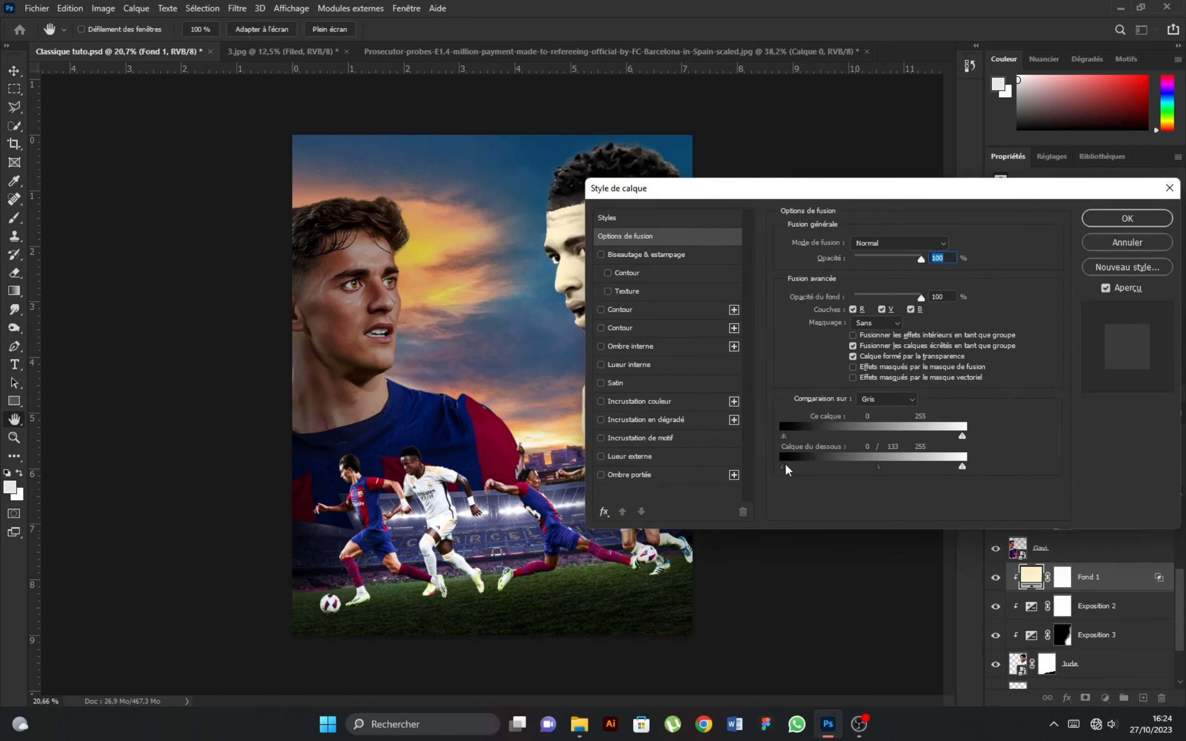
# Set the cream fill's Blend If underlying-layer shadow range to 17 / 133 and apply the blending options in Normal mode
pyautogui.moveTo(772, 190); pyautogui.dragTo(860, 190)
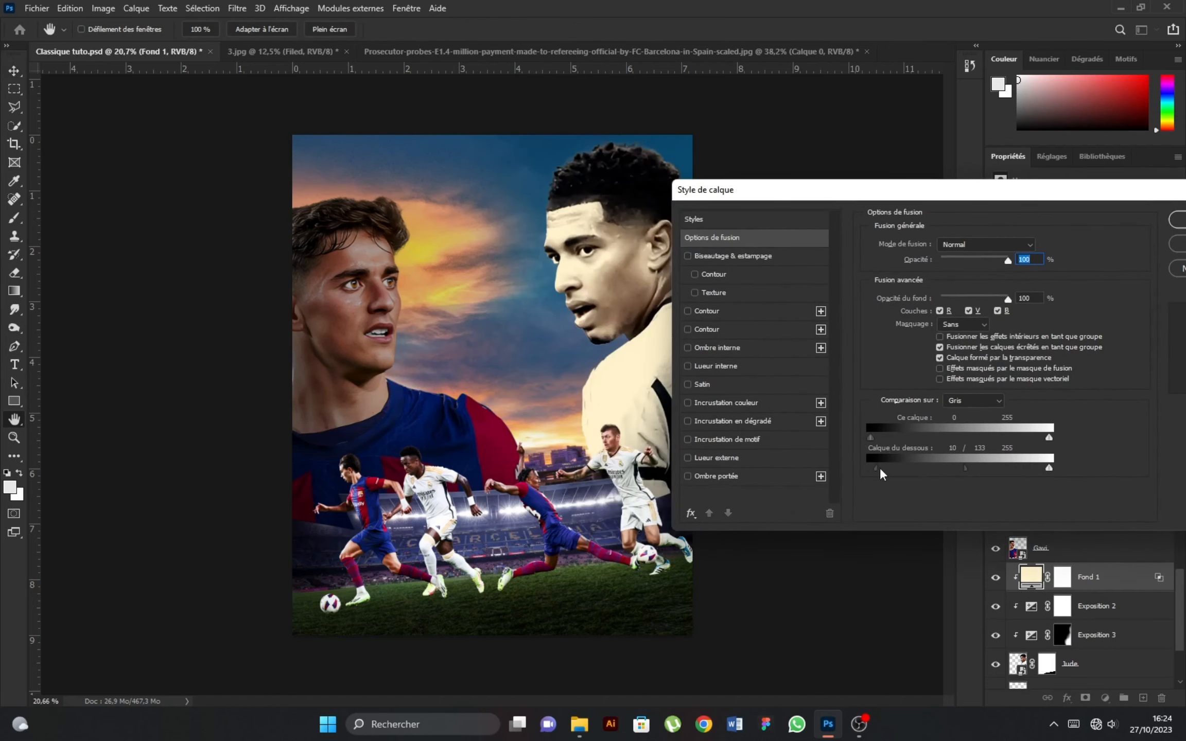
pyautogui.moveTo(880, 471); pyautogui.dragTo(885, 470)
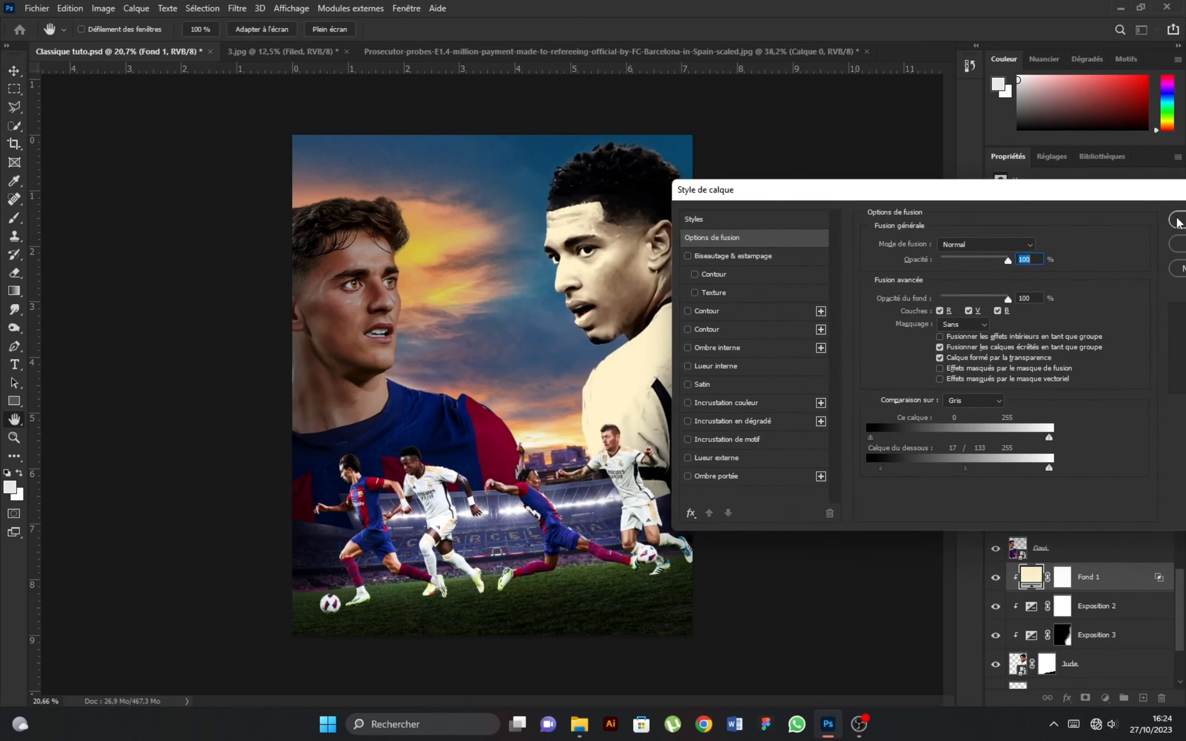
pyautogui.click(962, 247)
pyautogui.click(915, 204)
pyautogui.press('Return')
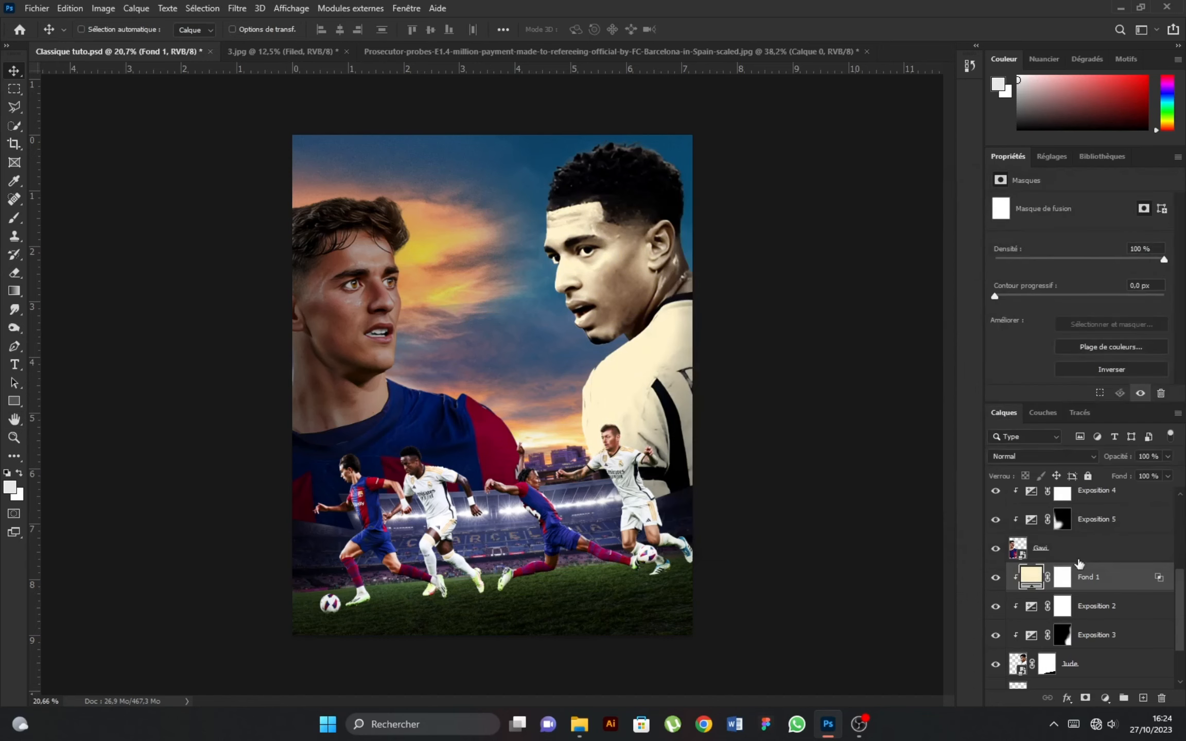
# Invert the mask of Jude's cream fill to black and reduce the size of the soft white brush
pyautogui.click(1063, 577)
pyautogui.click(1116, 376)
pyautogui.click(11, 218)
pyautogui.scroll(5, 576, 242)
pyautogui.rightClick(539, 244)
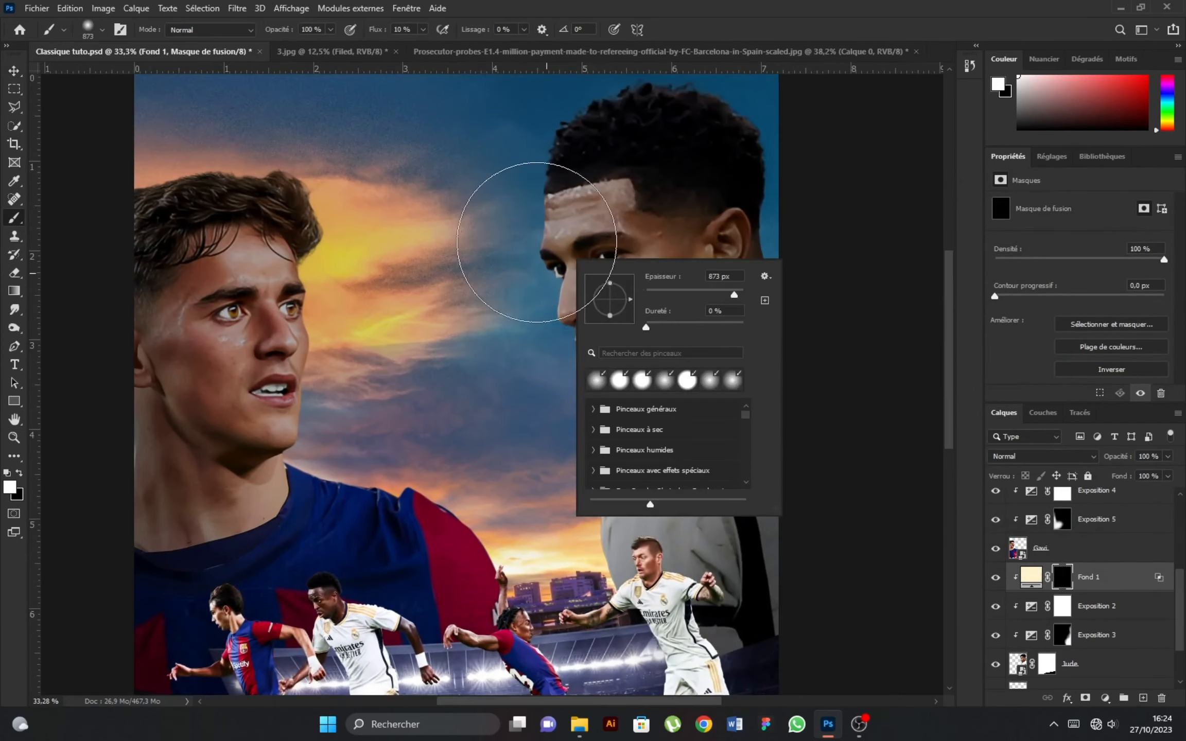
pyautogui.moveTo(734, 294); pyautogui.dragTo(675, 294)
# Paint white on the cream fill's mask along the edge of Jude's face from the forehead to the chin
pyautogui.click(509, 198)
pyautogui.scroll(3, 559, 165)
pyautogui.scroll(5, 522, 257)
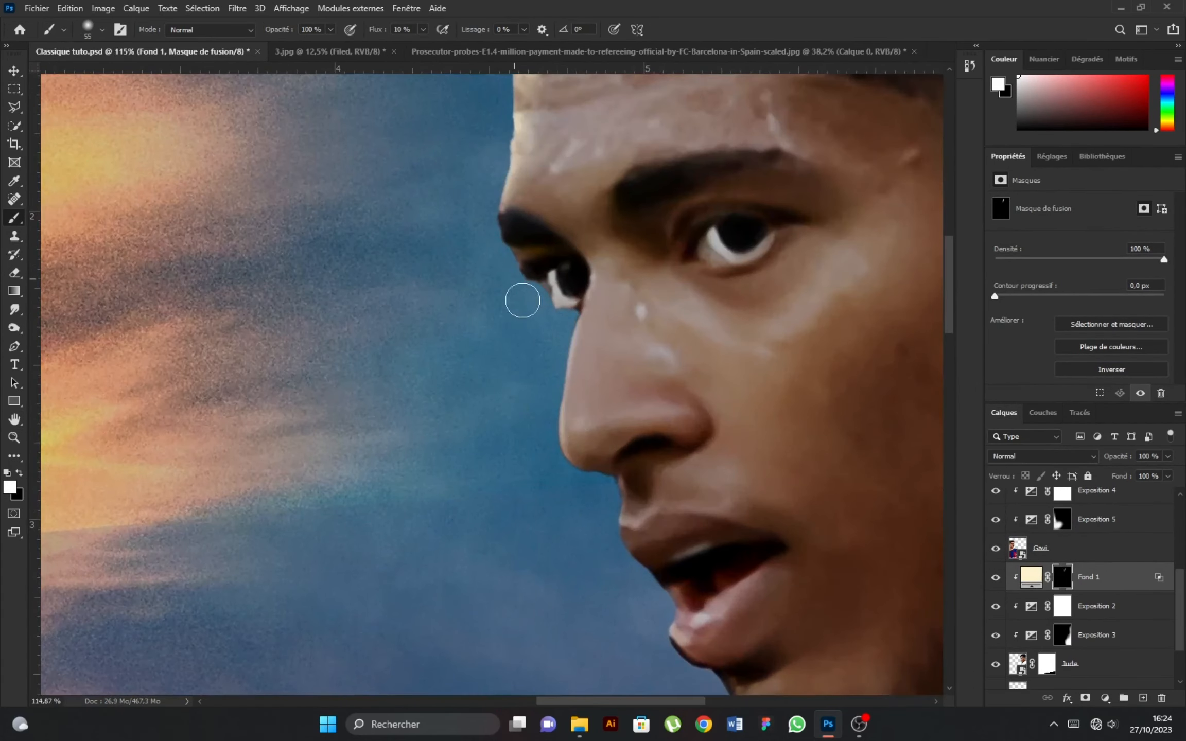
pyautogui.moveTo(558, 357); pyautogui.dragTo(612, 521)
pyautogui.scroll(1, 569, 314)
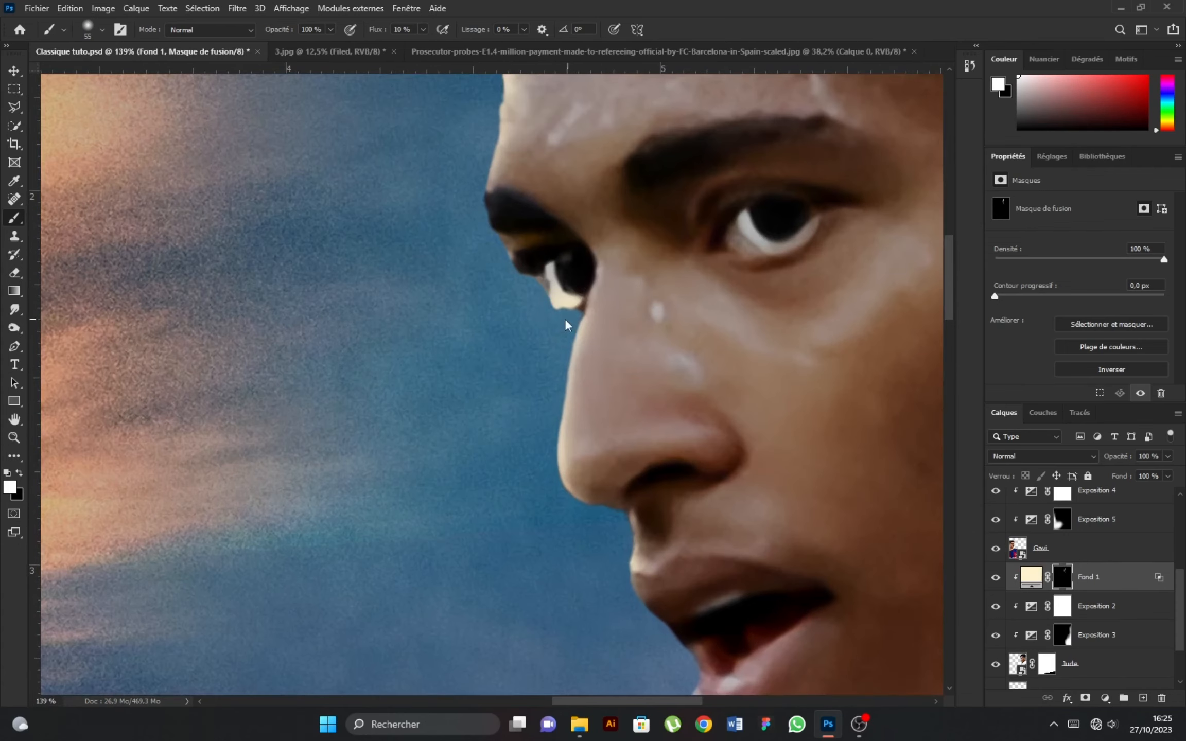
pyautogui.moveTo(530, 282); pyautogui.dragTo(489, 165)
pyautogui.scroll(-6, 520, 289)
pyautogui.scroll(6, 554, 396)
pyautogui.press('[')
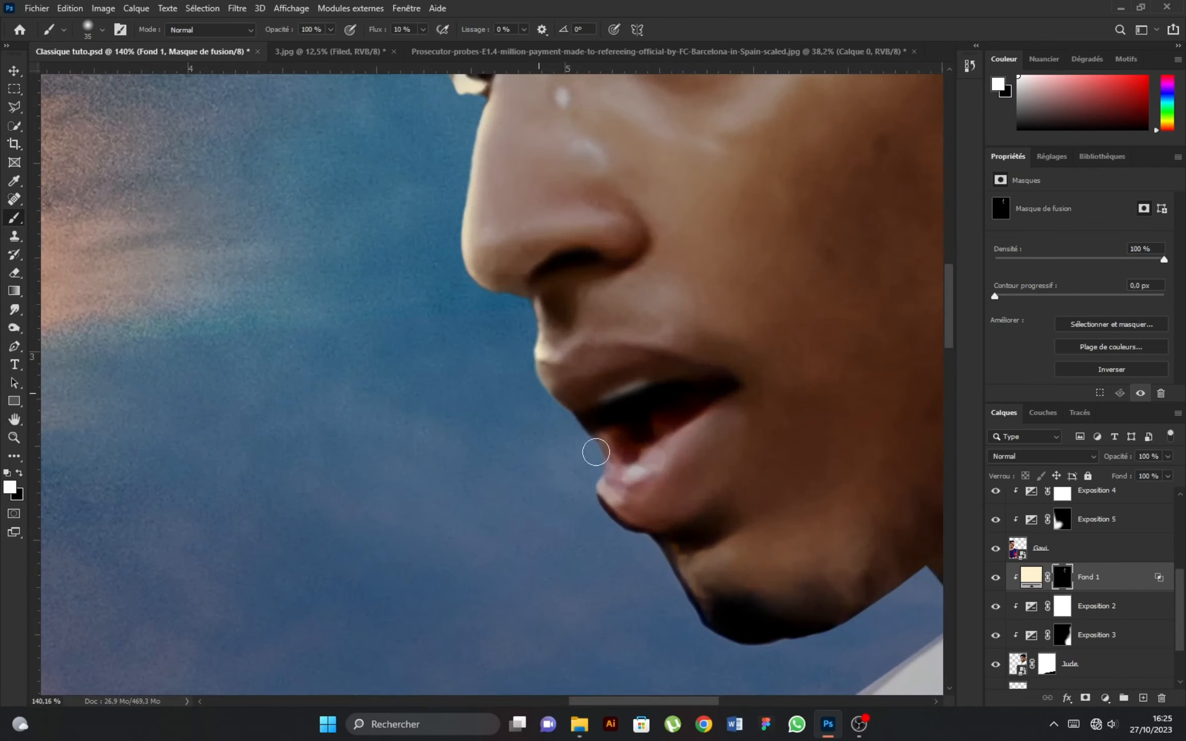
pyautogui.moveTo(700, 623); pyautogui.dragTo(674, 559)
pyautogui.scroll(-6, 675, 559)
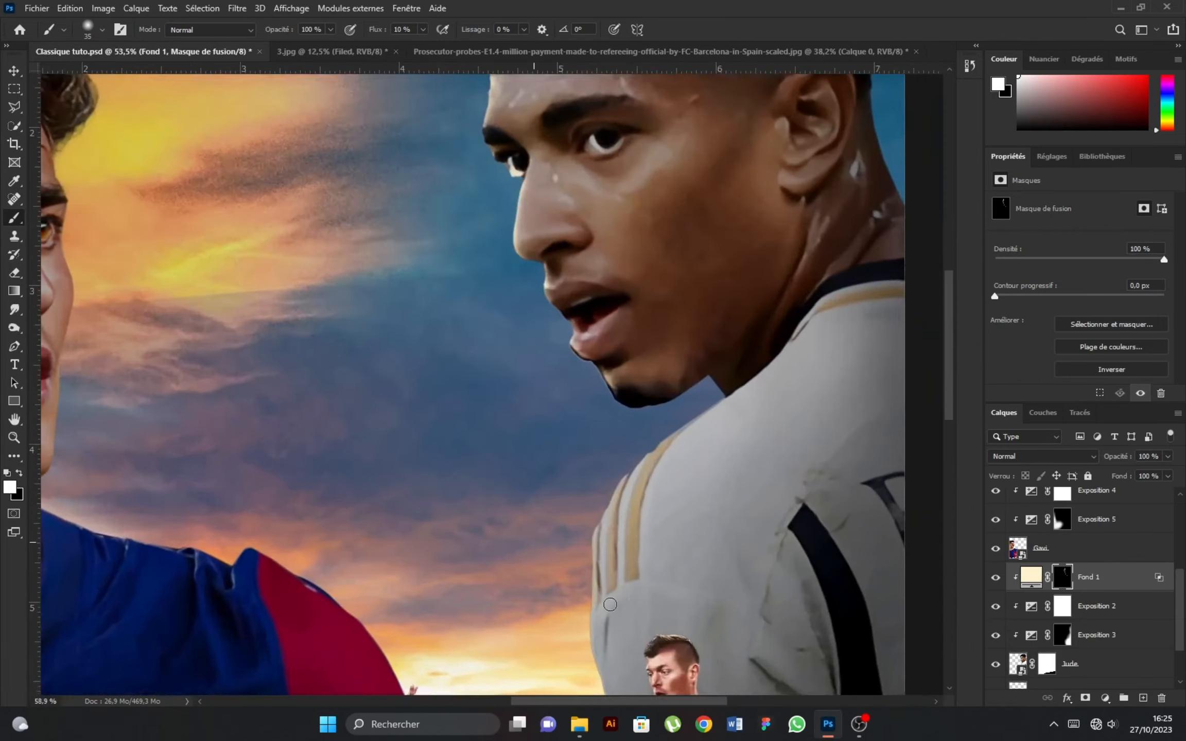
# Paint the cream rim light along the outer shoulder and sleeve edge of Jude's white shirt
pyautogui.scroll(5, 612, 383)
pyautogui.moveTo(581, 483); pyautogui.dragTo(566, 670)
pyautogui.moveTo(645, 382)
pyautogui.mouseDown()
pyautogui.moveTo(821, 230)
pyautogui.moveTo(632, 380)
pyautogui.moveTo(643, 371)
pyautogui.mouseUp()
pyautogui.press('x')
pyautogui.hotkey('ctrl', '0')
pyautogui.scroll(6, 590, 463)
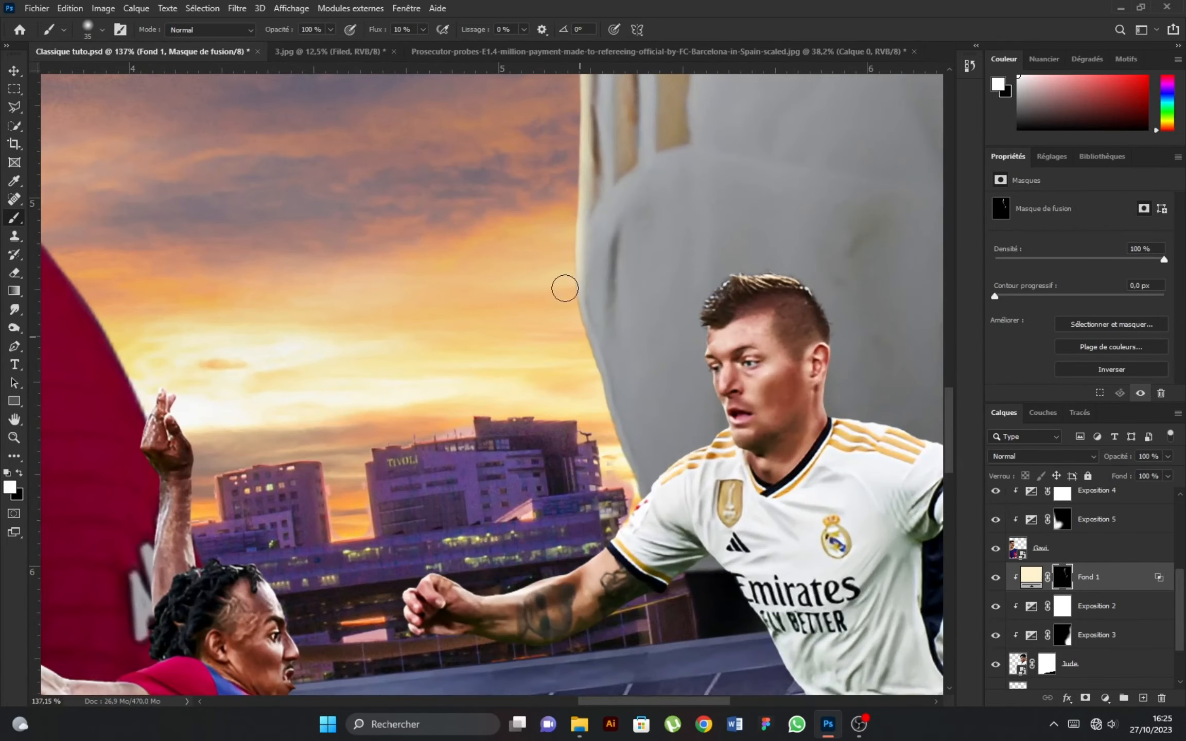
pyautogui.moveTo(579, 309)
pyautogui.mouseDown()
pyautogui.moveTo(638, 488)
pyautogui.moveTo(619, 433)
pyautogui.mouseUp()
# Brush soft cream light onto Jude's cheek on the fill's mask with a brush of about 220 px
pyautogui.scroll(-7, 606, 422)
pyautogui.scroll(5, 559, 245)
pyautogui.moveTo(675, 231)
pyautogui.mouseDown()
pyautogui.moveTo(636, 312)
pyautogui.moveTo(650, 317)
pyautogui.mouseUp()
pyautogui.scroll(-4, 618, 330)
pyautogui.scroll(2, 605, 330)
pyautogui.press('x')
pyautogui.press('x')
pyautogui.moveTo(597, 284)
pyautogui.mouseDown()
pyautogui.moveTo(560, 330)
pyautogui.moveTo(569, 300)
pyautogui.mouseUp()
pyautogui.press('x')
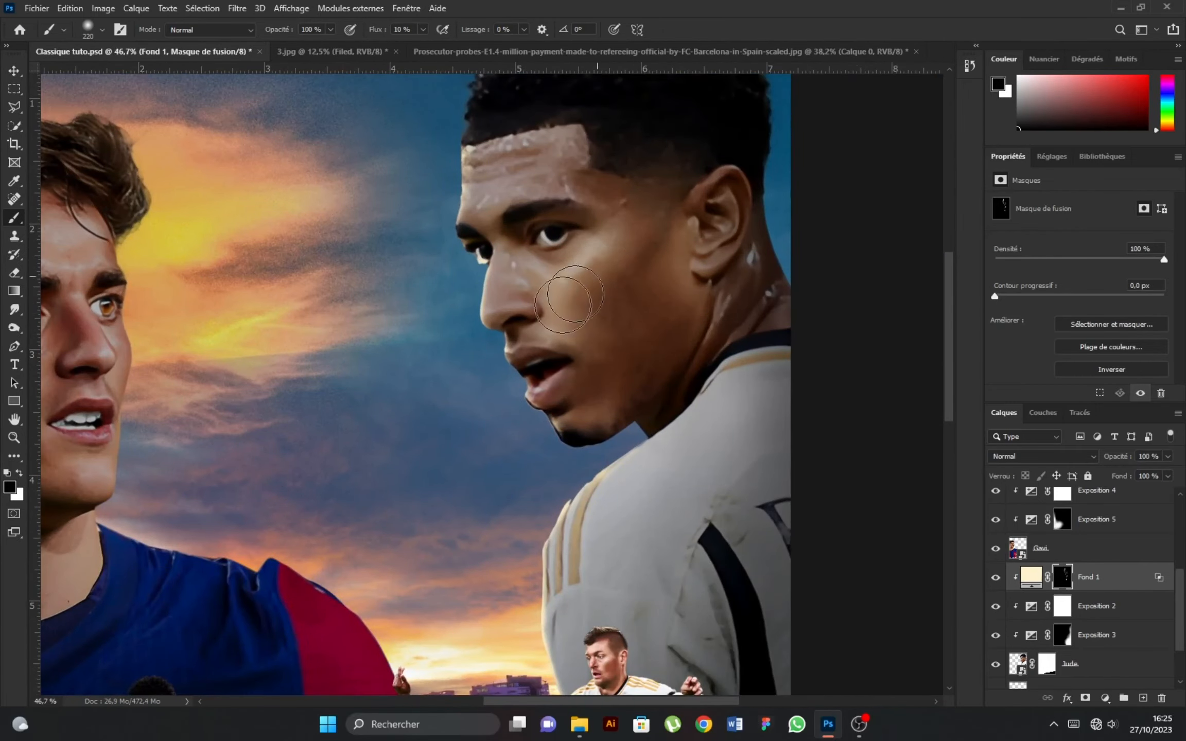
pyautogui.scroll(-4, 574, 288)
pyautogui.scroll(4, 608, 137)
pyautogui.press('x')
pyautogui.scroll(-4, 556, 247)
# Add an Exposure adjustment clipped above Jude's cream fill, raise its exposure, and invert its mask to black
pyautogui.click(1105, 698)
pyautogui.click(1061, 533)
pyautogui.keyDown('alt'); pyautogui.click(1033, 590); pyautogui.keyUp('alt')
pyautogui.moveTo(1080, 239); pyautogui.dragTo(1102, 240)
pyautogui.click(1063, 579)
pyautogui.hotkey('ctrl', 'i')
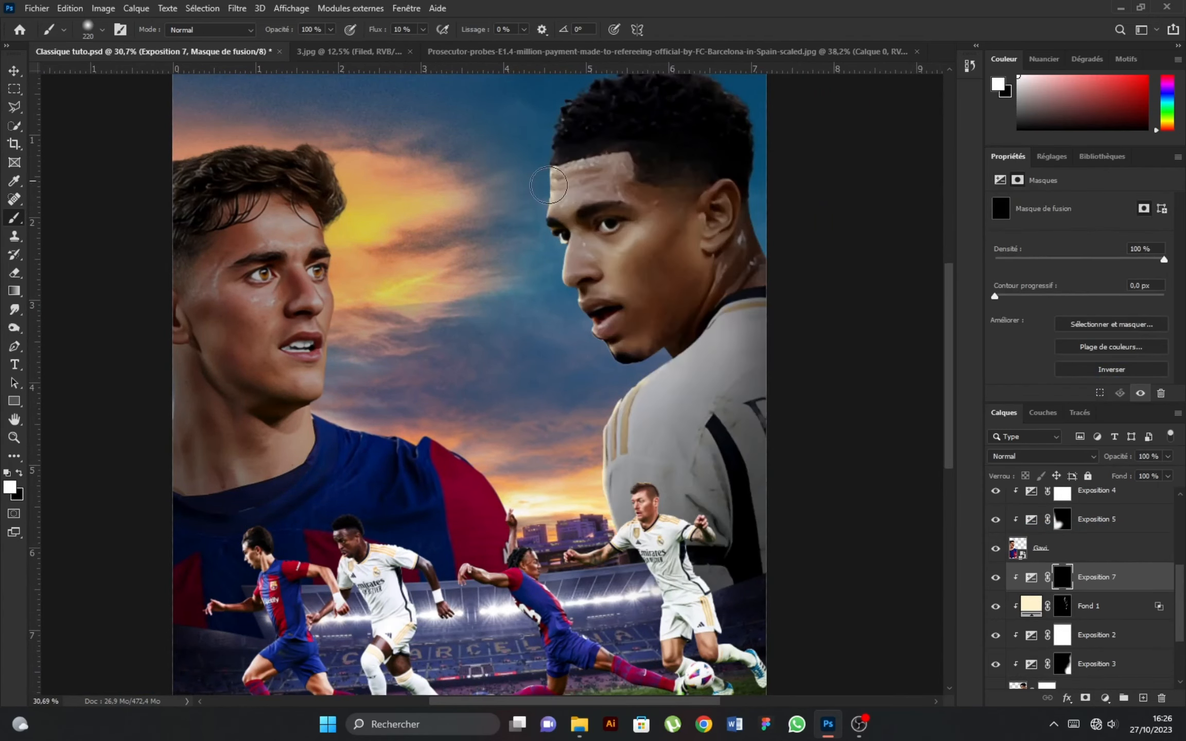
pyautogui.scroll(5, 576, 180)
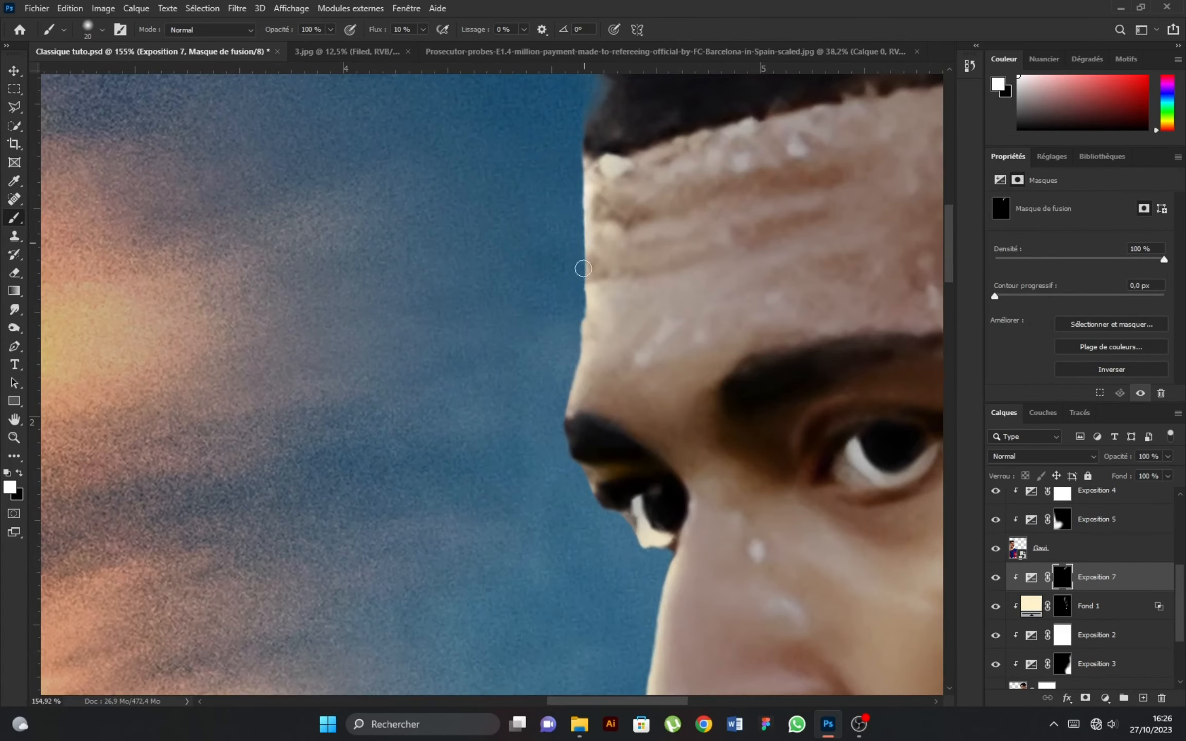
pyautogui.moveTo(576, 495); pyautogui.dragTo(591, 491)
pyautogui.moveTo(674, 532); pyautogui.dragTo(608, 200)
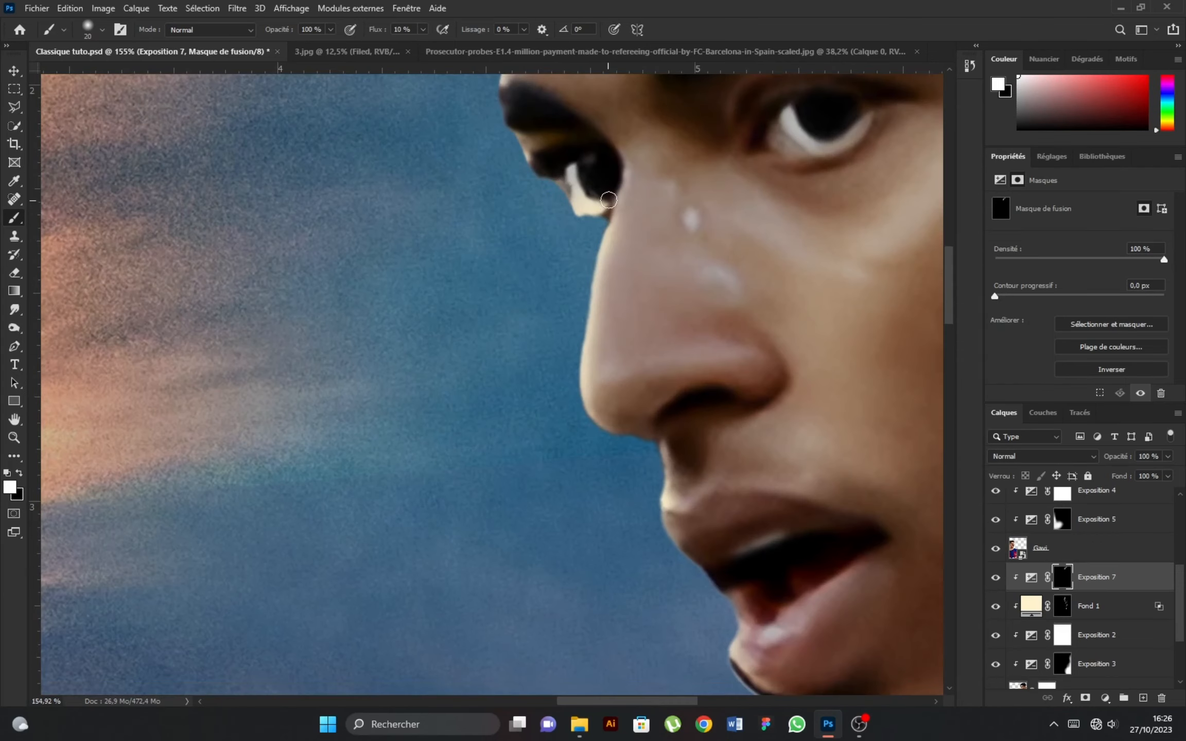
pyautogui.moveTo(660, 449); pyautogui.dragTo(673, 541)
pyautogui.moveTo(724, 601); pyautogui.dragTo(593, 331)
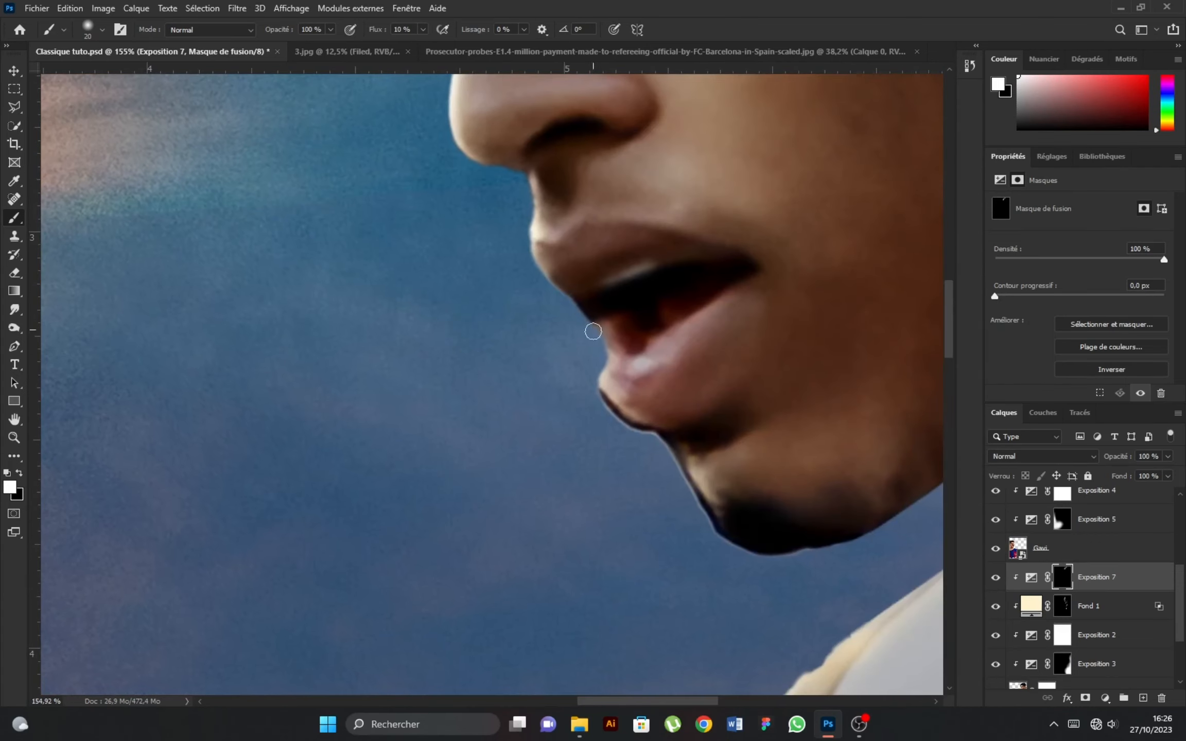
pyautogui.moveTo(883, 601)
pyautogui.mouseDown()
pyautogui.moveTo(627, 310)
pyautogui.moveTo(591, 370)
pyautogui.mouseUp()
# Paint the Exposure mask white along the shoulder and sleeve edge of Jude's shirt to brighten the rim
pyautogui.press('x')
pyautogui.scroll(-10, 596, 366)
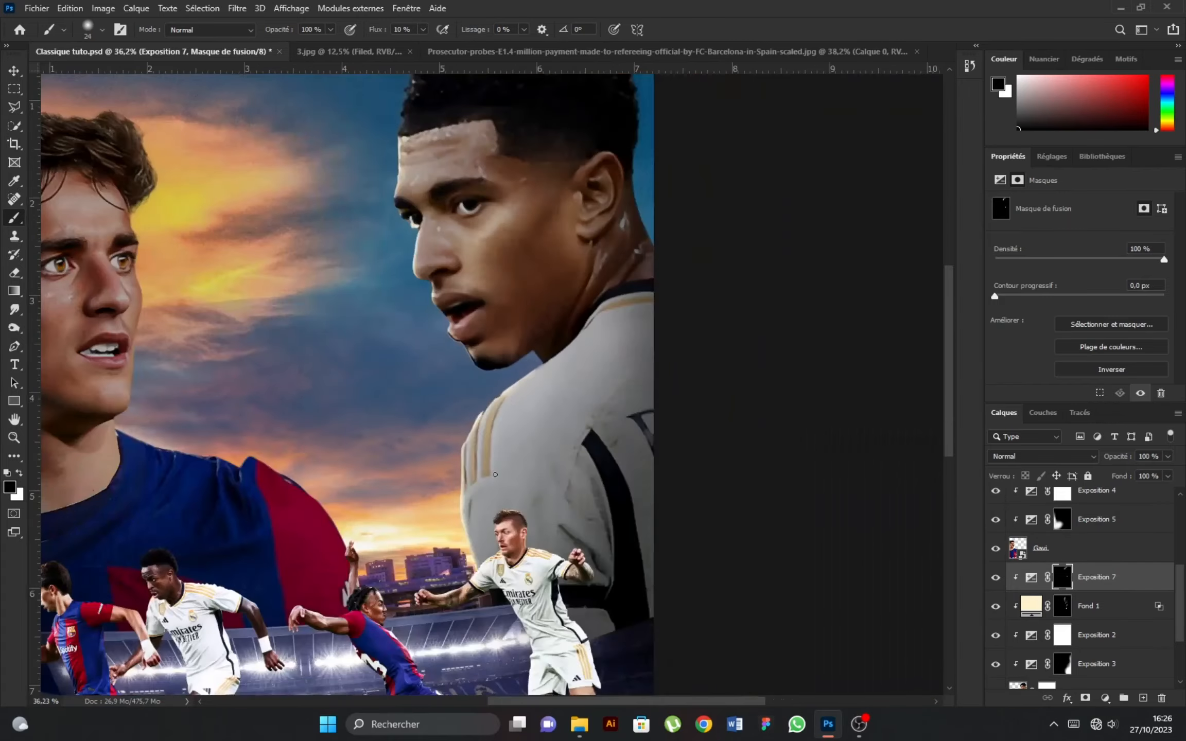
pyautogui.scroll(9, 600, 391)
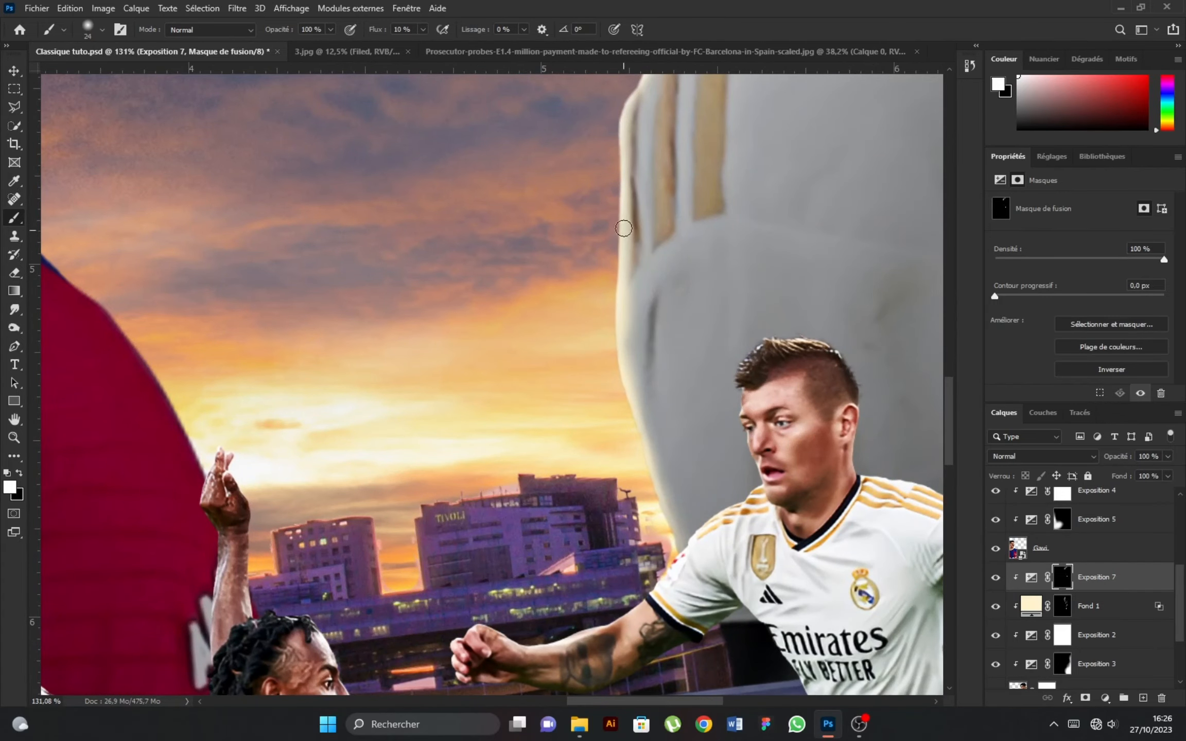
pyautogui.scroll(-5, 661, 522)
pyautogui.scroll(8, 687, 175)
pyautogui.scroll(-8, 582, 345)
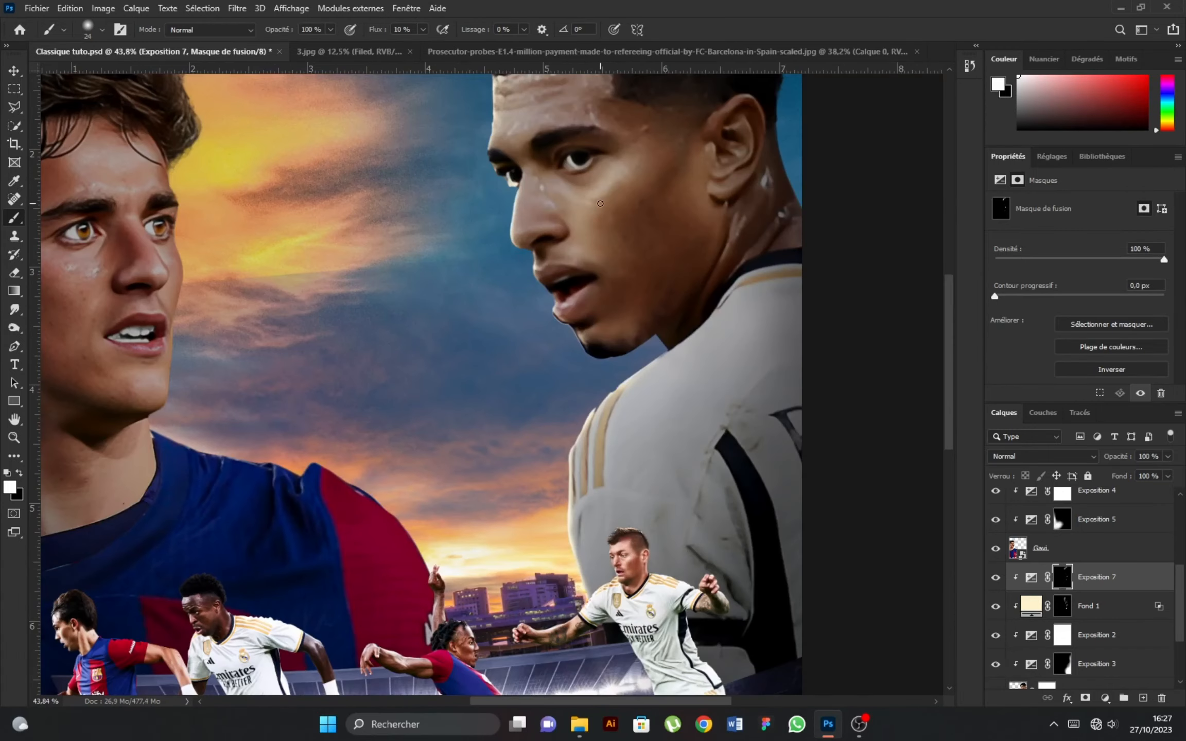
# Refine the brightening on Jude's face by painting the Exposure mask with white and black
pyautogui.scroll(3, 607, 206)
pyautogui.press('x')
pyautogui.press('x')
pyautogui.scroll(-6, 592, 356)
pyautogui.scroll(4, 581, 340)
pyautogui.press('x')
pyautogui.scroll(-5, 662, 206)
pyautogui.scroll(1, 541, 235)
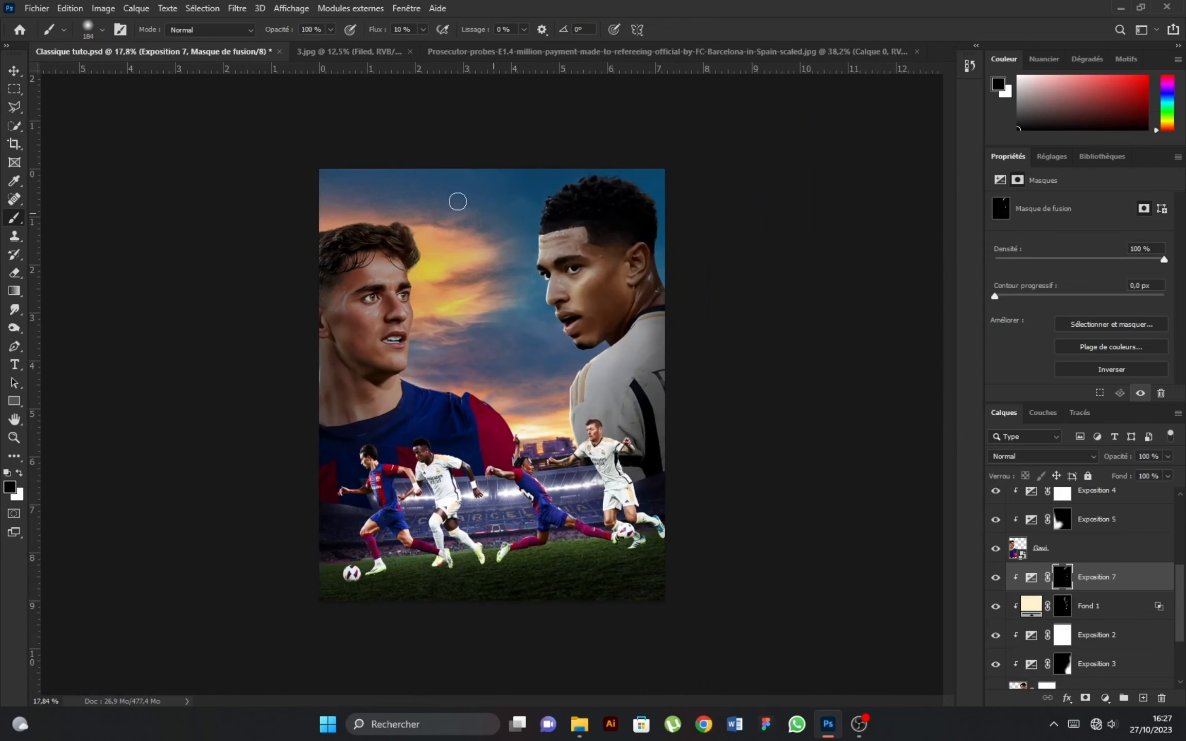
pyautogui.scroll(4, 515, 350)
pyautogui.scroll(-3, 1107, 592)
# Add a Color Balance adjustment clipped directly above the Jude layer and shift its midtones slightly toward blue and magenta
pyautogui.click(1104, 610)
pyautogui.click(1106, 698)
pyautogui.click(1115, 572)
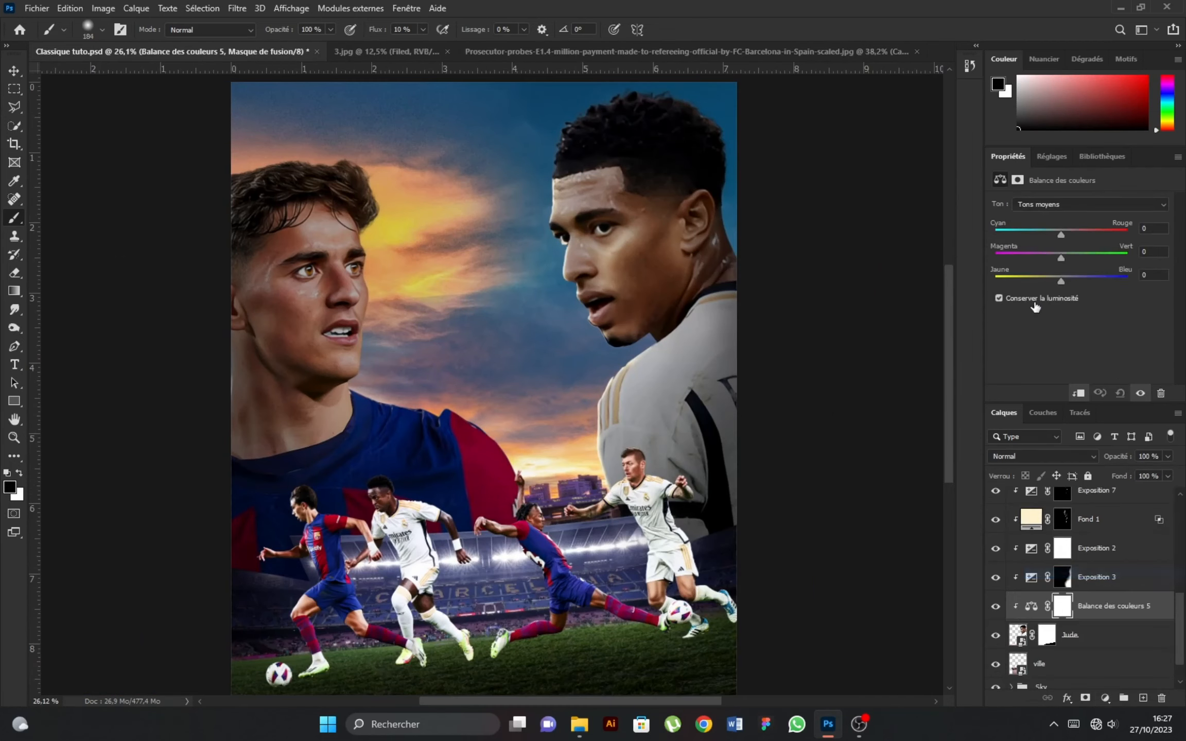
pyautogui.moveTo(1062, 282); pyautogui.dragTo(1069, 281)
pyautogui.moveTo(1061, 258); pyautogui.dragTo(1055, 256)
pyautogui.scroll(-4, 515, 345)
# Group the Jude layer with all its clipped adjustments, name the group Jude, and save the document
pyautogui.click(14, 72)
pyautogui.scroll(2, 494, 381)
pyautogui.click(1113, 635)
pyautogui.scroll(1, 1112, 582)
pyautogui.keyDown('shift'); pyautogui.click(1110, 521); pyautogui.keyUp('shift')
pyautogui.hotkey('ctrl', 'g')
pyautogui.doubleClick(1054, 604)
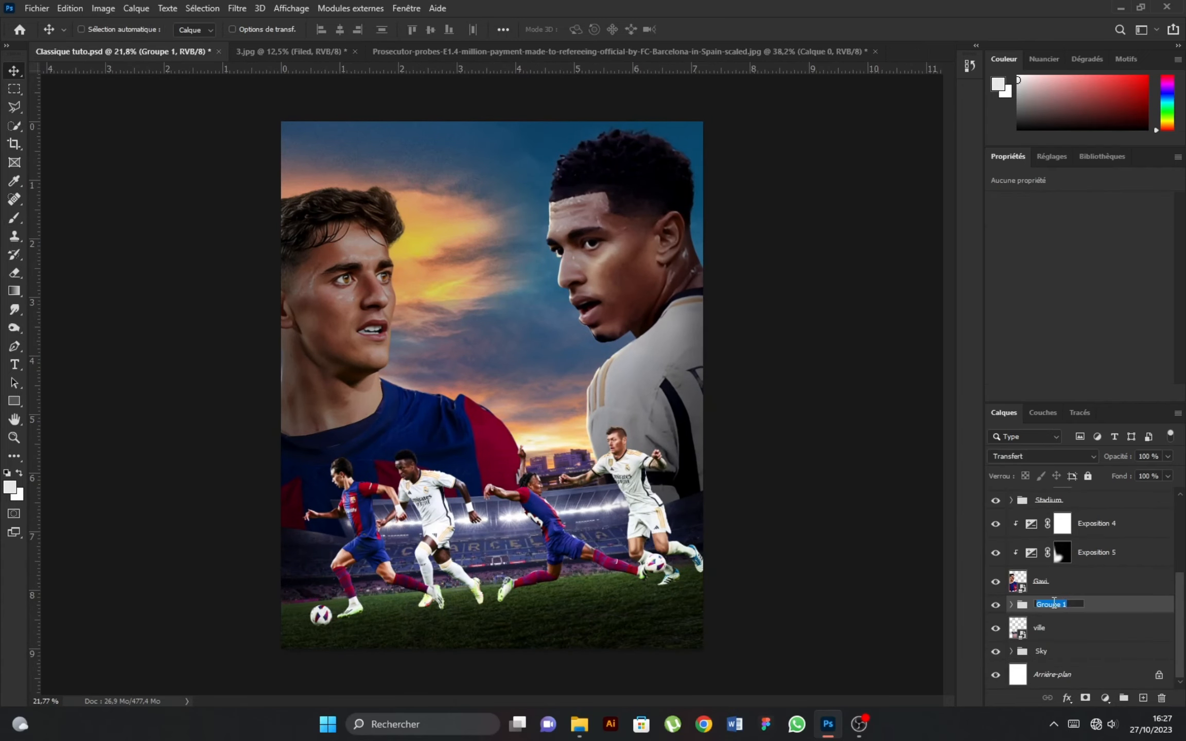
pyautogui.press('Return')
pyautogui.hotkey('ctrl', 's')
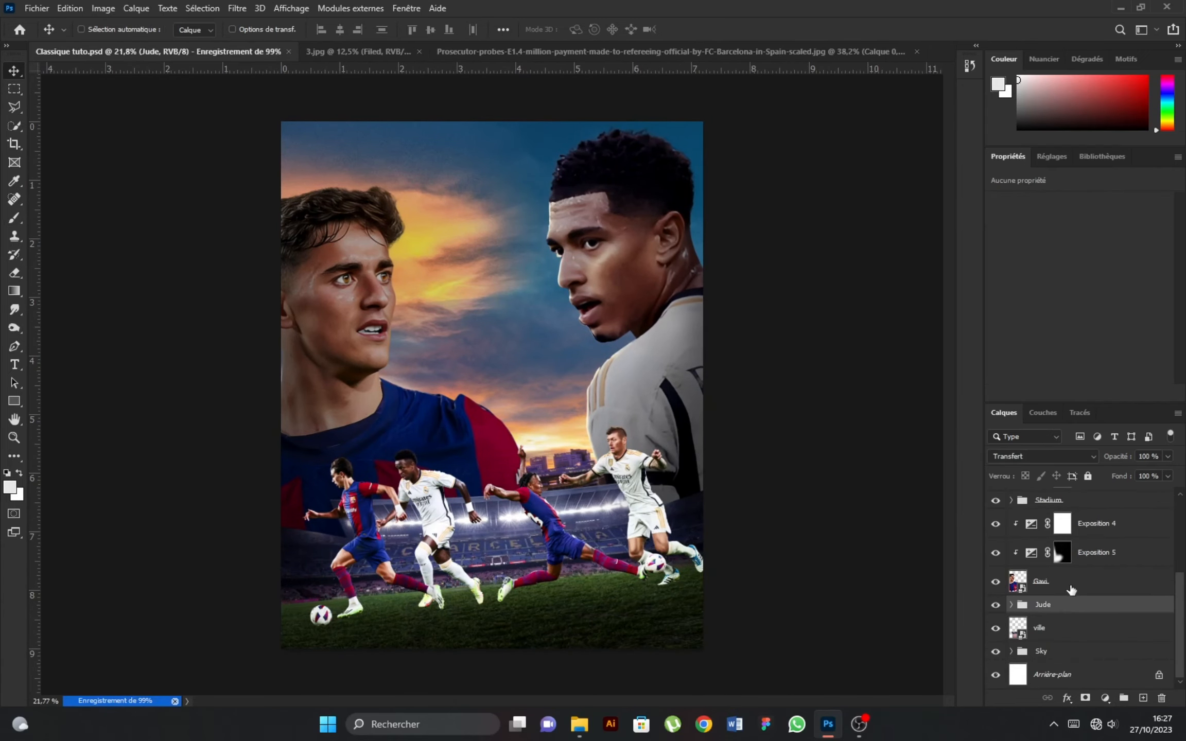
# Place the cream fill from the Jude group above Gavi's Exposure adjustments, clipped to Gavi and without its mask
pyautogui.click(1071, 590)
pyautogui.click(1096, 525)
pyautogui.click(1106, 699)
pyautogui.click(1105, 698)
pyautogui.click(1012, 605)
pyautogui.click(1116, 662)
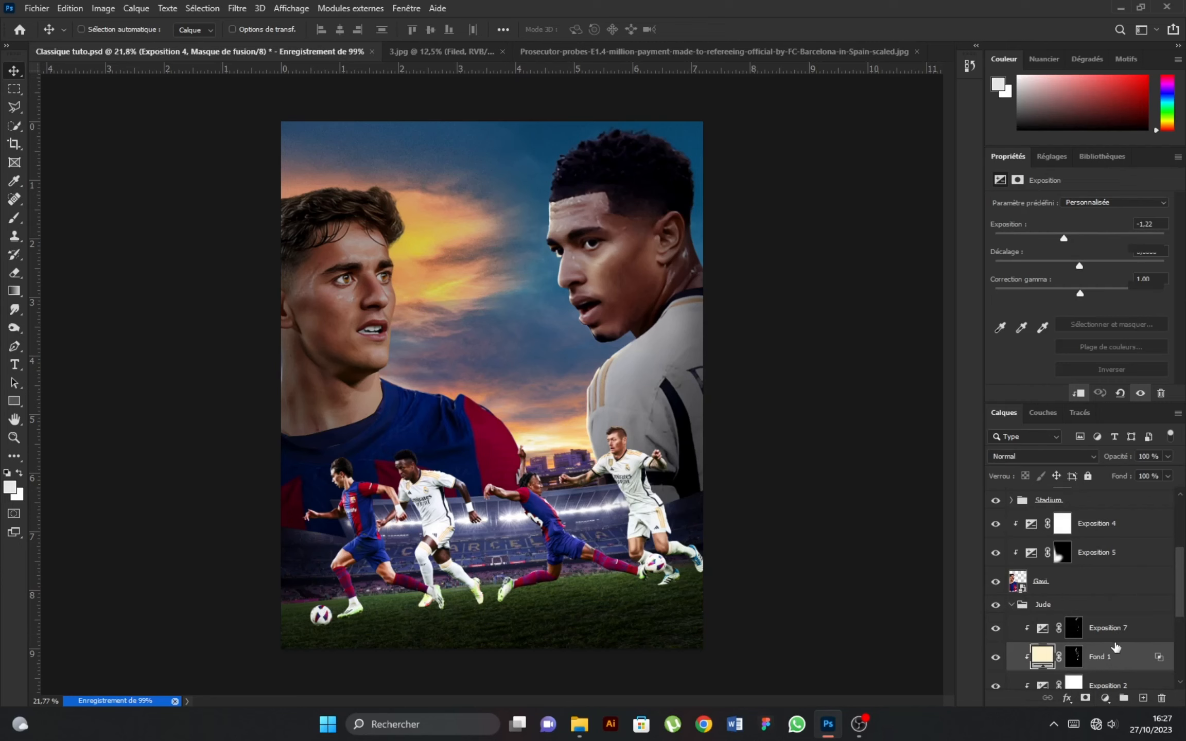
pyautogui.moveTo(1116, 647); pyautogui.dragTo(1066, 514)
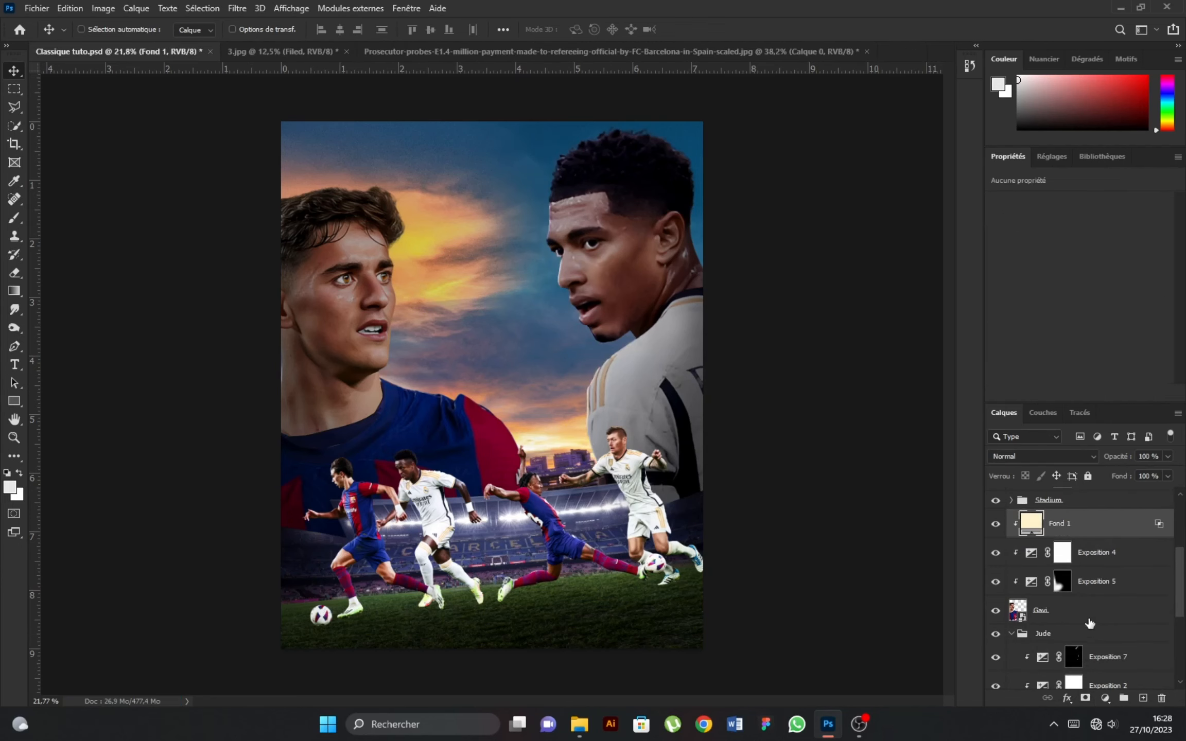
# Add a black mask to Gavi's cream fill and paint white along the edge of his face
pyautogui.click(1085, 699)
pyautogui.click(16, 219)
pyautogui.press('x')
pyautogui.scroll(7, 339, 197)
pyautogui.moveTo(319, 155)
pyautogui.mouseDown()
pyautogui.moveTo(564, 270)
pyautogui.moveTo(554, 340)
pyautogui.mouseUp()
pyautogui.moveTo(536, 403); pyautogui.dragTo(508, 430)
pyautogui.scroll(5, 513, 437)
pyautogui.moveTo(502, 339); pyautogui.dragTo(548, 586)
pyautogui.scroll(-5, 561, 361)
pyautogui.moveTo(569, 350); pyautogui.dragTo(561, 341)
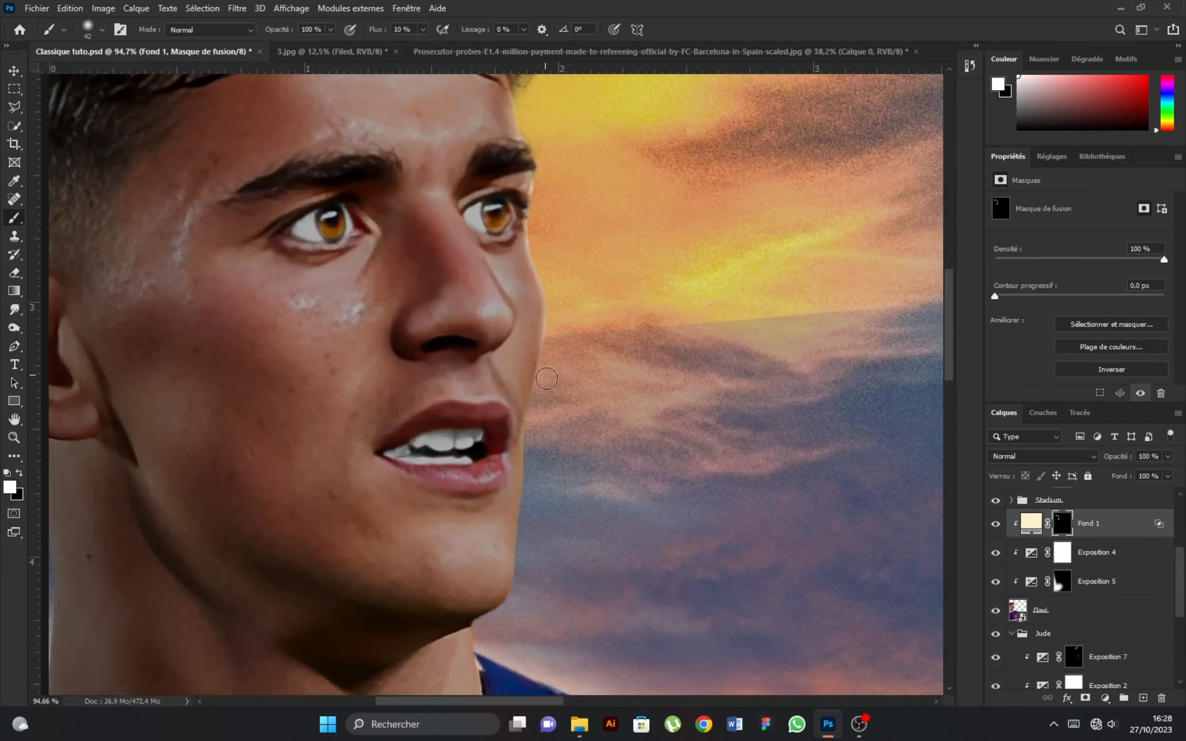
# Paint cream rim light along Gavi's chin, neck and the upper shoulder edge of his blue shirt
pyautogui.scroll(-10, 553, 352)
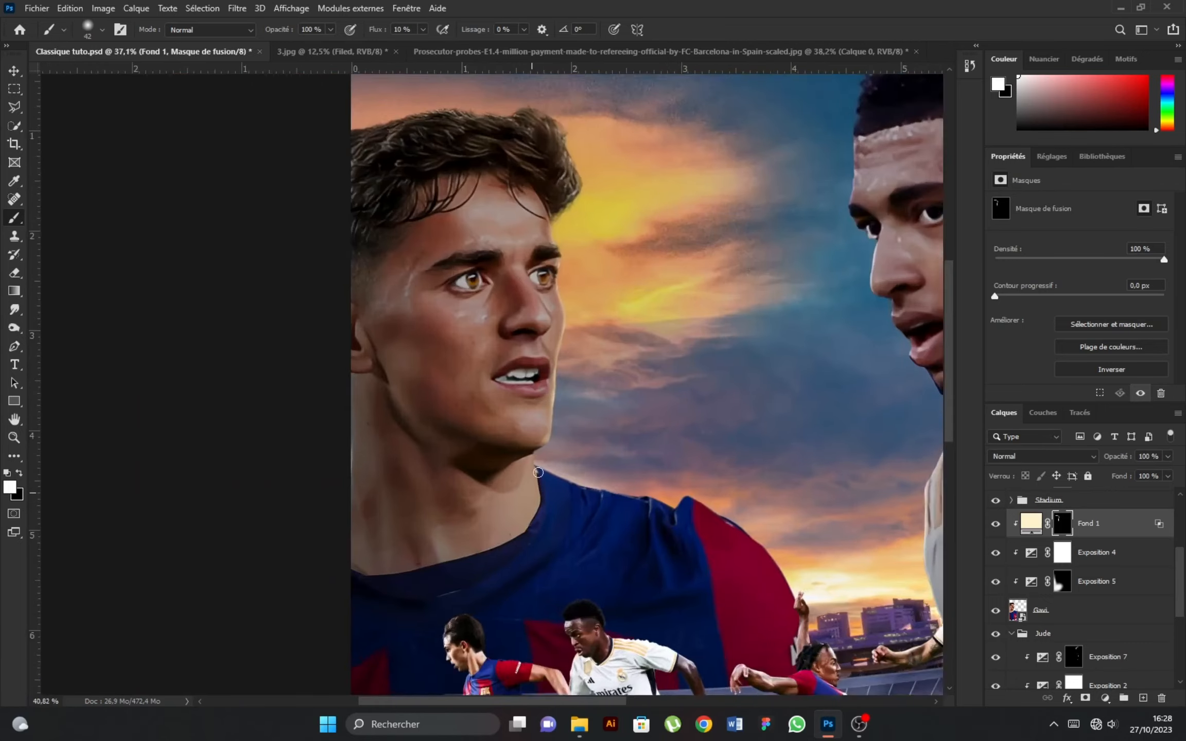
pyautogui.scroll(15, 541, 453)
pyautogui.press('x')
pyautogui.press('x')
pyautogui.moveTo(481, 441); pyautogui.dragTo(486, 449)
pyautogui.press('x')
pyautogui.press('x')
pyautogui.moveTo(546, 479)
pyautogui.mouseDown()
pyautogui.moveTo(534, 472)
pyautogui.moveTo(744, 548)
pyautogui.mouseUp()
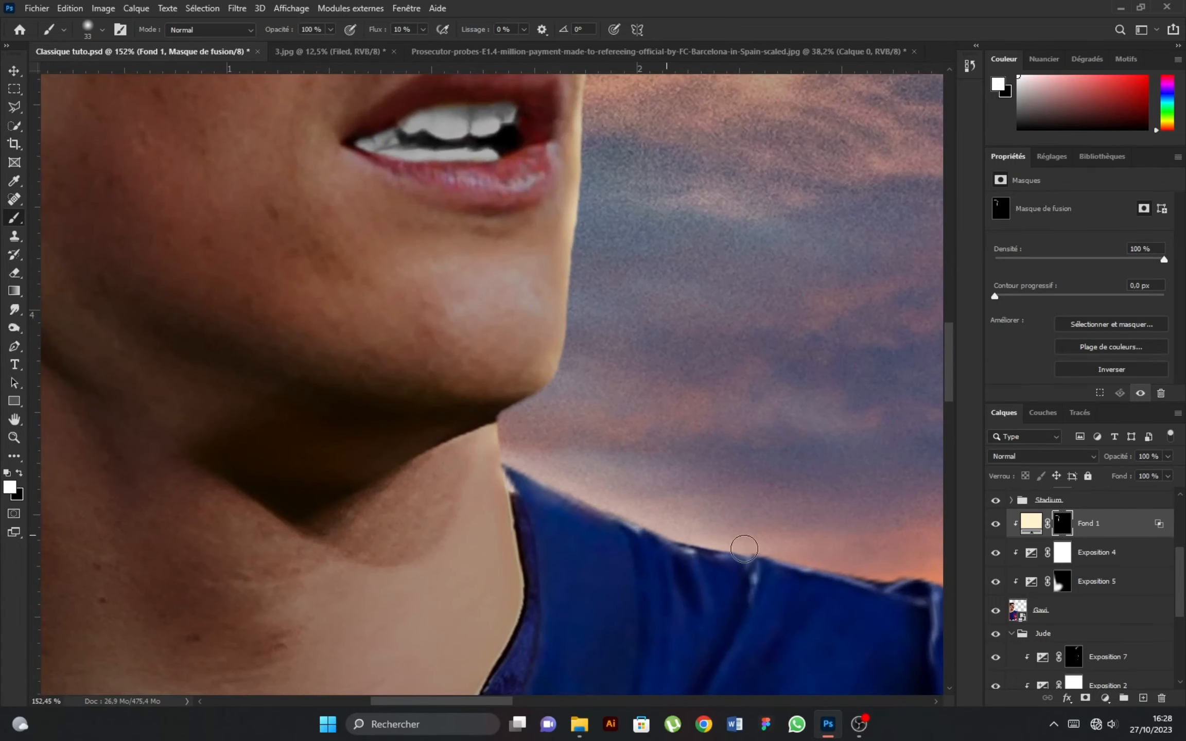
pyautogui.moveTo(652, 533); pyautogui.dragTo(865, 577)
pyautogui.scroll(-3, 667, 502)
pyautogui.keyDown('alt'); pyautogui.rightClick(664, 503); pyautogui.keyUp('alt')
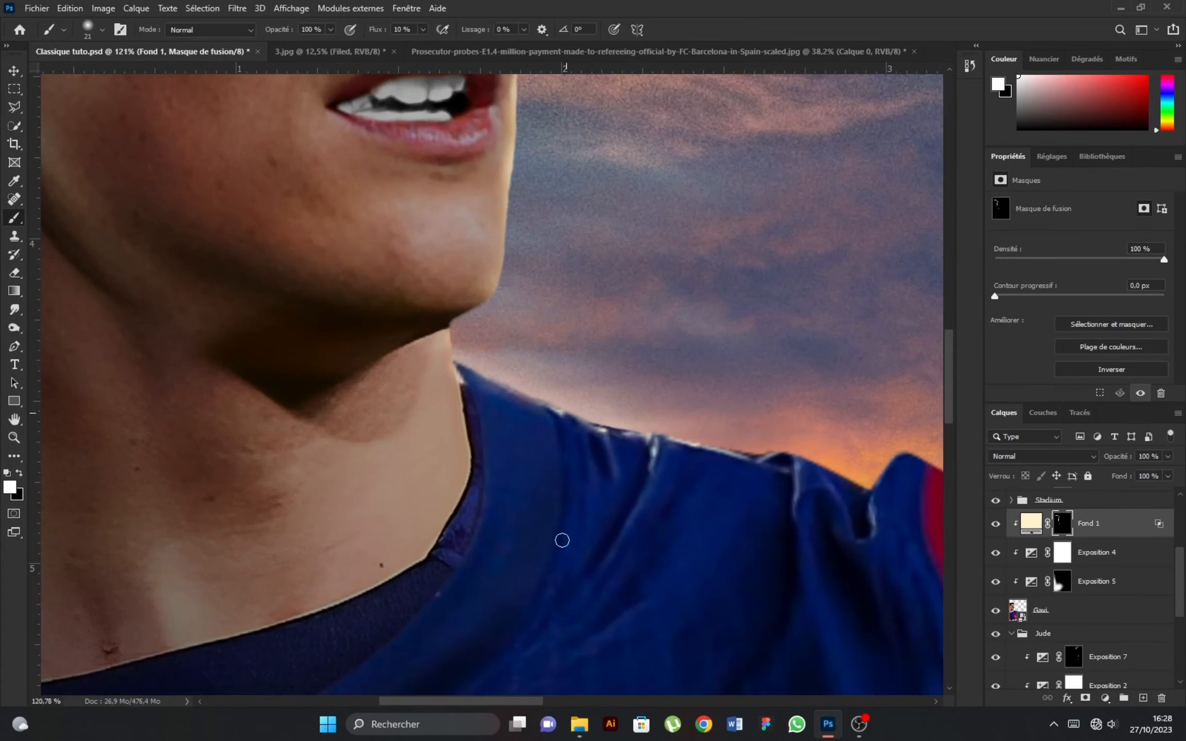
# Continue the cream rim light along the shirt folds and the outer edge of Gavi's red sleeve
pyautogui.moveTo(810, 471); pyautogui.dragTo(503, 357)
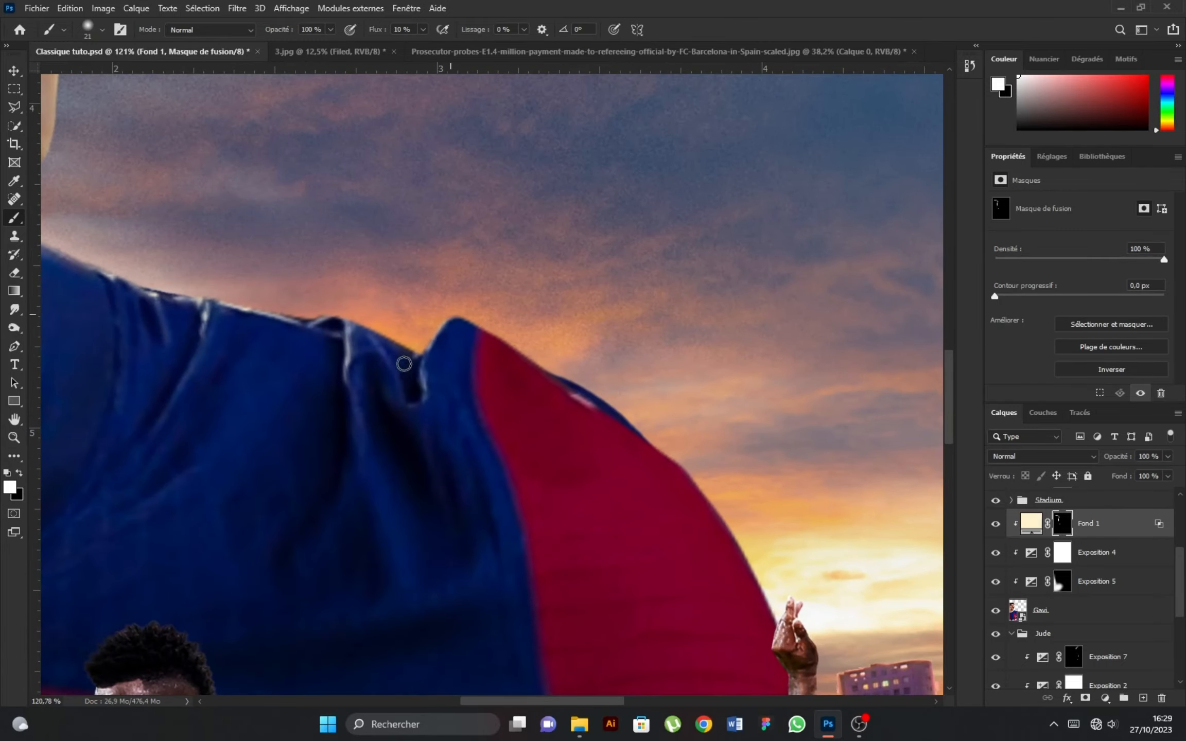
pyautogui.moveTo(664, 608); pyautogui.dragTo(484, 335)
pyautogui.scroll(-1, 487, 466)
pyautogui.moveTo(458, 227); pyautogui.dragTo(536, 376)
pyautogui.scroll(-8, 479, 360)
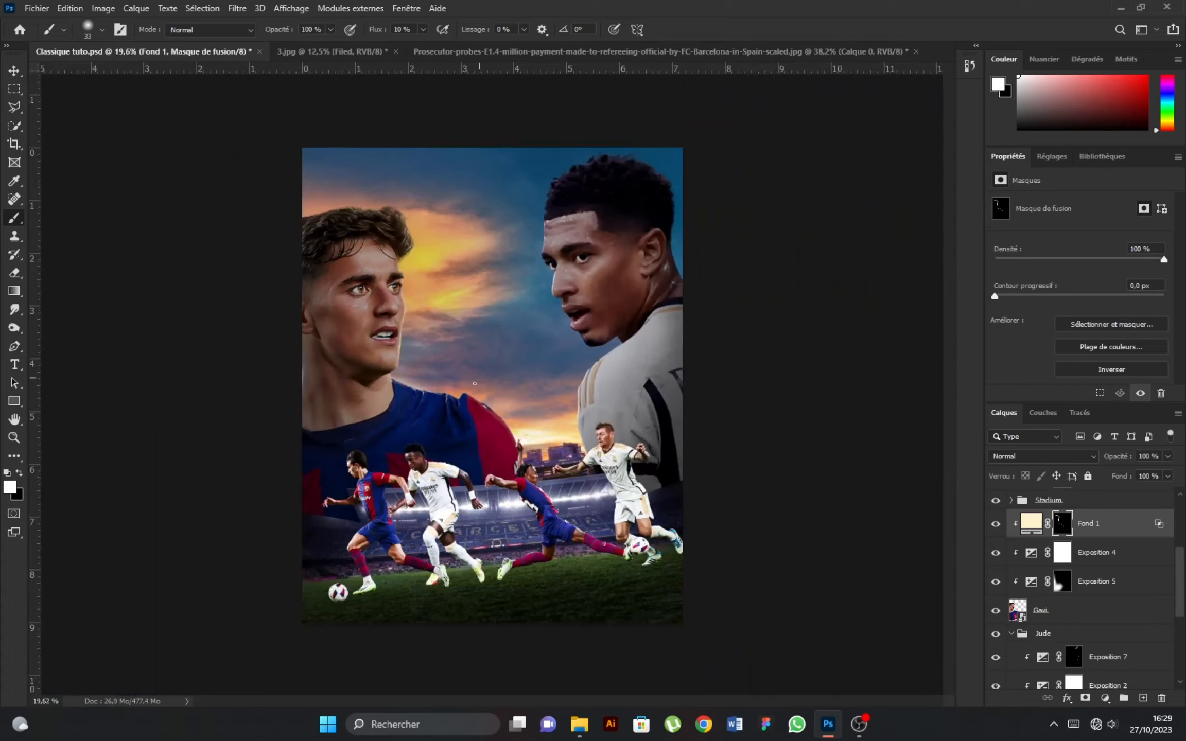
# Brush soft cream light onto Gavi on the fill's mask with a larger brush
pyautogui.scroll(6, 382, 260)
pyautogui.keyDown('alt'); pyautogui.rightClick(301, 393); pyautogui.keyUp('alt')
pyautogui.moveTo(290, 377)
pyautogui.mouseDown()
pyautogui.moveTo(307, 415)
pyautogui.moveTo(306, 398)
pyautogui.mouseUp()
pyautogui.press('x')
pyautogui.scroll(-8, 376, 402)
pyautogui.scroll(1, 351, 315)
# Add an Exposure adjustment clipped above Gavi's cream fill, raise its exposure, and invert its mask to black
pyautogui.click(1106, 699)
pyautogui.click(1061, 527)
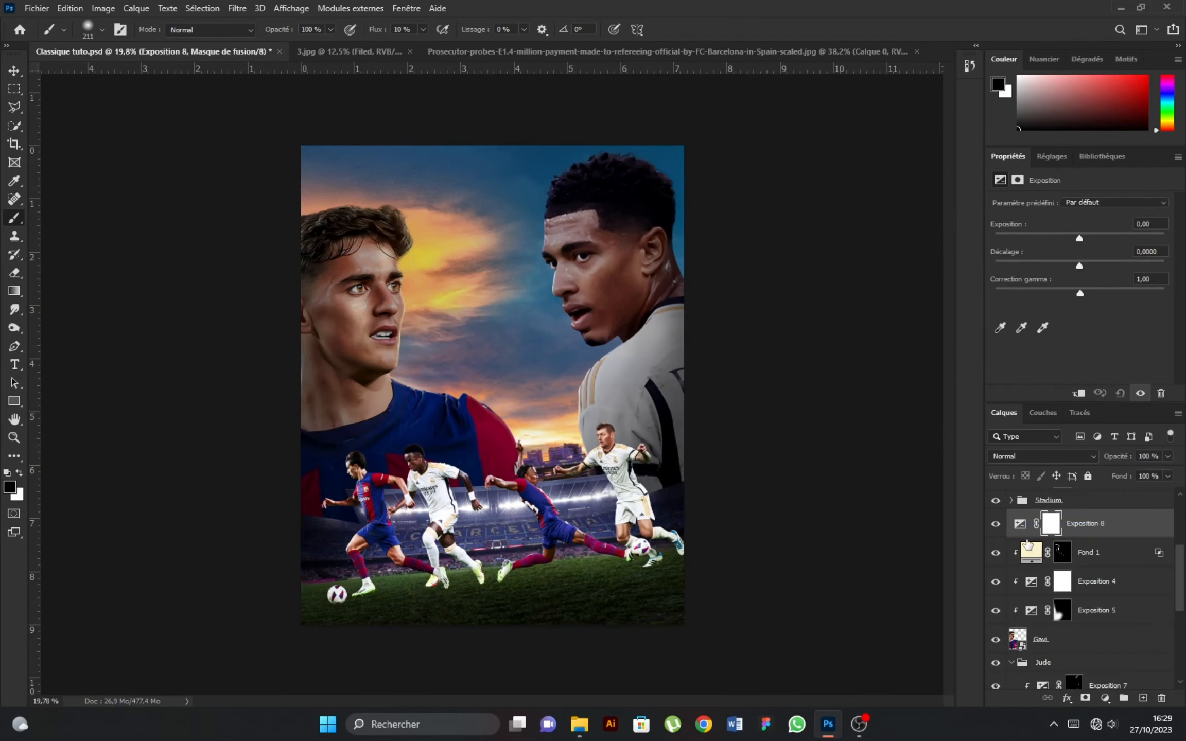
pyautogui.moveTo(1080, 238); pyautogui.dragTo(1098, 238)
pyautogui.click(1064, 531)
pyautogui.hotkey('ctrl', 'i')
pyautogui.press('x')
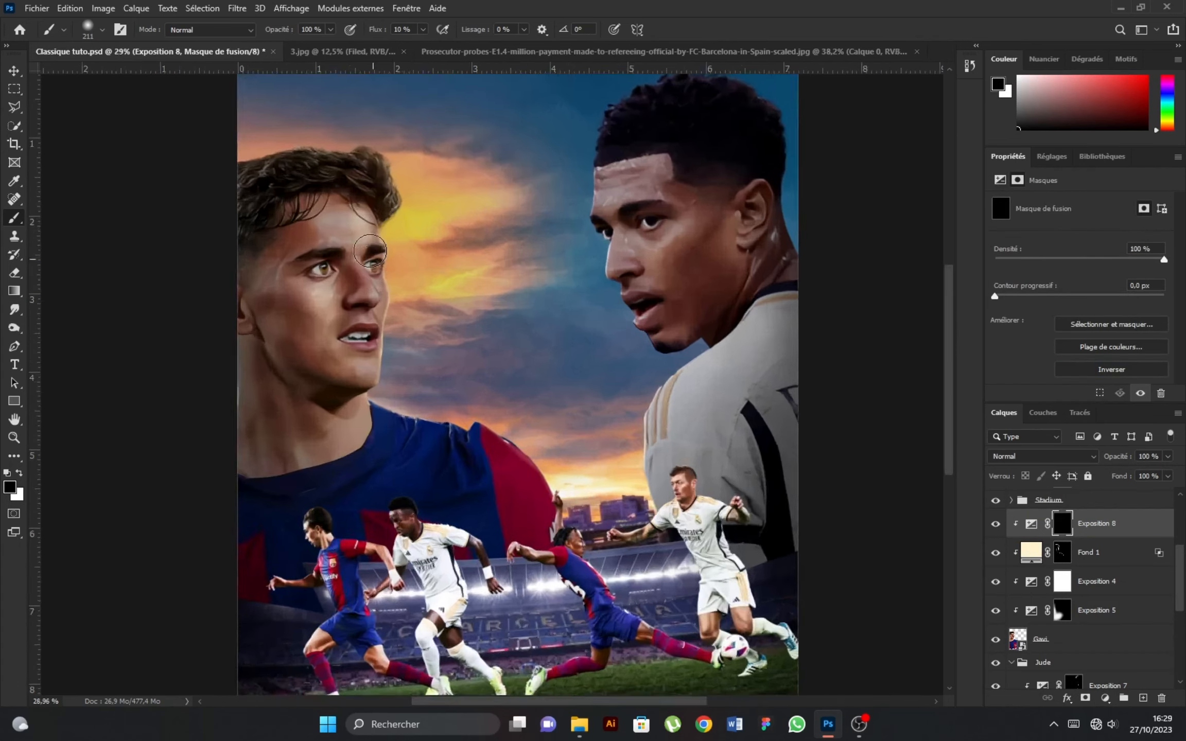
# Paint white on Gavi's new Exposure mask with a 29 px brush along the edge of his face
pyautogui.scroll(8, 405, 278)
pyautogui.scroll(2, 405, 274)
pyautogui.press('[')
pyautogui.press('[')
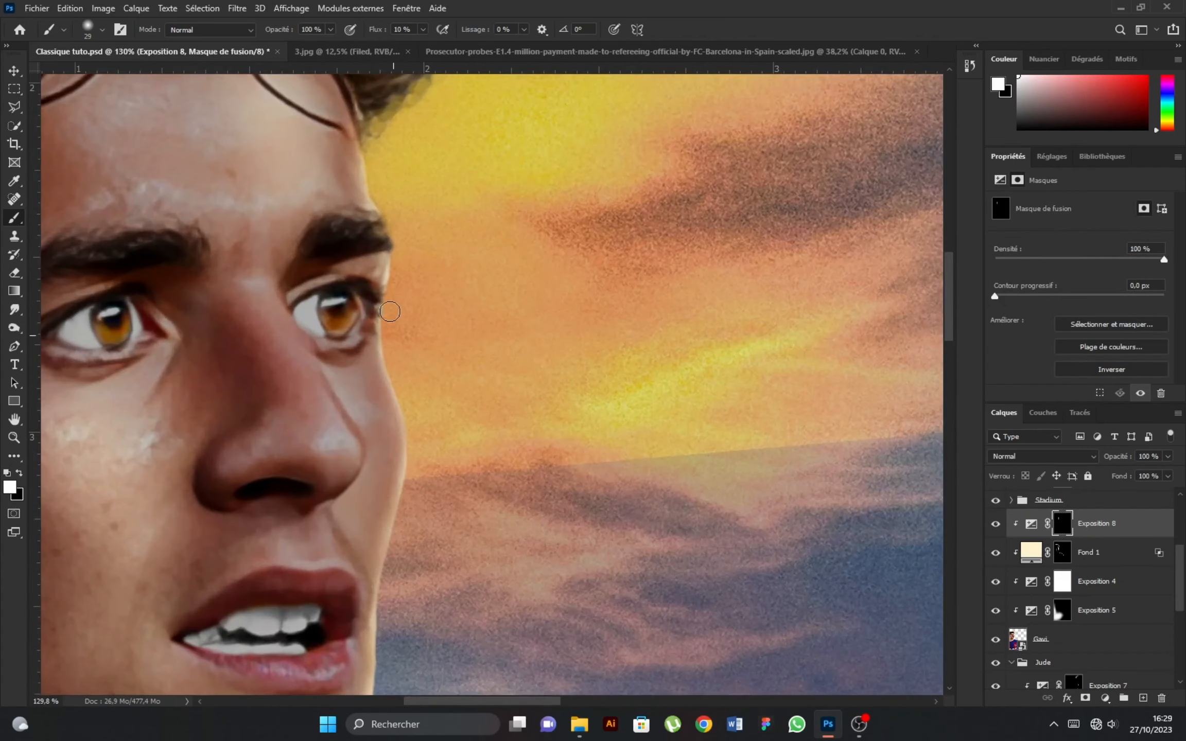
pyautogui.scroll(-5, 408, 296)
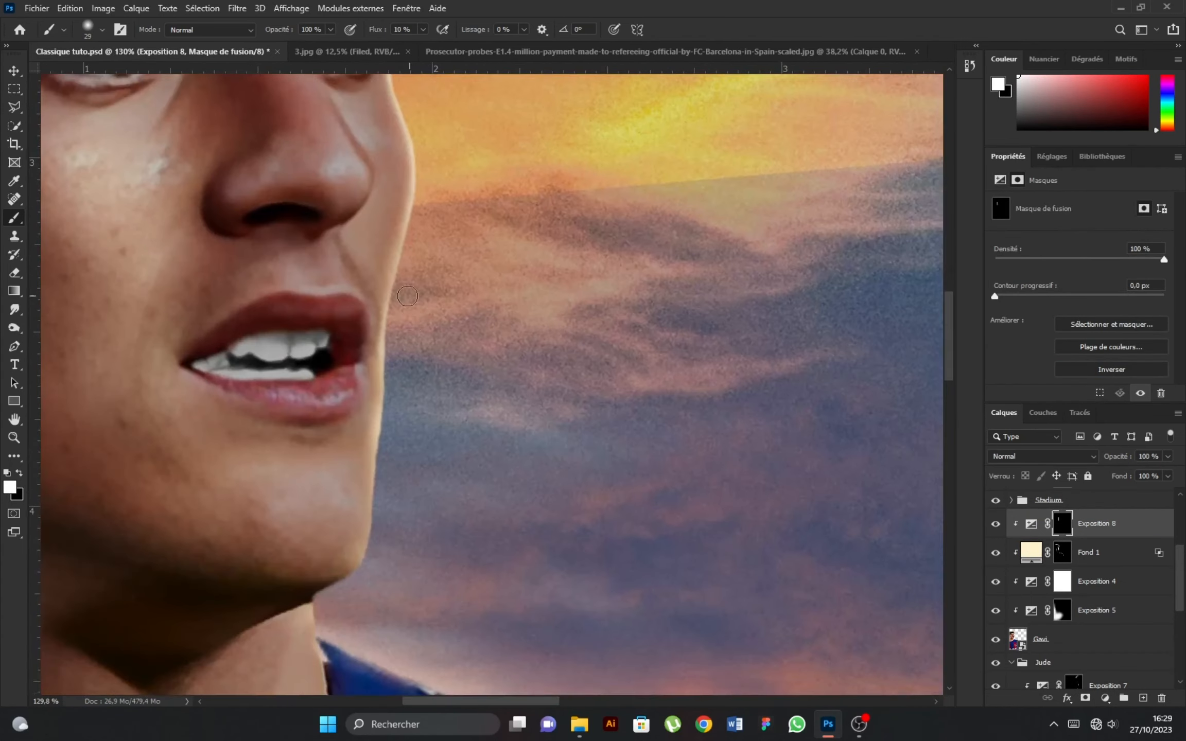
pyautogui.press('x')
pyautogui.scroll(-8, 384, 431)
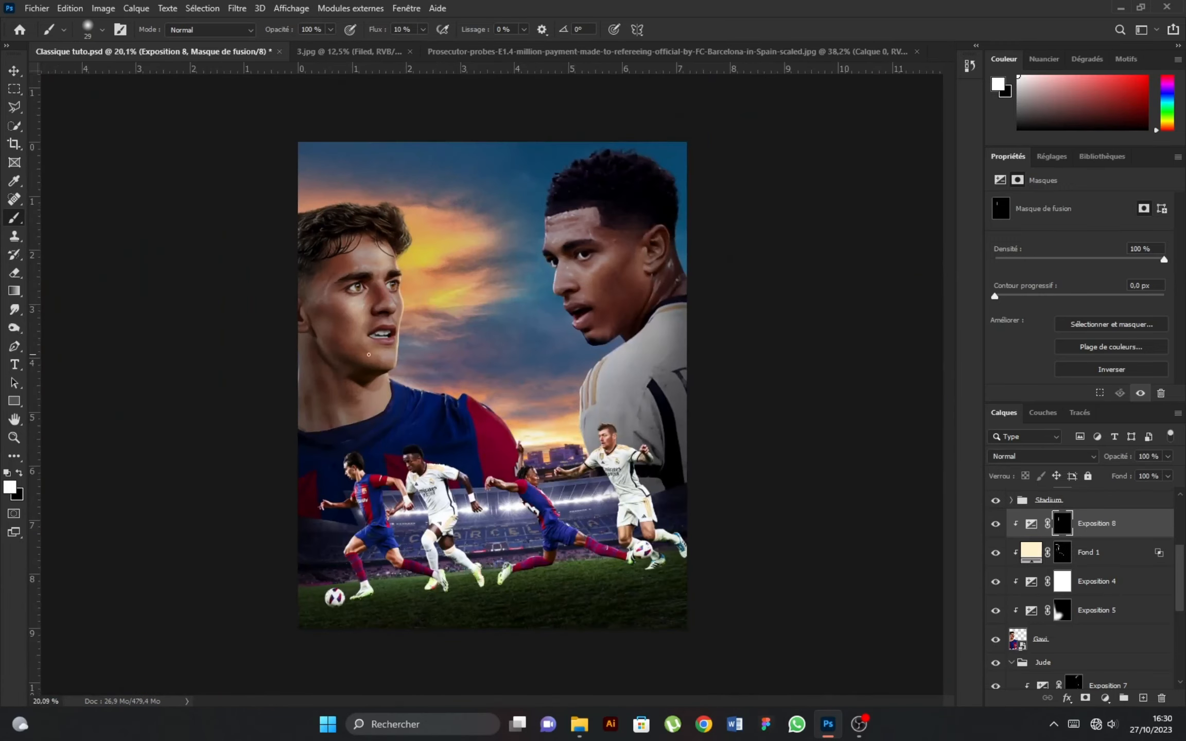
# Paint the Exposure mask white along Gavi's neck, shirt shoulder and red sleeve to brighten the rim light
pyautogui.scroll(6, 365, 304)
pyautogui.press('x')
pyautogui.scroll(5, 383, 423)
pyautogui.moveTo(424, 495); pyautogui.dragTo(375, 496)
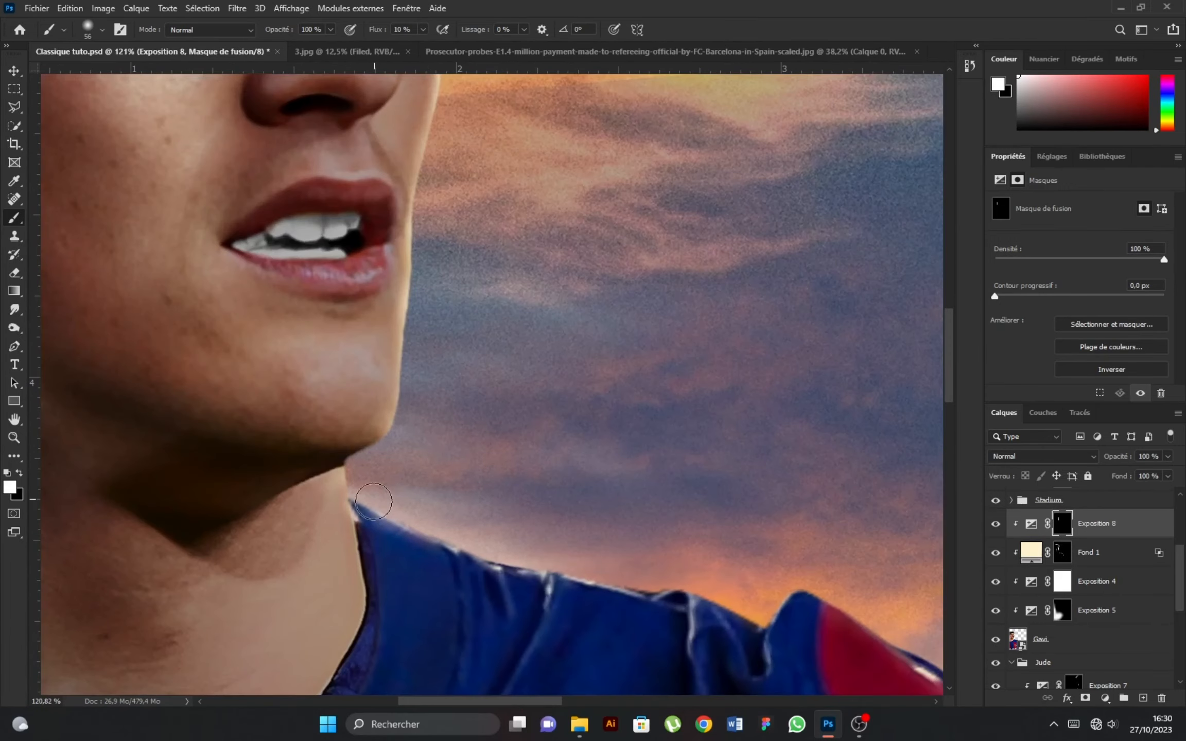
pyautogui.moveTo(587, 563); pyautogui.dragTo(690, 592)
pyautogui.scroll(-3, 546, 493)
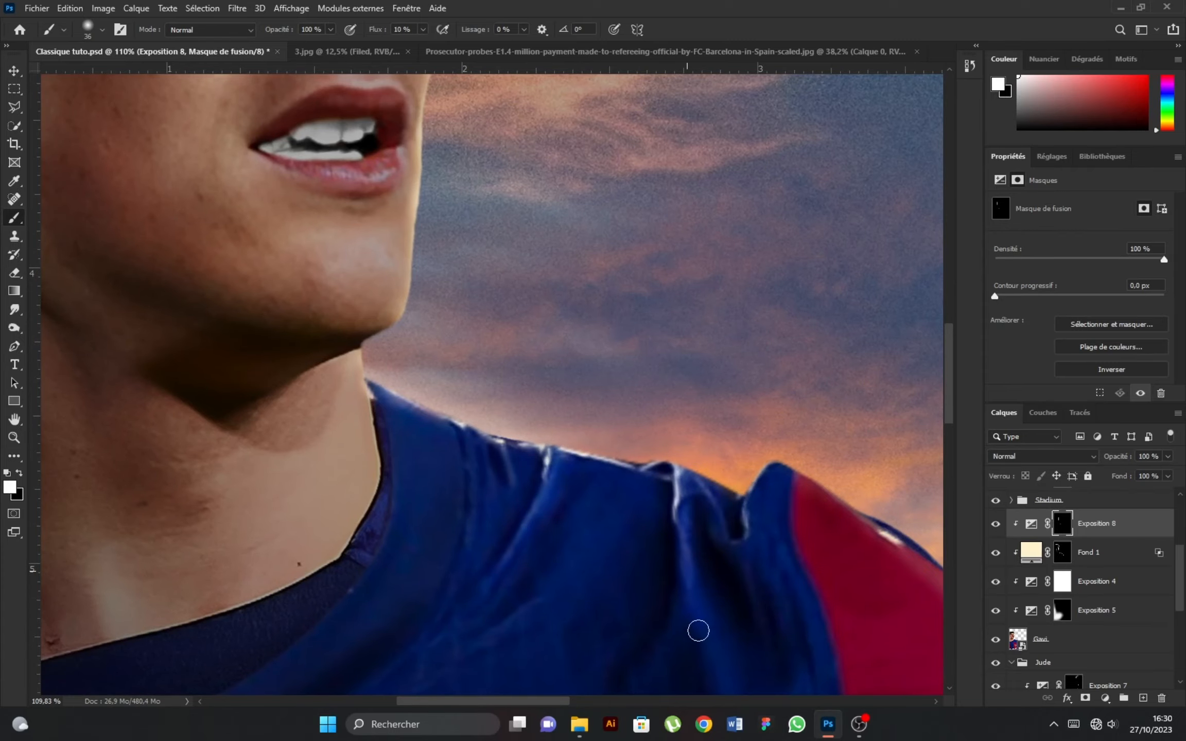
pyautogui.scroll(-6, 685, 524)
pyautogui.scroll(4, 525, 350)
pyautogui.moveTo(667, 480); pyautogui.dragTo(692, 480)
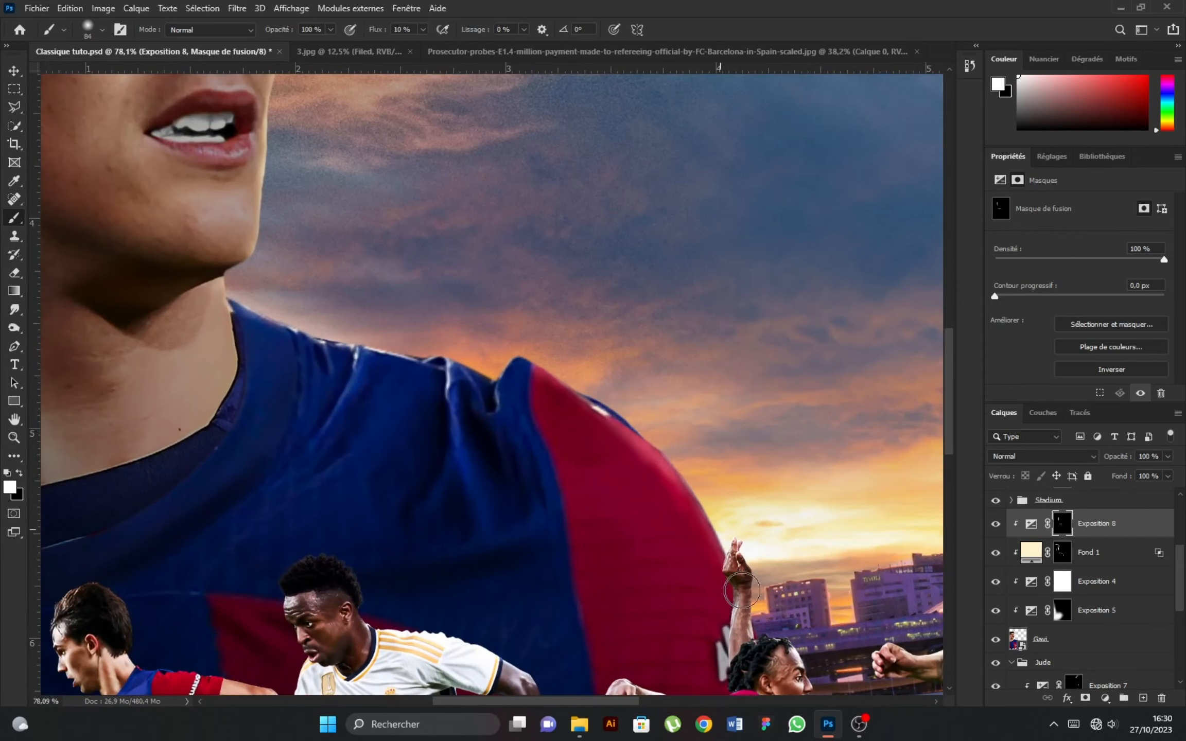
# Brush soft extra brightness onto Gavi on the Exposure mask with a brush of about 241 px
pyautogui.scroll(-8, 502, 380)
pyautogui.scroll(4, 348, 309)
pyautogui.moveTo(313, 293)
pyautogui.mouseDown()
pyautogui.moveTo(353, 293)
pyautogui.moveTo(319, 381)
pyautogui.mouseUp()
pyautogui.scroll(-6, 330, 346)
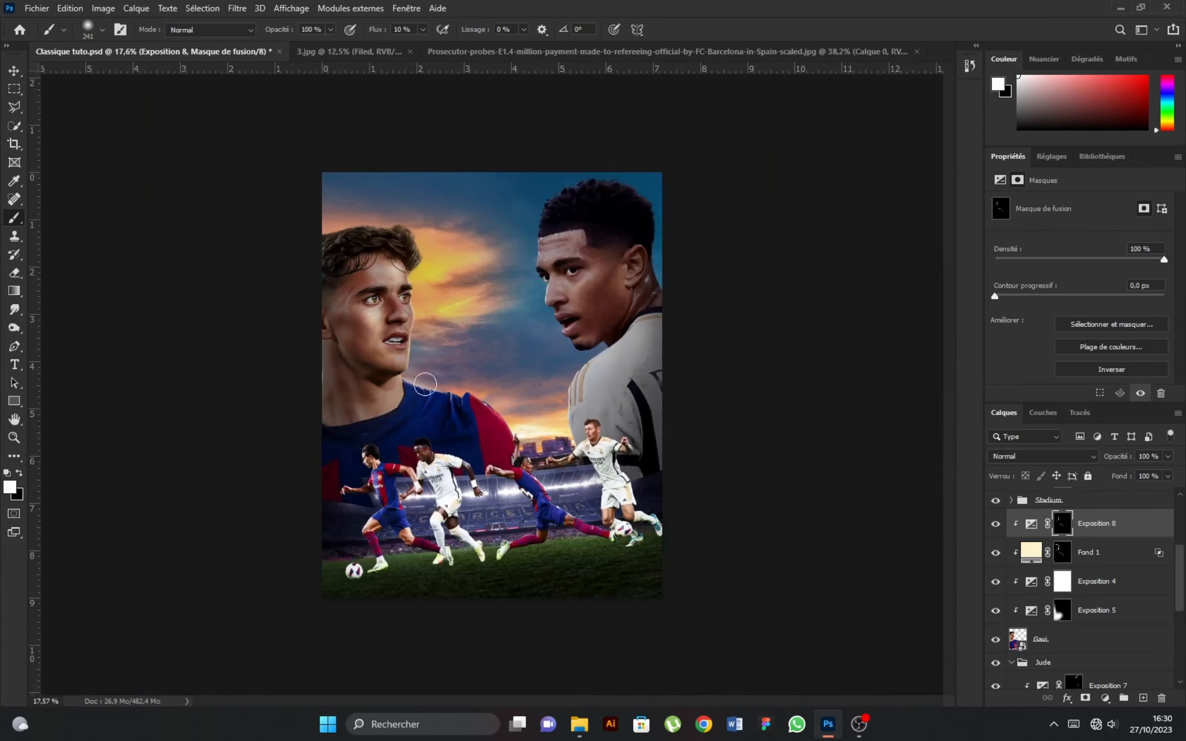
# Tone down the brightness on Gavi's cheek by painting black on his rim-light Exposure mask
pyautogui.scroll(6, 329, 346)
pyautogui.press('x')
pyautogui.moveTo(325, 325); pyautogui.dragTo(308, 281)
pyautogui.scroll(2, 384, 278)
# Select the cream fill's mask and inspect the glow along Gavi's face, jaw and shoulder against the whole poster
pyautogui.click(1062, 553)
pyautogui.press('x')
pyautogui.scroll(3, 407, 243)
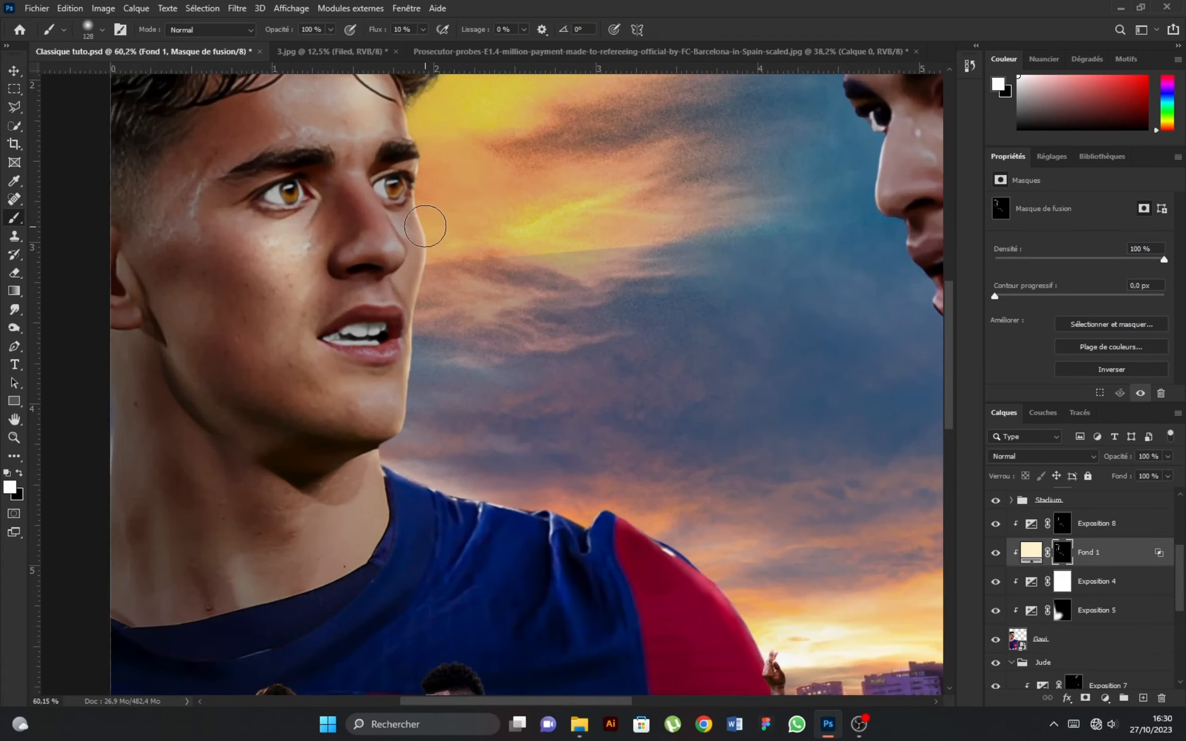
pyautogui.scroll(-4, 524, 389)
pyautogui.scroll(6, 543, 349)
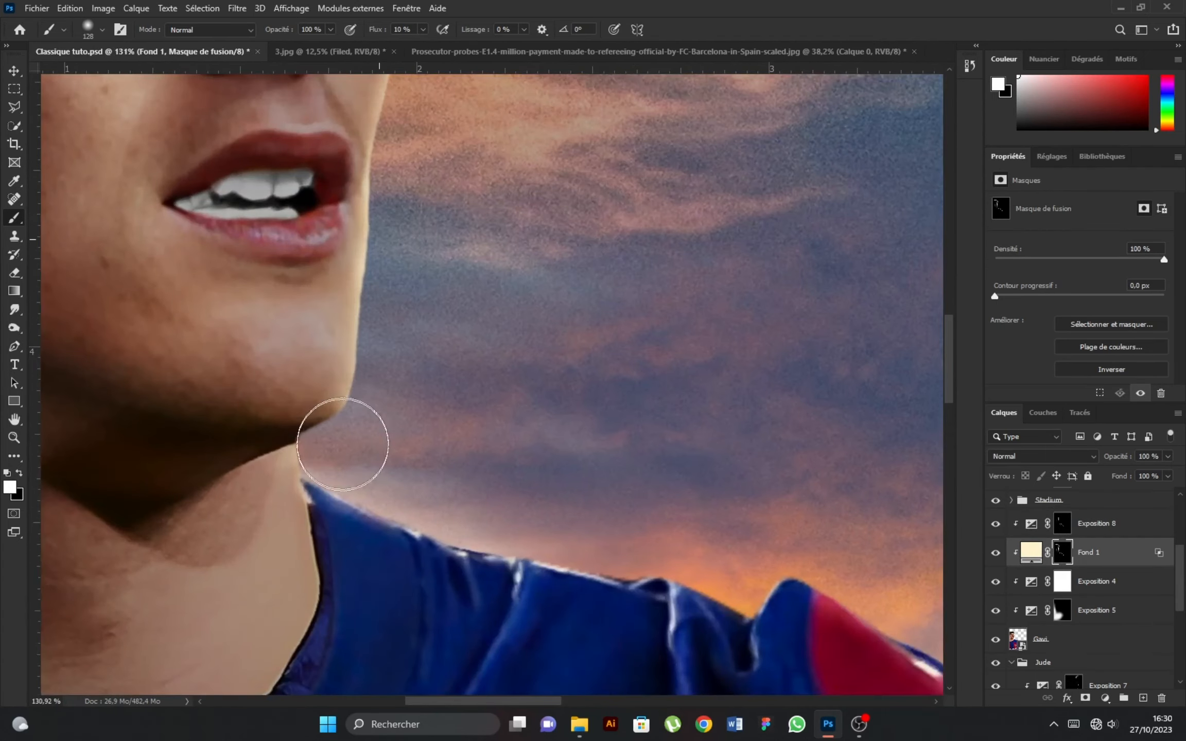
pyautogui.scroll(-6, 369, 312)
pyautogui.press('x')
pyautogui.scroll(2, 440, 373)
pyautogui.scroll(-3, 416, 246)
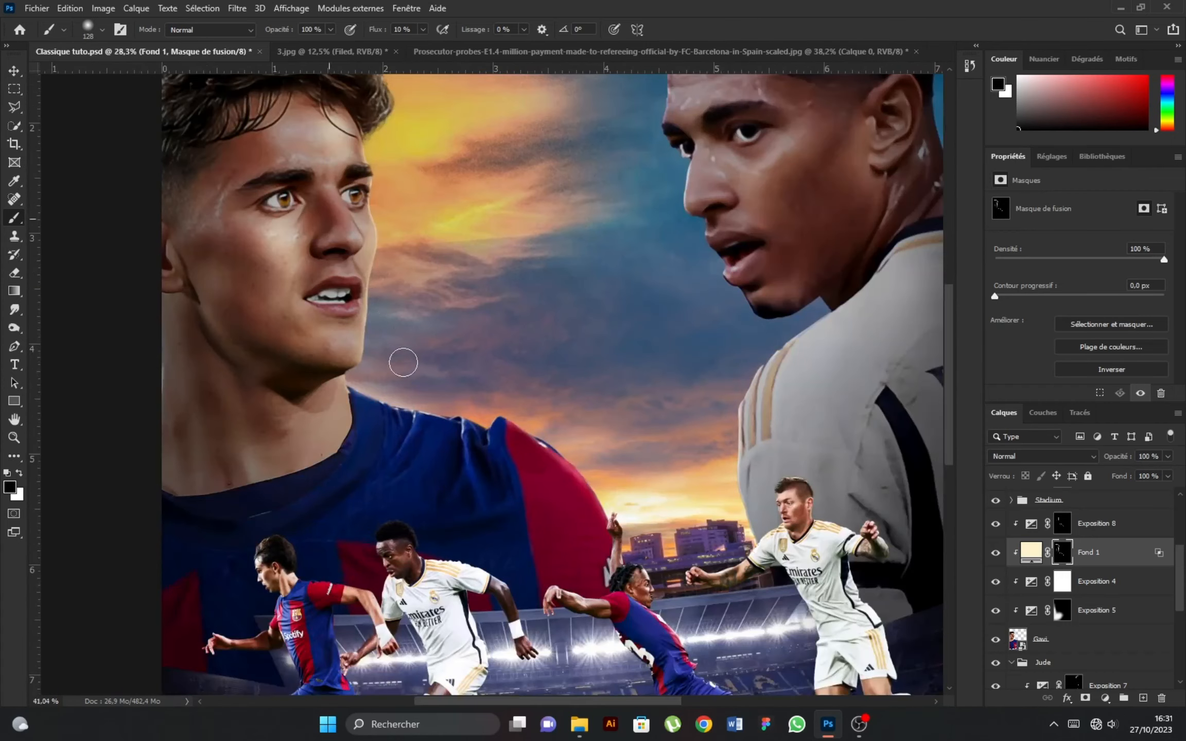
pyautogui.scroll(-5, 426, 280)
pyautogui.scroll(4, 345, 236)
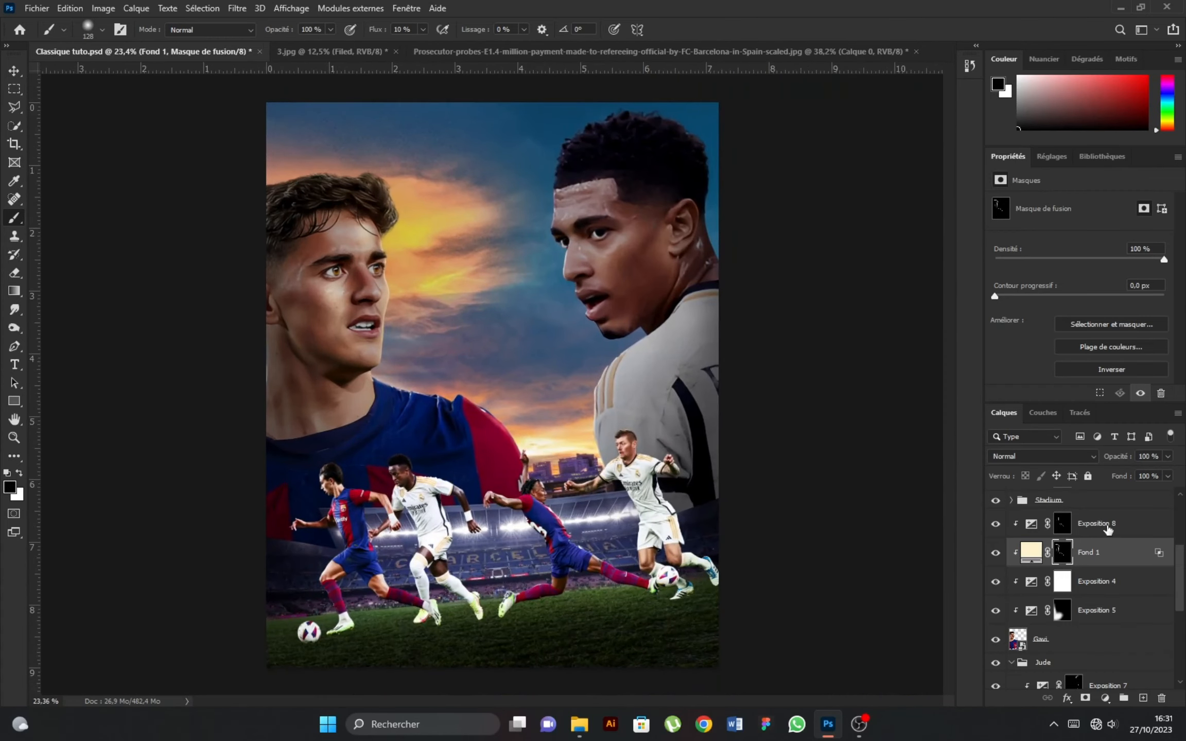
# Group Gavi's cut-out with its clipped adjustment layers and name the group Gavi
pyautogui.click(1109, 529)
pyautogui.click(1012, 663)
pyautogui.keyDown('shift'); pyautogui.click(1049, 647); pyautogui.keyUp('shift')
pyautogui.hotkey('ctrl', 'g')
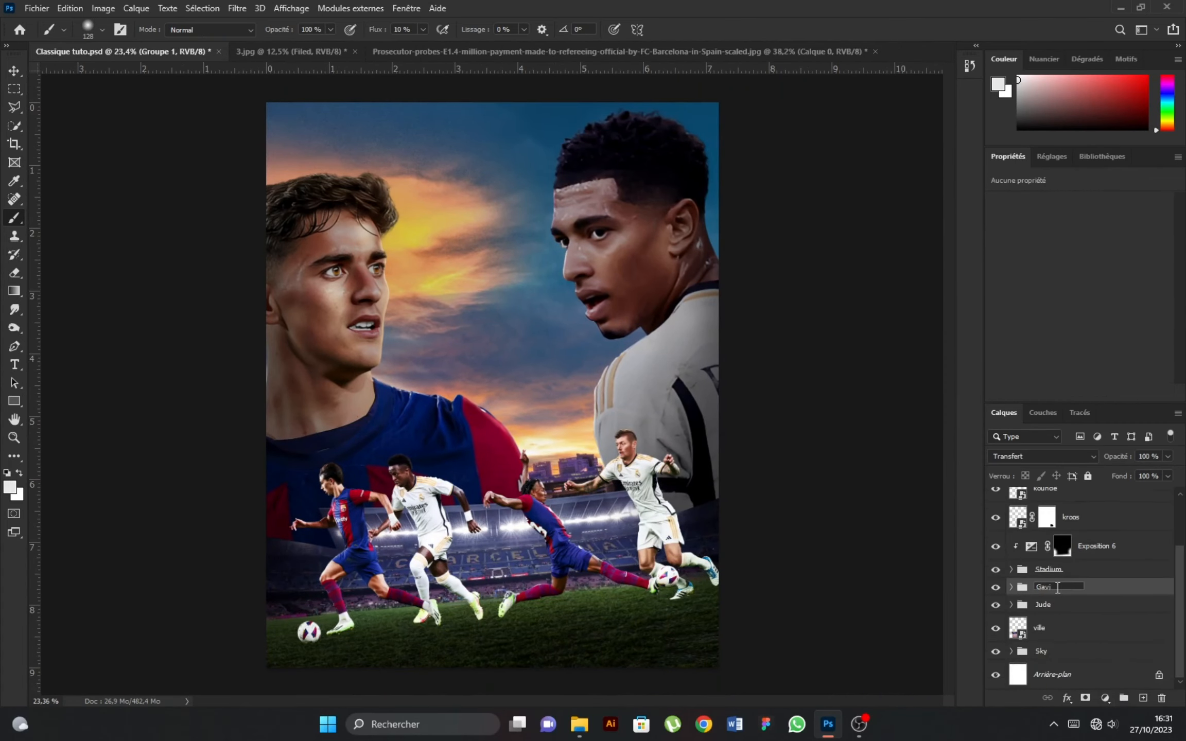
pyautogui.press('Return')
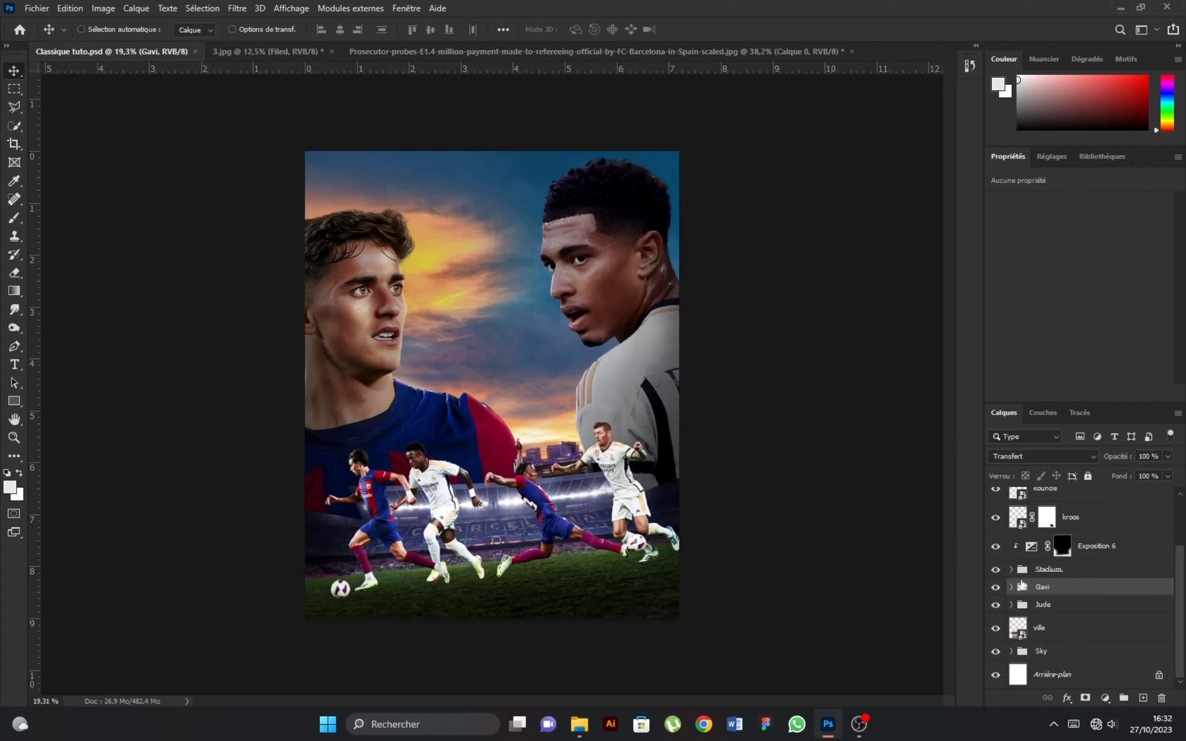
# Add an Exposure adjustment clipped to the kroos layer and lower its exposure to -1.28 to darken him
pyautogui.scroll(2, 1067, 577)
pyautogui.click(1085, 597)
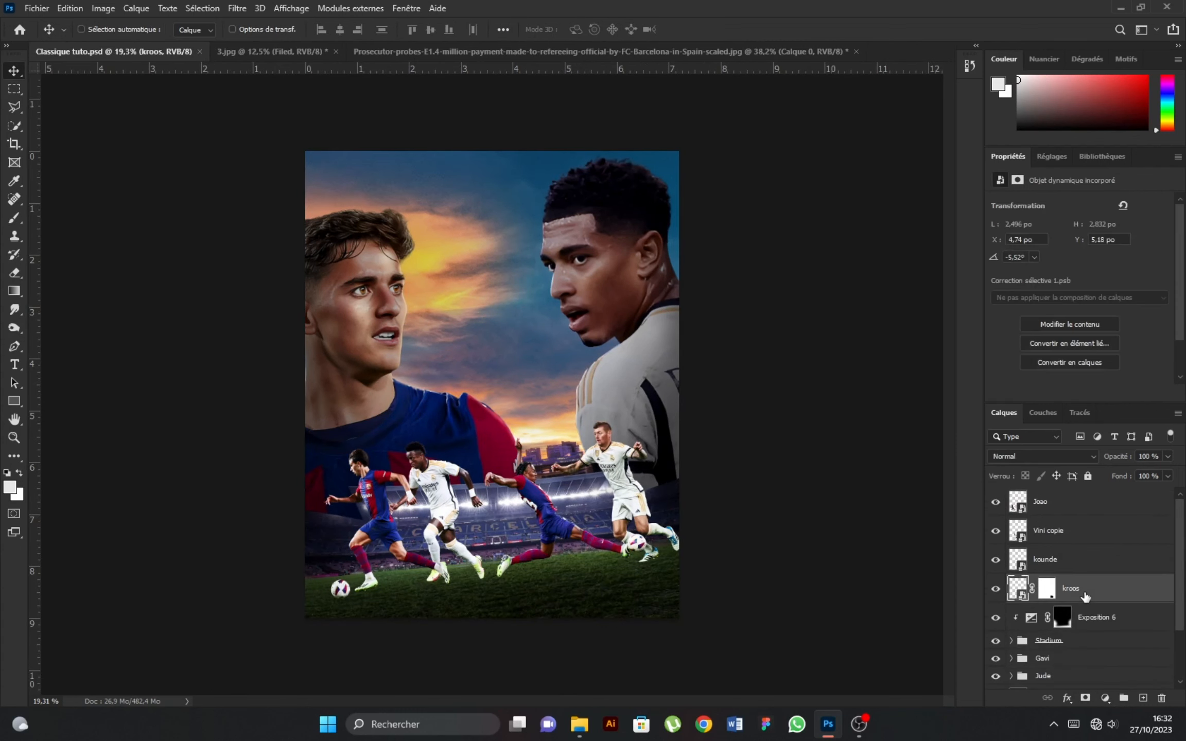
pyautogui.click(1106, 697)
pyautogui.click(1076, 517)
pyautogui.moveTo(1080, 238); pyautogui.dragTo(1075, 238)
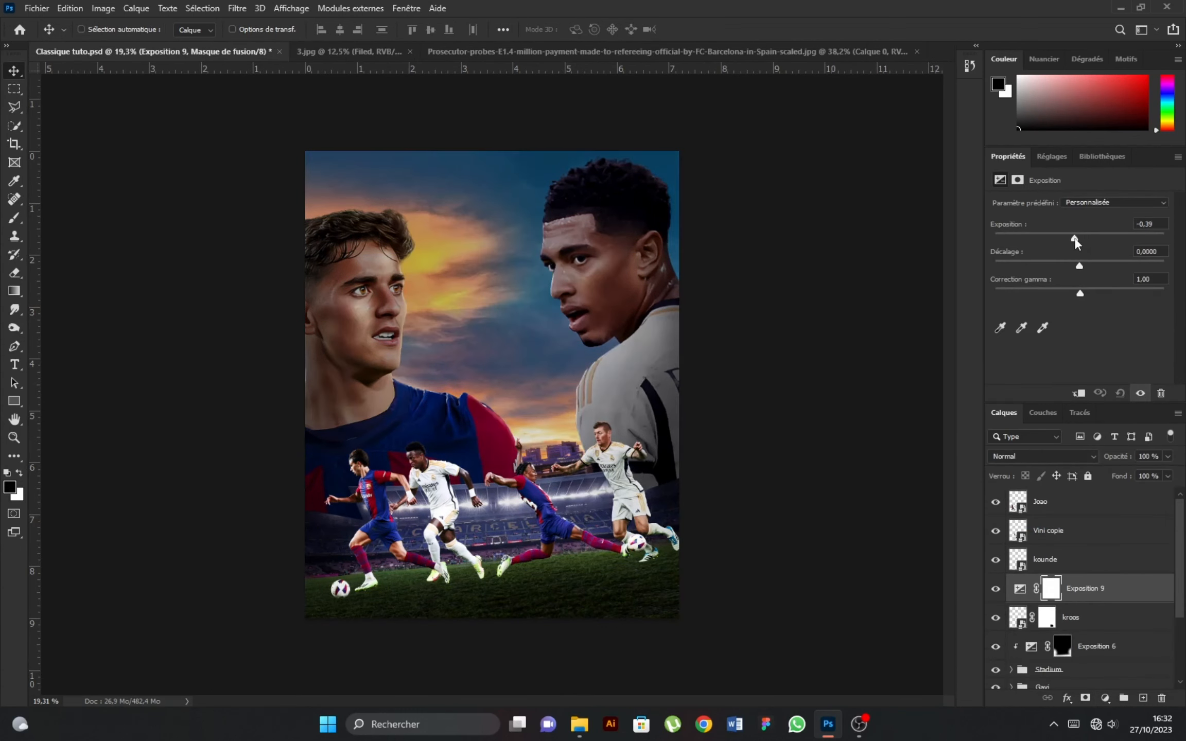
pyautogui.keyDown('alt'); pyautogui.click(1021, 603); pyautogui.keyUp('alt')
pyautogui.scroll(5, 628, 507)
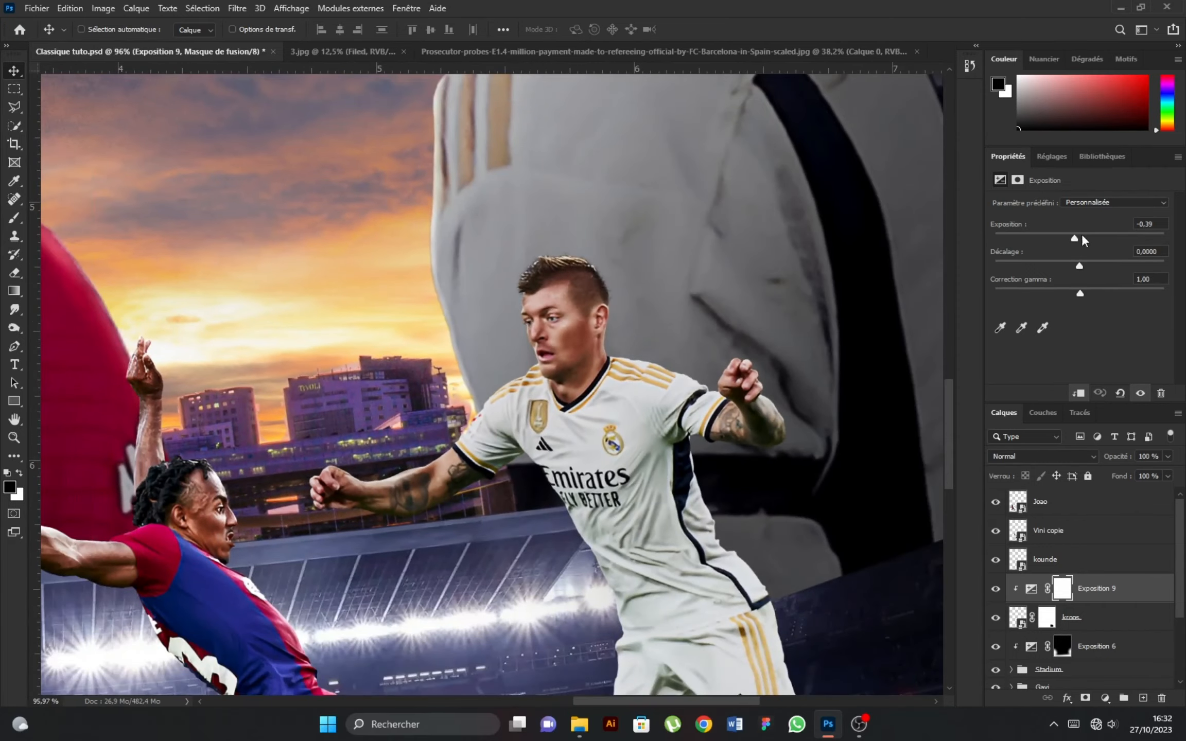
pyautogui.moveTo(1075, 239); pyautogui.dragTo(1068, 240)
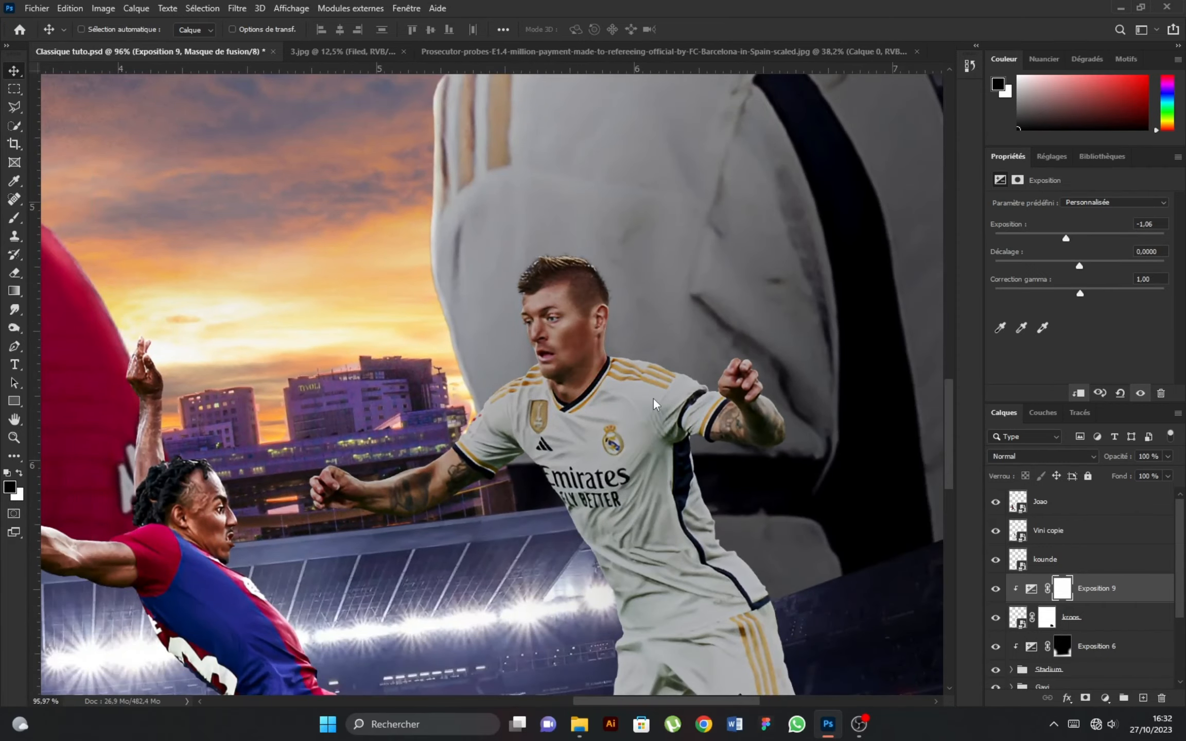
pyautogui.scroll(-4, 654, 405)
# Add a second Exposure adjustment clipped to kroos, raise its exposure to +1.72, and invert its mask to black
pyautogui.click(1106, 699)
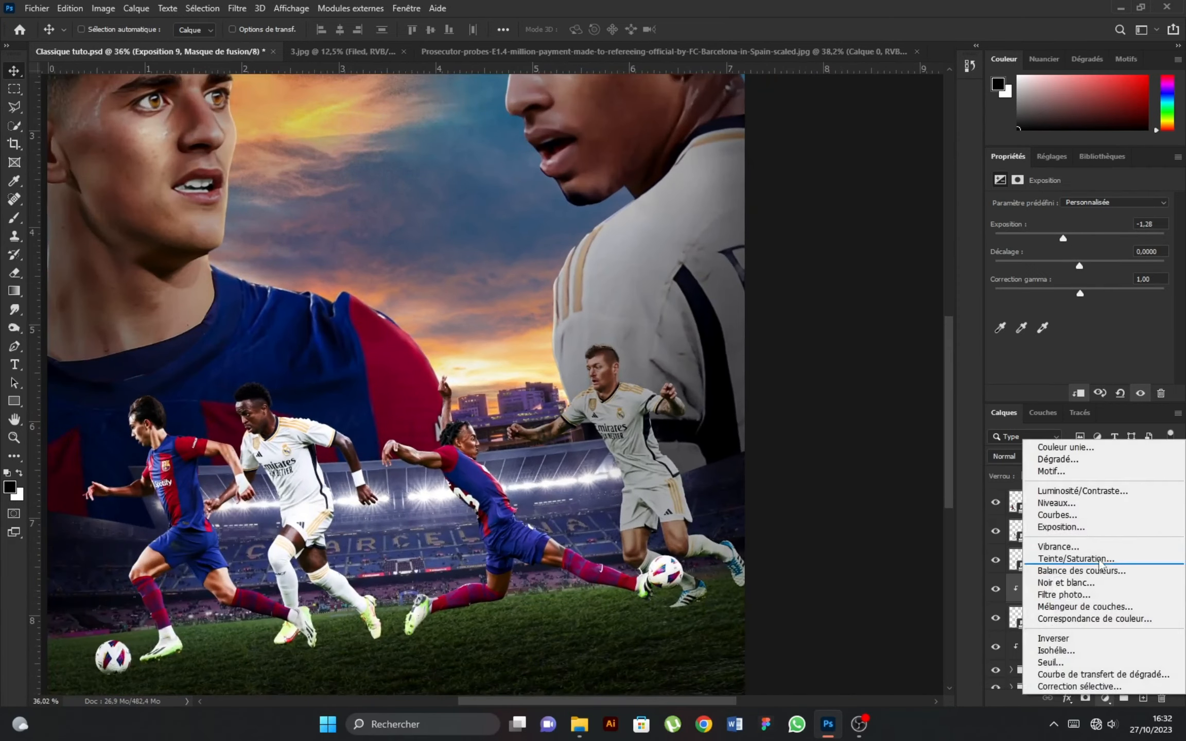
pyautogui.click(1051, 529)
pyautogui.moveTo(1079, 241); pyautogui.dragTo(1101, 241)
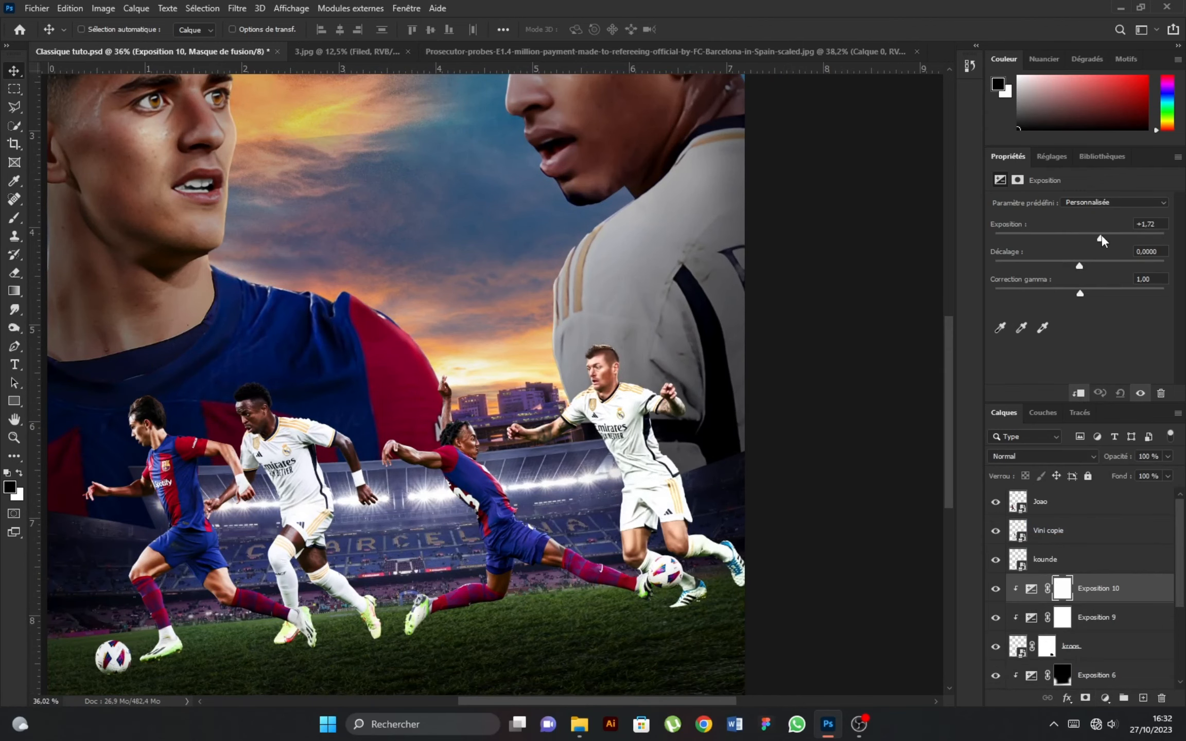
pyautogui.click(1063, 593)
pyautogui.hotkey('ctrl', 'i')
# Paint white on the new Exposure mask along the edge of Kroos's hair and face to start his rim light
pyautogui.press('b')
pyautogui.press('x')
pyautogui.scroll(8, 597, 360)
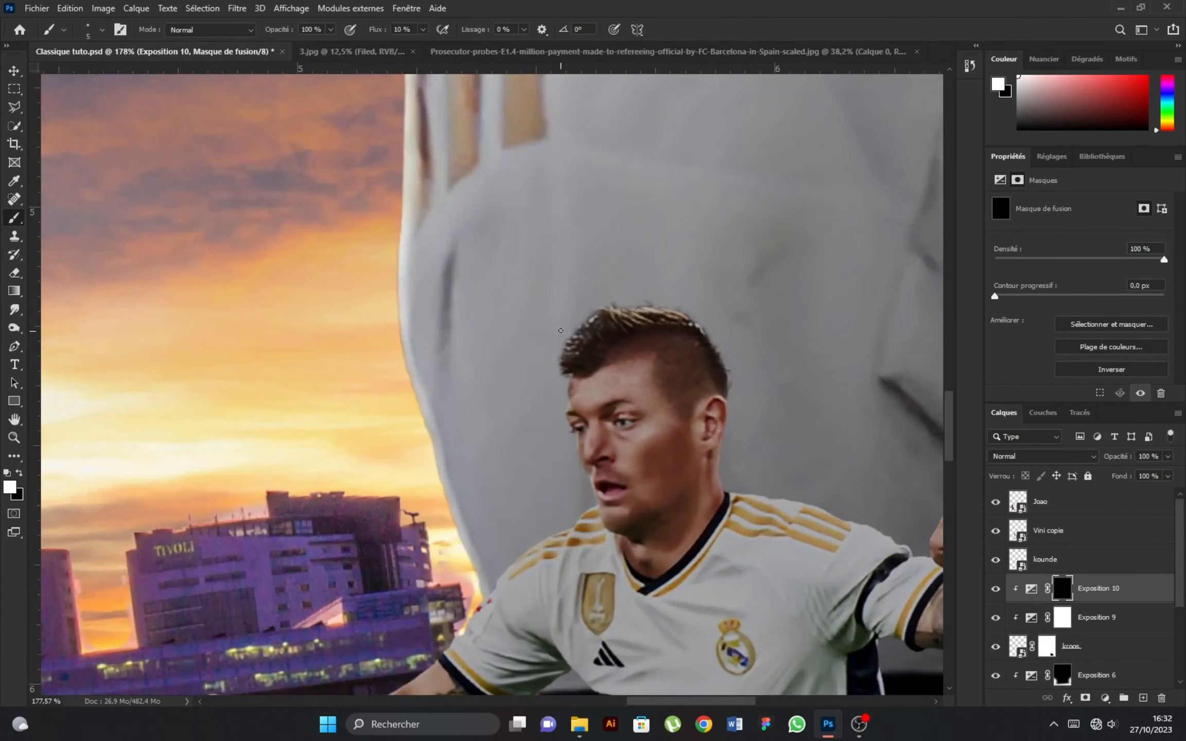
pyautogui.scroll(3, 582, 446)
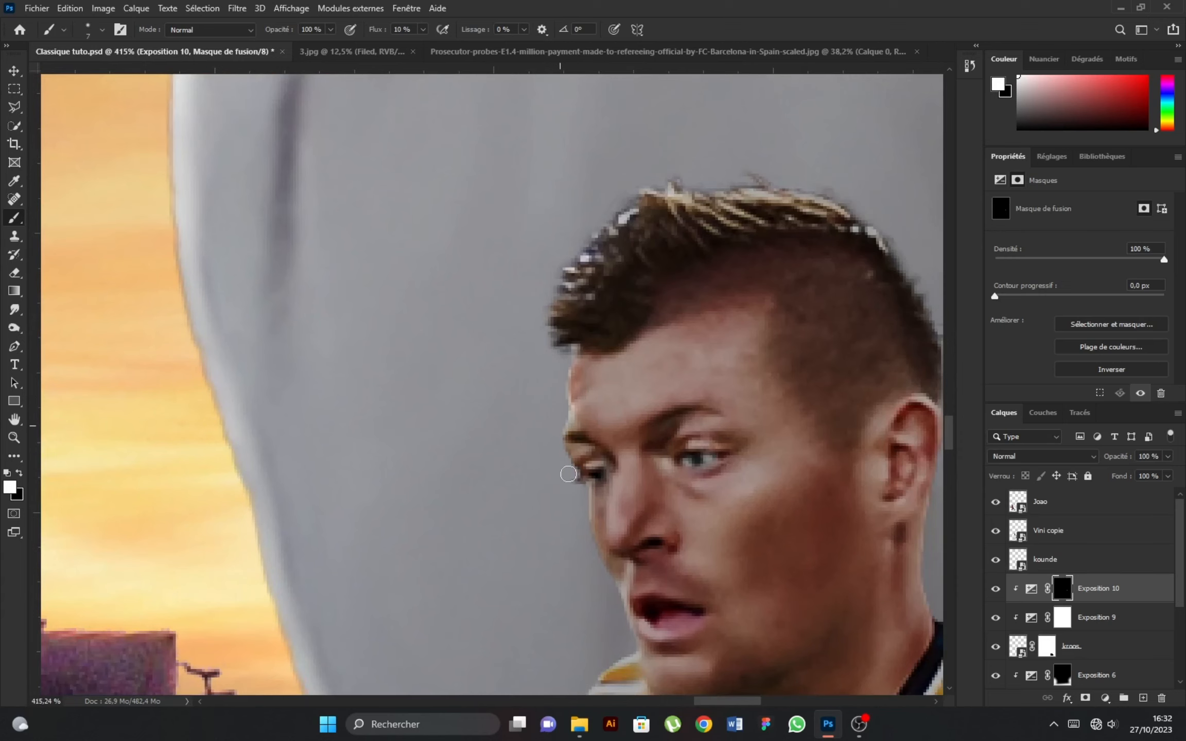
pyautogui.moveTo(574, 420)
pyautogui.mouseDown()
pyautogui.moveTo(592, 420)
pyautogui.moveTo(582, 365)
pyautogui.mouseUp()
pyautogui.moveTo(595, 366); pyautogui.dragTo(664, 366)
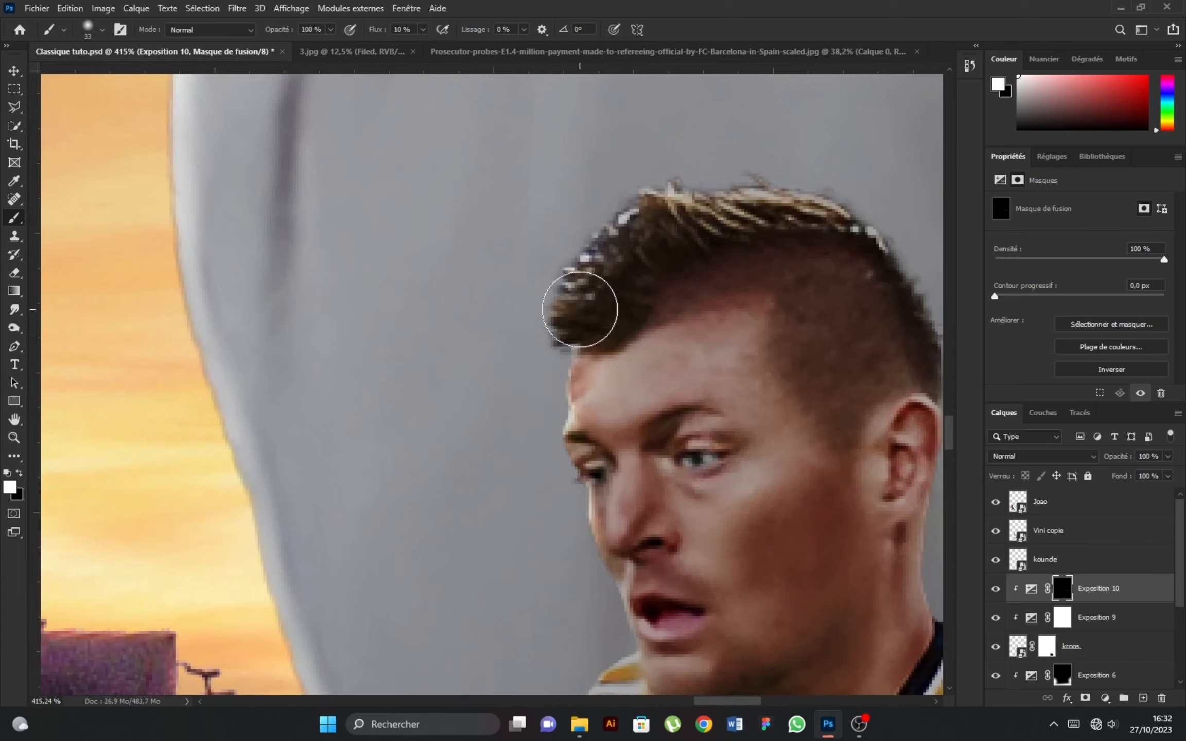
pyautogui.scroll(-3, 583, 310)
pyautogui.scroll(4, 607, 408)
pyautogui.moveTo(606, 408); pyautogui.dragTo(525, 413)
pyautogui.moveTo(591, 312); pyautogui.dragTo(584, 396)
pyautogui.moveTo(592, 444); pyautogui.dragTo(589, 444)
pyautogui.moveTo(587, 453); pyautogui.dragTo(641, 568)
pyautogui.moveTo(624, 534)
pyautogui.mouseDown()
pyautogui.moveTo(583, 549)
pyautogui.moveTo(547, 587)
pyautogui.mouseUp()
# Paint the rim light along Kroos's shoulder and shirt sleeve on the Exposure mask with a 7 px brush
pyautogui.scroll(-5, 556, 370)
pyautogui.scroll(5, 499, 524)
pyautogui.moveTo(623, 323); pyautogui.dragTo(620, 323)
pyautogui.moveTo(642, 384)
pyautogui.mouseDown()
pyautogui.moveTo(689, 265)
pyautogui.moveTo(656, 381)
pyautogui.mouseUp()
pyautogui.press('x')
pyautogui.press('x')
pyautogui.press('x')
pyautogui.press('x')
pyautogui.moveTo(657, 285)
pyautogui.mouseDown()
pyautogui.moveTo(634, 284)
pyautogui.moveTo(561, 338)
pyautogui.moveTo(425, 495)
pyautogui.moveTo(450, 463)
pyautogui.mouseUp()
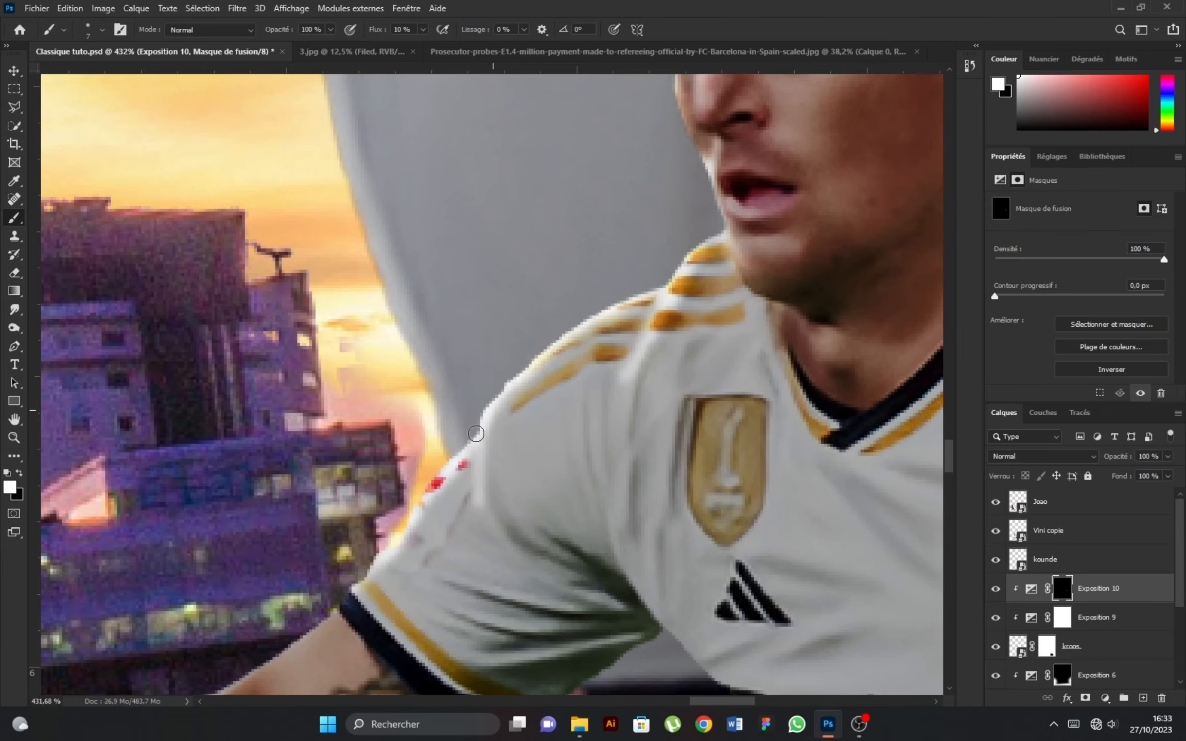
pyautogui.moveTo(402, 545); pyautogui.dragTo(361, 593)
# Paint white on the Exposure mask along the upper edge of Kroos's outstretched forearm
pyautogui.scroll(-5, 494, 371)
pyautogui.scroll(6, 275, 502)
pyautogui.scroll(-1, 122, 412)
pyautogui.moveTo(147, 436)
pyautogui.mouseDown()
pyautogui.moveTo(256, 491)
pyautogui.moveTo(378, 490)
pyautogui.mouseUp()
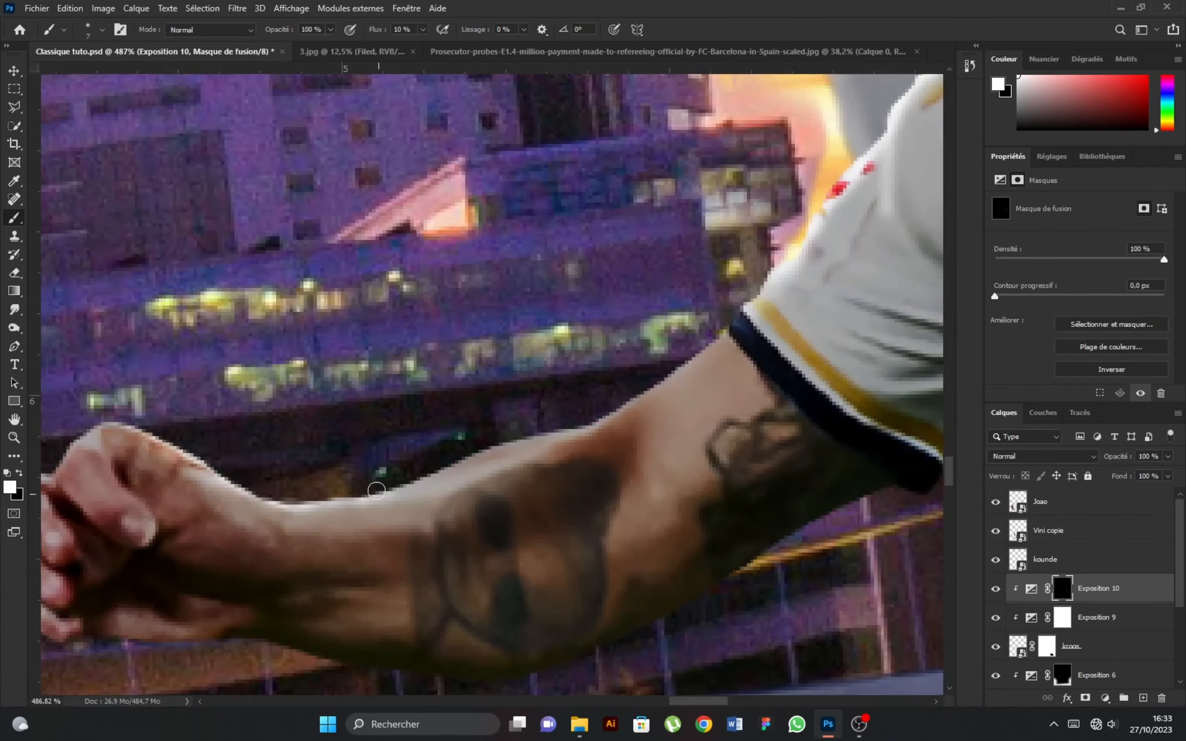
pyautogui.moveTo(656, 381); pyautogui.dragTo(437, 469)
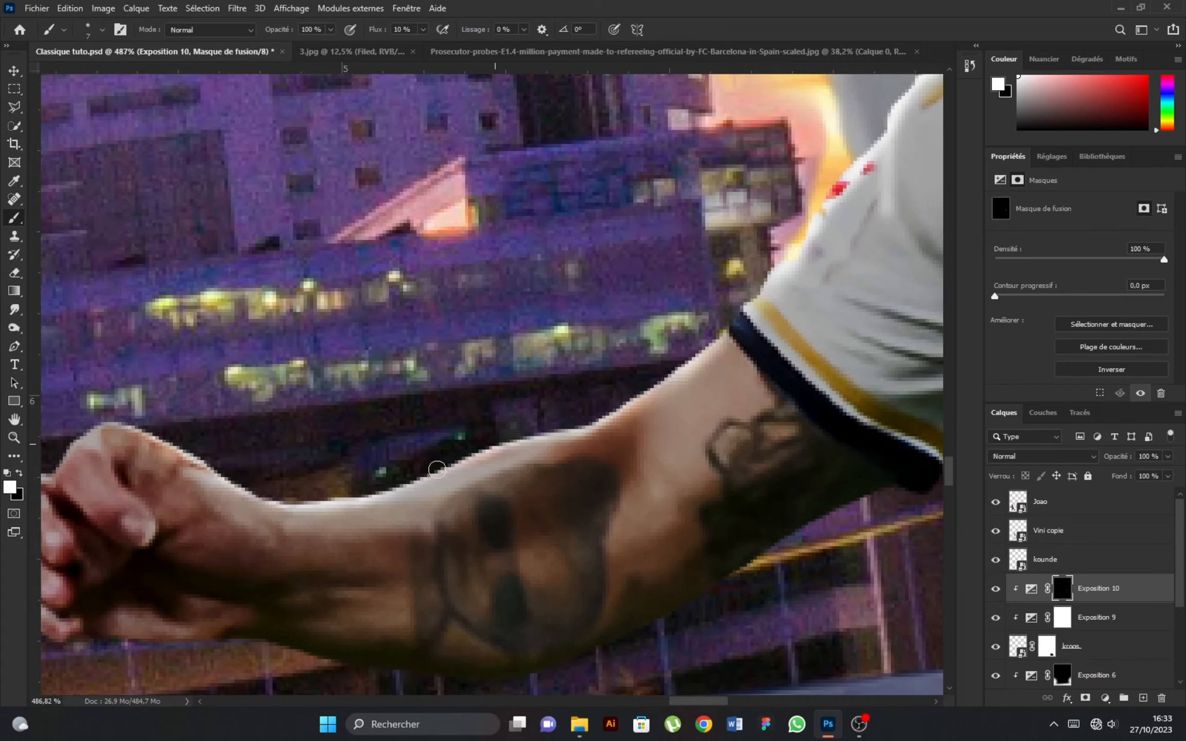
# Continue the rim light around the knuckles and fingers of Kroos's outstretched fist
pyautogui.scroll(-5, 726, 324)
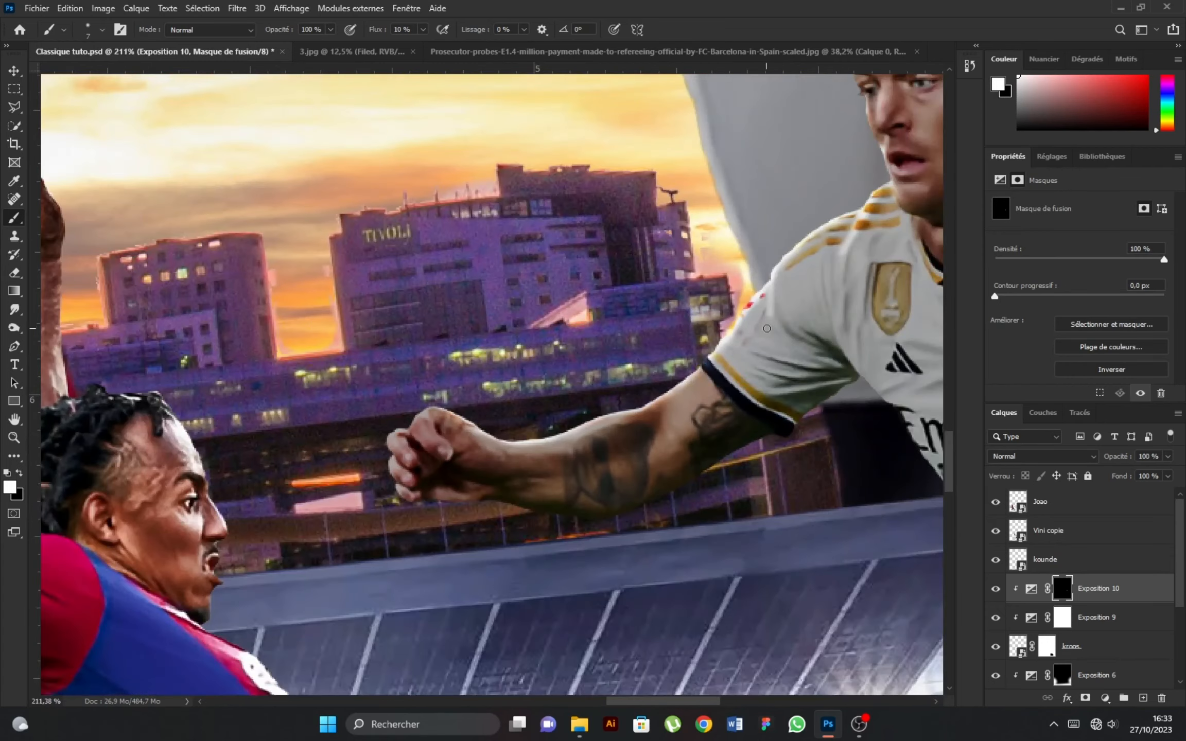
pyautogui.scroll(5, 731, 361)
pyautogui.scroll(-3, 664, 416)
pyautogui.scroll(4, 438, 494)
pyautogui.scroll(-1, 167, 487)
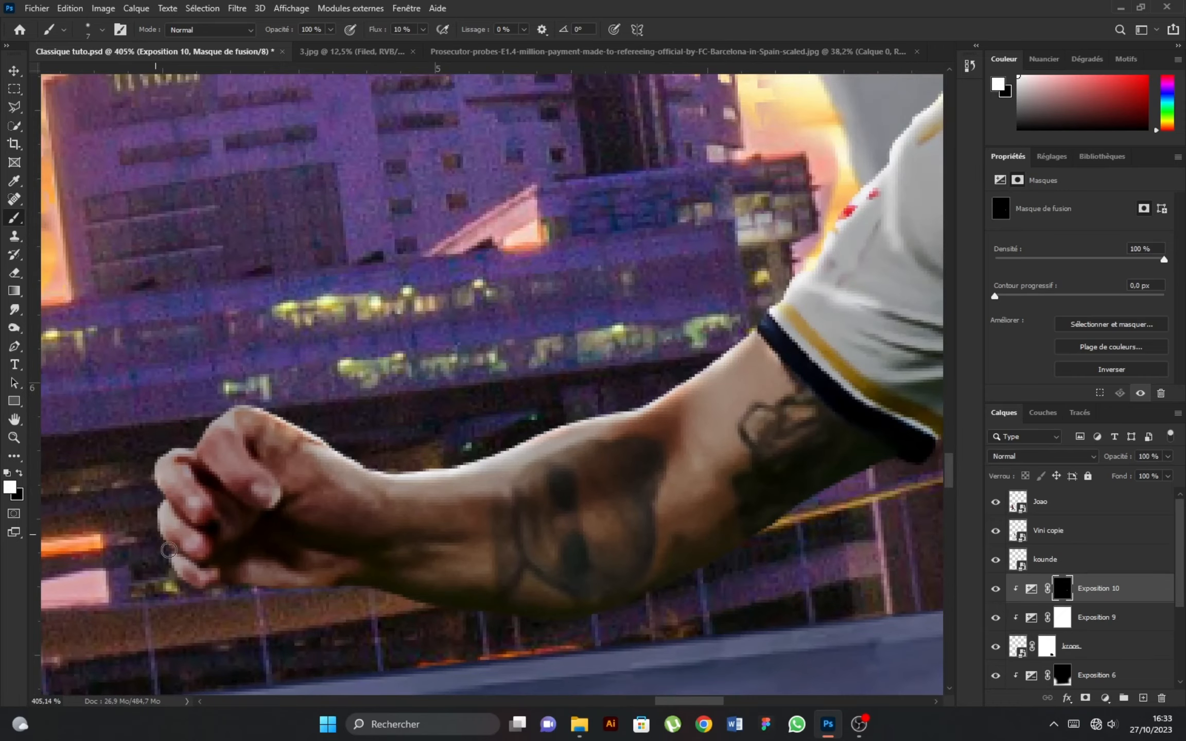
pyautogui.moveTo(252, 457); pyautogui.dragTo(170, 452)
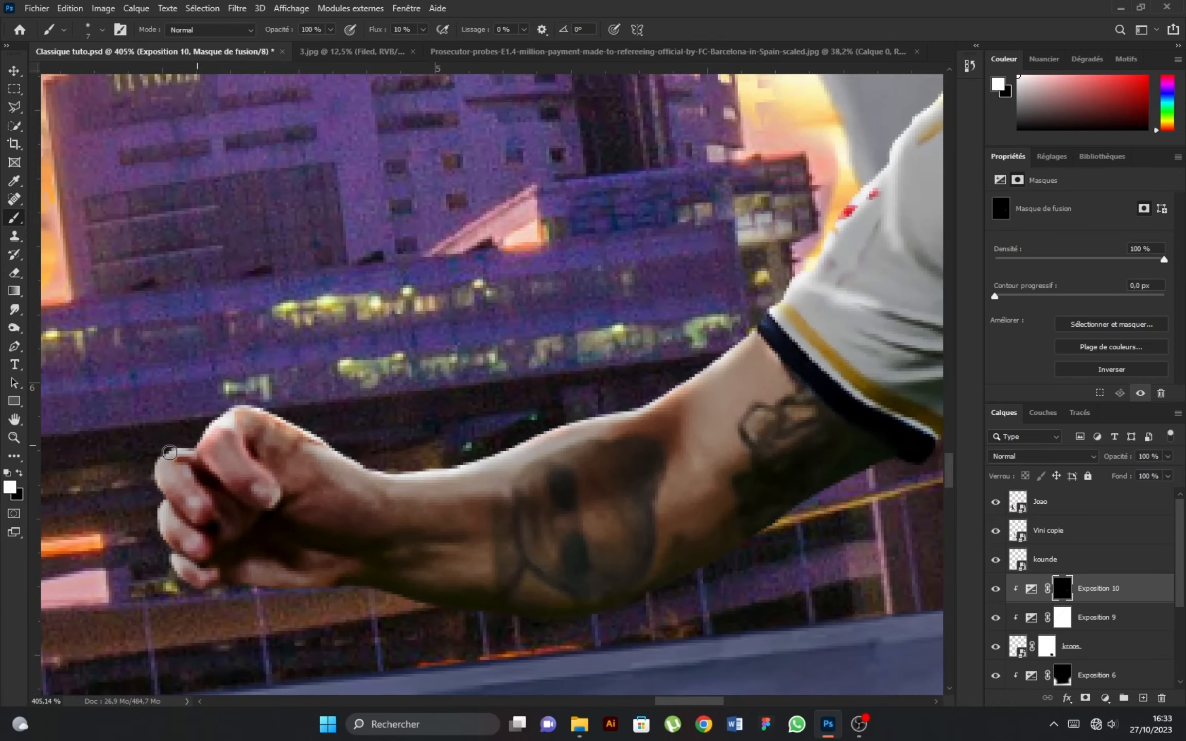
# Paint the rim light down the side of Kroos's shirt to the waist with a 10 px brush
pyautogui.scroll(-5, 175, 546)
pyautogui.scroll(5, 494, 297)
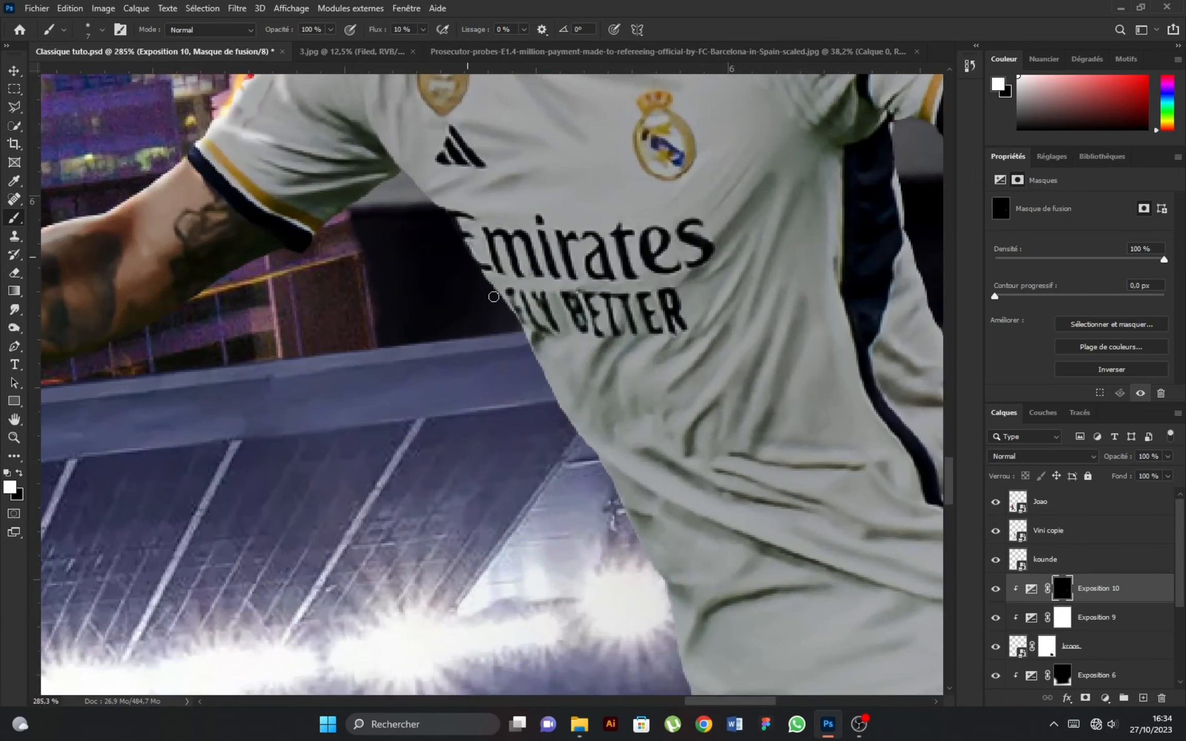
pyautogui.moveTo(553, 411); pyautogui.dragTo(670, 584)
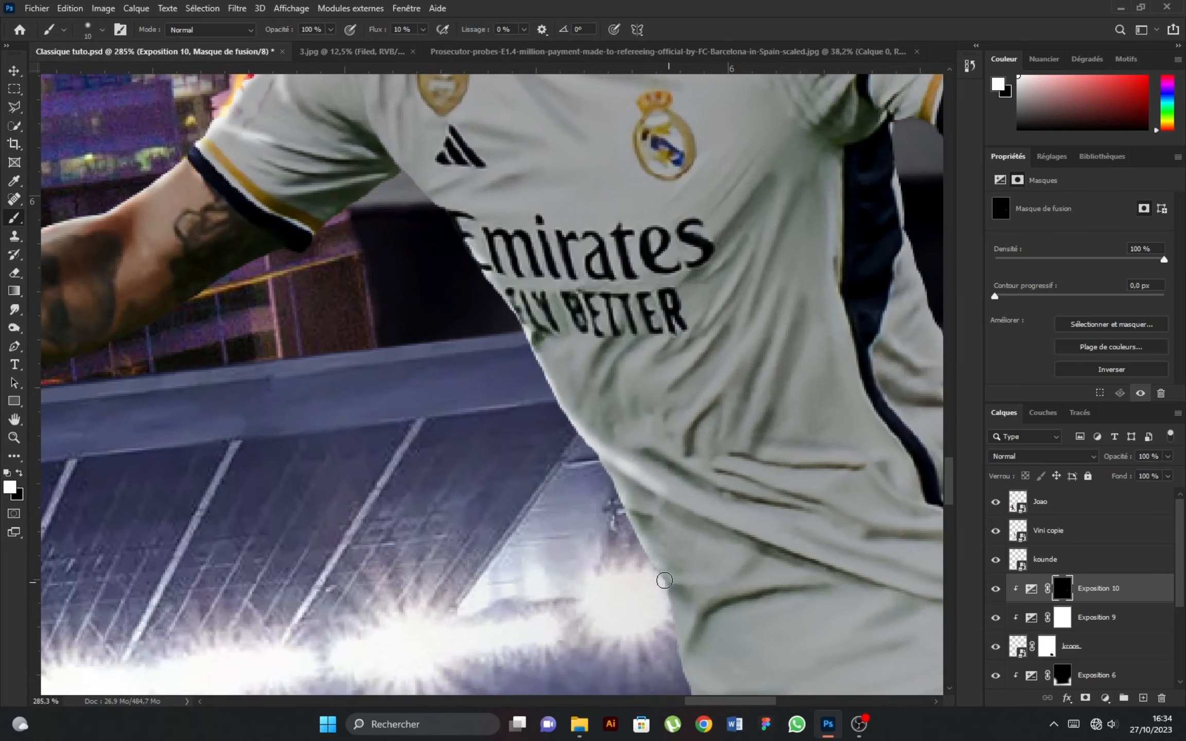
pyautogui.moveTo(606, 467)
pyautogui.mouseDown()
pyautogui.moveTo(464, 226)
pyautogui.moveTo(637, 499)
pyautogui.mouseUp()
pyautogui.scroll(-3, 528, 273)
pyautogui.scroll(2, 616, 592)
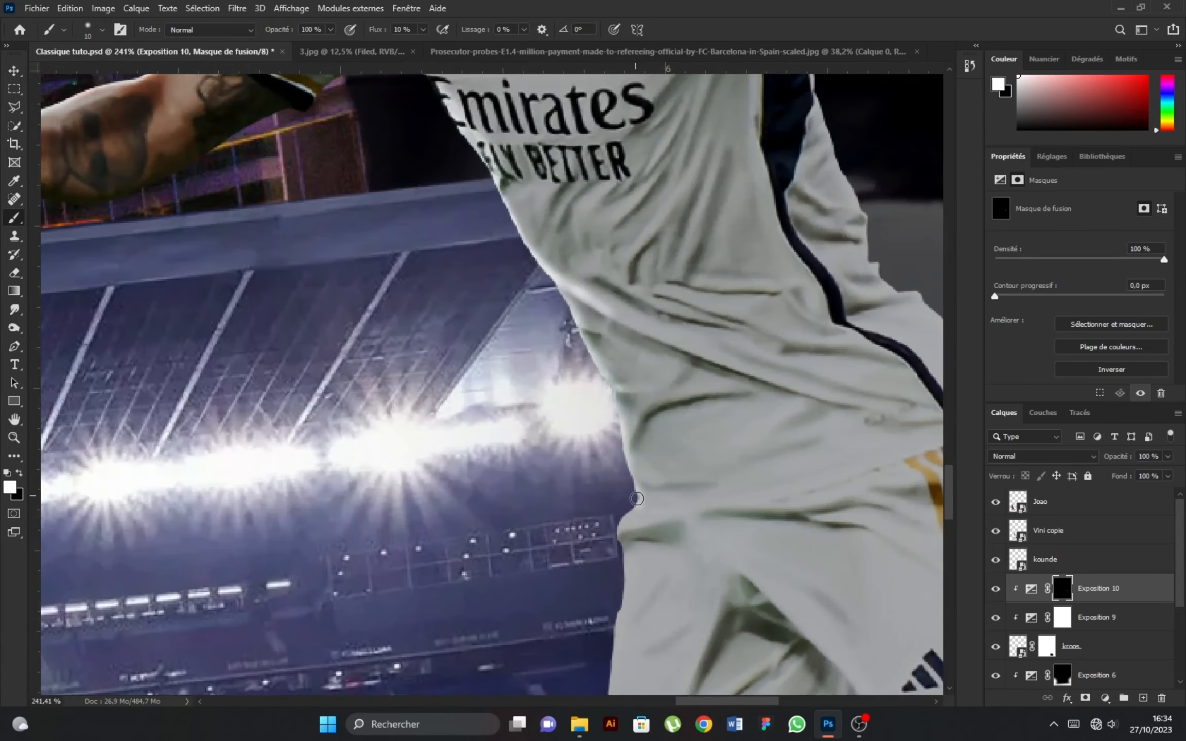
# Extend the white mask painting down the edge of Kroos's shorts and front leg
pyautogui.scroll(-3, 629, 442)
pyautogui.scroll(3, 598, 331)
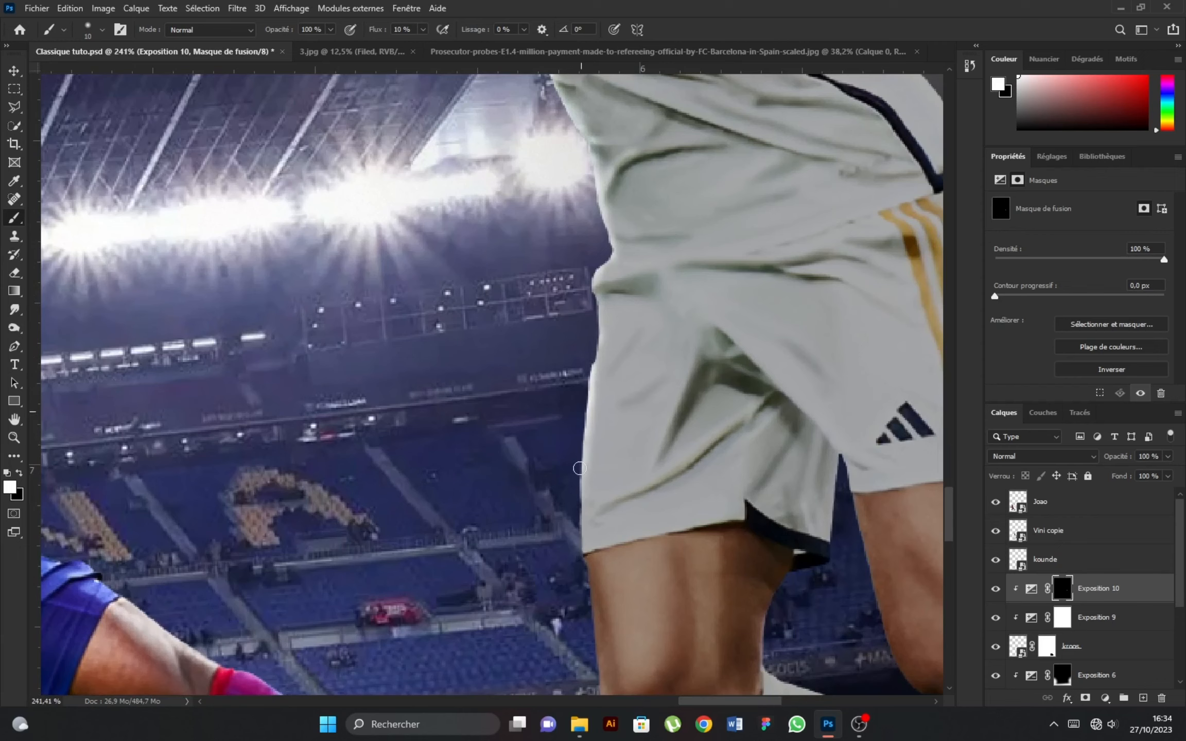
pyautogui.moveTo(580, 468)
pyautogui.mouseDown()
pyautogui.moveTo(594, 297)
pyautogui.moveTo(581, 443)
pyautogui.mouseUp()
pyautogui.scroll(-3, 659, 478)
pyautogui.scroll(3, 592, 309)
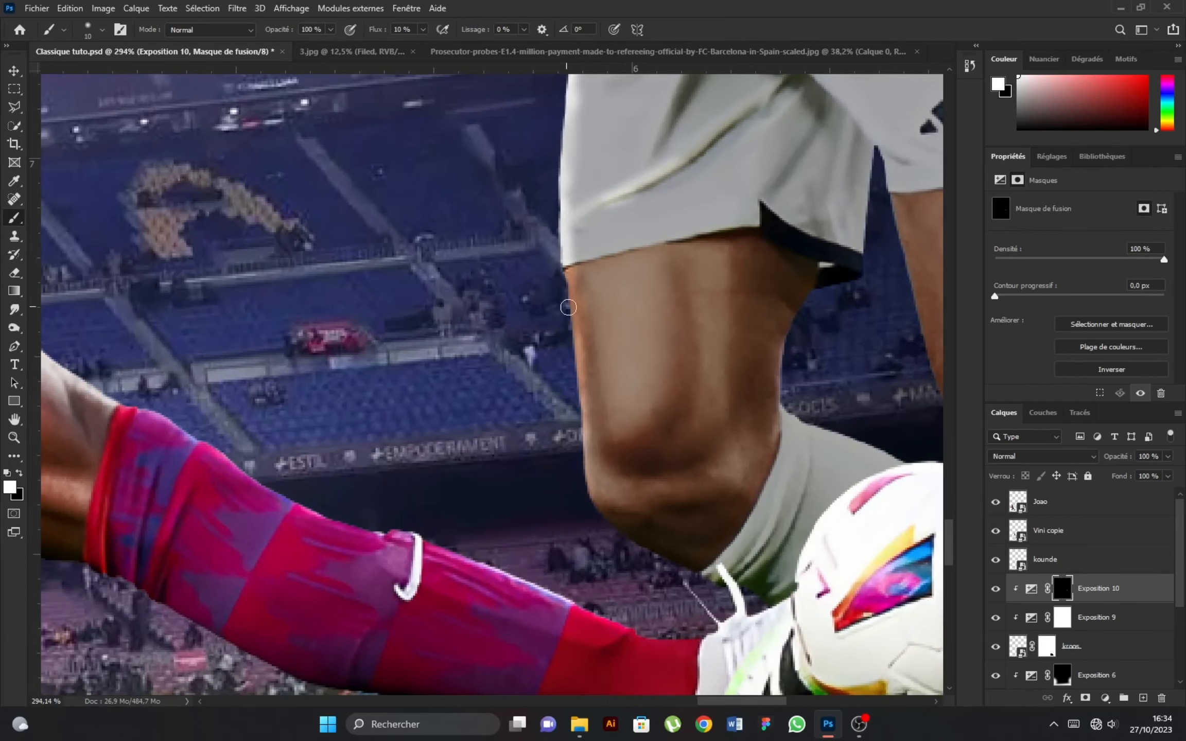
pyautogui.scroll(-6, 566, 262)
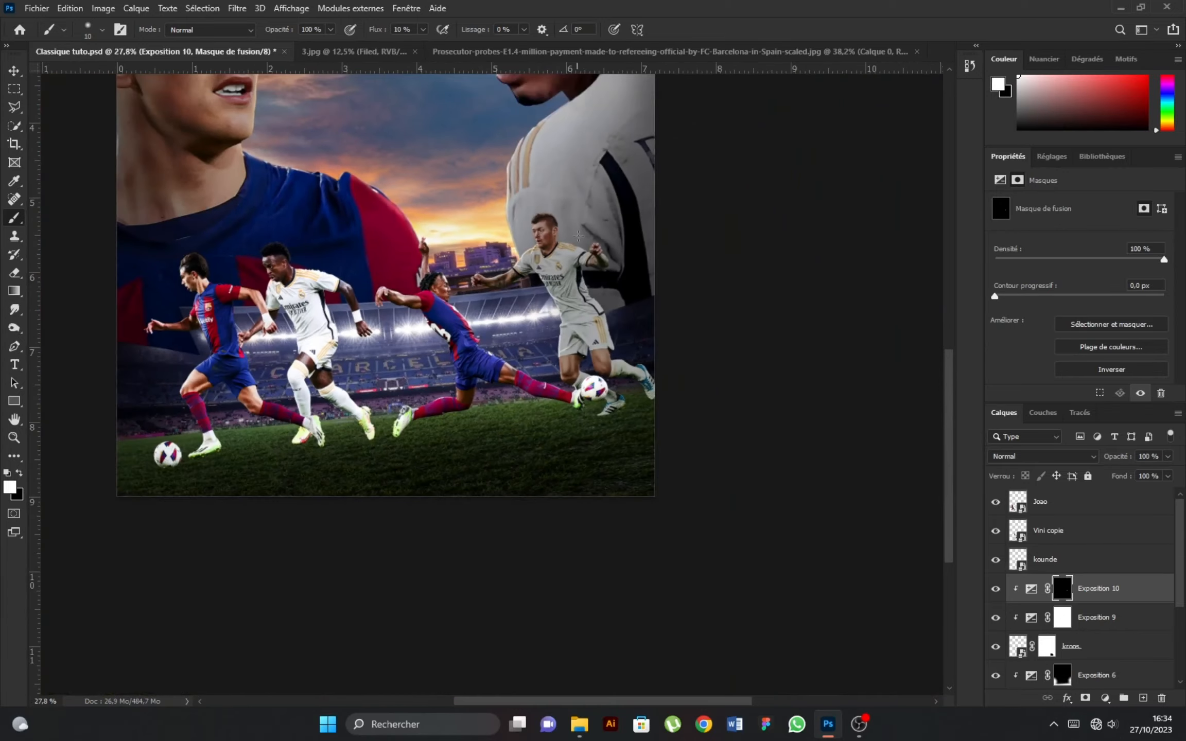
pyautogui.scroll(4, 534, 297)
pyautogui.scroll(-5, 567, 464)
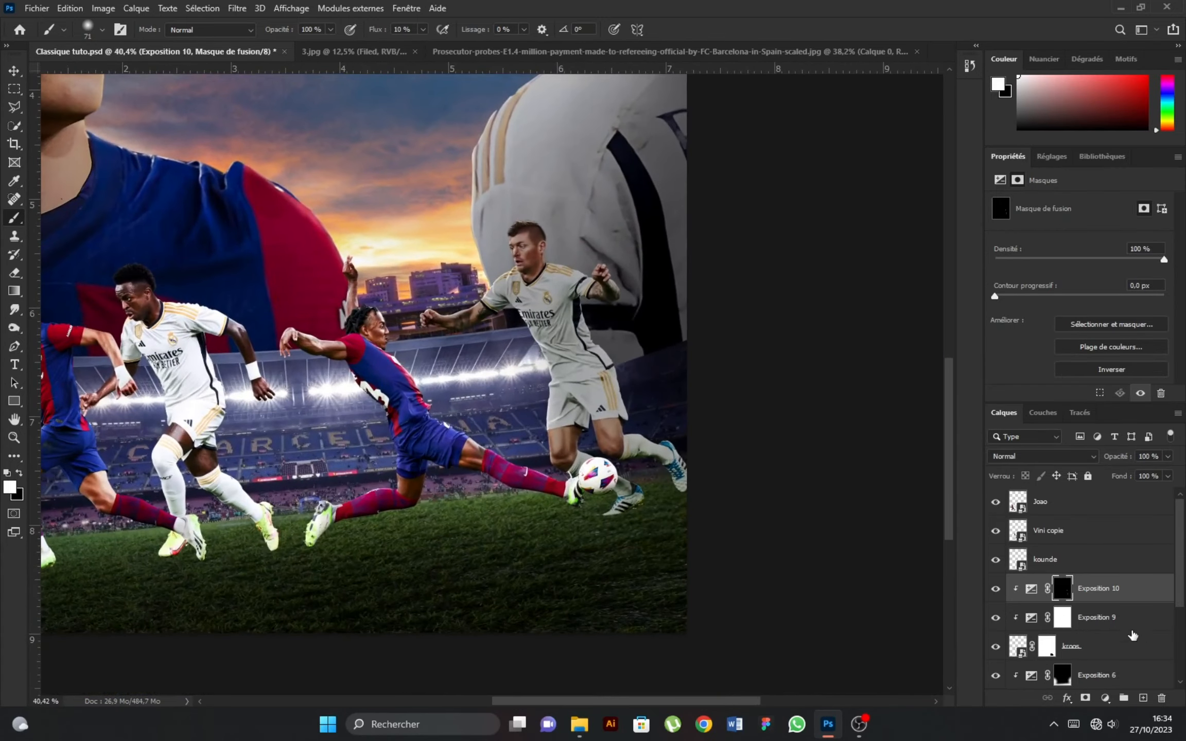
# Add a third Exposure adjustment clipped to kroos, lower its exposure, and invert its mask to black
pyautogui.click(1105, 699)
pyautogui.click(1060, 523)
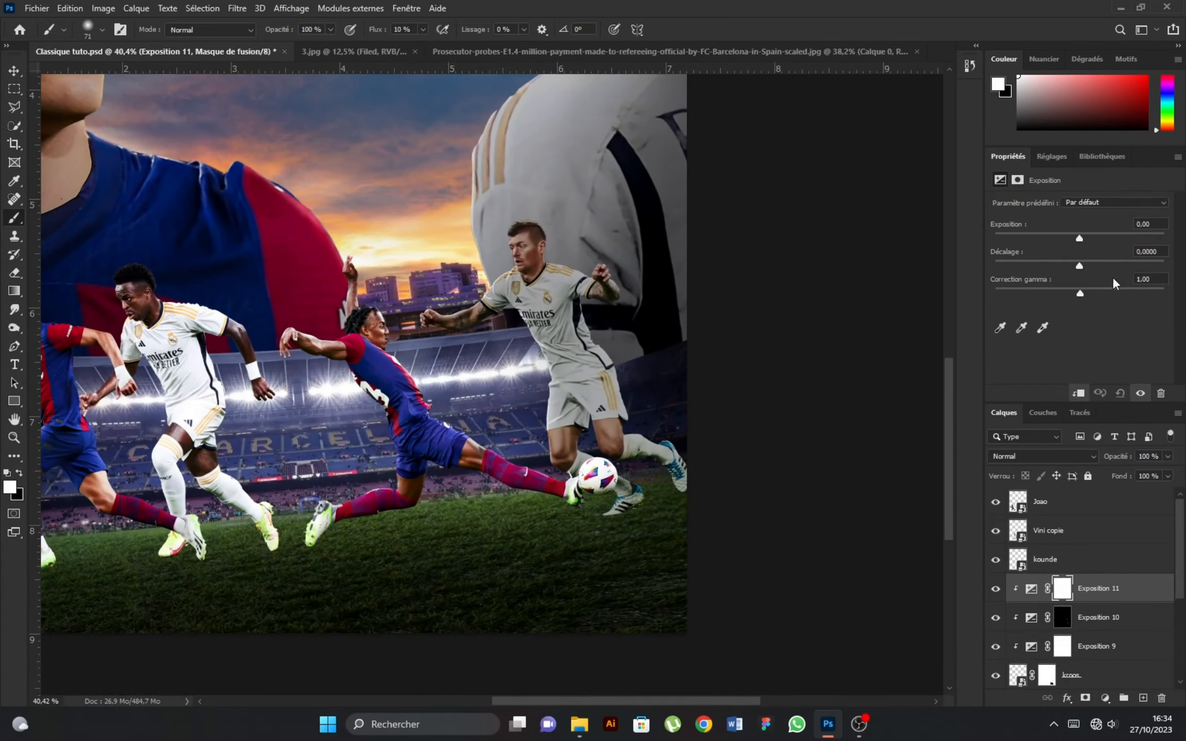
pyautogui.moveTo(1079, 239); pyautogui.dragTo(1057, 240)
pyautogui.click(1063, 588)
pyautogui.click(1111, 369)
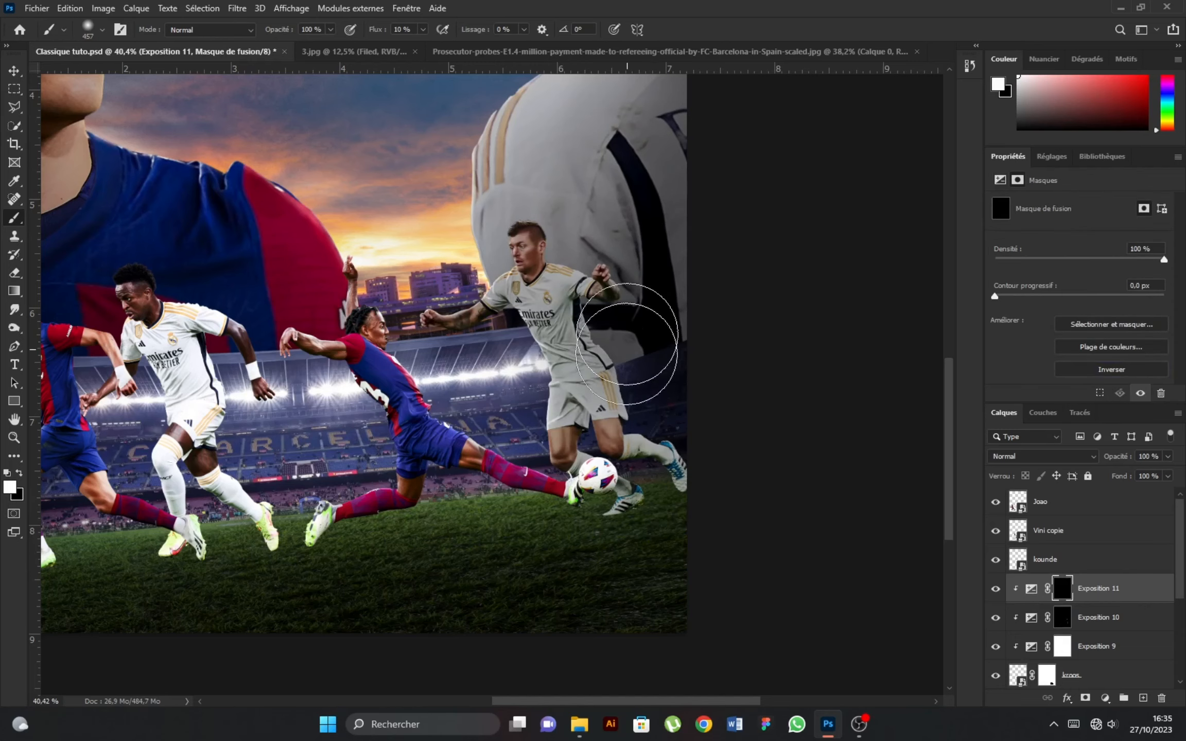
# Paint soft shadow onto Kroos's legs and the side facing away from the sunset, using large white brushes on the mask
pyautogui.moveTo(683, 463)
pyautogui.mouseDown()
pyautogui.moveTo(707, 490)
pyautogui.moveTo(631, 444)
pyautogui.mouseUp()
pyautogui.scroll(4, 596, 450)
pyautogui.moveTo(558, 451); pyautogui.dragTo(507, 453)
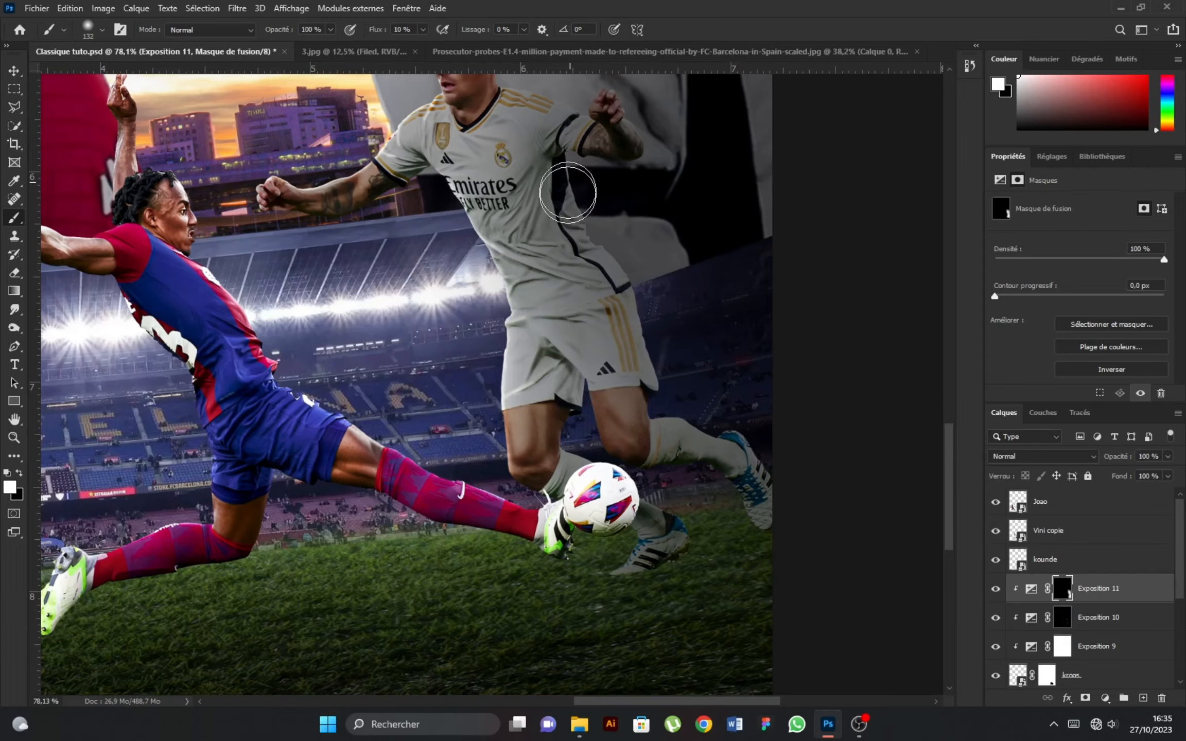
pyautogui.scroll(-5, 568, 192)
pyautogui.scroll(5, 549, 457)
# Set Kroos's rim light adjustment, Exposition 10, to an exposure of +2.39 and tone down its mask along the front leg with soft black
pyautogui.click(1031, 617)
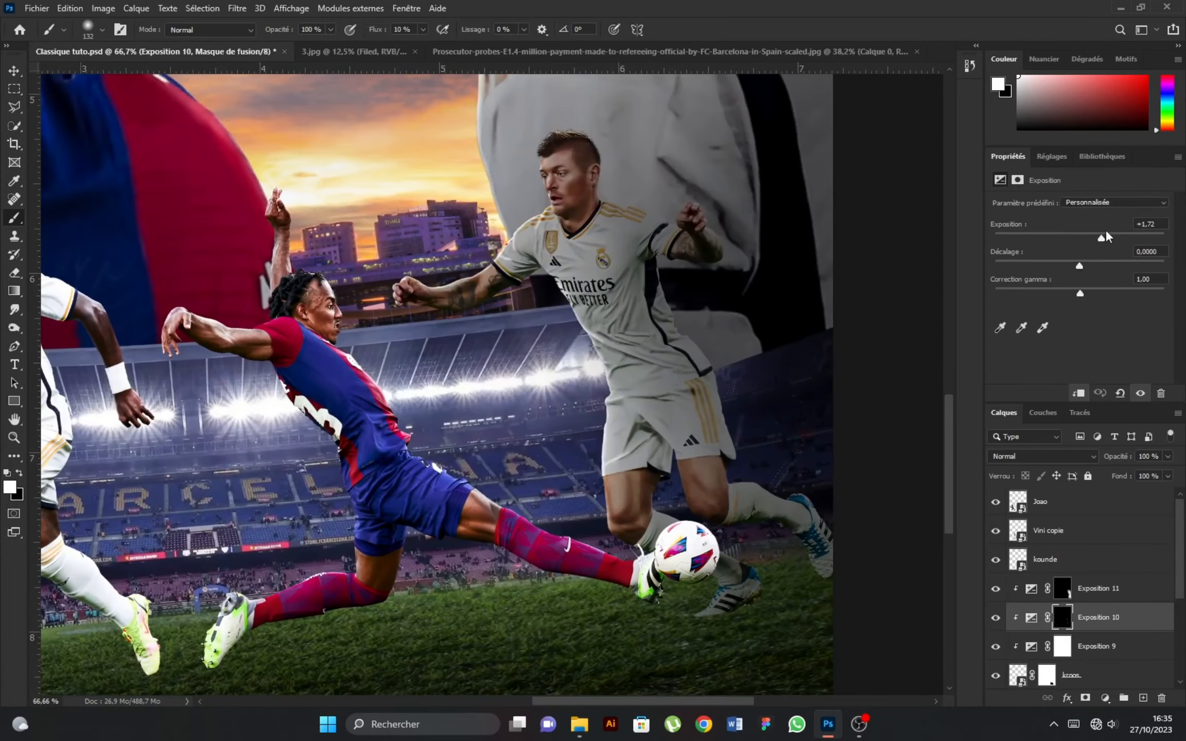
pyautogui.scroll(5, 611, 514)
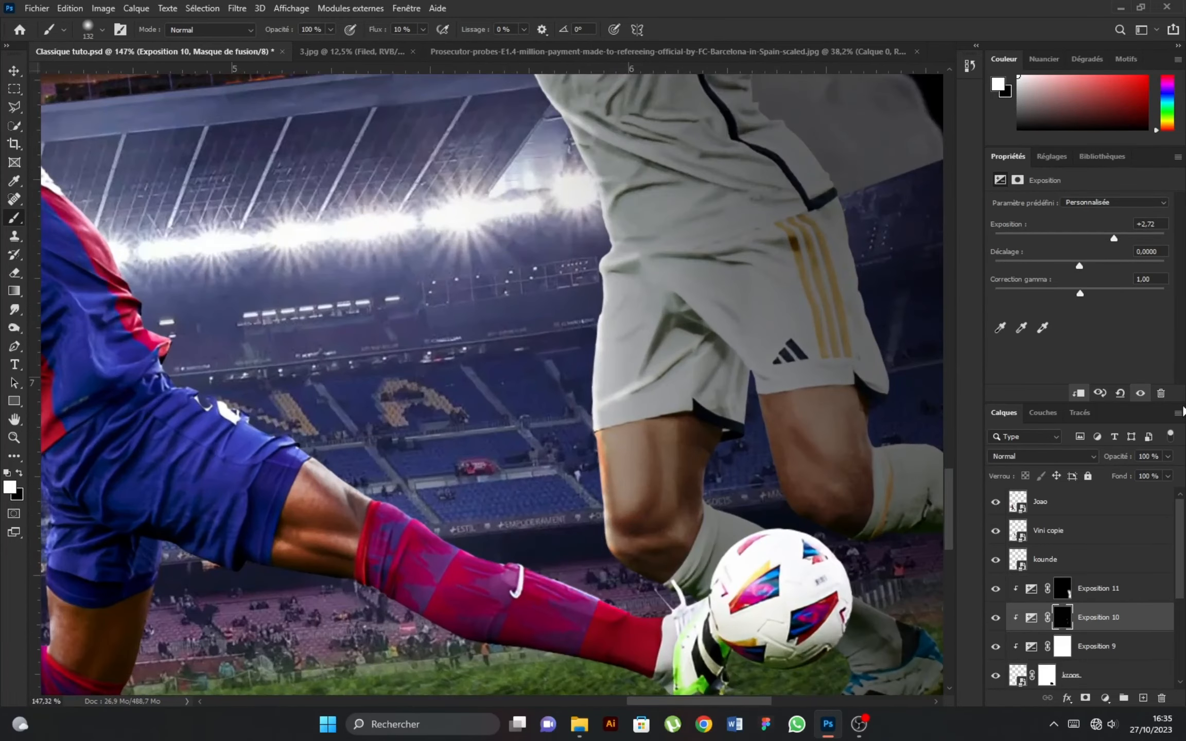
pyautogui.scroll(5, 624, 514)
pyautogui.moveTo(601, 502); pyautogui.dragTo(561, 500)
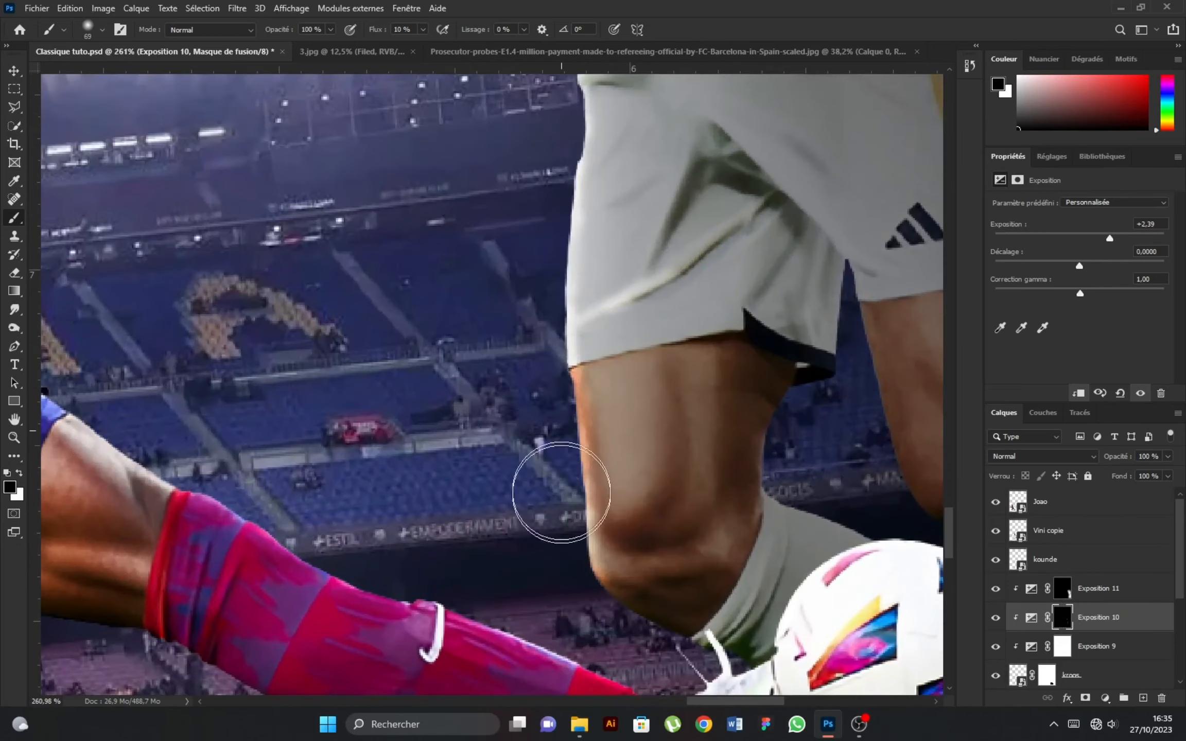
pyautogui.moveTo(567, 443); pyautogui.dragTo(526, 443)
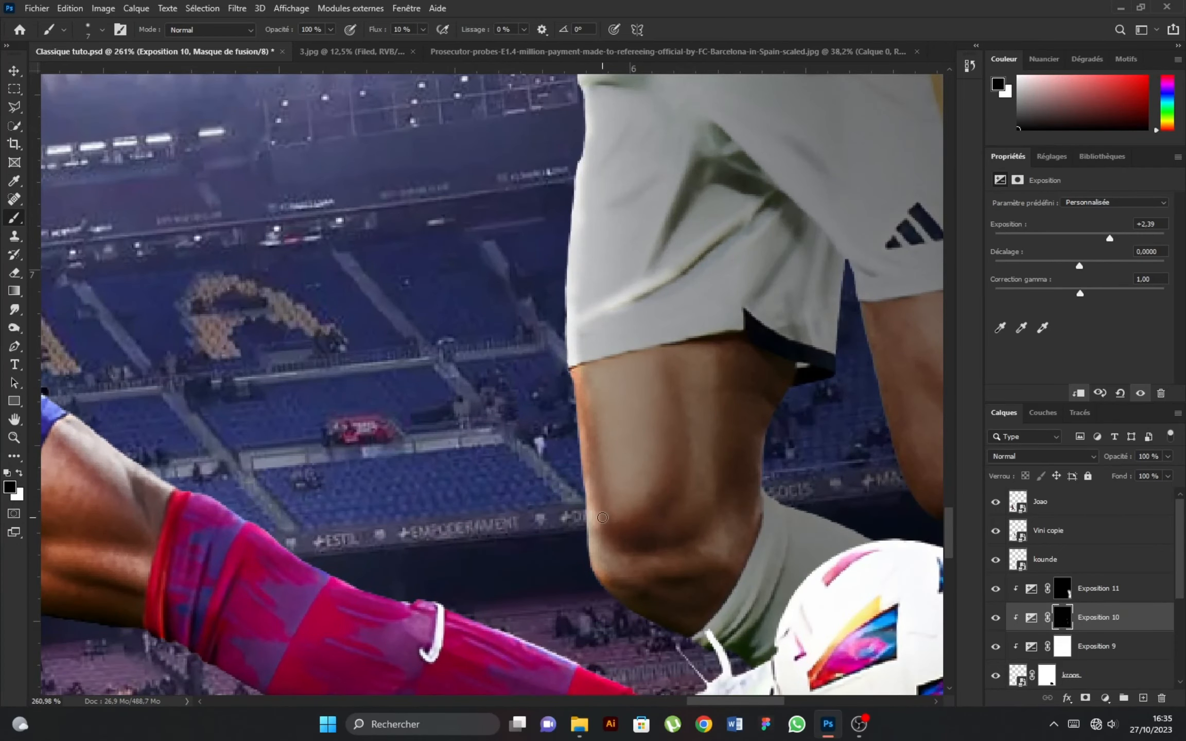
# Paint white highlights on the Exposition 10 mask along Kroos's shoulder and the chest folds of his shirt with a 9 px brush
pyautogui.scroll(-10, 597, 515)
pyautogui.scroll(10, 628, 440)
pyautogui.press('x')
pyautogui.moveTo(547, 411); pyautogui.dragTo(633, 439)
pyautogui.moveTo(607, 348); pyautogui.dragTo(674, 392)
pyautogui.moveTo(476, 356); pyautogui.dragTo(482, 421)
pyautogui.moveTo(510, 335); pyautogui.dragTo(497, 418)
pyautogui.moveTo(544, 497); pyautogui.dragTo(590, 478)
pyautogui.moveTo(611, 359); pyautogui.dragTo(702, 439)
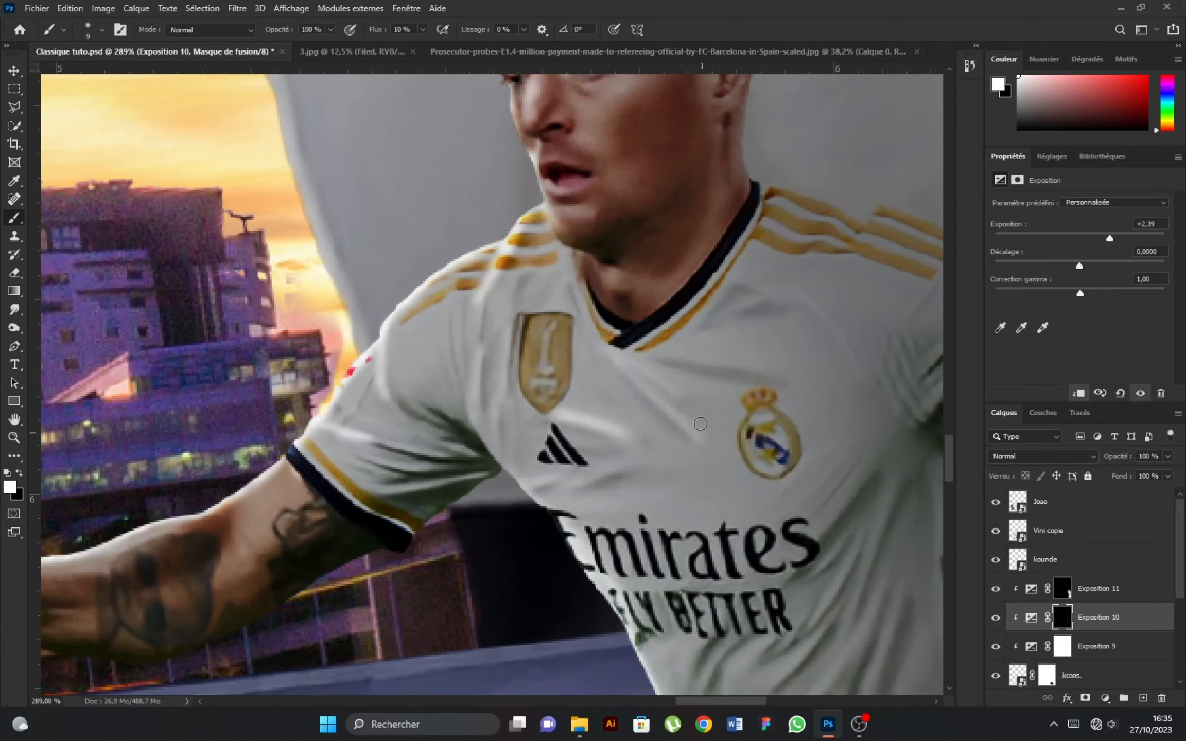
# Continue the white mask highlights over the folds of Kroos's front sleeve and the lower part of his shirt
pyautogui.scroll(-10, 547, 286)
pyautogui.scroll(9, 614, 407)
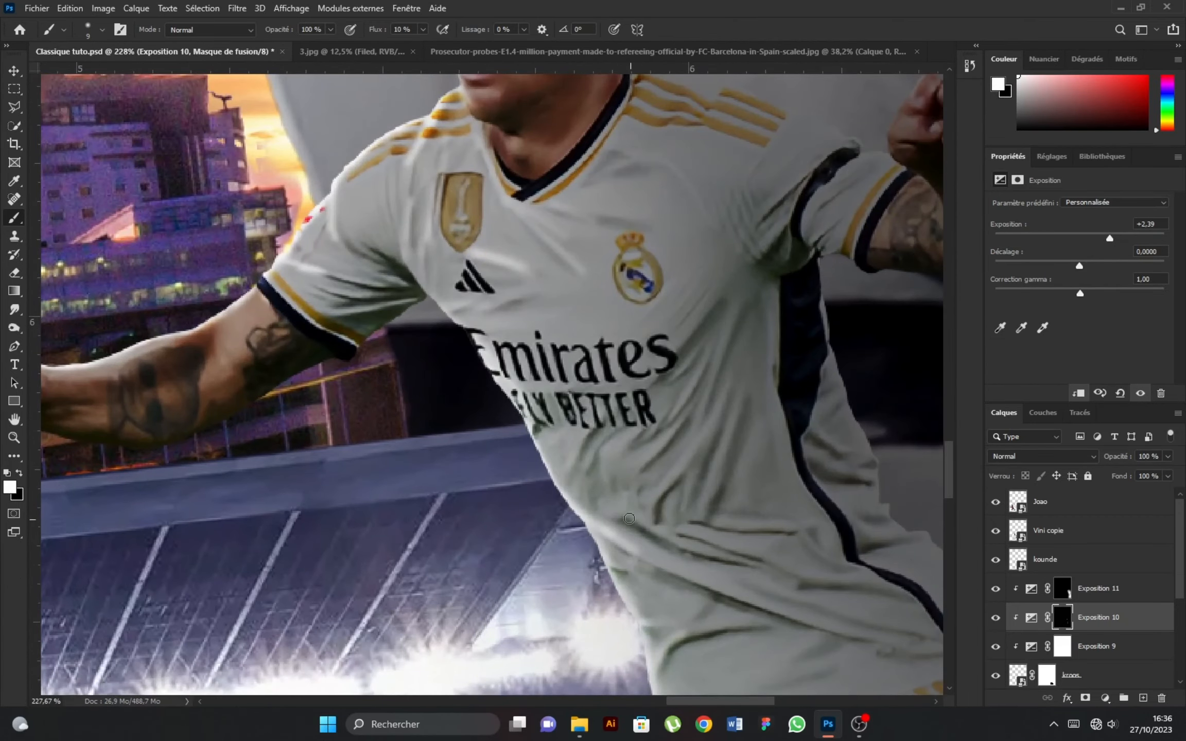
pyautogui.moveTo(487, 310); pyautogui.dragTo(451, 300)
pyautogui.scroll(-10, 476, 319)
pyautogui.scroll(13, 479, 387)
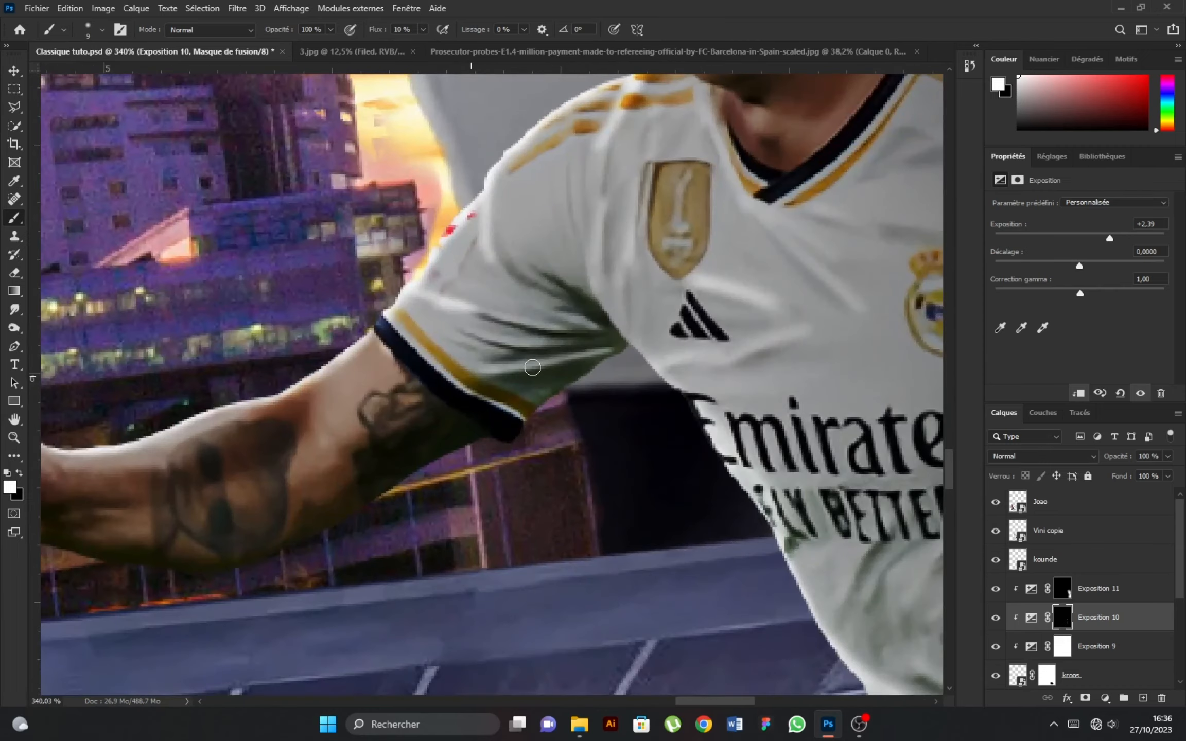
pyautogui.moveTo(471, 373); pyautogui.dragTo(562, 360)
pyautogui.moveTo(470, 330)
pyautogui.mouseDown()
pyautogui.moveTo(530, 350)
pyautogui.moveTo(465, 300)
pyautogui.mouseUp()
pyautogui.moveTo(493, 246); pyautogui.dragTo(560, 307)
pyautogui.scroll(-12, 560, 307)
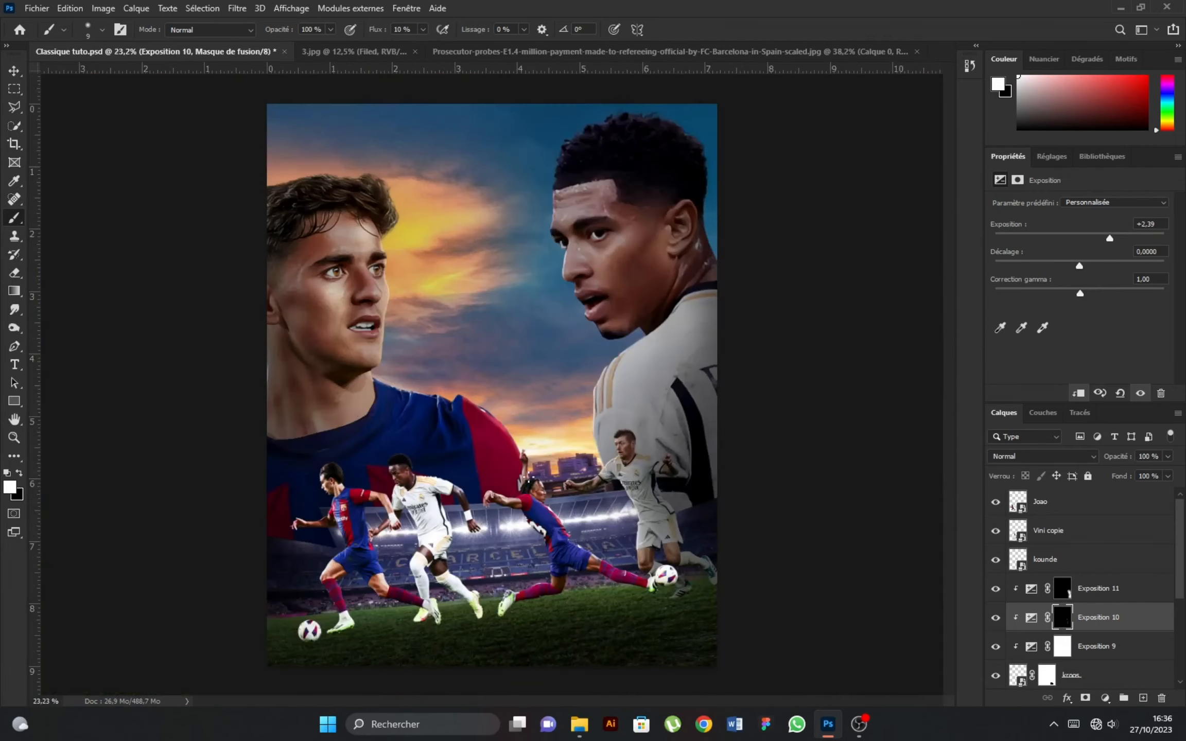
# Group the kroos layer with its clipped Exposure adjustments and name the group kroos
pyautogui.click(1071, 675)
pyautogui.hotkey('ctrl', 'g')
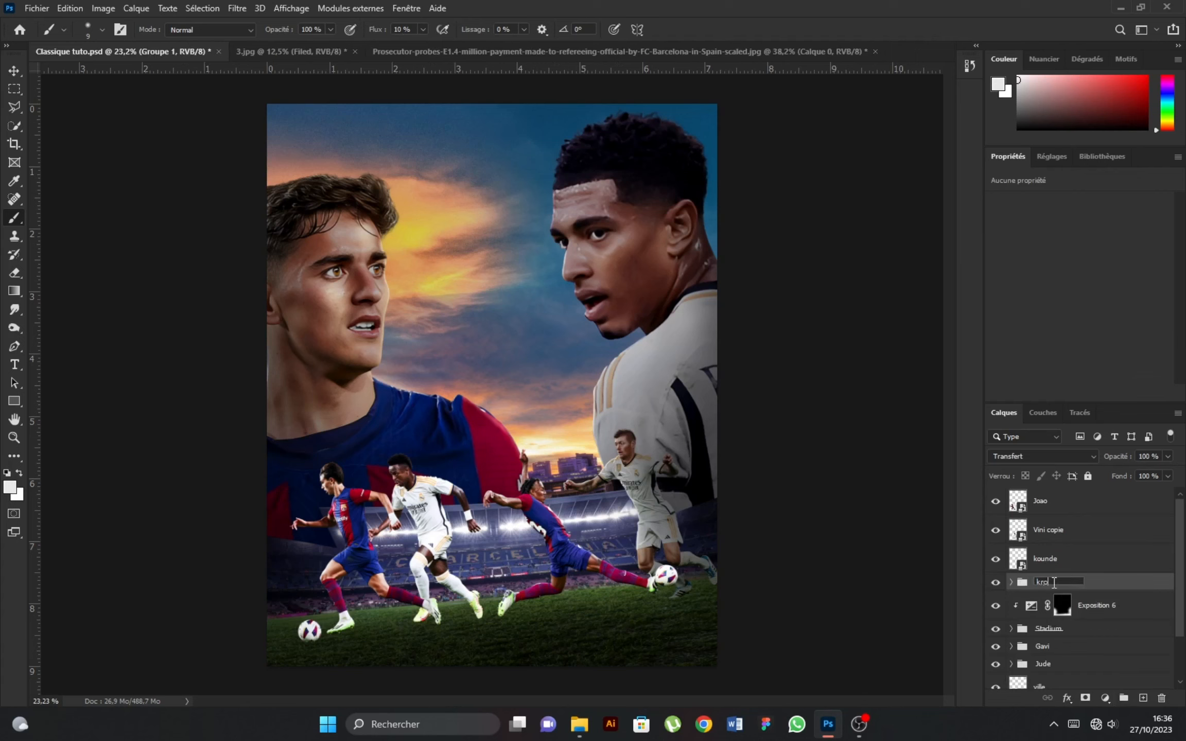
# Add two Exposure adjustments clipped to kounde, raise the exposure of the upper one, and invert its mask to black
pyautogui.click(1056, 561)
pyautogui.click(1106, 699)
pyautogui.keyDown('alt'); pyautogui.click(1024, 567); pyautogui.keyUp('alt')
pyautogui.moveTo(1080, 238)
pyautogui.mouseDown()
pyautogui.moveTo(1065, 247)
pyautogui.moveTo(1100, 240)
pyautogui.mouseUp()
pyautogui.click(1105, 698)
pyautogui.click(1045, 529)
pyautogui.keyDown('alt'); pyautogui.click(1025, 573); pyautogui.keyUp('alt')
pyautogui.click(1062, 559)
pyautogui.click(1112, 371)
# Paint white rim light on the mask along Kounde's raised arm, hair, forehead and nose with a 9 px brush
pyautogui.scroll(13, 508, 518)
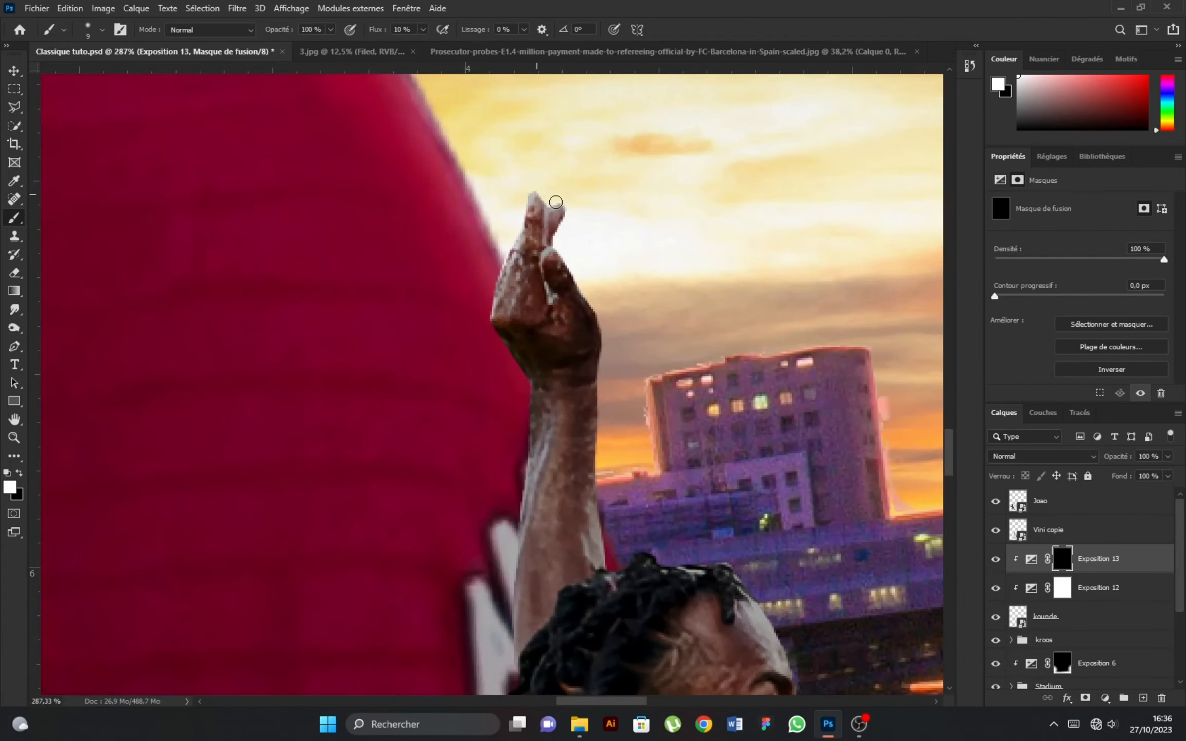
pyautogui.moveTo(625, 404); pyautogui.dragTo(581, 314)
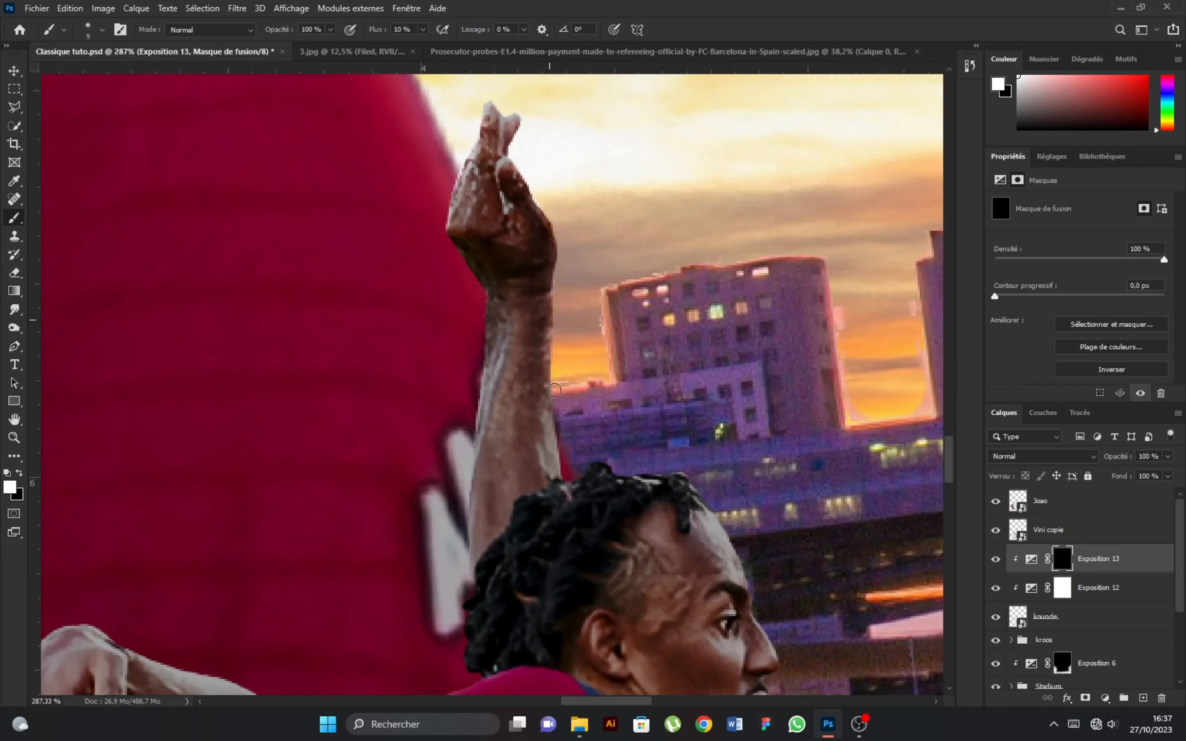
pyautogui.scroll(4, 745, 586)
pyautogui.moveTo(745, 586); pyautogui.dragTo(593, 371)
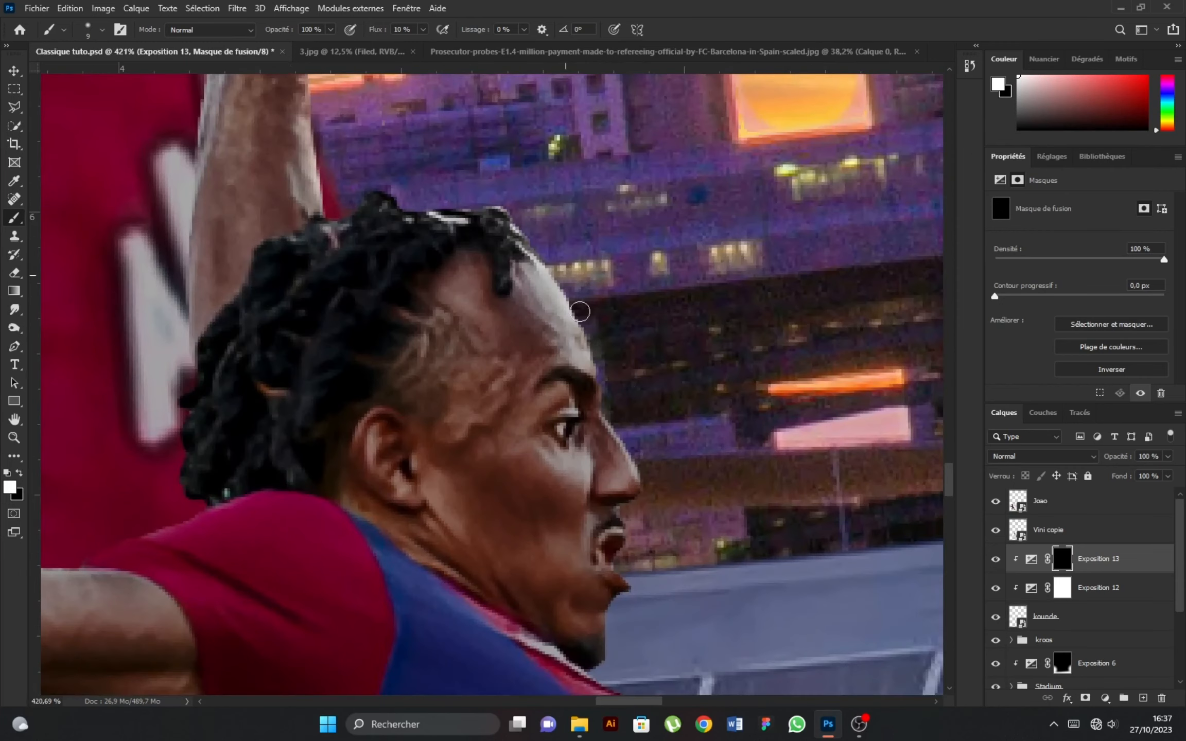
pyautogui.moveTo(579, 312); pyautogui.dragTo(600, 386)
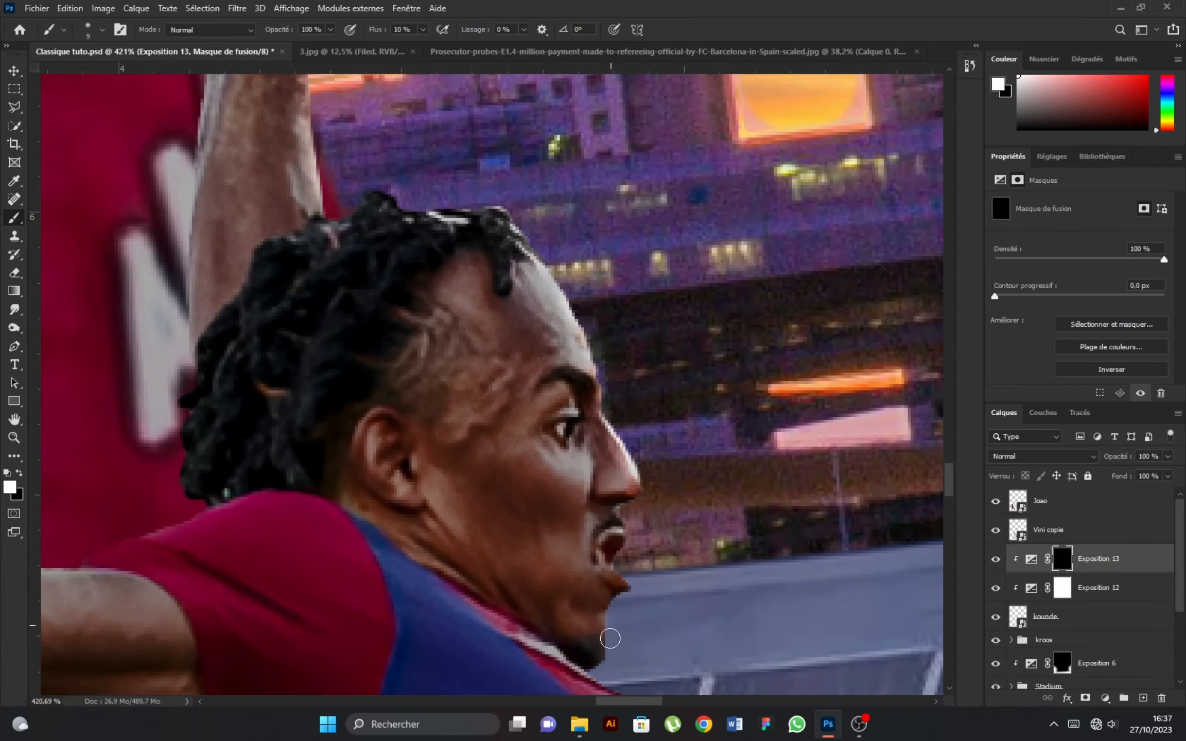
# Paint the rim light from Kounde's chin down the front edge of his shirt to the waist with a slightly smaller brush
pyautogui.moveTo(606, 621)
pyautogui.mouseDown()
pyautogui.moveTo(513, 390)
pyautogui.moveTo(667, 551)
pyautogui.moveTo(744, 673)
pyautogui.mouseUp()
pyautogui.moveTo(613, 547); pyautogui.dragTo(384, 163)
pyautogui.moveTo(477, 203); pyautogui.dragTo(621, 473)
pyautogui.press('[')
pyautogui.press('[')
pyautogui.press('[')
pyautogui.press('[')
pyautogui.press('[')
pyautogui.press(']')
pyautogui.press(']')
pyautogui.press(']')
pyautogui.press(']')
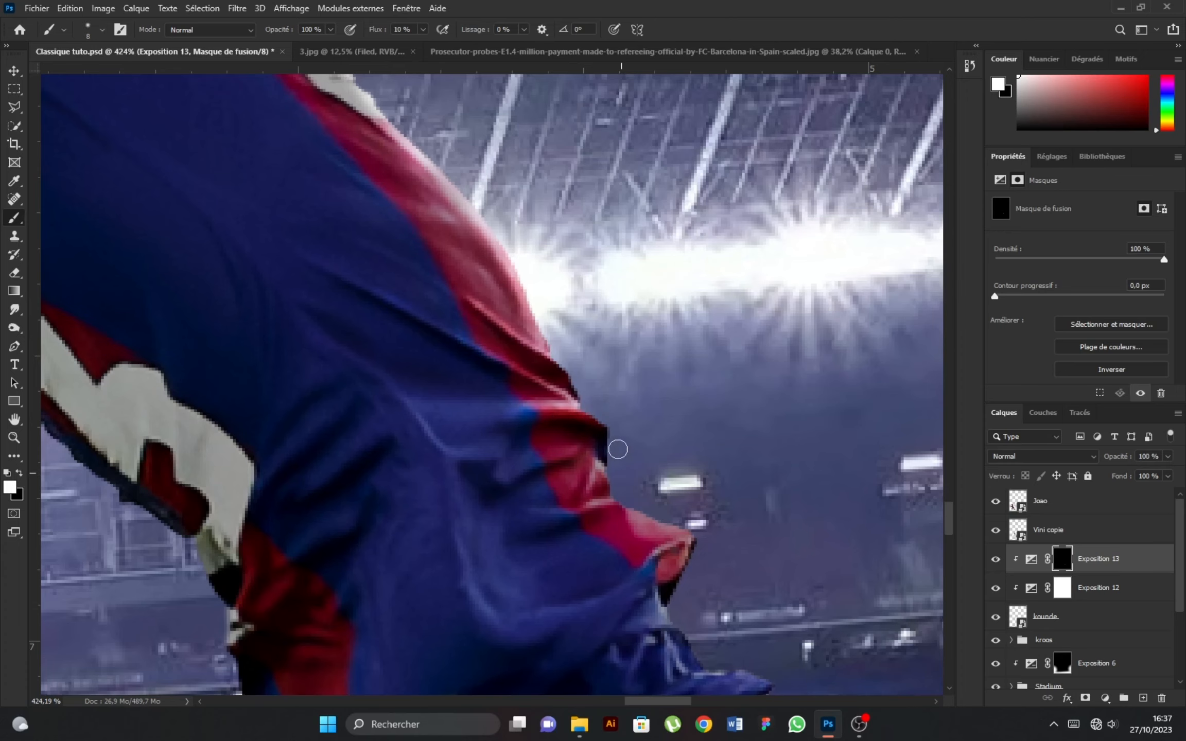
pyautogui.moveTo(671, 611); pyautogui.dragTo(558, 451)
# Extend the white mask painting along the upper edge of Kounde's shorts and the thigh of his stretched leg
pyautogui.scroll(1, 559, 451)
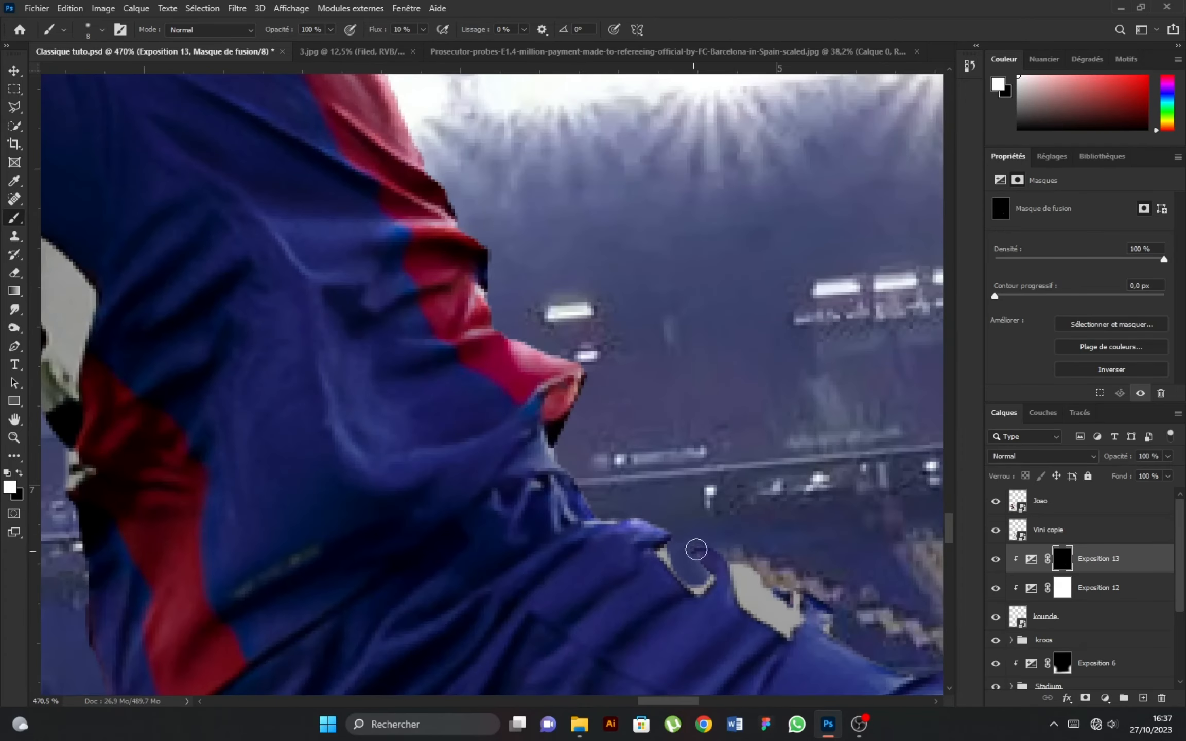
pyautogui.moveTo(696, 555); pyautogui.dragTo(744, 564)
pyautogui.scroll(-5, 743, 563)
pyautogui.scroll(4, 538, 386)
pyautogui.moveTo(722, 509); pyautogui.dragTo(875, 608)
pyautogui.moveTo(921, 648); pyautogui.dragTo(620, 332)
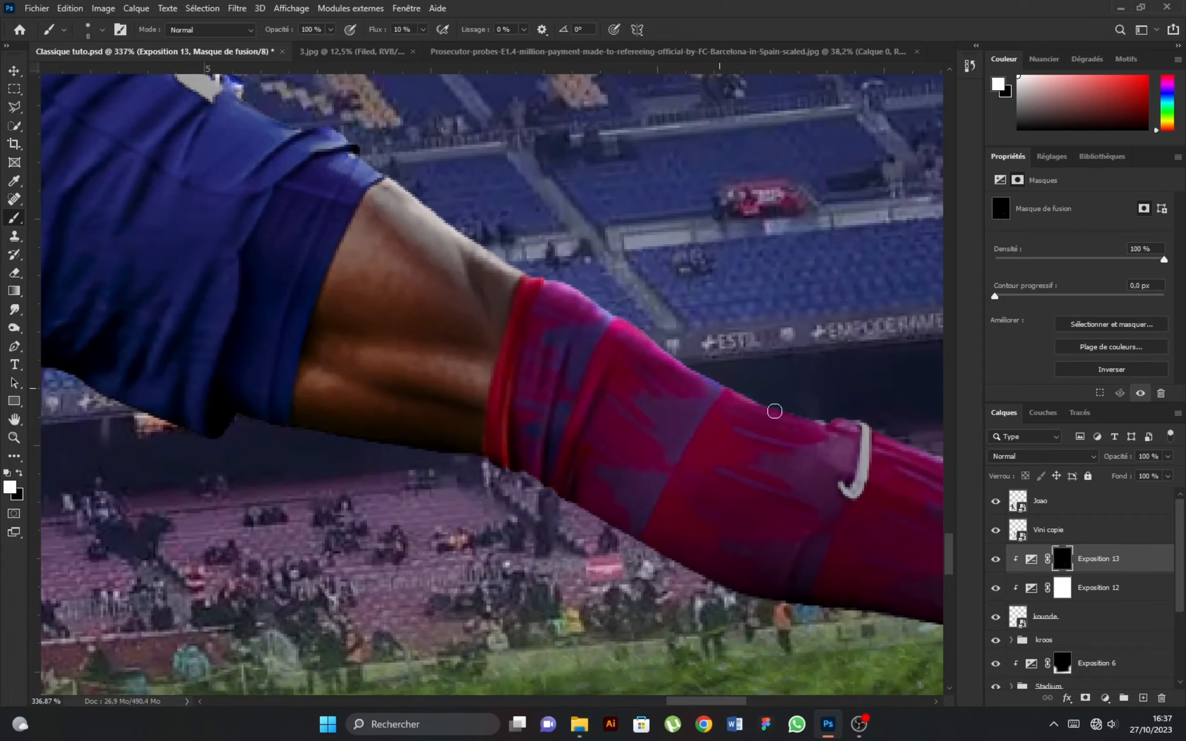
# Paint a thin rim light along the upper edge of Kounde's stretched sock with a 12 px brush
pyautogui.scroll(-5, 388, 289)
pyautogui.scroll(5, 749, 437)
pyautogui.press(']')
pyautogui.press(']')
pyautogui.press(']')
pyautogui.press(']')
pyautogui.moveTo(550, 301); pyautogui.dragTo(751, 382)
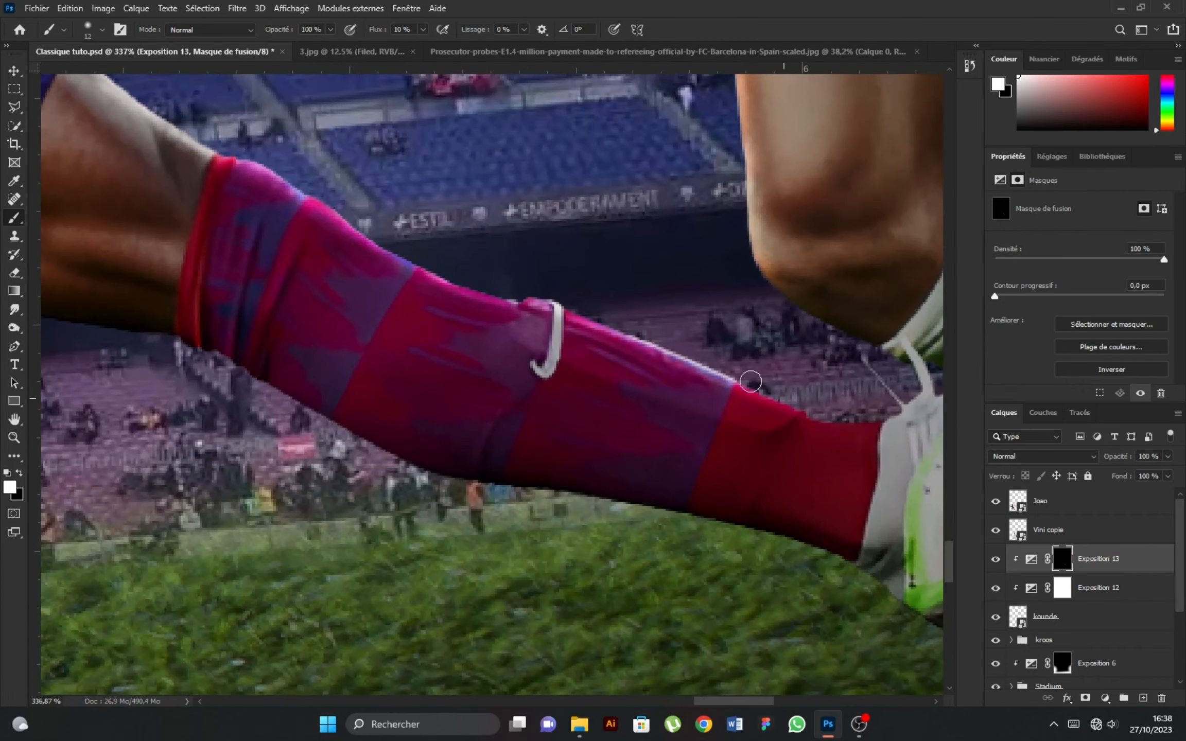
# Widen the glow along Kounde's stretched leg and sock with a softer 19 px white brush
pyautogui.keyDown('alt'); pyautogui.rightClick(308, 194); pyautogui.keyUp('alt')
pyautogui.moveTo(308, 193); pyautogui.dragTo(810, 412)
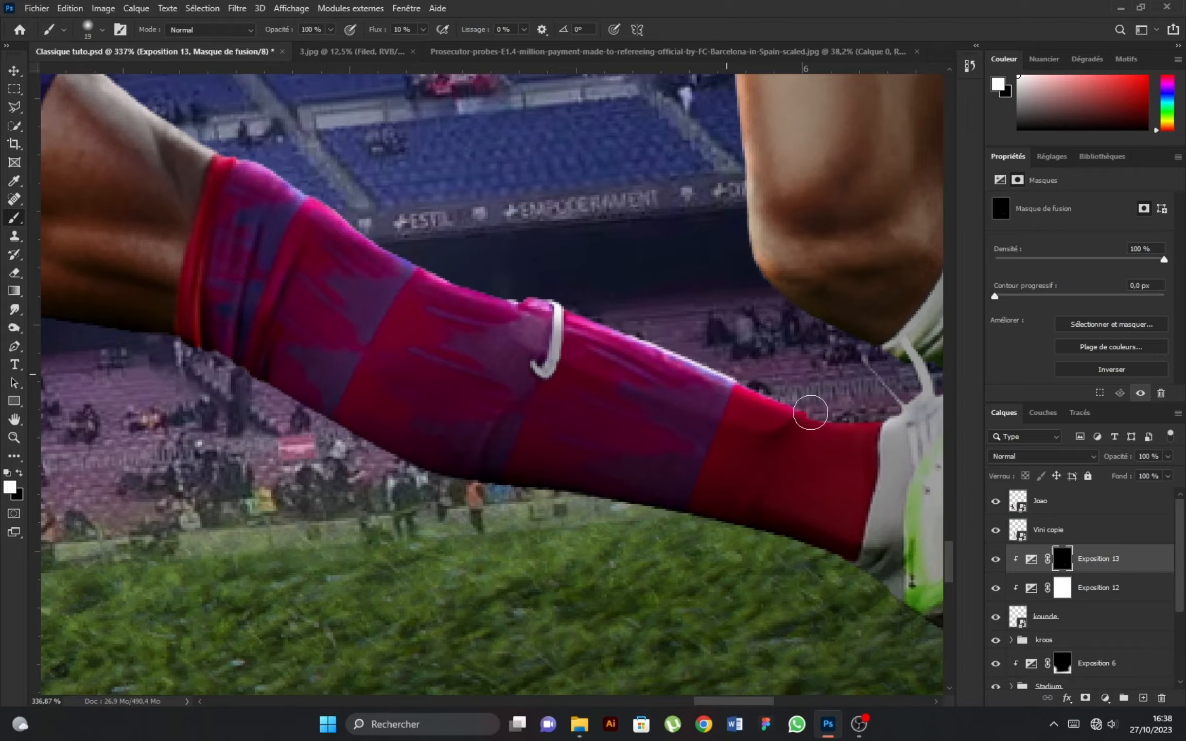
pyautogui.scroll(-5, 306, 202)
pyautogui.scroll(3, 171, 135)
pyautogui.moveTo(171, 139); pyautogui.dragTo(462, 304)
pyautogui.scroll(-5, 462, 304)
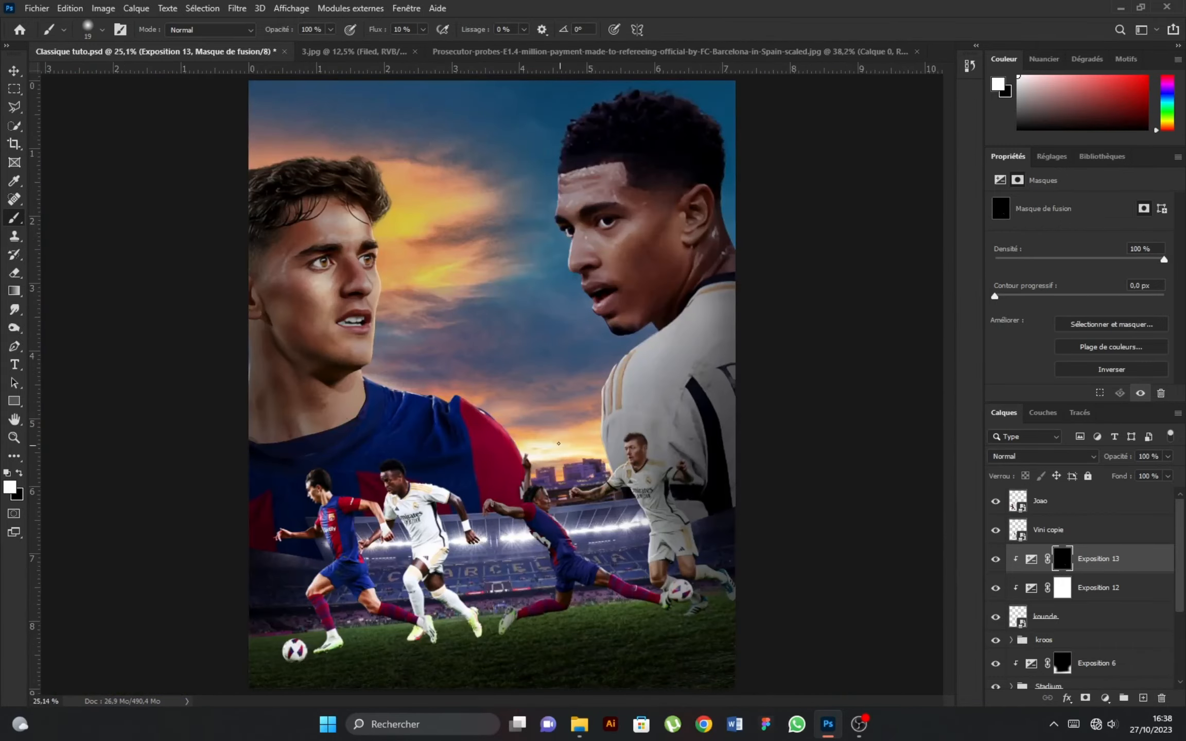
# Paint the rim light along Kounde's outstretched arm and shoulder and the back edge of his raised arm with a 14 px brush
pyautogui.scroll(5, 597, 613)
pyautogui.keyDown('alt'); pyautogui.rightClick(561, 454); pyautogui.keyUp('alt')
pyautogui.moveTo(564, 457)
pyautogui.mouseDown()
pyautogui.moveTo(659, 380)
pyautogui.moveTo(590, 447)
pyautogui.mouseUp()
pyautogui.scroll(-5, 586, 438)
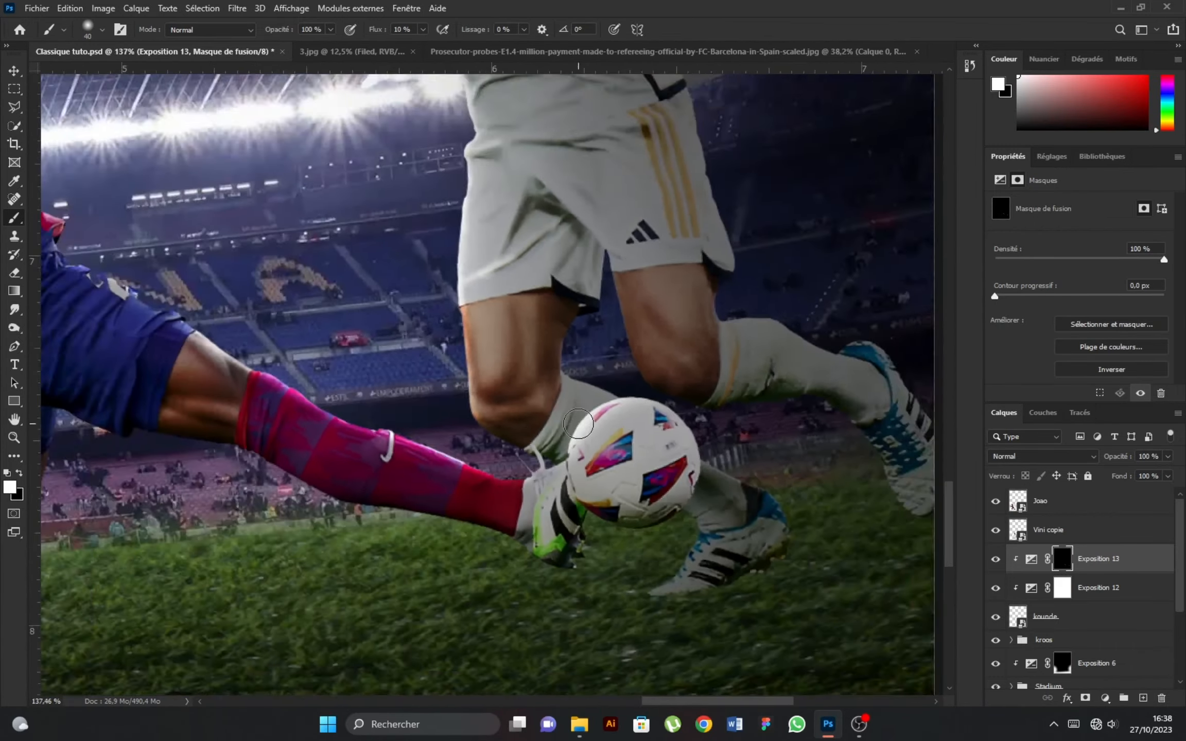
pyautogui.scroll(5, 184, 275)
pyautogui.keyDown('alt'); pyautogui.rightClick(187, 282); pyautogui.keyUp('alt')
pyautogui.scroll(2, 106, 309)
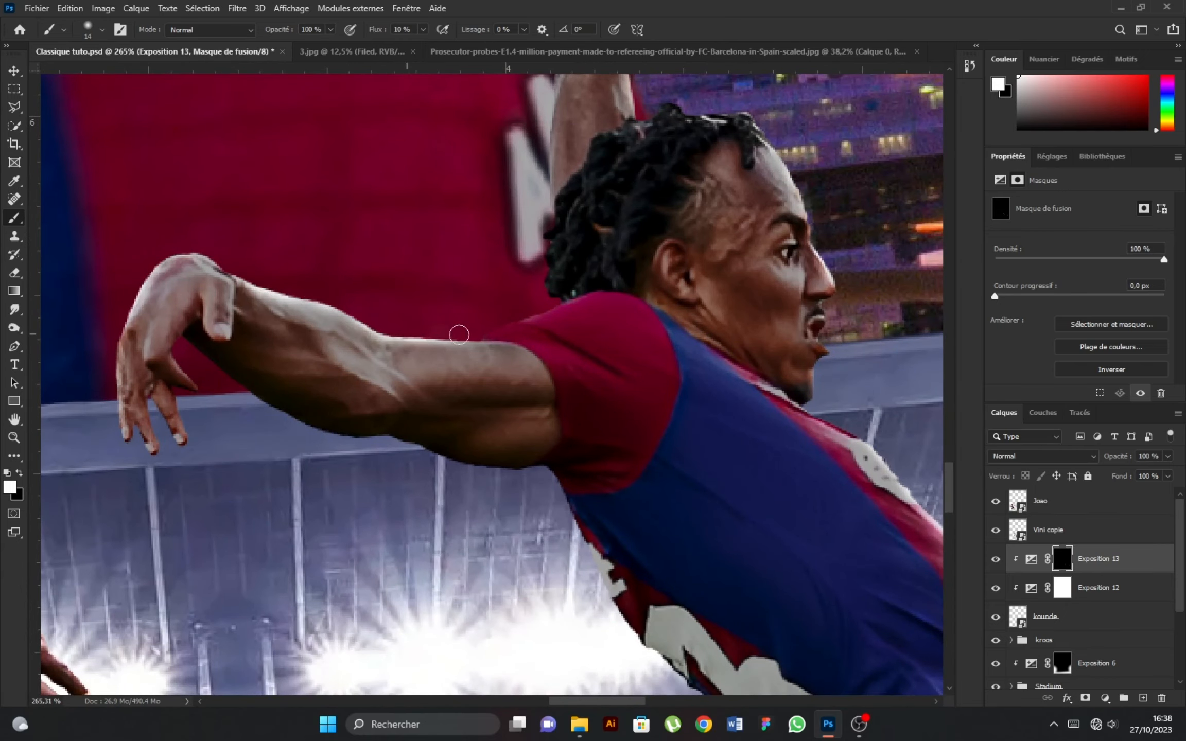
pyautogui.moveTo(545, 286); pyautogui.dragTo(552, 588)
pyautogui.moveTo(637, 396)
pyautogui.mouseDown()
pyautogui.moveTo(562, 262)
pyautogui.moveTo(555, 471)
pyautogui.mouseUp()
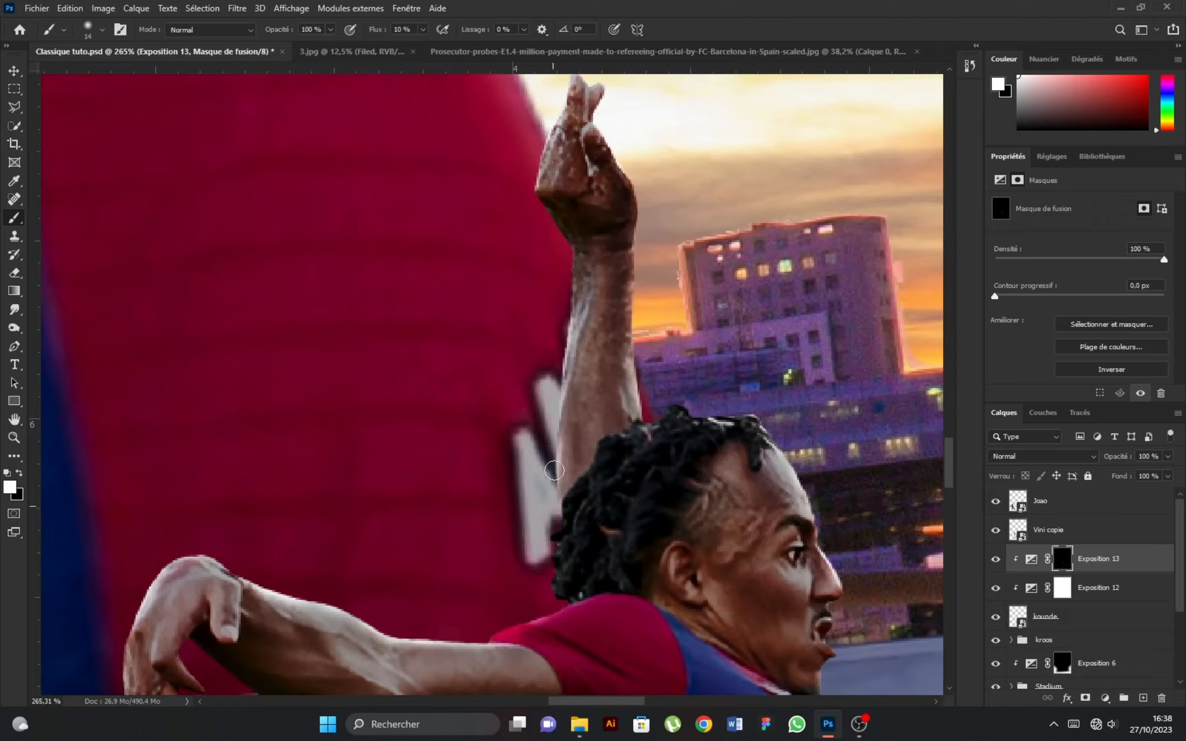
# Set the exposure of Kounde's rim light adjustment, Exposition 13, to +2.56
pyautogui.click(1032, 559)
pyautogui.moveTo(1103, 238); pyautogui.dragTo(1112, 239)
pyautogui.scroll(-8, 546, 355)
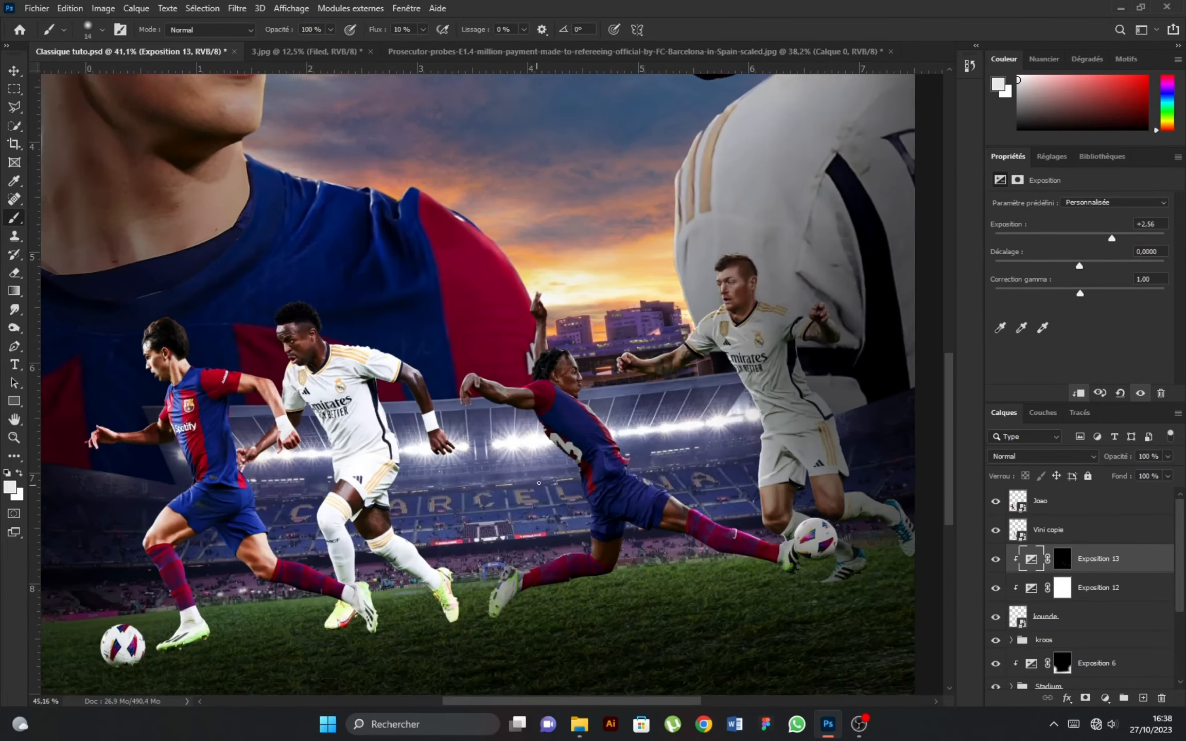
# Refine the Exposition 13 mask around Kounde's face and hair, toning it down with black and retouching it with white
pyautogui.scroll(10, 569, 366)
pyautogui.click(1062, 559)
pyautogui.moveTo(599, 367); pyautogui.dragTo(592, 340)
pyautogui.scroll(-5, 541, 355)
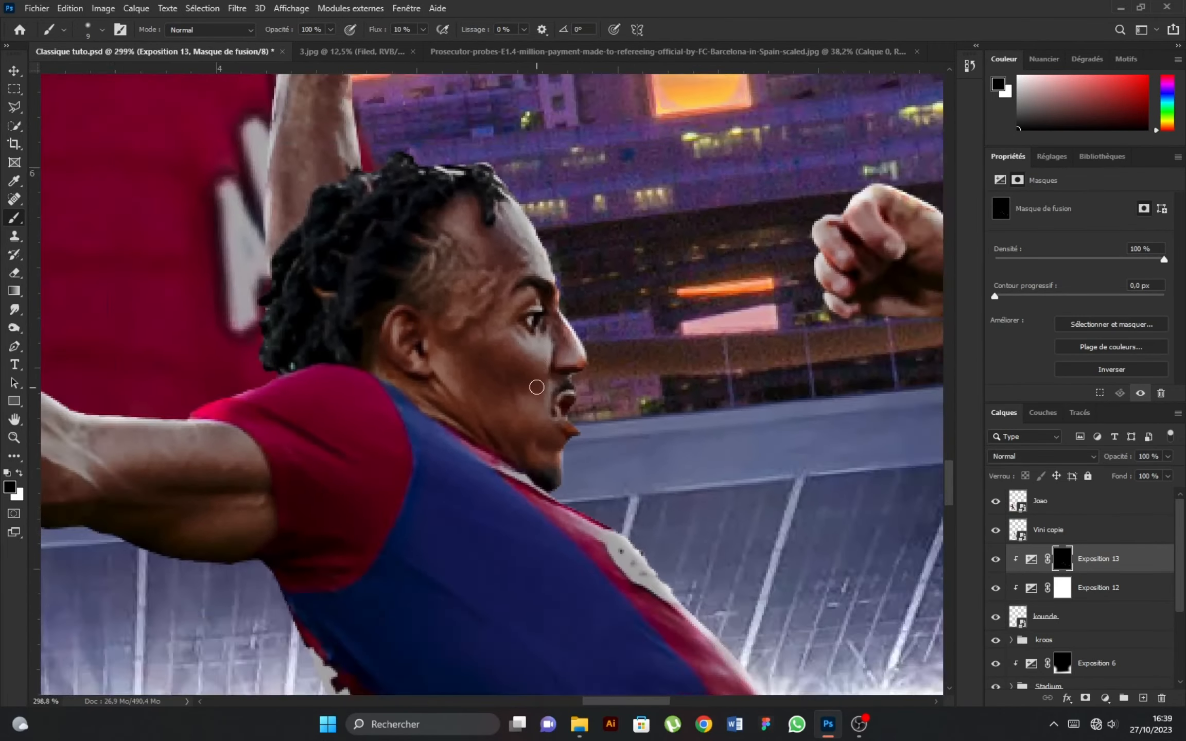
pyautogui.scroll(4, 537, 376)
pyautogui.press('x')
pyautogui.moveTo(475, 176); pyautogui.dragTo(496, 175)
pyautogui.click(477, 175)
pyautogui.scroll(-4, 592, 350)
# Paint the rim light along the top of Kounde's rear boot and sock and the back edge of his shorts with a 14 px brush
pyautogui.scroll(-5, 592, 349)
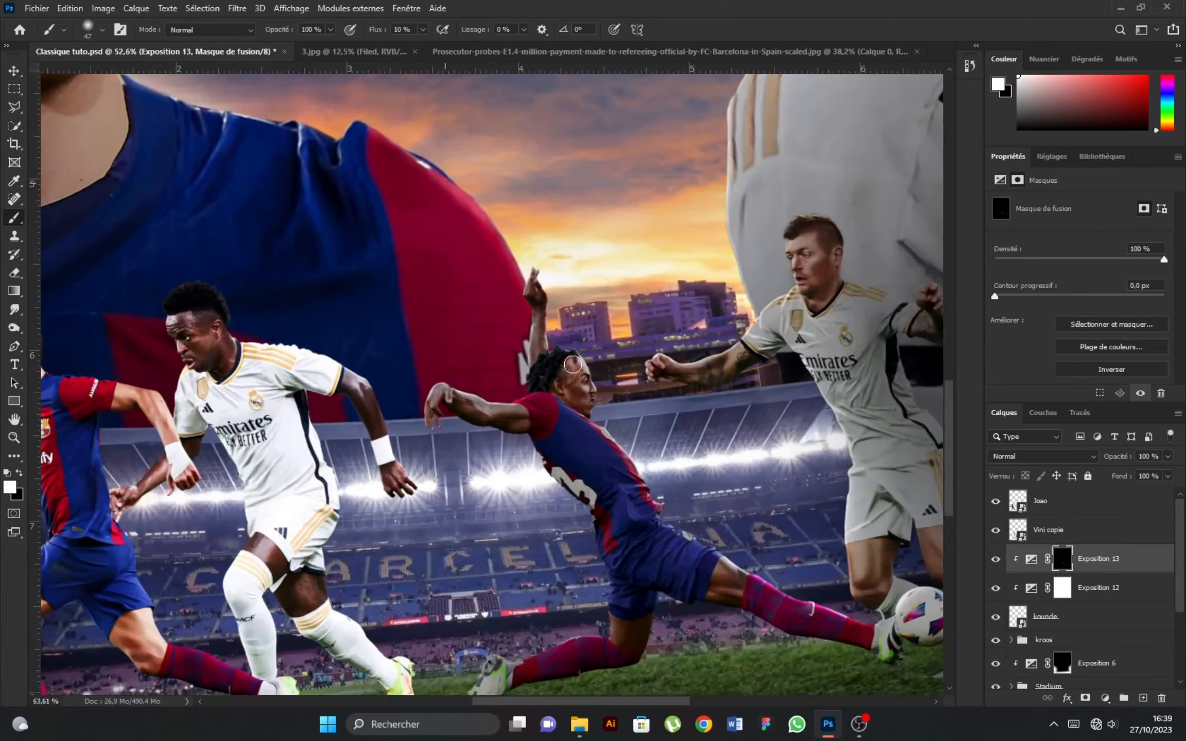
pyautogui.scroll(4, 546, 402)
pyautogui.scroll(-4, 535, 463)
pyautogui.scroll(5, 533, 507)
pyautogui.moveTo(534, 504); pyautogui.dragTo(494, 484)
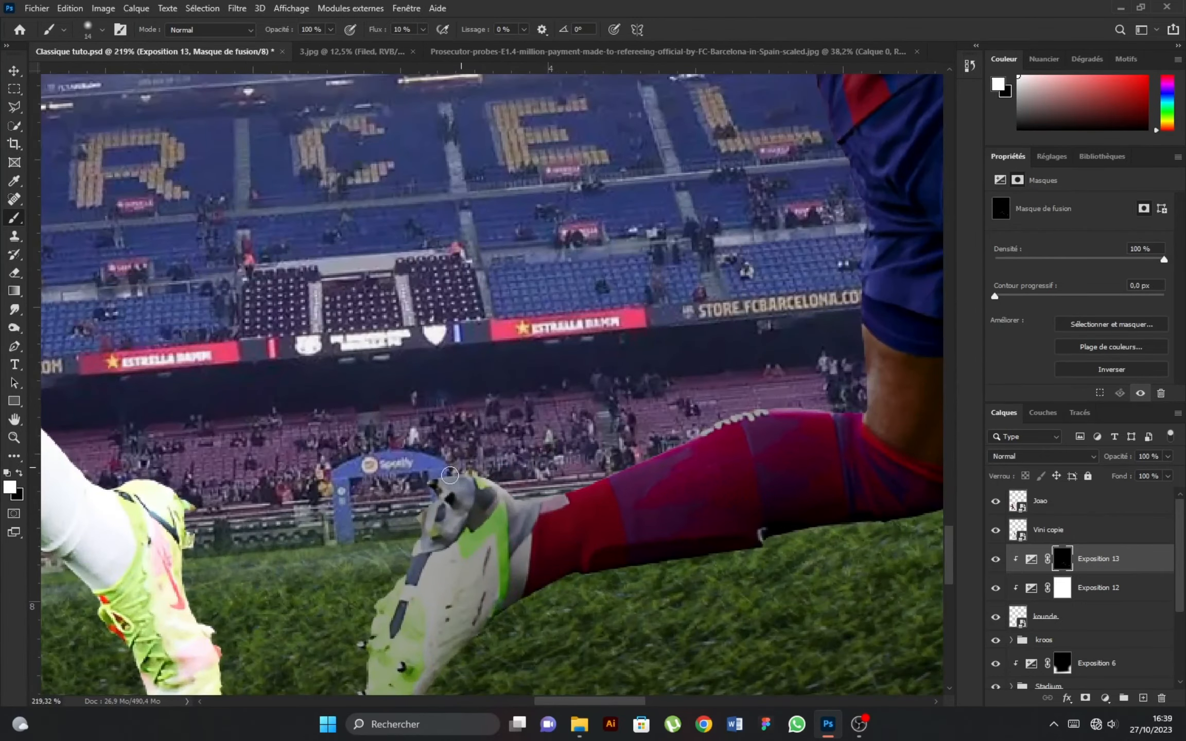
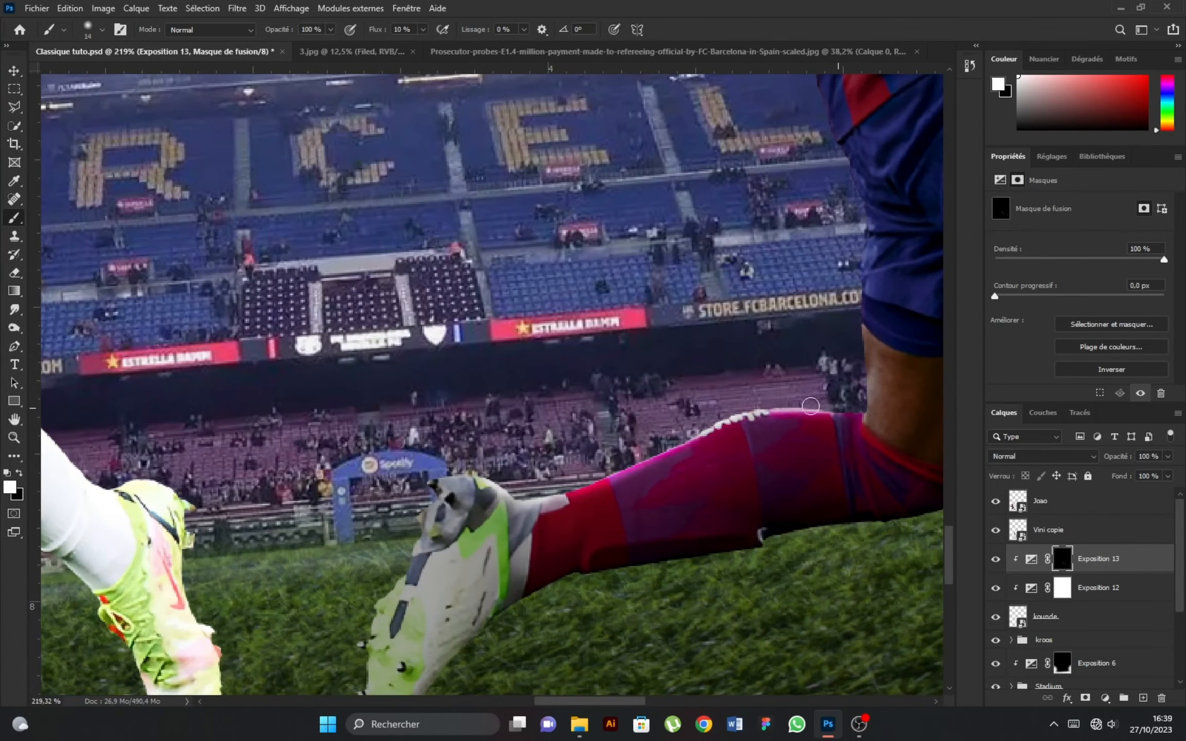
pyautogui.moveTo(855, 173); pyautogui.dragTo(759, 332)
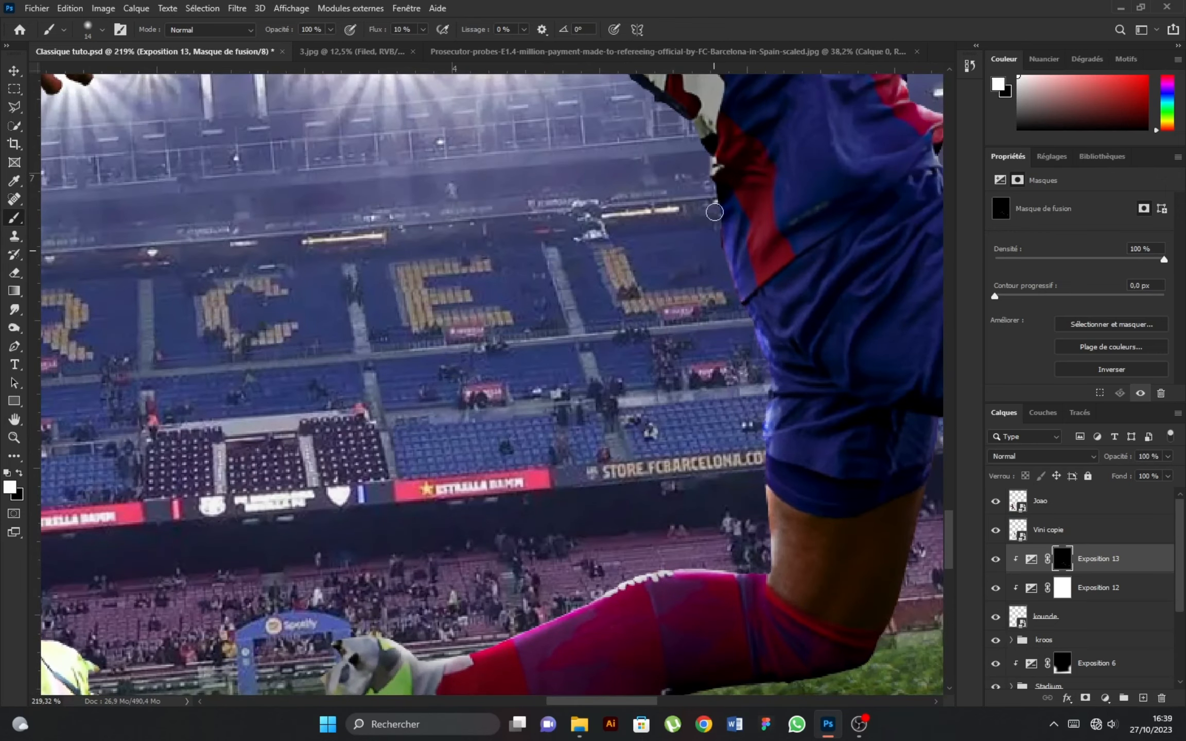
pyautogui.scroll(-5, 703, 161)
pyautogui.scroll(4, 646, 299)
pyautogui.scroll(-8, 736, 356)
pyautogui.scroll(-1, 1070, 614)
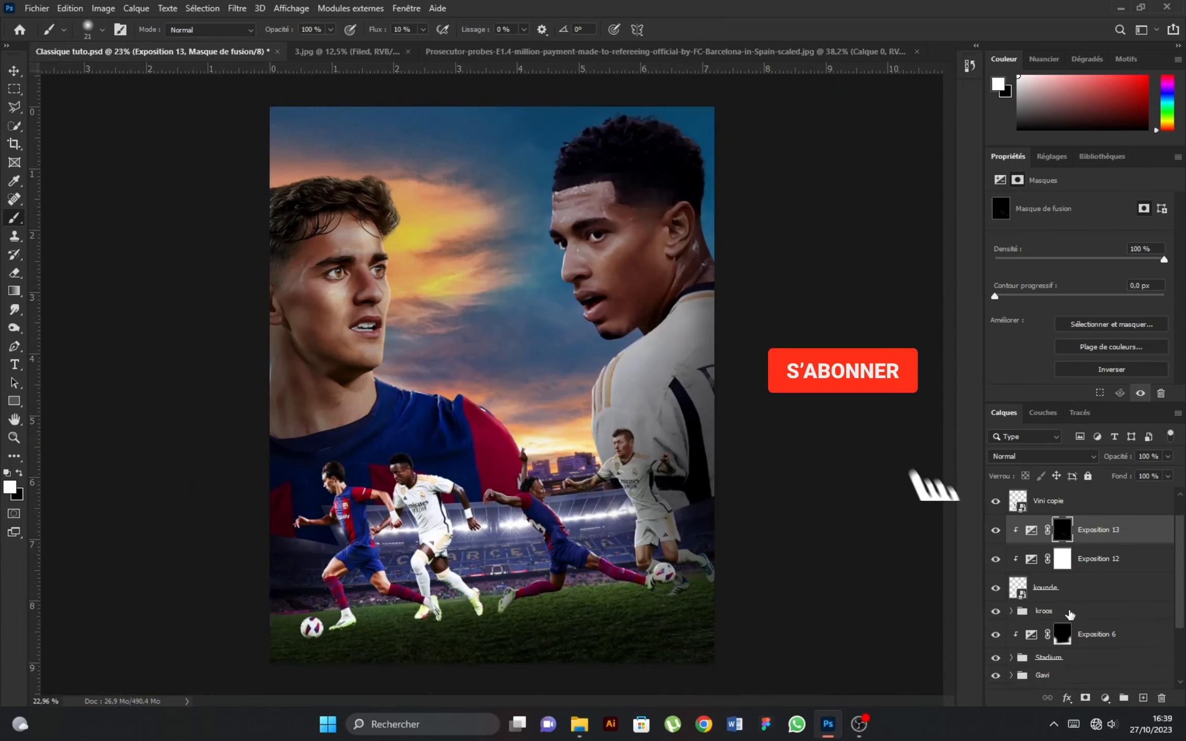
# Add a new layer above the kroos group and set up a flattened black brush angled at 9° with 55% flow
pyautogui.click(1070, 614)
pyautogui.click(1143, 697)
pyautogui.rightClick(548, 453)
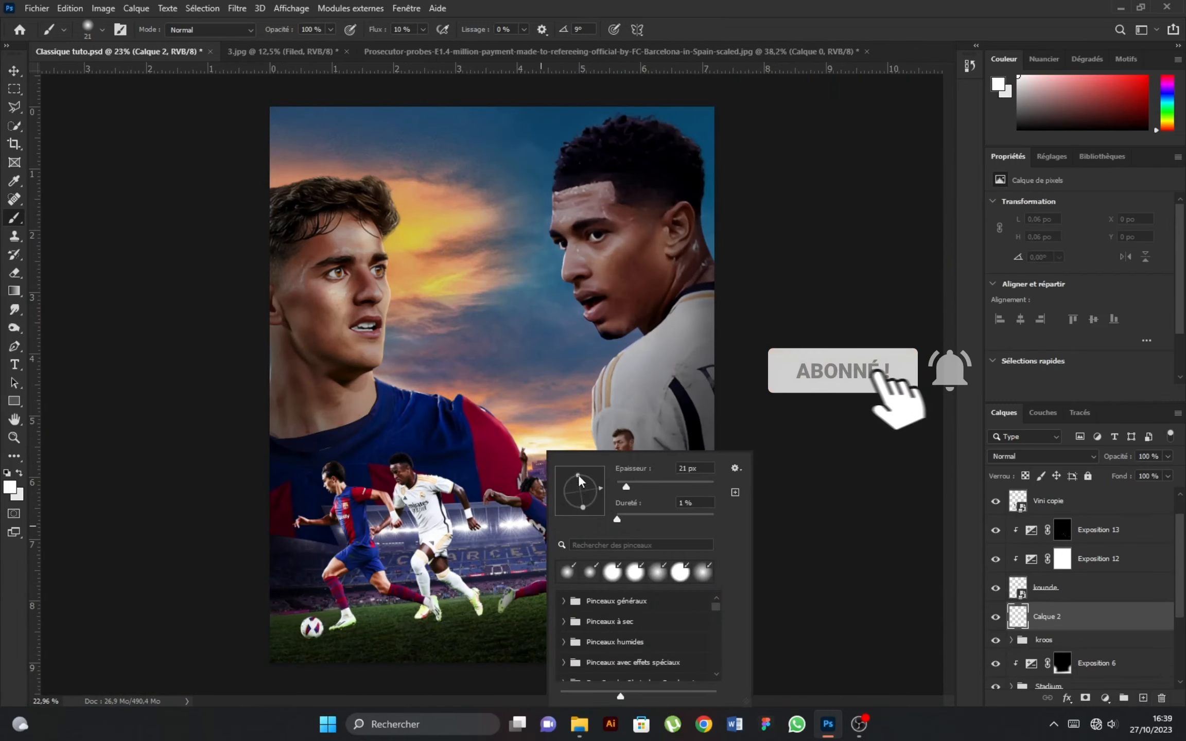
pyautogui.moveTo(579, 477); pyautogui.dragTo(580, 487)
pyautogui.click(7, 473)
pyautogui.moveTo(371, 32); pyautogui.dragTo(398, 32)
pyautogui.scroll(2, 556, 634)
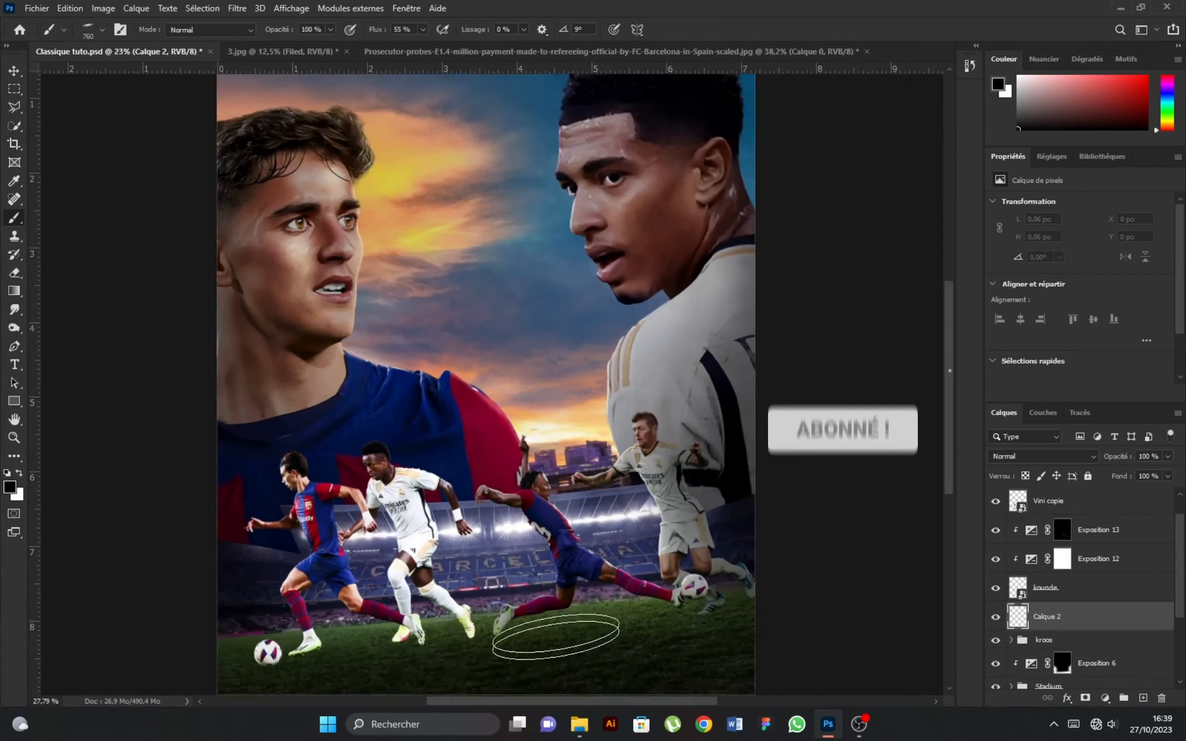
# Paint soft black ground shadows on the grass beneath Kounde and Kroos using large flattened brush dabs
pyautogui.scroll(2, 556, 637)
pyautogui.rightClick(563, 452)
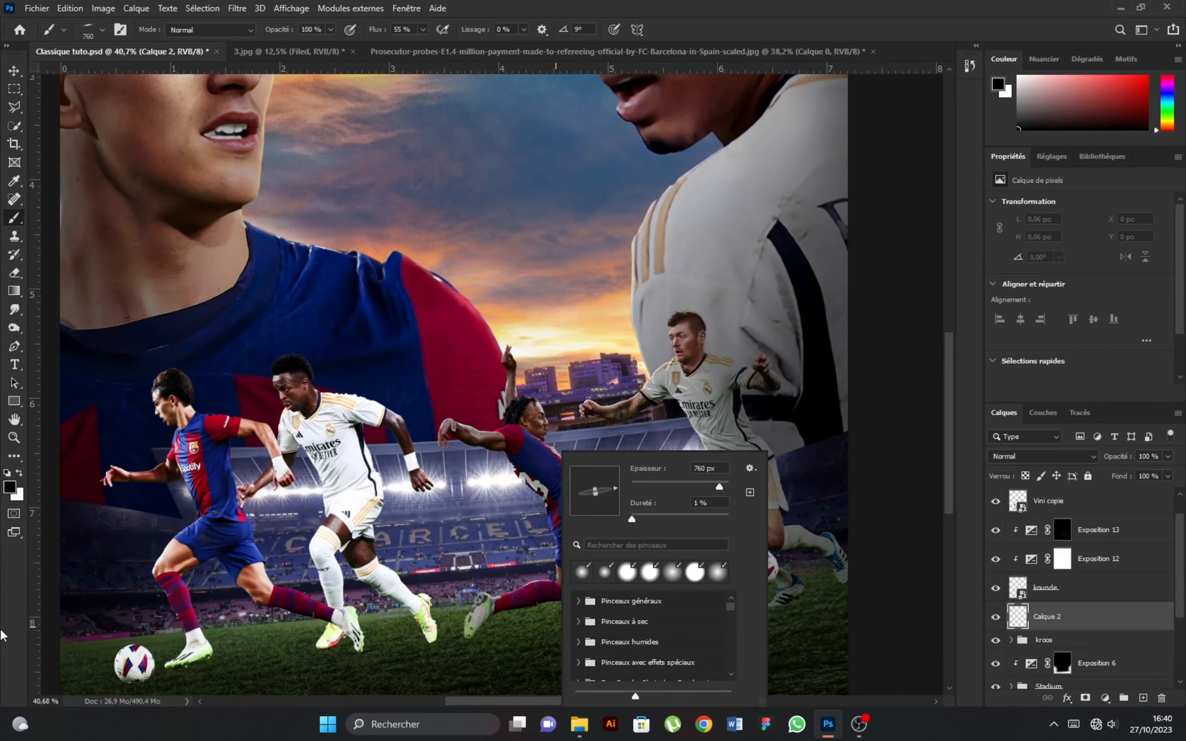
pyautogui.click(546, 635)
pyautogui.scroll(4, 533, 636)
pyautogui.click(531, 623)
pyautogui.click(769, 604)
pyautogui.scroll(-3, 769, 603)
pyautogui.press(']')
pyautogui.click(793, 584)
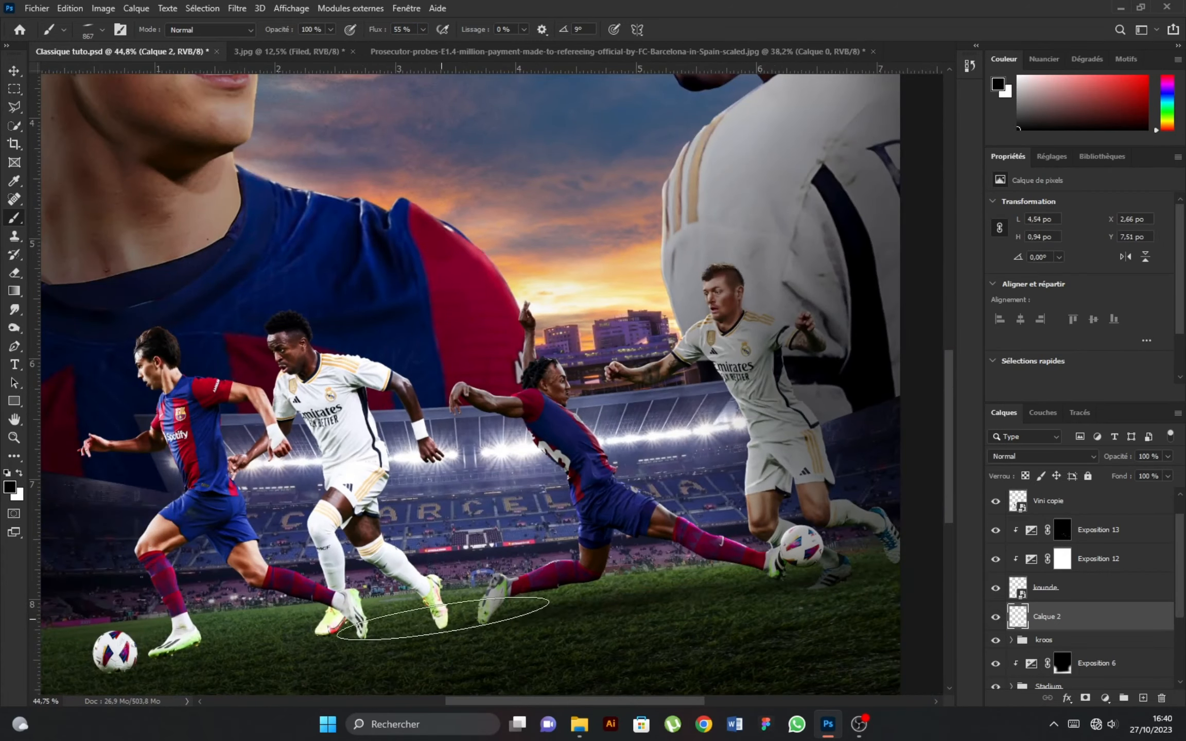
# Extend the soft black ground shadows under Kounde and Kroos with a flattened brush of up to 1403 px at 13% flow
pyautogui.scroll(-10, 445, 619)
pyautogui.scroll(15, 508, 630)
pyautogui.moveTo(497, 633); pyautogui.dragTo(394, 633)
pyautogui.scroll(-4, 394, 631)
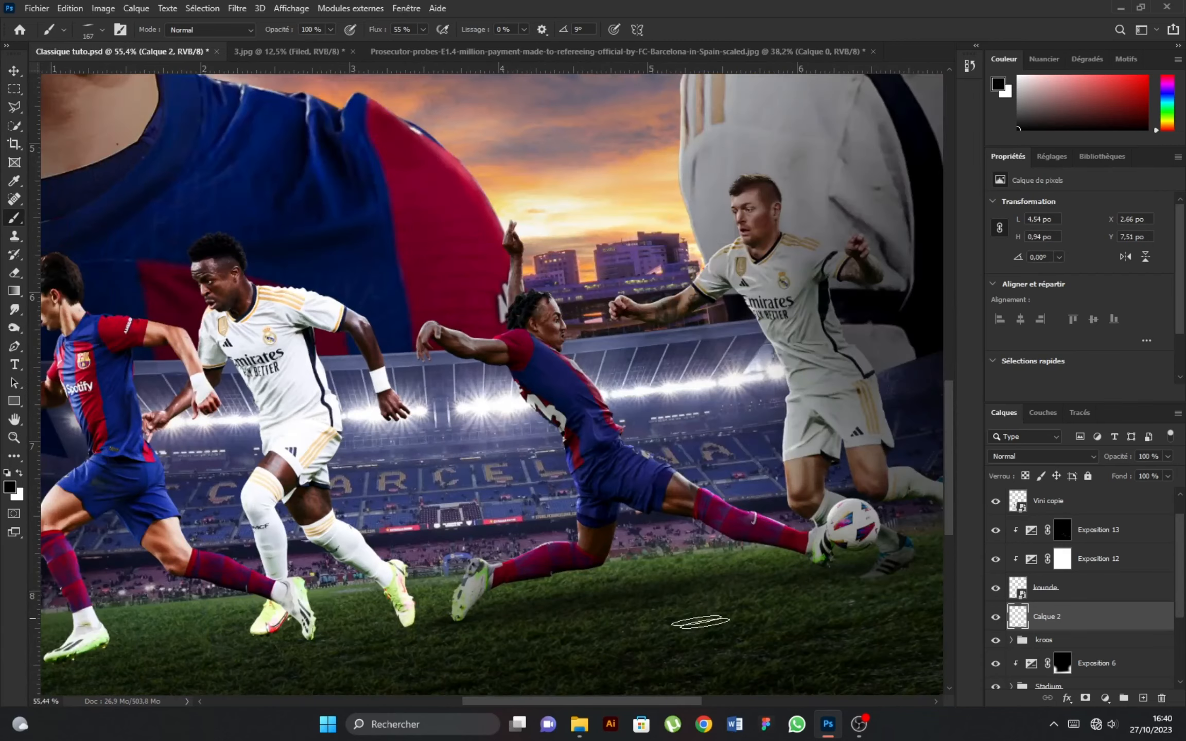
pyautogui.scroll(4, 838, 591)
pyautogui.scroll(-12, 645, 581)
pyautogui.moveTo(605, 590); pyautogui.dragTo(679, 616)
pyautogui.click(678, 603)
pyautogui.scroll(-1, 852, 629)
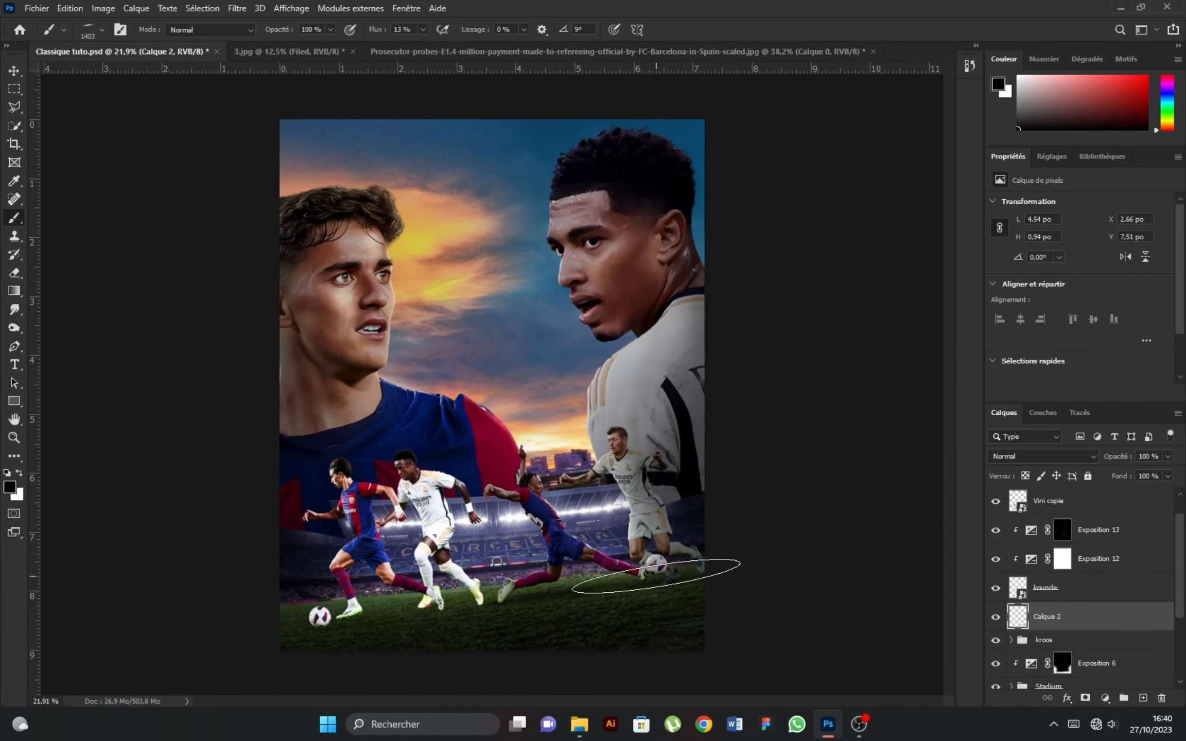
pyautogui.scroll(-2, 708, 537)
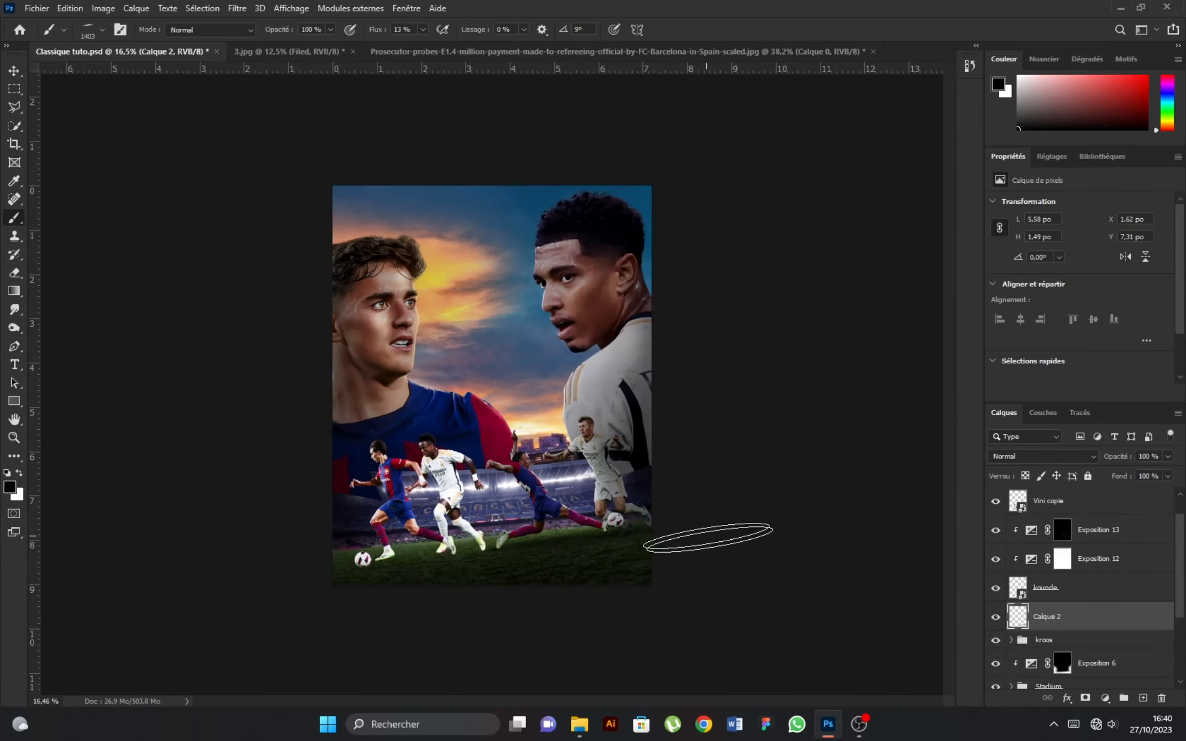
# Lower the opacity of the ground shadow layer Calque 2 to 81%
pyautogui.press('v')
pyautogui.scroll(4, 607, 648)
pyautogui.scroll(-4, 587, 581)
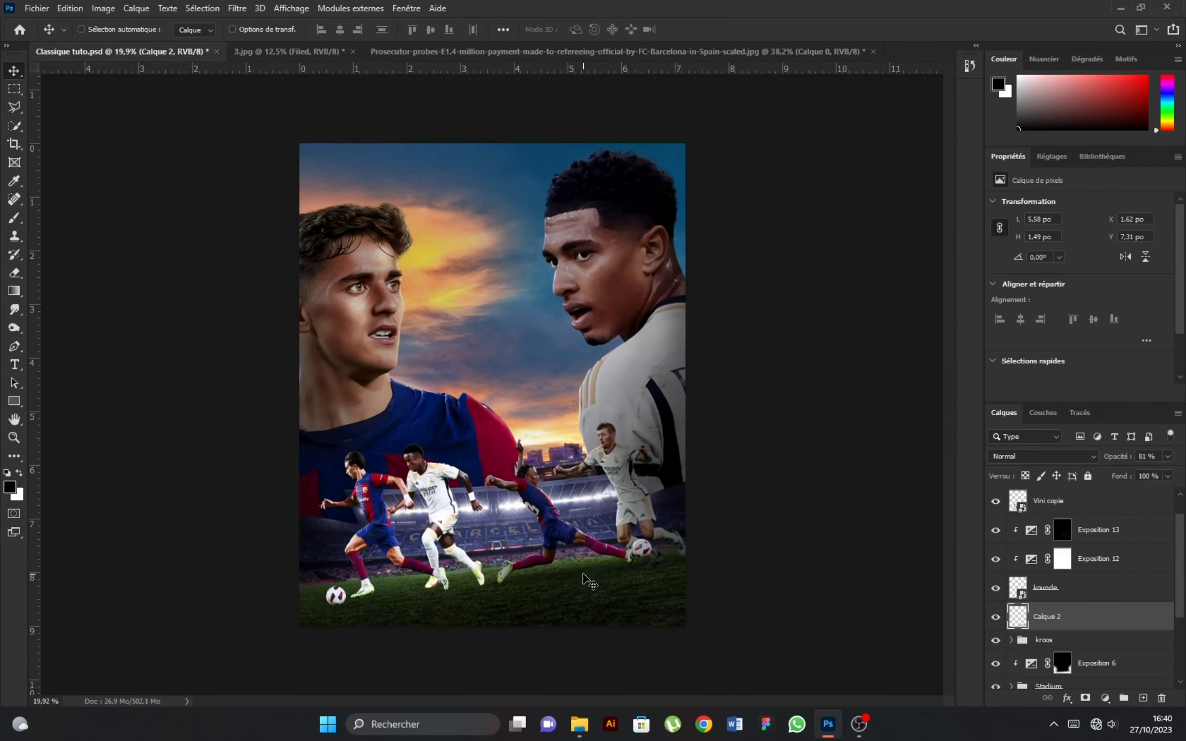
# Group Kounde's layers with their exposure adjustments and shadow as Kounde, and save the document
pyautogui.keyDown('shift'); pyautogui.click(1116, 538); pyautogui.keyUp('shift')
pyautogui.hotkey('ctrl', 'g')
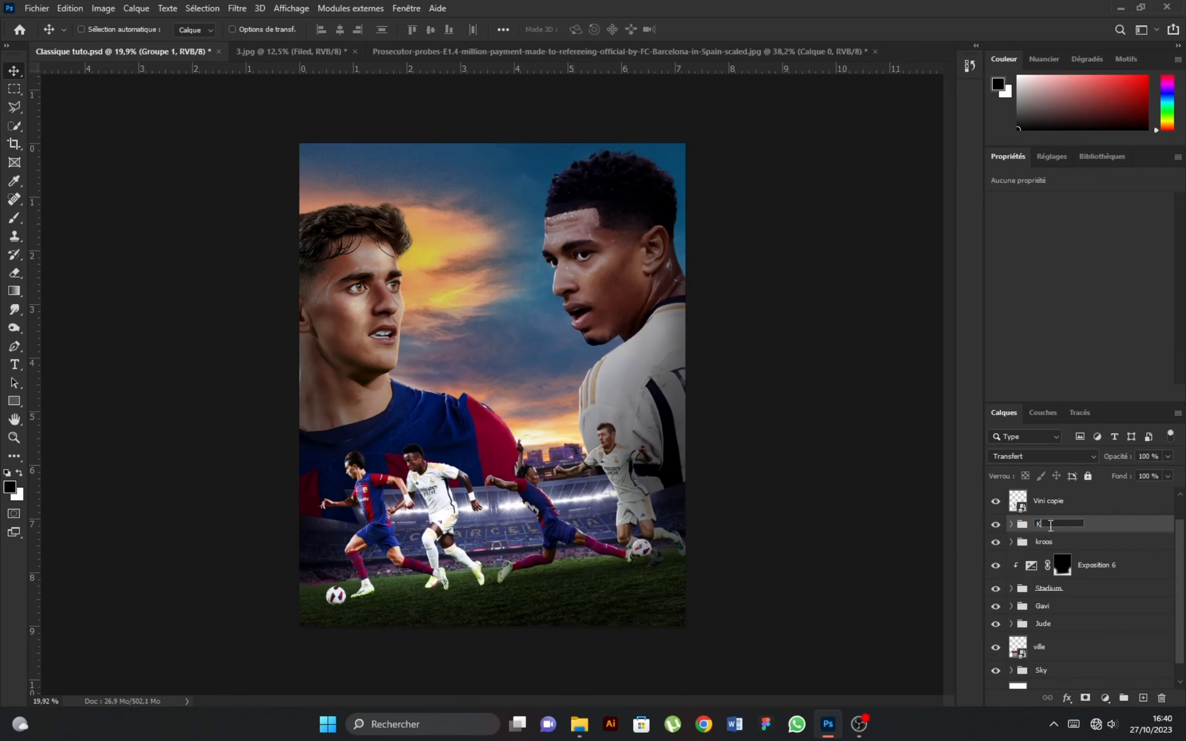
pyautogui.click(1056, 503)
pyautogui.hotkey('ctrl', 's')
# Add an Exposure adjustment clipped to the Vini copie layer and use it to darken the player
pyautogui.scroll(1, 1015, 528)
pyautogui.click(1106, 698)
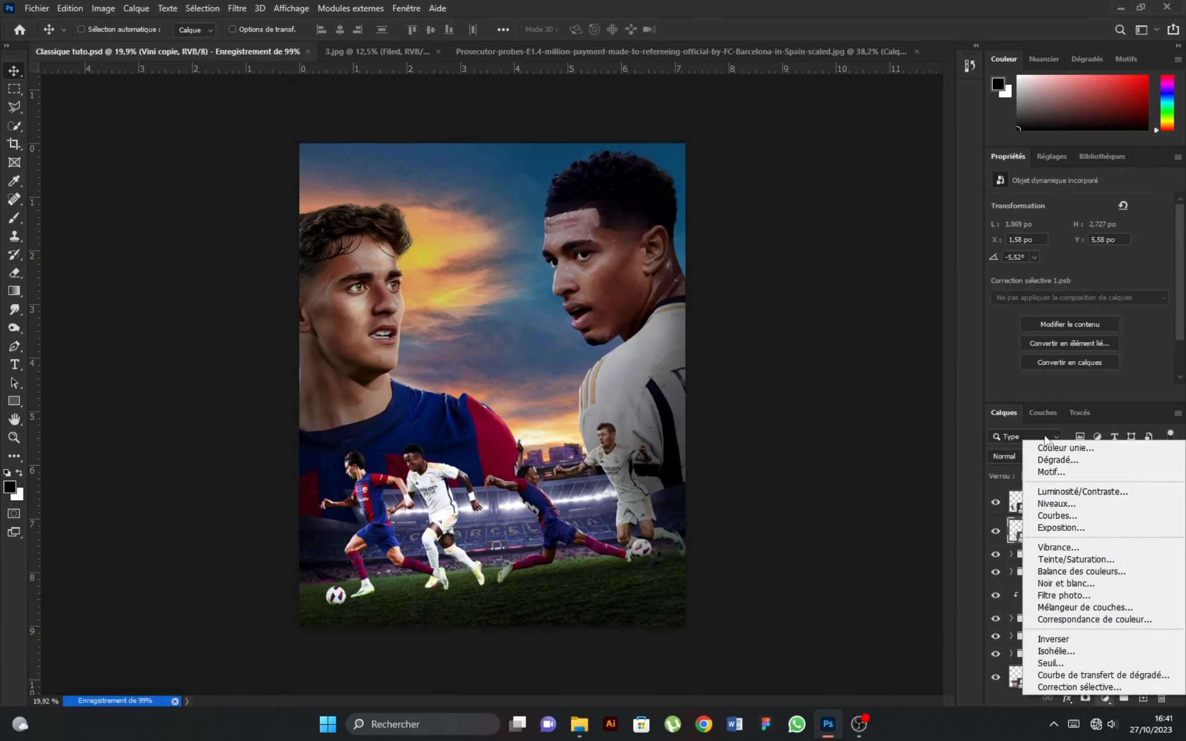
pyautogui.click(1066, 555)
pyautogui.click(1107, 698)
pyautogui.click(1060, 530)
pyautogui.keyDown('alt'); pyautogui.click(1032, 544); pyautogui.keyUp('alt')
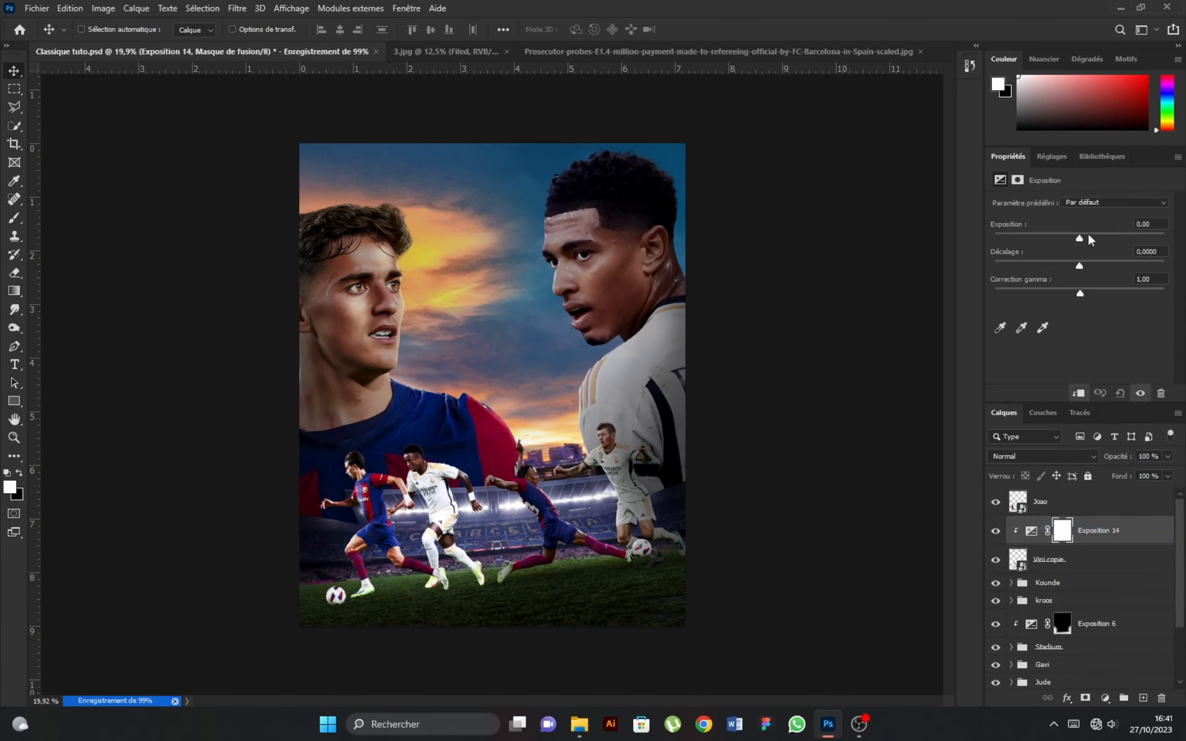
pyautogui.moveTo(1081, 239); pyautogui.dragTo(1106, 238)
# Add a second Exposure adjustment clipped to Vini copie, brightened to +2.22, and invert its mask to black
pyautogui.click(1106, 699)
pyautogui.click(1058, 530)
pyautogui.keyDown('alt'); pyautogui.click(1023, 546); pyautogui.keyUp('alt')
pyautogui.click(1062, 533)
pyautogui.hotkey('ctrl', 'i')
# Paint a white rim light on the Exposition 15 mask along Vini's neck, shoulder and sleeve with a 10 px brush at 10% flow
pyautogui.press('b')
pyautogui.rightClick(486, 305)
pyautogui.moveTo(404, 363)
pyautogui.mouseDown()
pyautogui.moveTo(379, 332)
pyautogui.moveTo(355, 335)
pyautogui.moveTo(293, 292)
pyautogui.moveTo(259, 286)
pyautogui.mouseUp()
pyautogui.scroll(11, 429, 470)
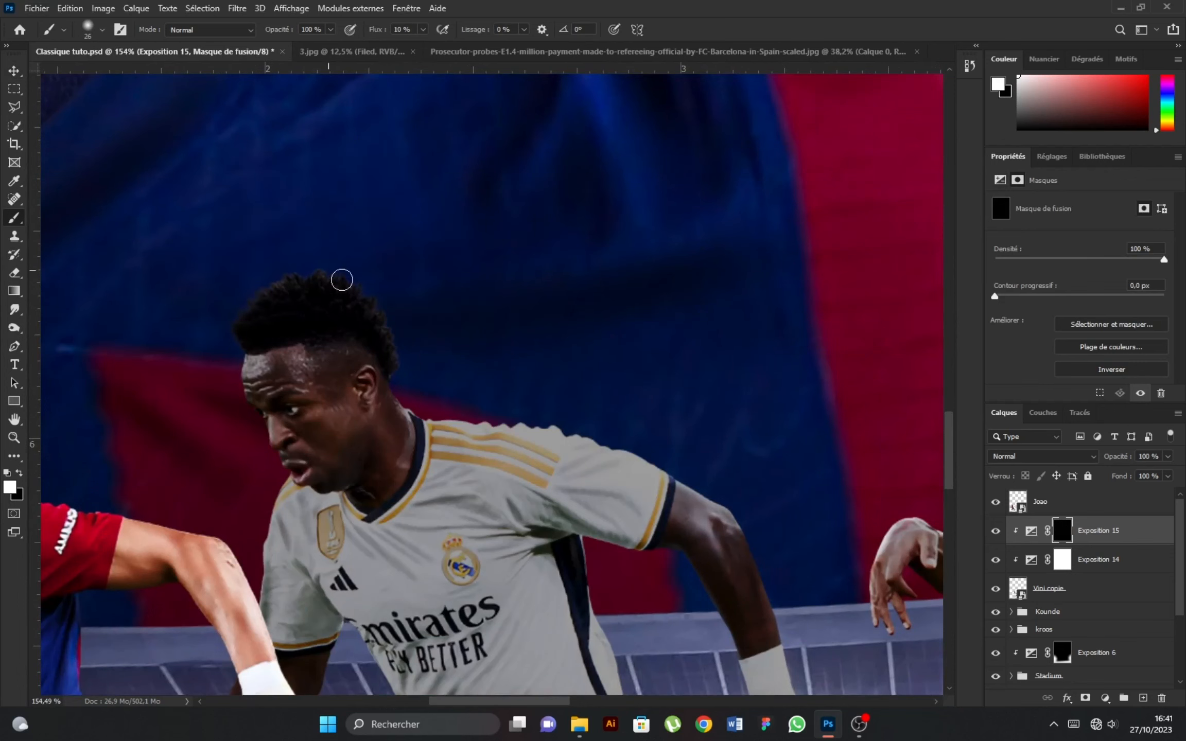
pyautogui.scroll(2, 410, 369)
pyautogui.scroll(2, 390, 404)
pyautogui.moveTo(403, 379)
pyautogui.mouseDown()
pyautogui.moveTo(381, 397)
pyautogui.moveTo(505, 399)
pyautogui.mouseUp()
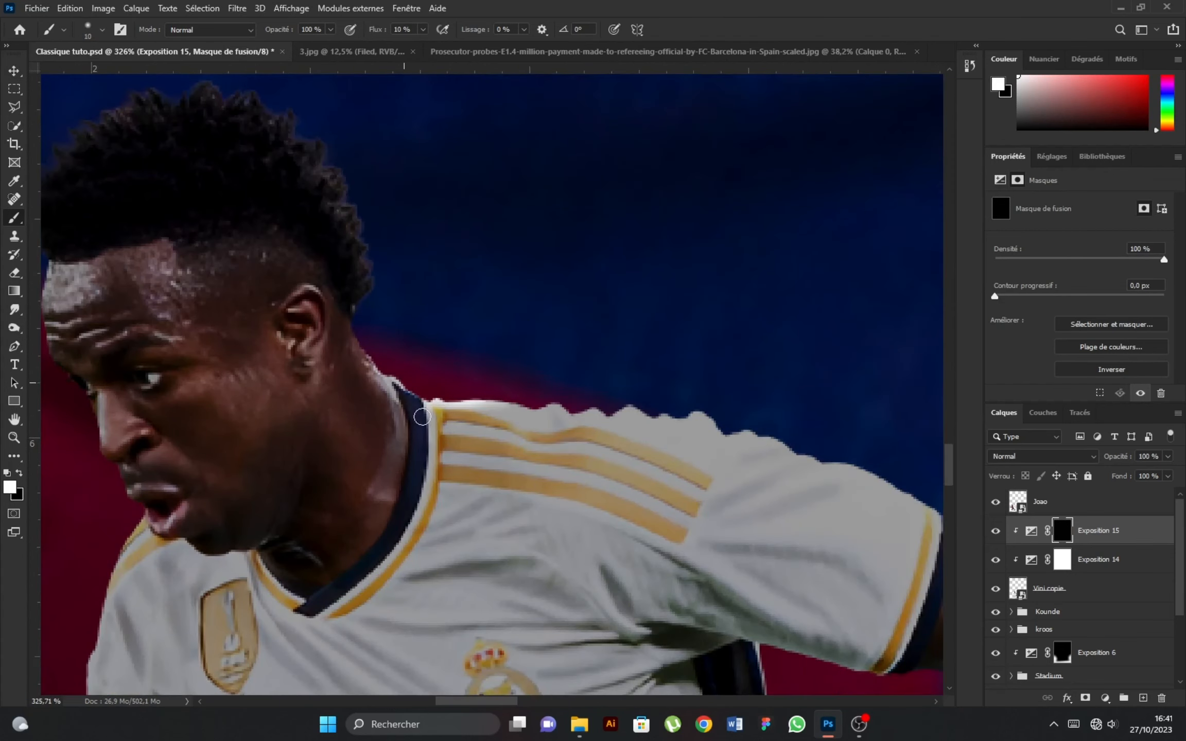
pyautogui.moveTo(422, 418)
pyautogui.mouseDown()
pyautogui.moveTo(487, 402)
pyautogui.moveTo(534, 408)
pyautogui.mouseUp()
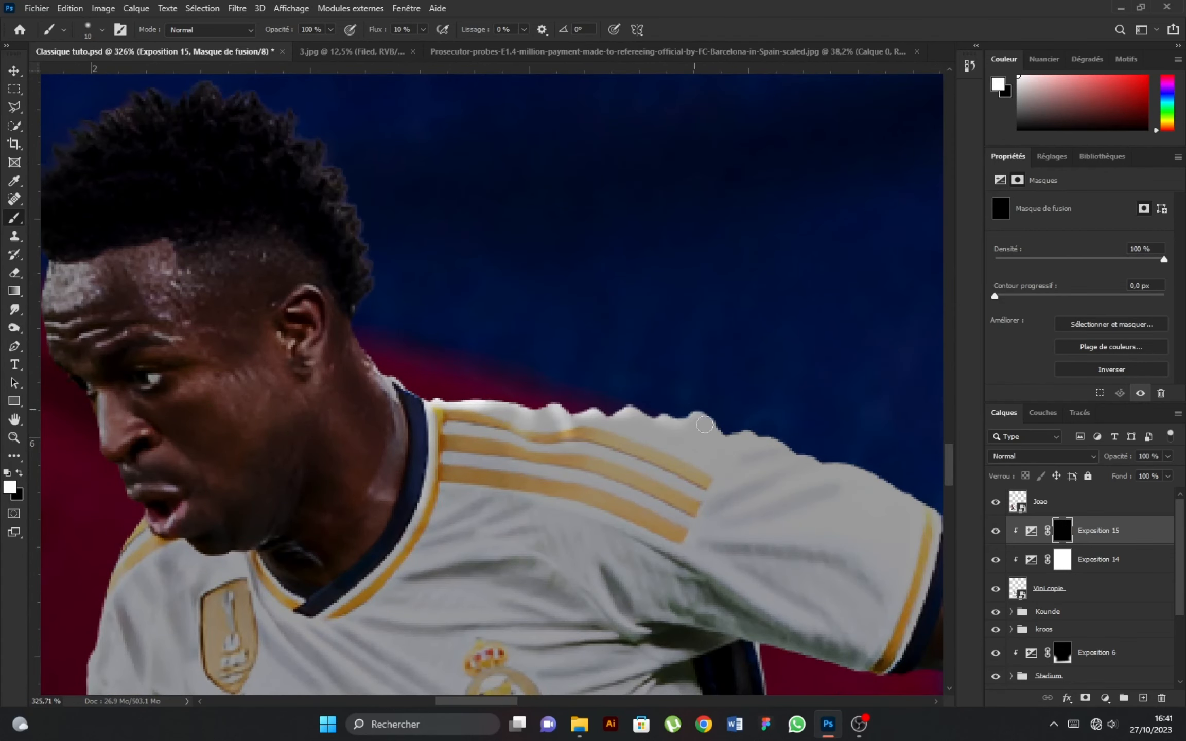
pyautogui.moveTo(705, 424); pyautogui.dragTo(754, 437)
pyautogui.moveTo(825, 432)
pyautogui.mouseDown()
pyautogui.moveTo(630, 360)
pyautogui.moveTo(511, 451)
pyautogui.moveTo(626, 395)
pyautogui.mouseUp()
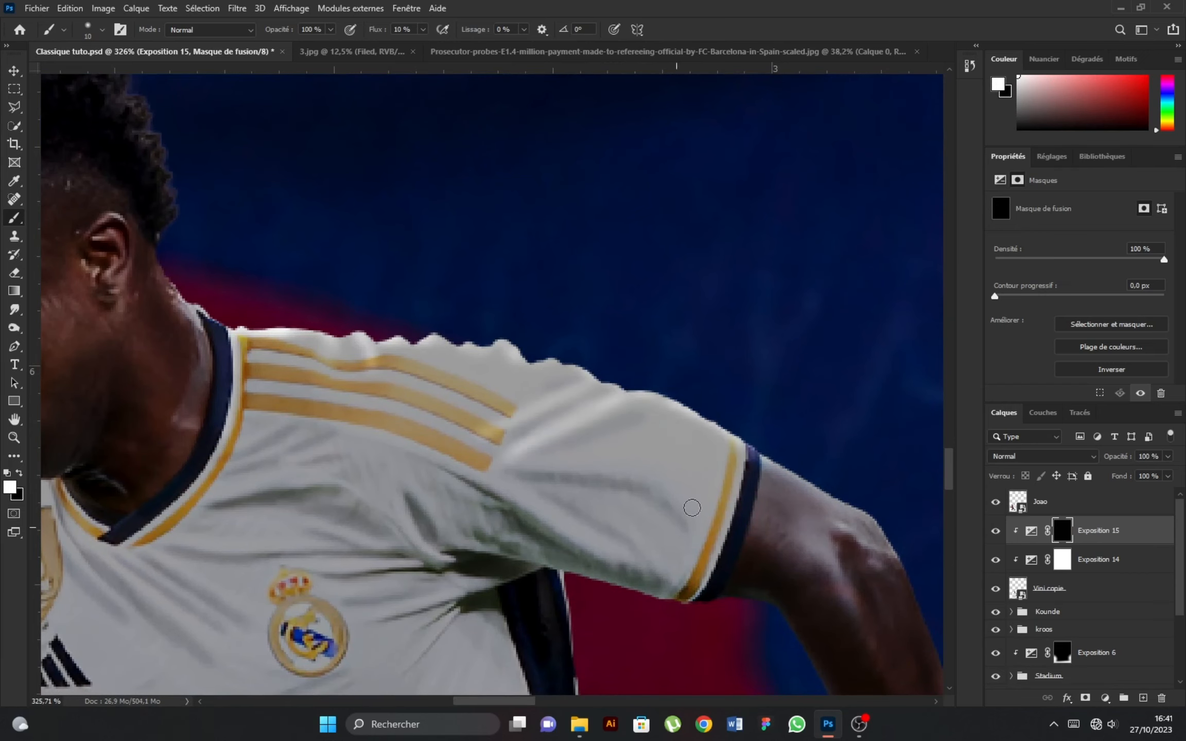
# Continue the rim light down the outer edge of Vini's extended arm, wristband and hand
pyautogui.moveTo(734, 438); pyautogui.dragTo(835, 499)
pyautogui.moveTo(707, 397)
pyautogui.mouseDown()
pyautogui.moveTo(564, 246)
pyautogui.moveTo(410, 119)
pyautogui.mouseUp()
pyautogui.moveTo(609, 303); pyautogui.dragTo(590, 254)
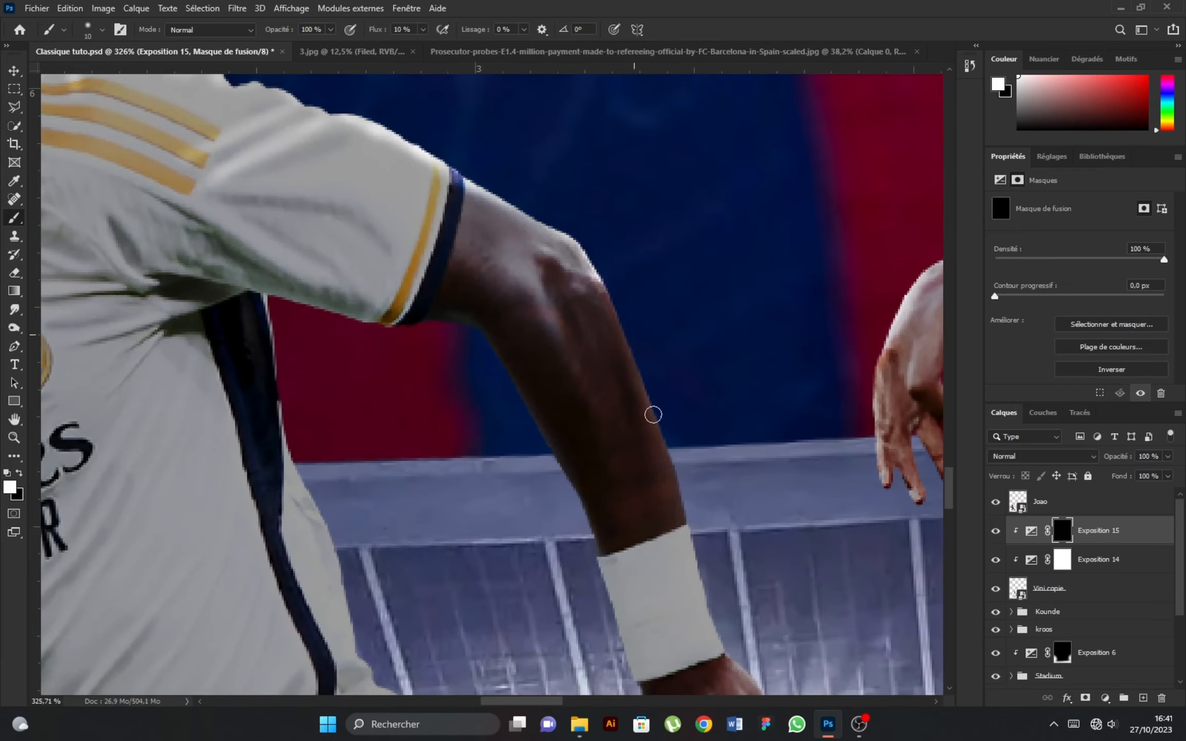
pyautogui.moveTo(653, 415); pyautogui.dragTo(711, 638)
pyautogui.moveTo(701, 529); pyautogui.dragTo(547, 194)
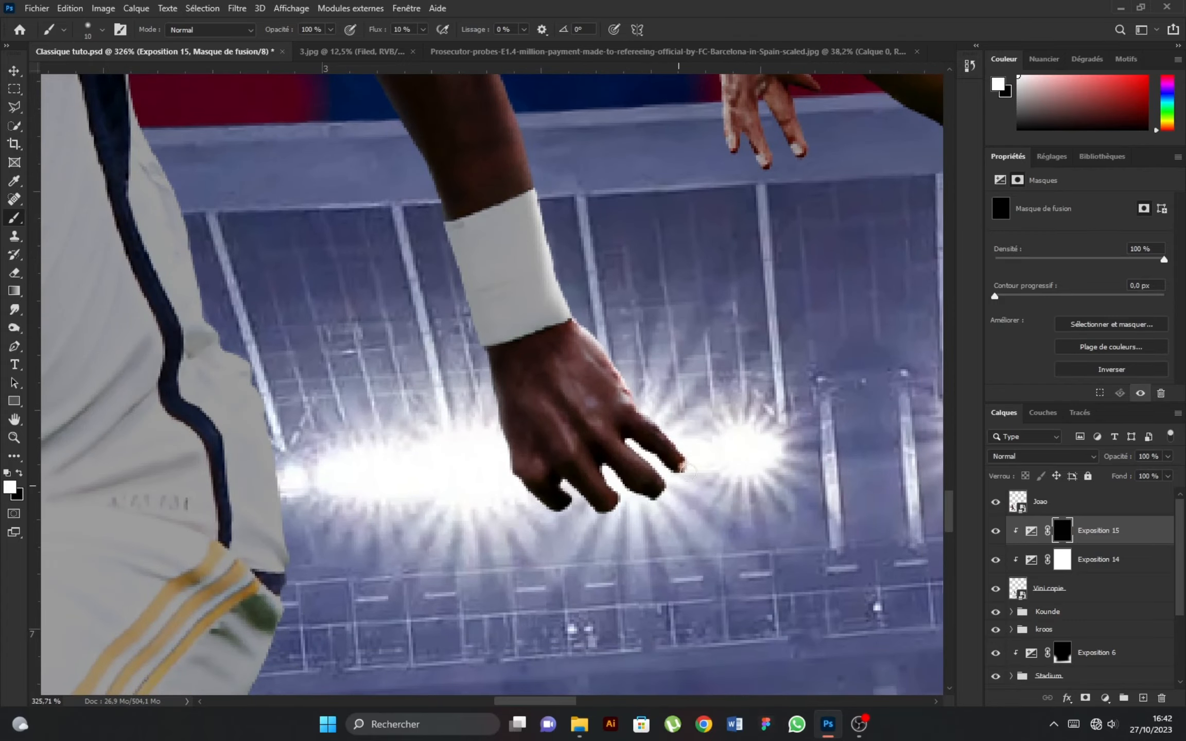
pyautogui.scroll(-10, 654, 427)
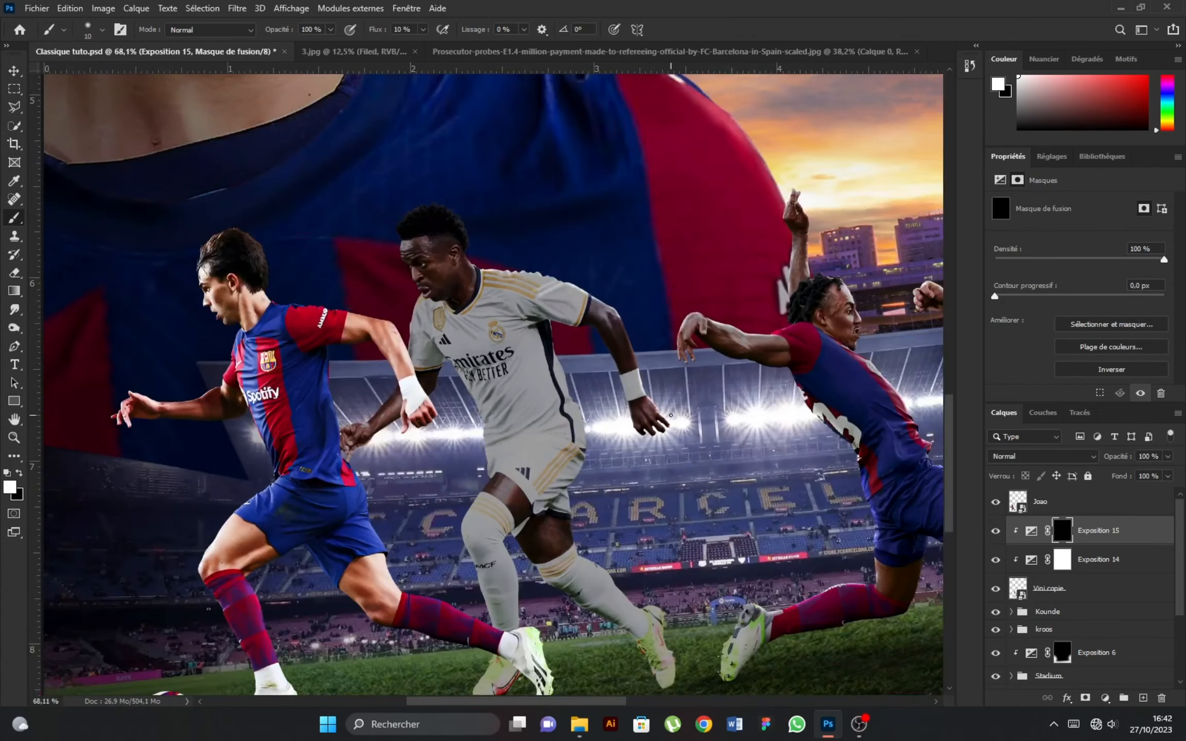
# Paint the rim light along Vini's rear sock, boot, thigh and back of the shorts, enlarging the brush to 29 px
pyautogui.scroll(9, 670, 524)
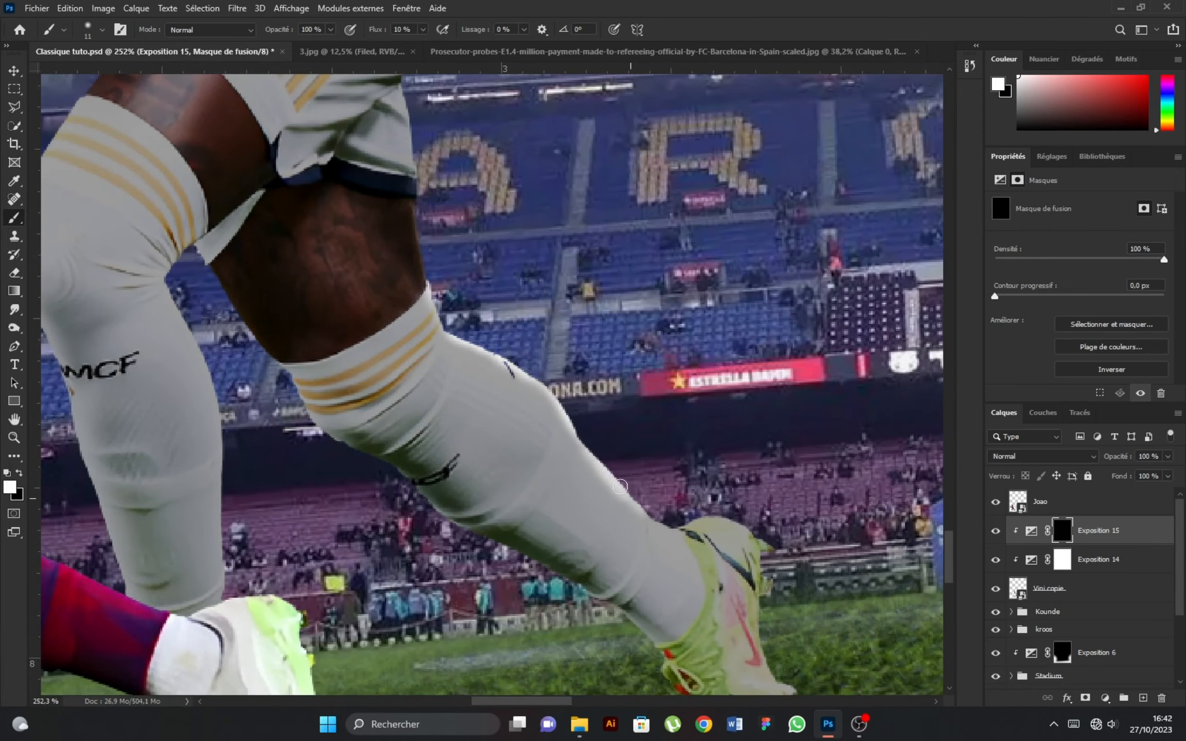
pyautogui.keyDown('alt'); pyautogui.rightClick(767, 553); pyautogui.keyUp('alt')
pyautogui.moveTo(752, 536)
pyautogui.mouseDown()
pyautogui.moveTo(588, 428)
pyautogui.moveTo(466, 327)
pyautogui.mouseUp()
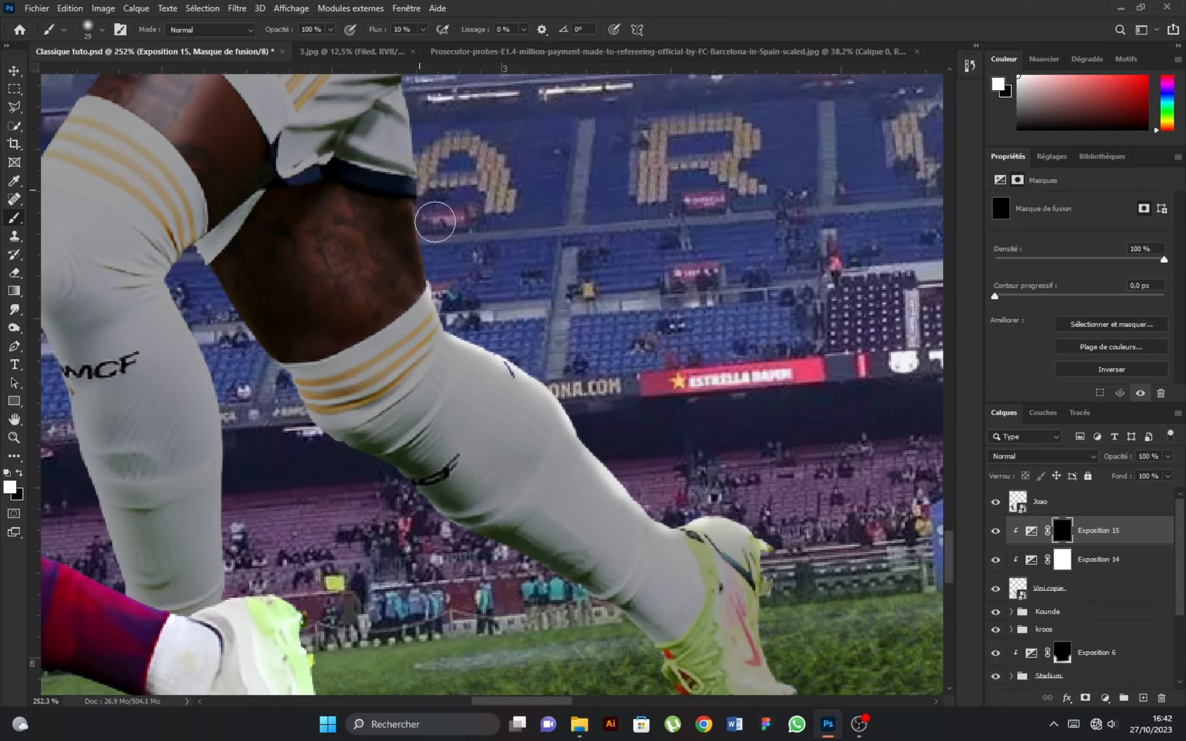
pyautogui.moveTo(429, 178); pyautogui.dragTo(406, 116)
pyautogui.scroll(-4, 412, 121)
pyautogui.scroll(2, 471, 177)
pyautogui.moveTo(480, 167); pyautogui.dragTo(435, 231)
pyautogui.scroll(-5, 435, 232)
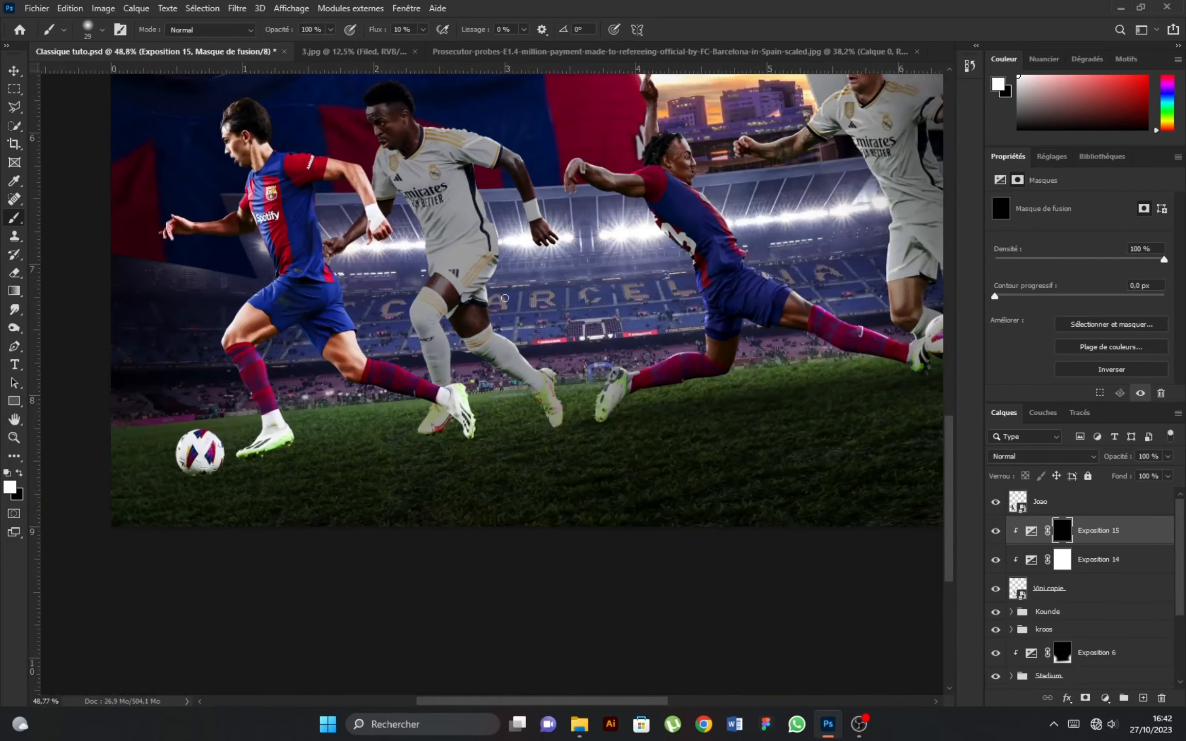
# Paint the rim light along the front edge of Vini's shirt hem and shorts, reducing the brush to 10 px
pyautogui.scroll(4, 481, 190)
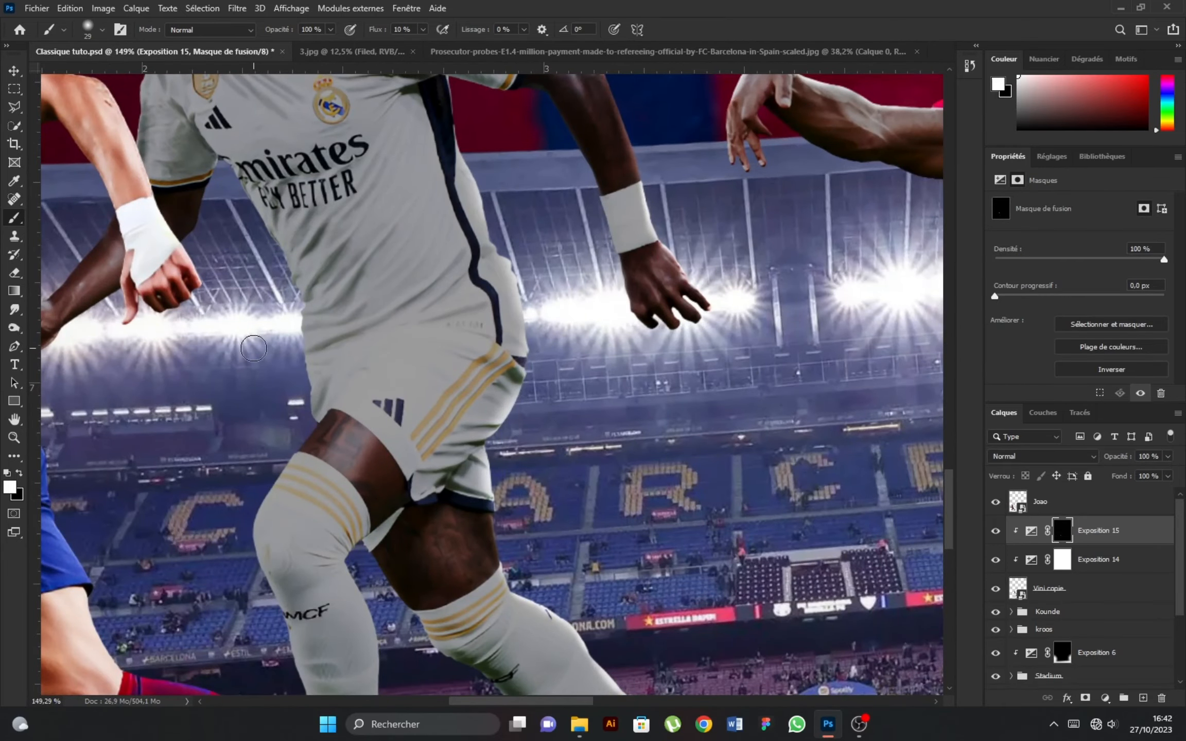
pyautogui.scroll(3, 273, 374)
pyautogui.moveTo(320, 268); pyautogui.dragTo(350, 445)
pyautogui.keyDown('alt'); pyautogui.rightClick(340, 332); pyautogui.keyUp('alt')
pyautogui.moveTo(336, 329); pyautogui.dragTo(447, 285)
pyautogui.moveTo(333, 273); pyautogui.dragTo(414, 276)
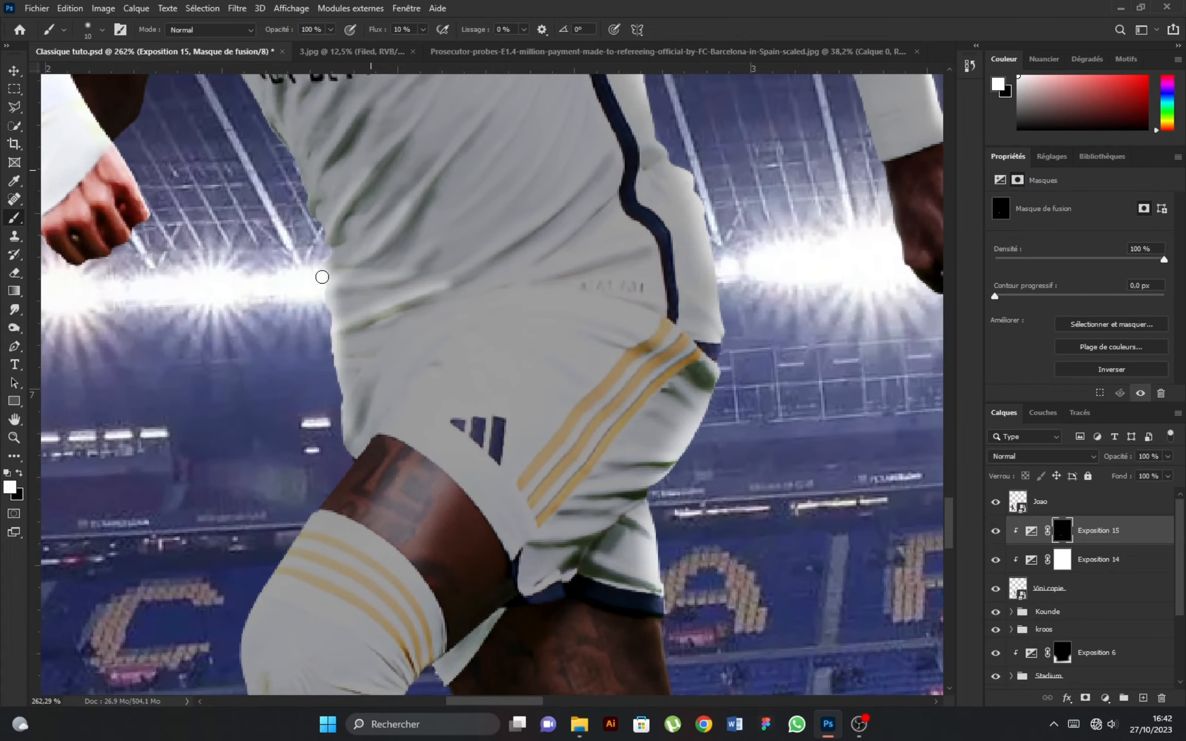
# Paint the rim light down the front edge of Vini's leading knee and sock, enlarging the brush to 23 px
pyautogui.scroll(-4, 309, 275)
pyautogui.scroll(5, 463, 275)
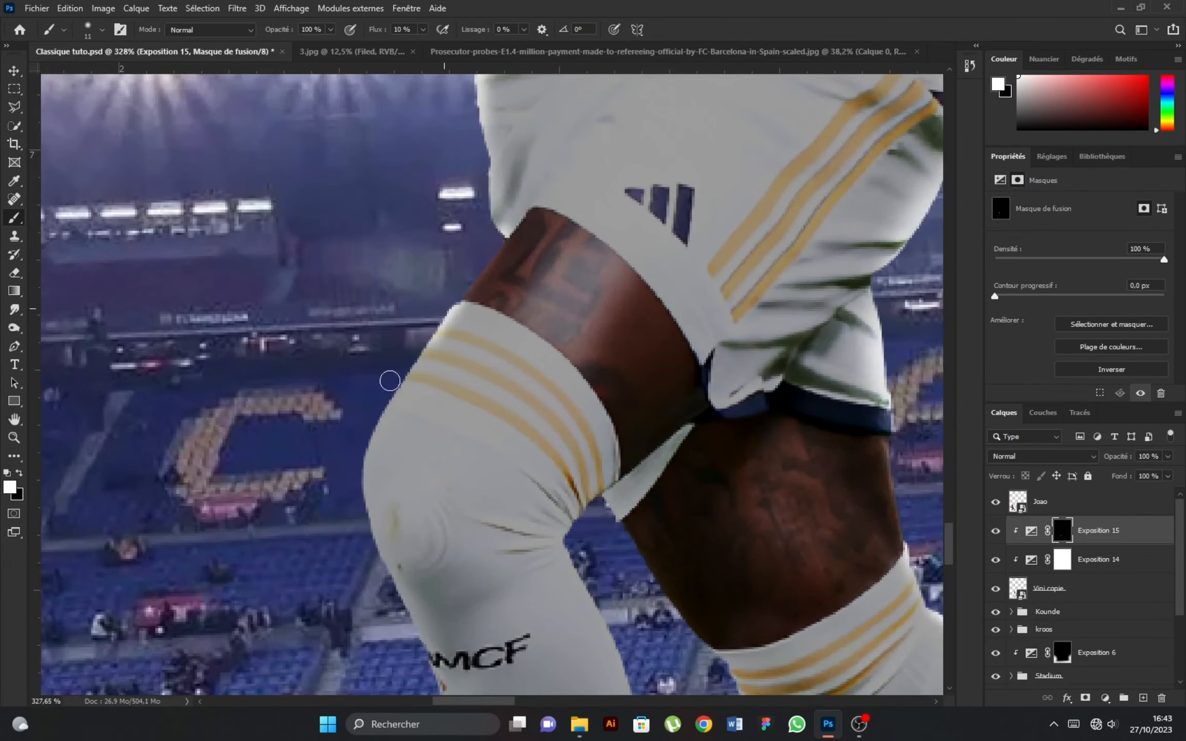
pyautogui.moveTo(364, 433)
pyautogui.mouseDown()
pyautogui.moveTo(464, 303)
pyautogui.moveTo(390, 573)
pyautogui.mouseUp()
pyautogui.moveTo(426, 524); pyautogui.dragTo(372, 174)
pyautogui.moveTo(325, 213)
pyautogui.mouseDown()
pyautogui.moveTo(384, 334)
pyautogui.moveTo(454, 579)
pyautogui.moveTo(399, 384)
pyautogui.mouseUp()
pyautogui.keyDown('alt'); pyautogui.rightClick(367, 324); pyautogui.keyUp('alt')
pyautogui.moveTo(318, 134); pyautogui.dragTo(386, 419)
pyautogui.scroll(-4, 407, 489)
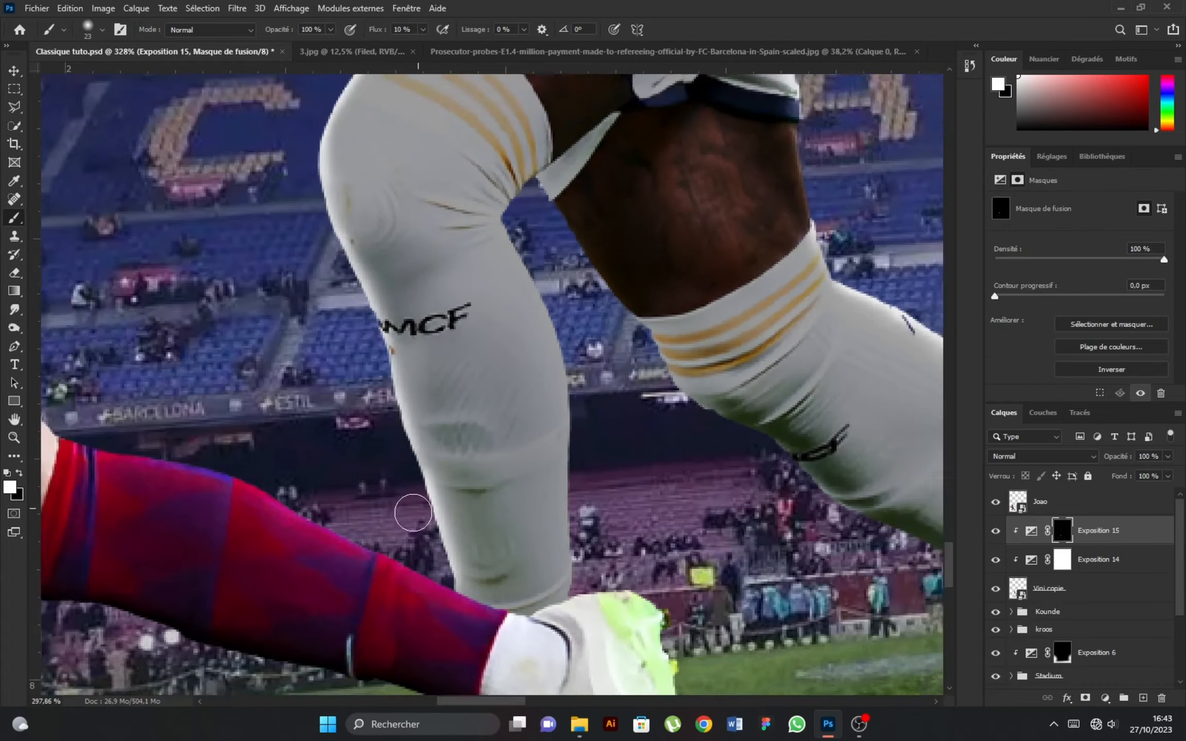
pyautogui.moveTo(415, 594); pyautogui.dragTo(453, 546)
# Paint the rim light along Vini's front shoulder, sleeve, forearm and hand with a 15 px brush
pyautogui.scroll(-5, 438, 482)
pyautogui.scroll(8, 437, 113)
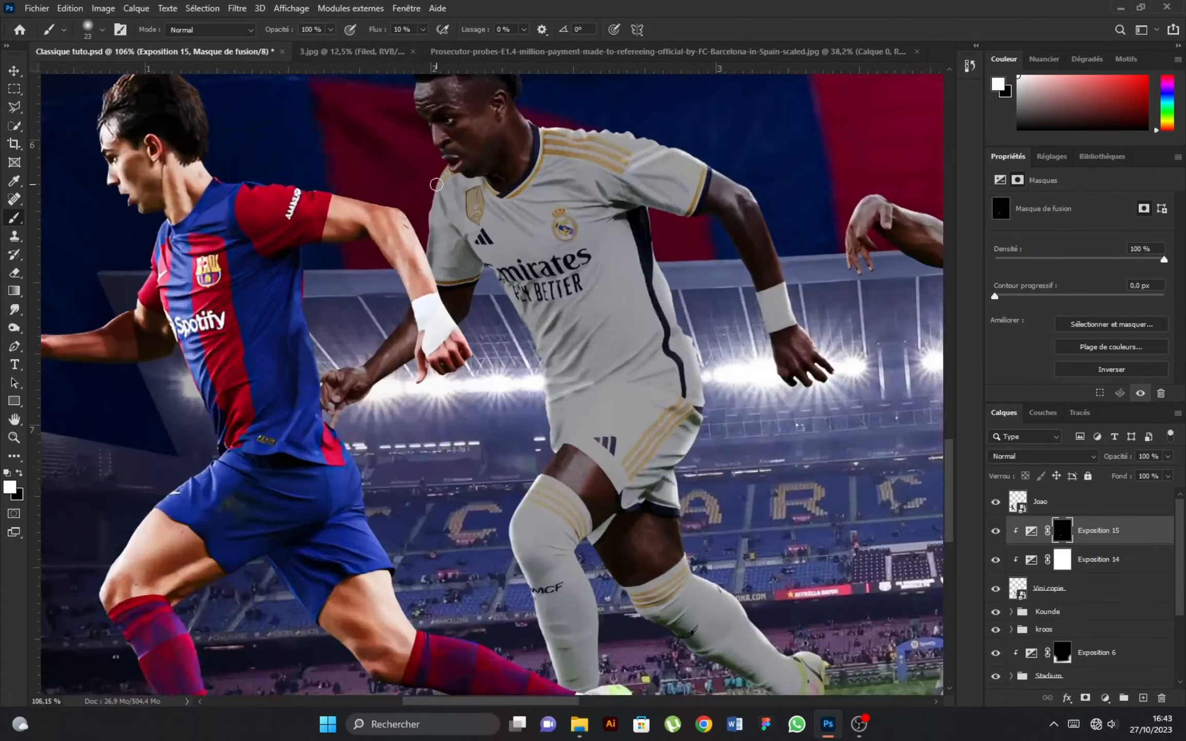
pyautogui.keyDown('alt'); pyautogui.rightClick(461, 186); pyautogui.keyUp('alt')
pyautogui.moveTo(479, 183)
pyautogui.mouseDown()
pyautogui.moveTo(443, 252)
pyautogui.moveTo(428, 372)
pyautogui.mouseUp()
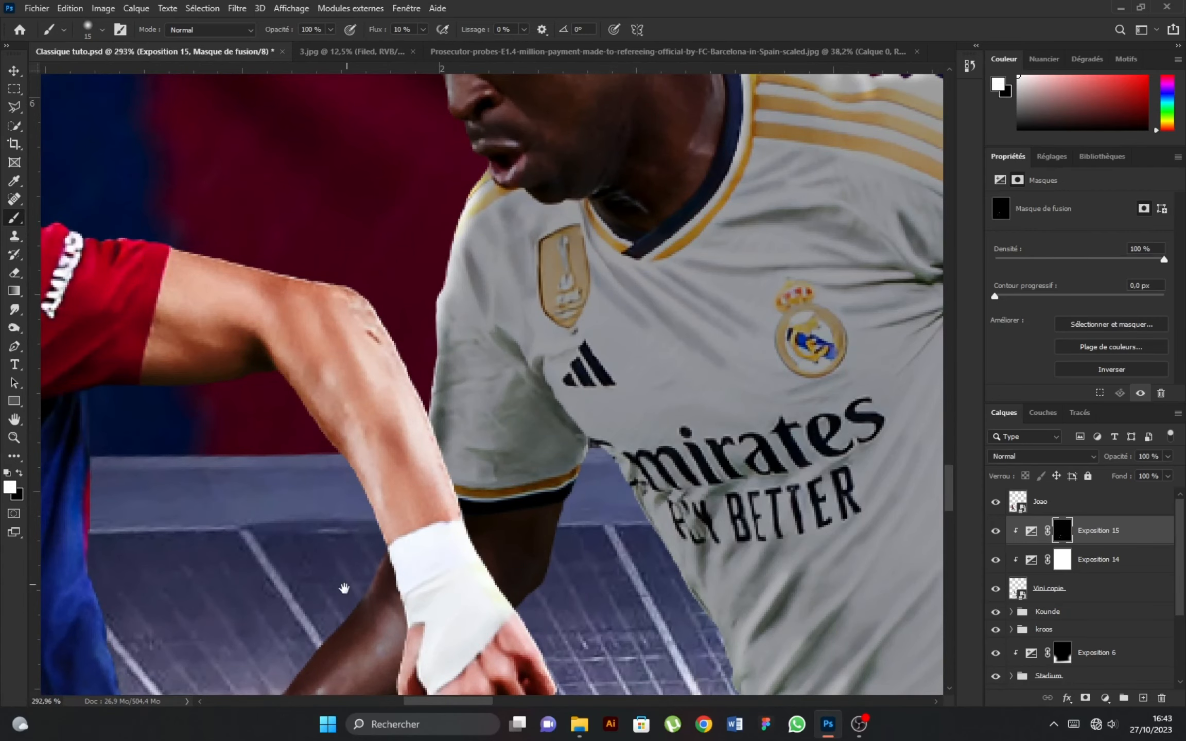
pyautogui.moveTo(344, 588); pyautogui.dragTo(441, 384)
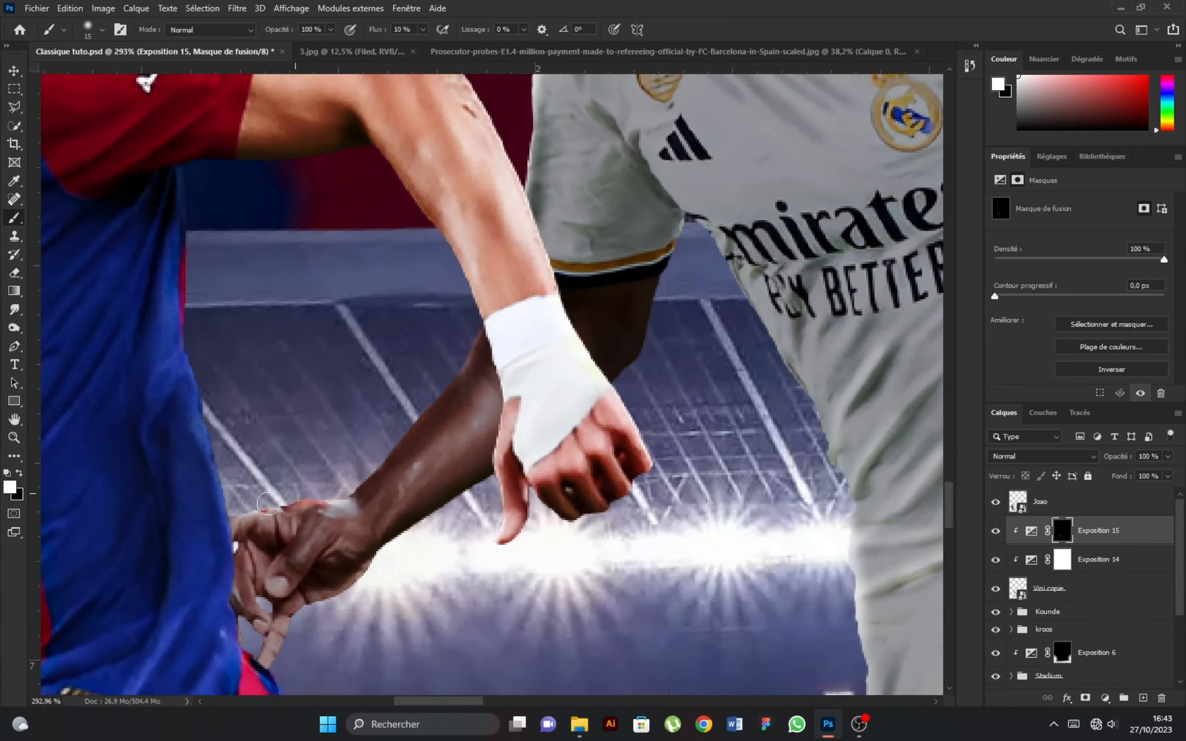
pyautogui.scroll(-8, 453, 361)
pyautogui.scroll(8, 410, 437)
pyautogui.moveTo(410, 437); pyautogui.dragTo(483, 365)
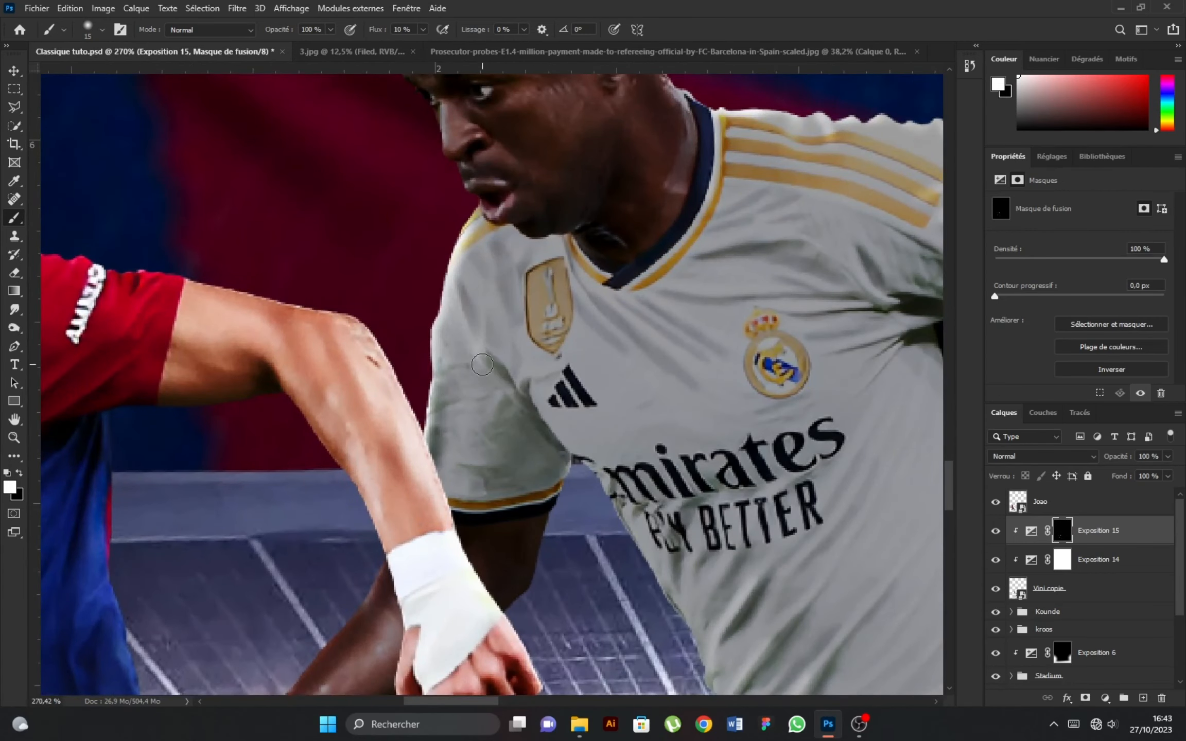
# Brighten the front edge of Vini's face and forehead on the Exposition 15 mask, enlarging the brush to 27 px
pyautogui.scroll(-8, 493, 250)
pyautogui.scroll(9, 437, 155)
pyautogui.moveTo(435, 149)
pyautogui.mouseDown()
pyautogui.moveTo(441, 236)
pyautogui.moveTo(516, 348)
pyautogui.mouseUp()
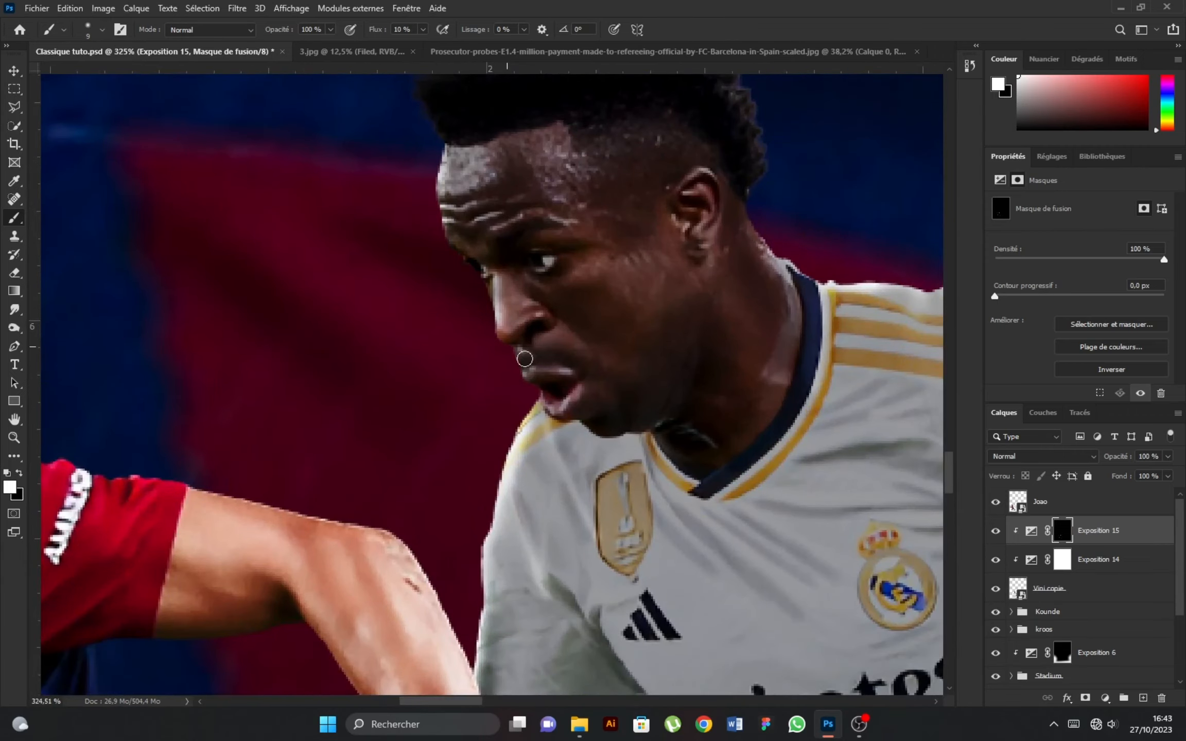
pyautogui.press(']')
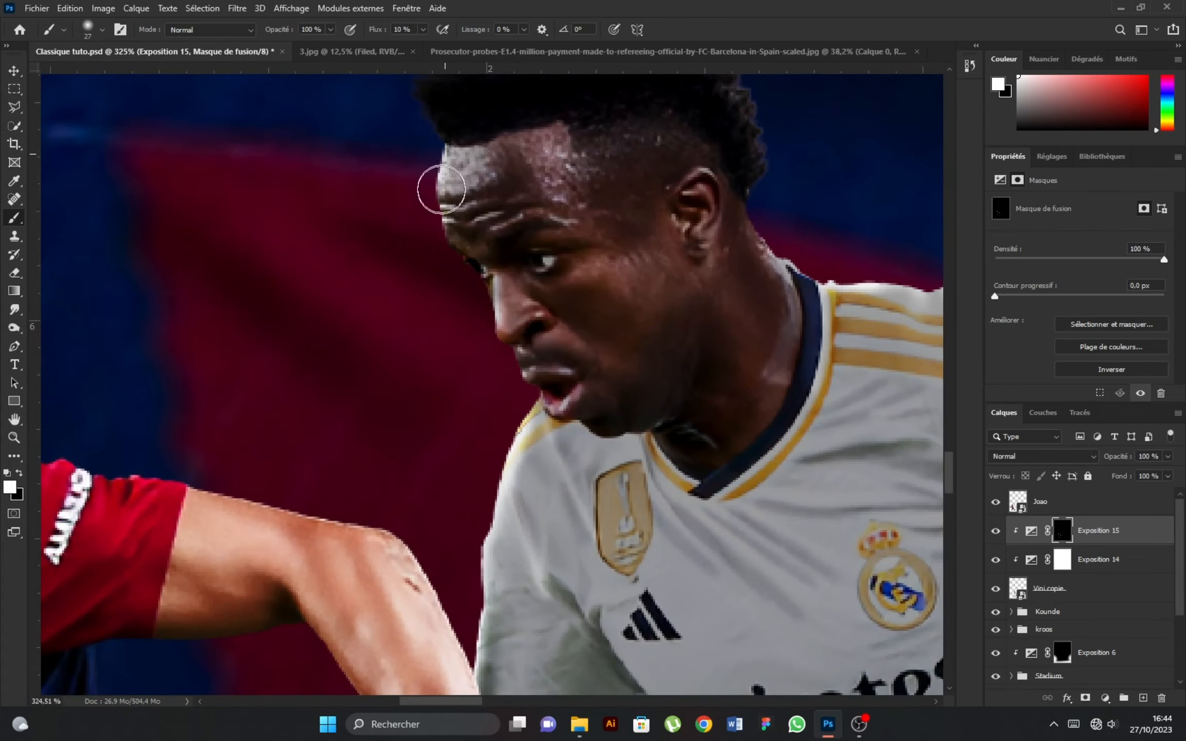
pyautogui.scroll(-8, 742, 344)
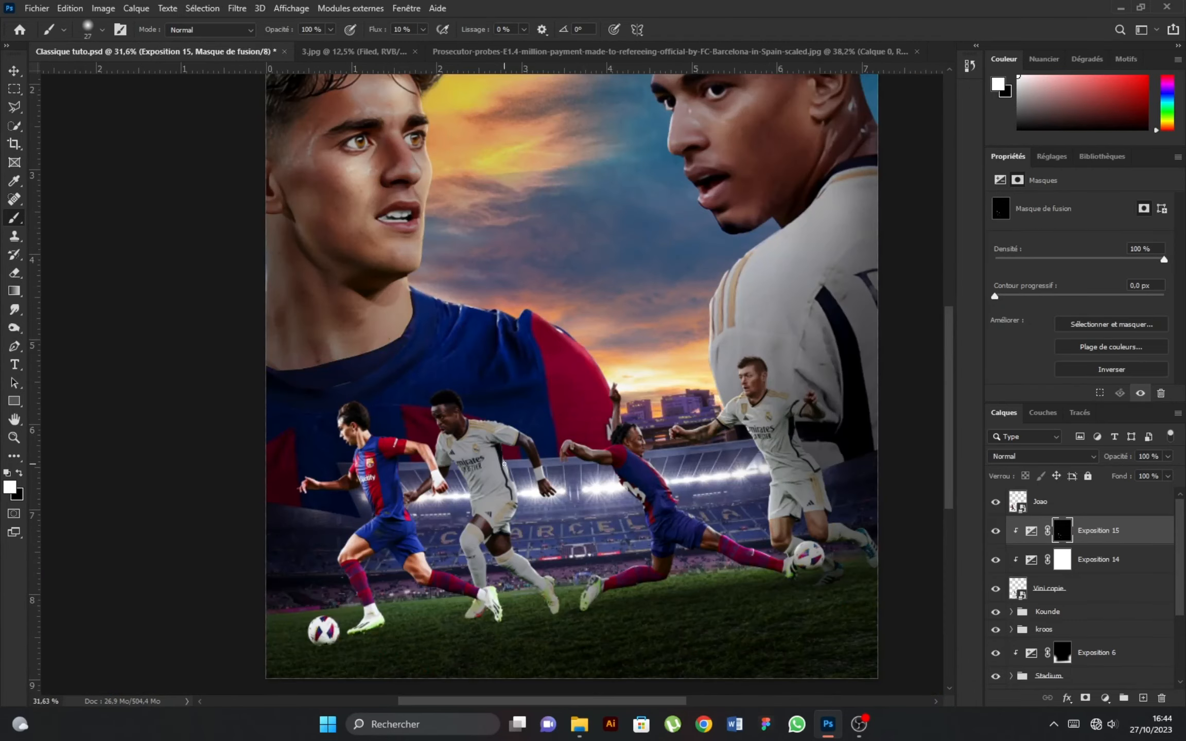
pyautogui.scroll(-2, 504, 428)
pyautogui.scroll(1, 380, 468)
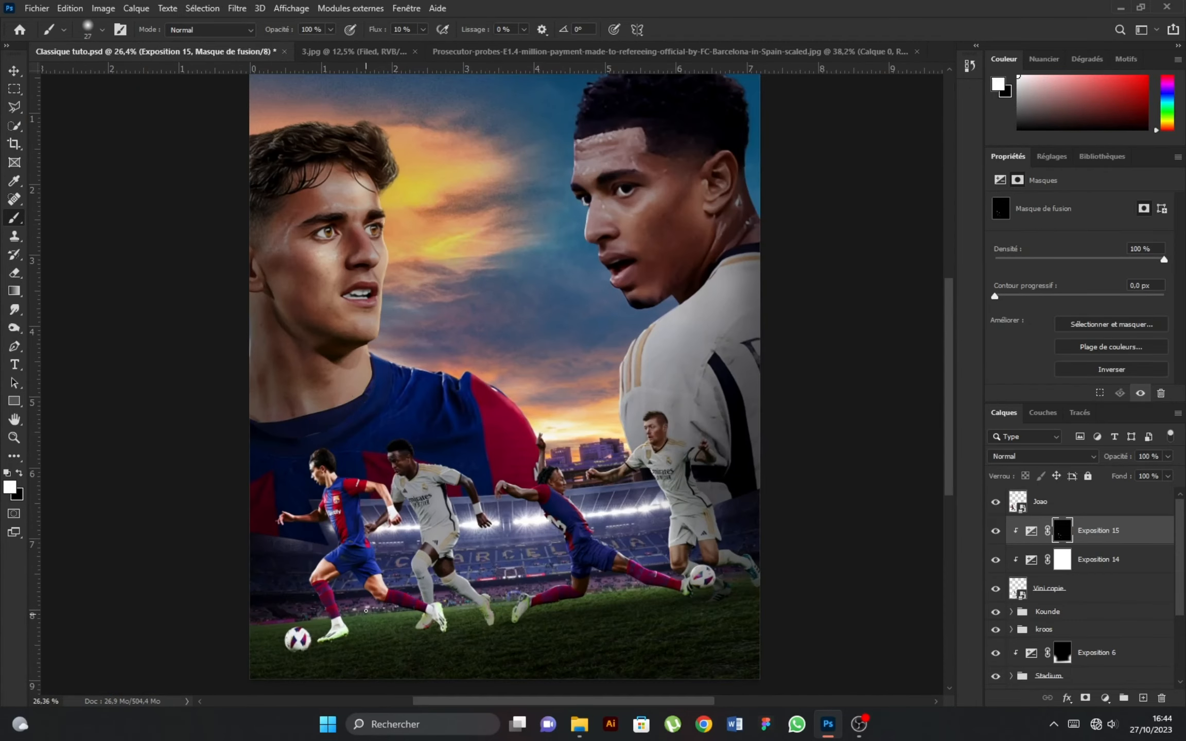
pyautogui.scroll(5, 296, 466)
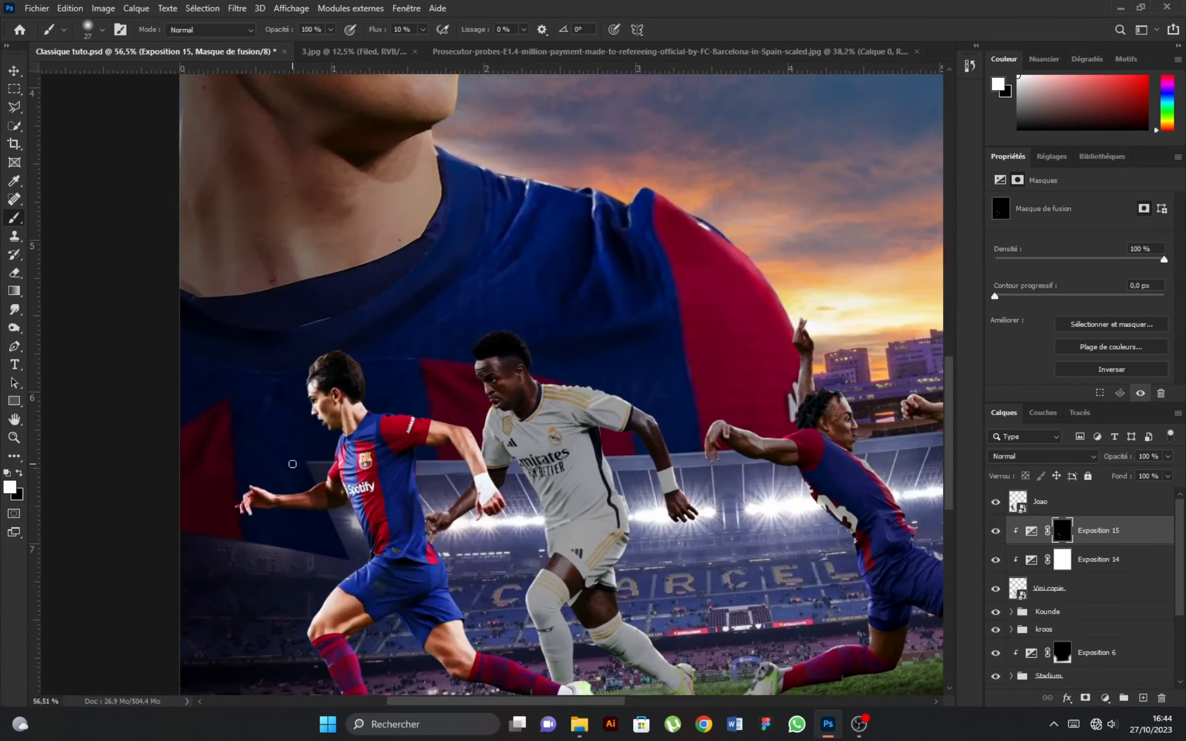
# Add a third Exposure adjustment clipped to Vini copie, lower its exposure to darken him, and invert its mask to black
pyautogui.keyDown('shift'); pyautogui.click(1069, 595); pyautogui.keyUp('shift')
pyautogui.hotkey('ctrl', '0')
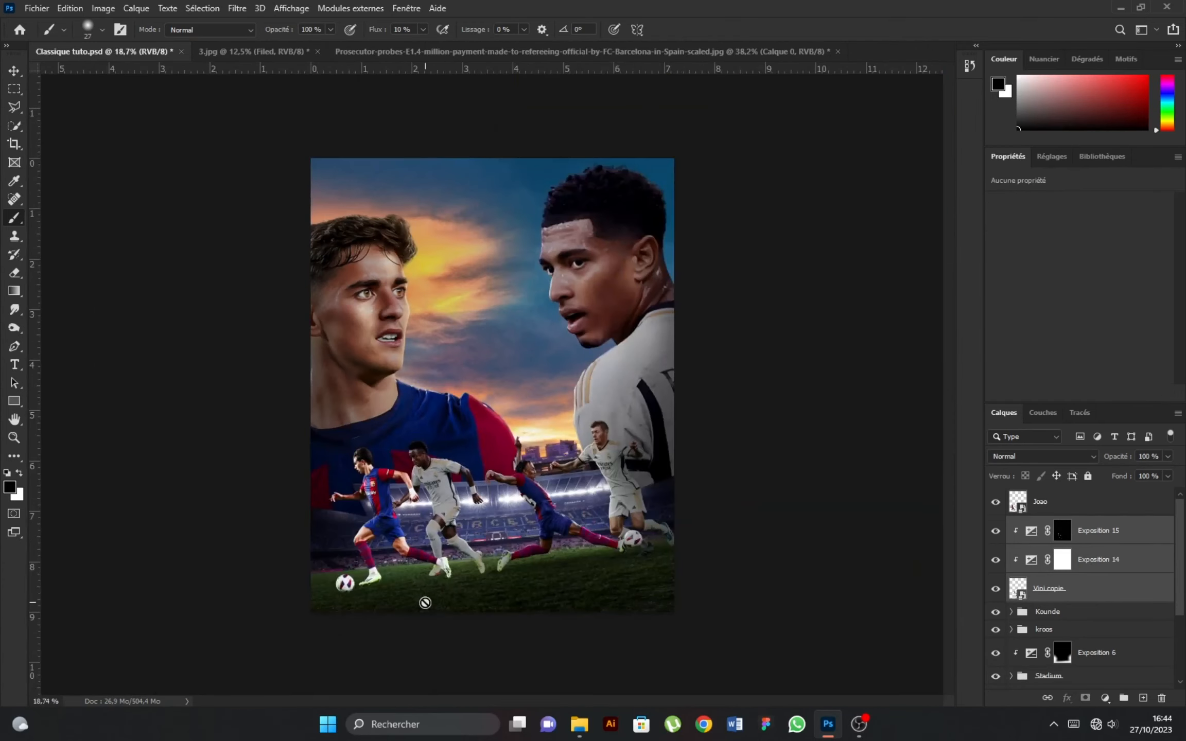
pyautogui.click(1106, 697)
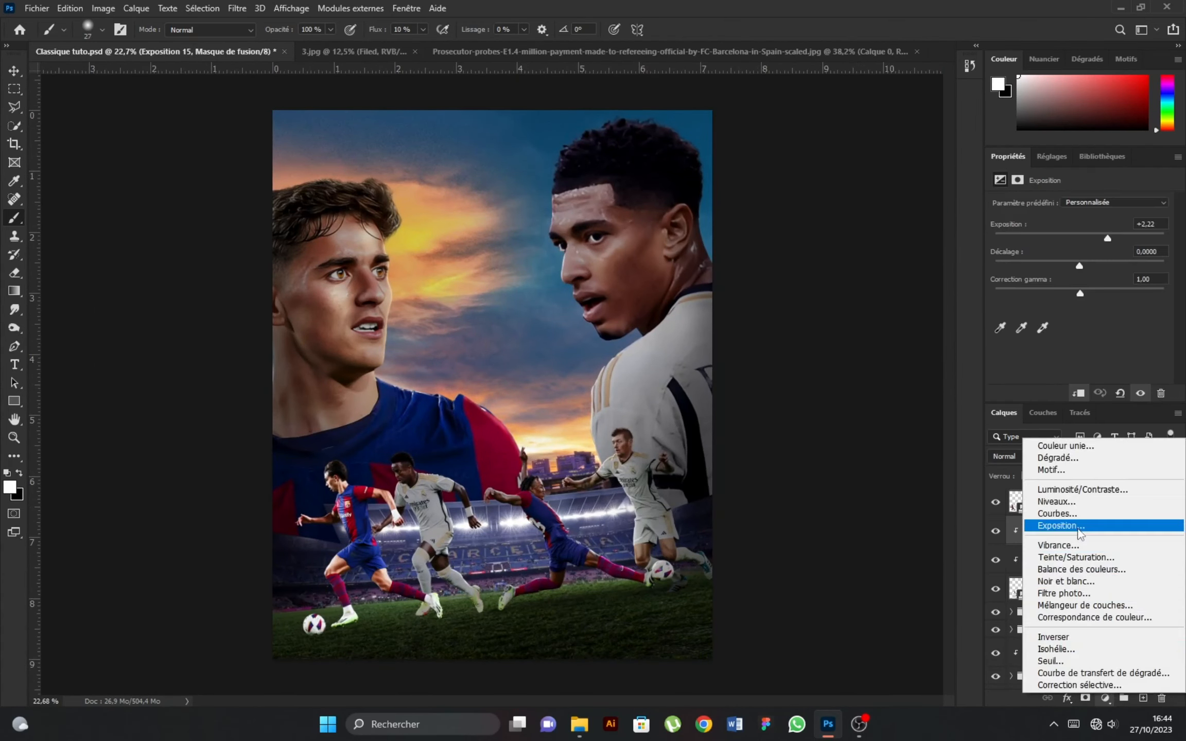
pyautogui.click(1060, 526)
pyautogui.moveTo(1080, 238); pyautogui.dragTo(1065, 245)
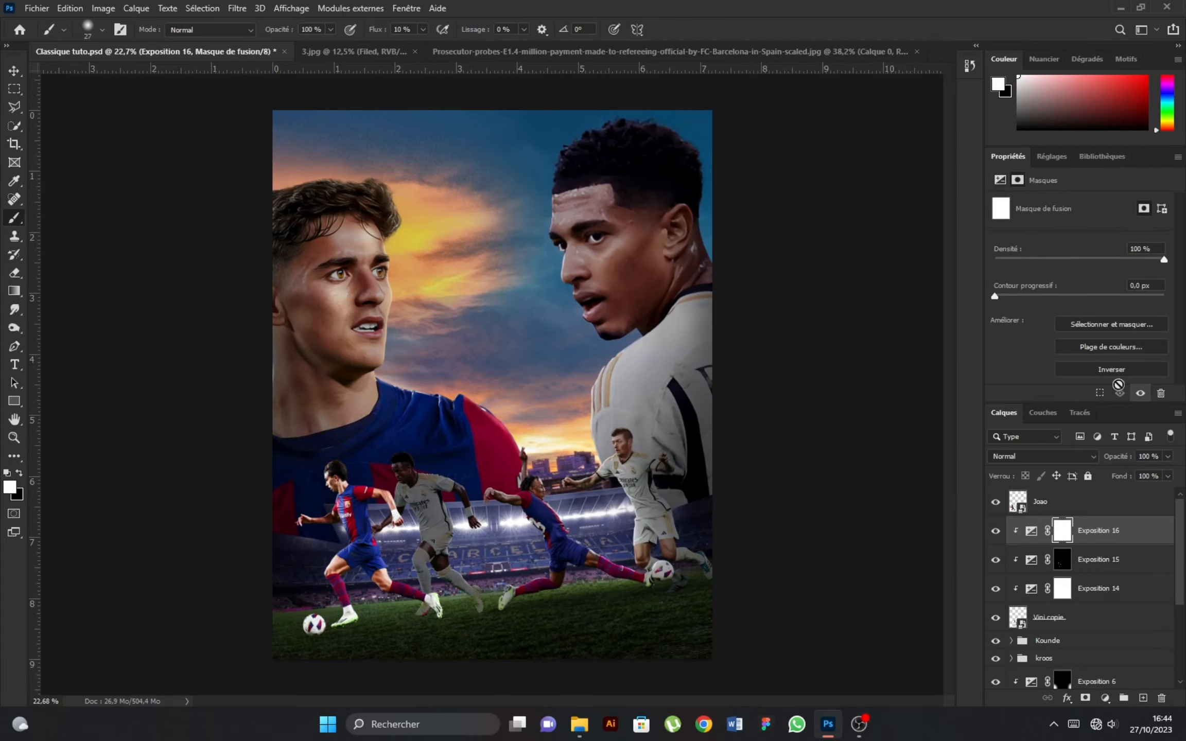
pyautogui.hotkey('ctrl', 'i')
# Paint dark shading over Vini's lower legs and boots on the Exposition 16 mask with a soft 178 px brush
pyautogui.scroll(5, 438, 546)
pyautogui.moveTo(413, 356)
pyautogui.mouseDown()
pyautogui.moveTo(439, 357)
pyautogui.moveTo(403, 217)
pyautogui.moveTo(416, 374)
pyautogui.mouseUp()
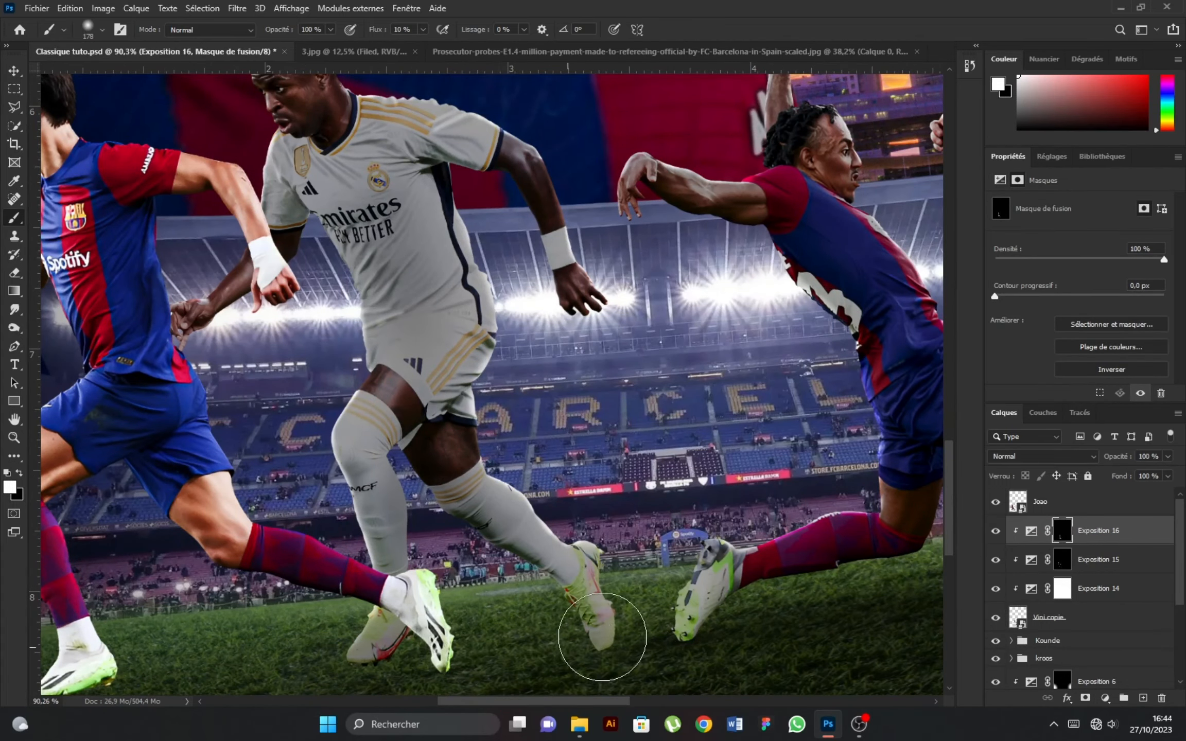
pyautogui.moveTo(588, 635); pyautogui.dragTo(423, 622)
pyautogui.hotkey('ctrl', '0')
pyautogui.scroll(2, 437, 556)
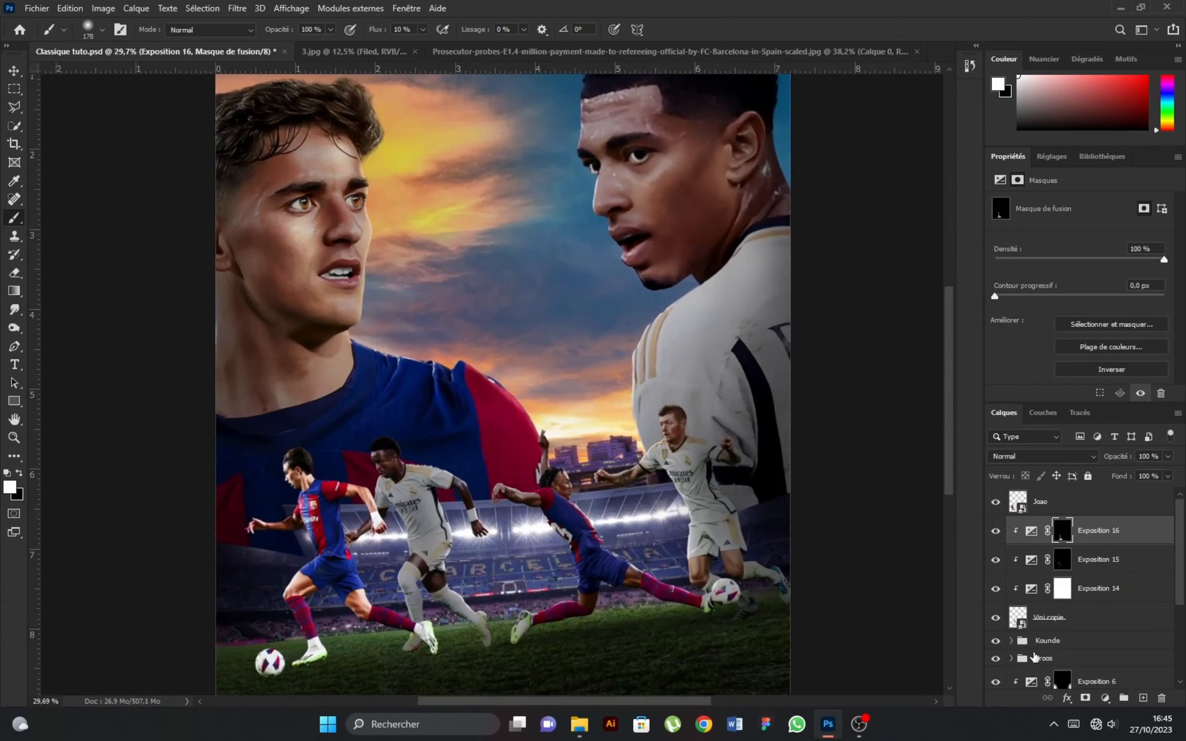
# Group Vini copie with its three Exposure adjustments, name the group Vini, and select the Joao layer
pyautogui.keyDown('shift'); pyautogui.click(1049, 618); pyautogui.keyUp('shift')
pyautogui.hotkey('ctrl', 'g')
pyautogui.doubleClick(1051, 524)
pyautogui.write('Vini')
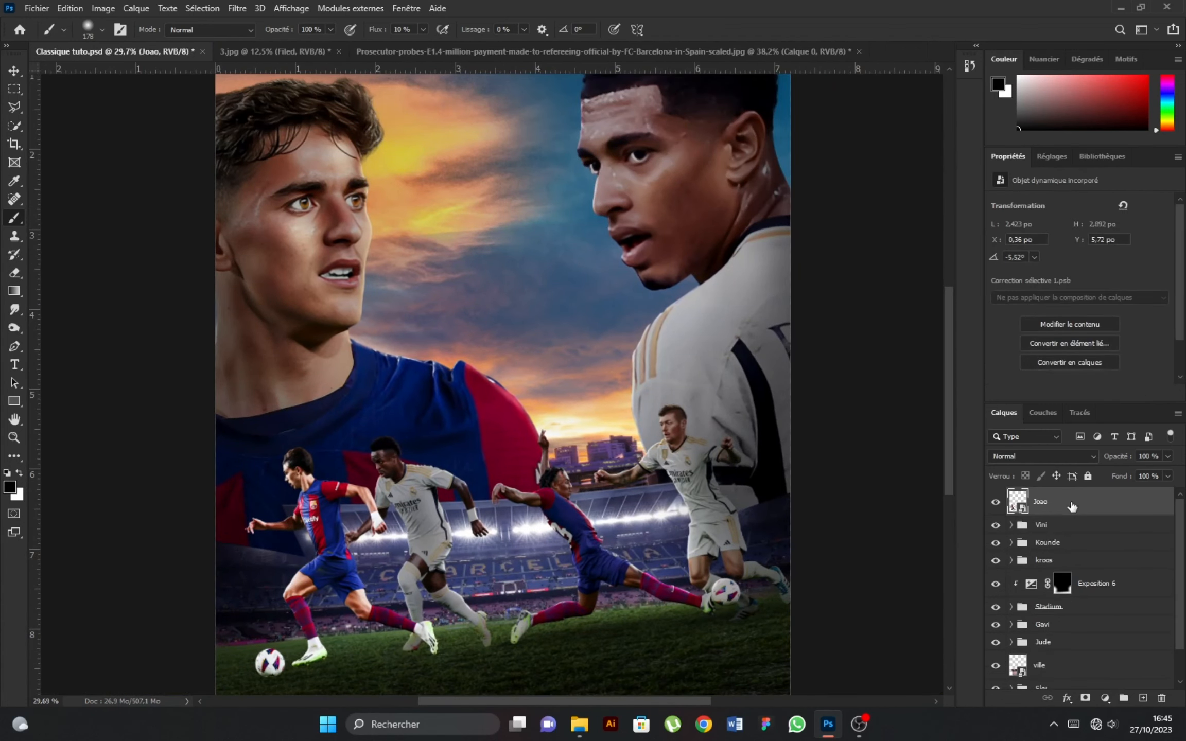
pyautogui.scroll(-1, 107, 309)
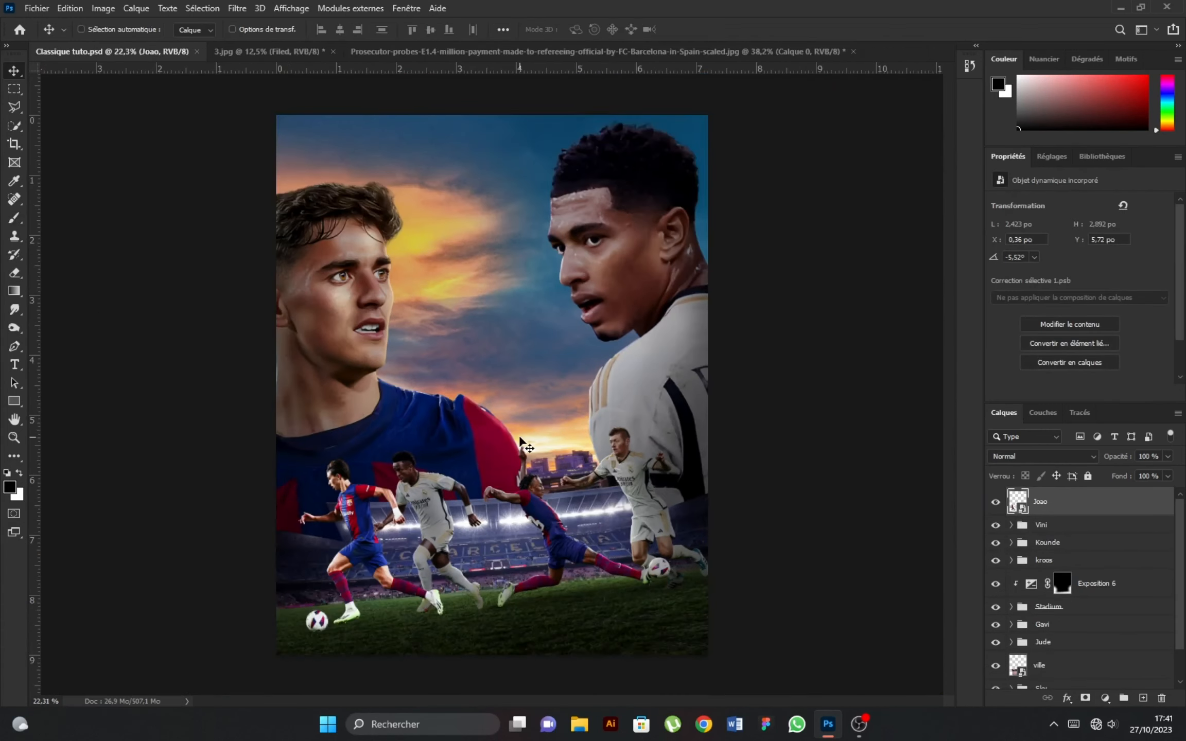
# Add an Exposure adjustment clipped to the Joao layer and lower its exposure to -1.83
pyautogui.click(1105, 698)
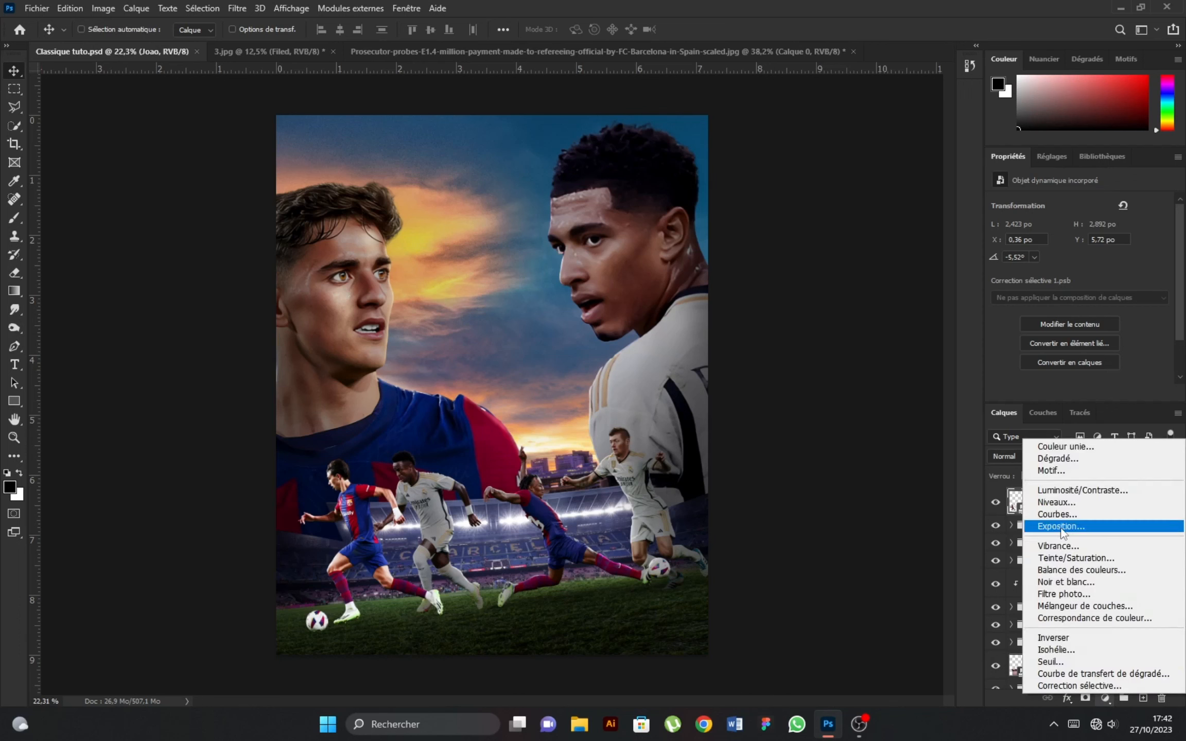
pyautogui.click(1045, 530)
pyautogui.moveTo(1080, 236); pyautogui.dragTo(1106, 238)
# Add a second Exposure adjustment clipped to Joao, raise its exposure to +2.06, and invert its mask to black
pyautogui.click(1105, 698)
pyautogui.click(1045, 526)
pyautogui.click(1061, 508)
pyautogui.click(1097, 373)
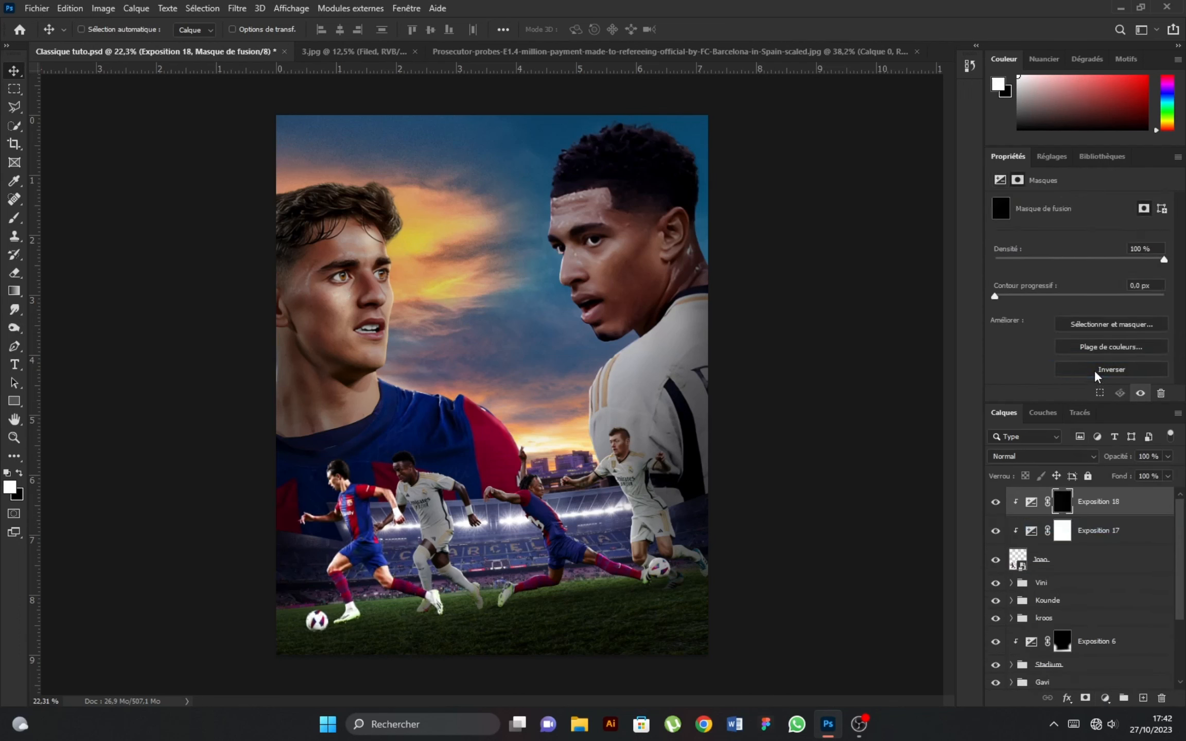
# Paint rim light along the front edge of Joao's hair, forehead, nose and lips on the Exposition 18 mask with a 5 px brush
pyautogui.press('b')
pyautogui.scroll(6, 322, 561)
pyautogui.scroll(5, 318, 216)
pyautogui.moveTo(316, 208); pyautogui.dragTo(203, 236)
pyautogui.scroll(2, 292, 226)
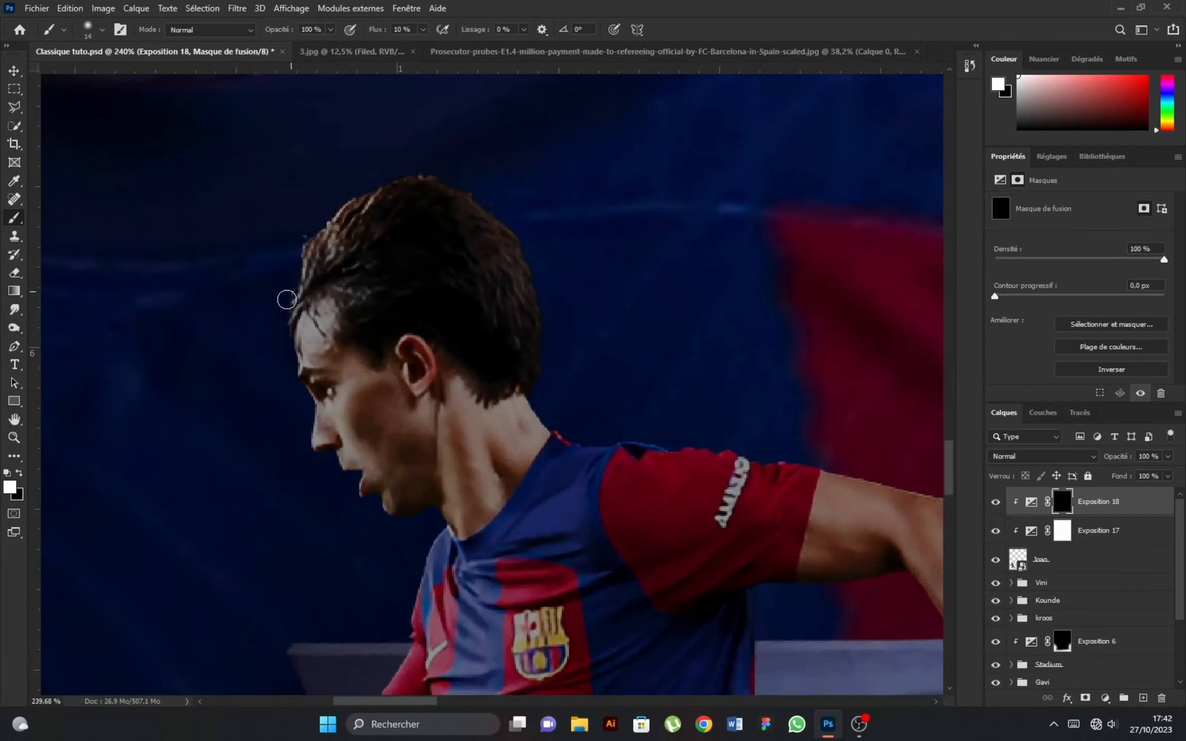
pyautogui.press('[')
pyautogui.press('[')
pyautogui.press('[')
pyautogui.press('[')
pyautogui.scroll(3, 299, 354)
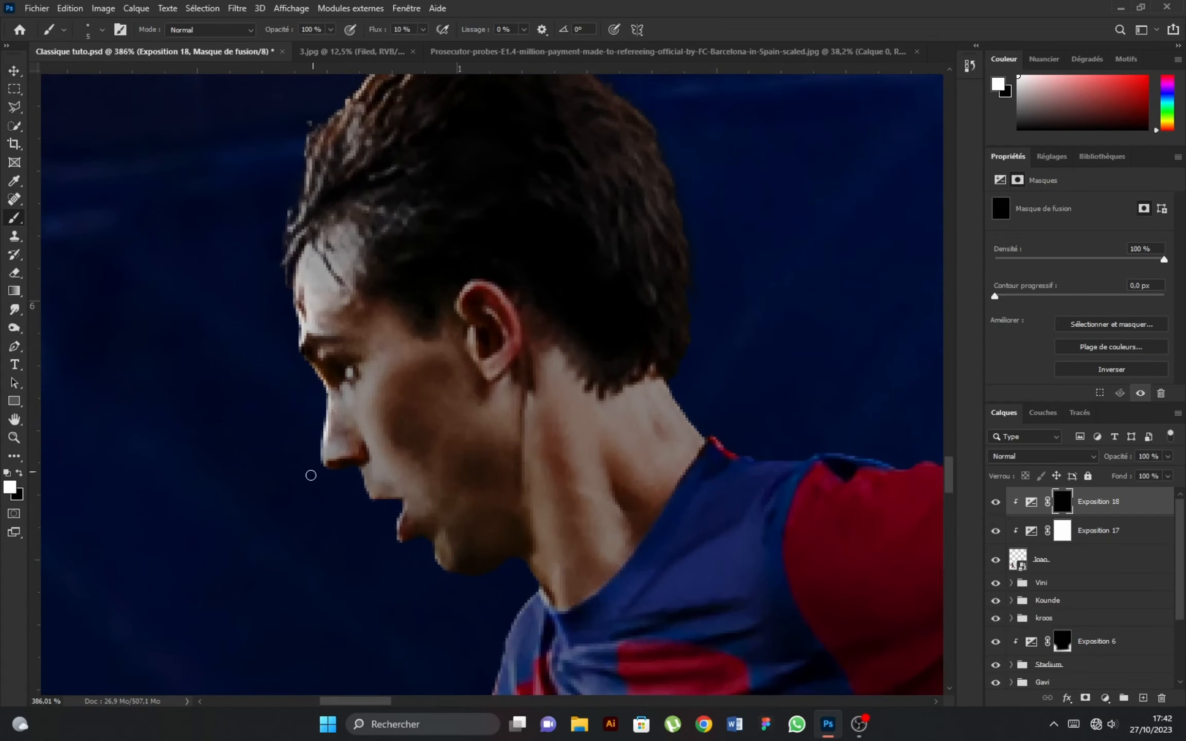
pyautogui.scroll(-3, 378, 498)
pyautogui.scroll(4, 389, 556)
pyautogui.moveTo(355, 349); pyautogui.dragTo(401, 358)
pyautogui.moveTo(337, 259); pyautogui.dragTo(381, 407)
# Paint rim light down the front of Joao's chest and sleeve with a 10 px brush
pyautogui.scroll(-3, 309, 262)
pyautogui.scroll(-3, 335, 260)
pyautogui.scroll(6, 401, 427)
pyautogui.press('[')
pyautogui.press('[')
pyautogui.press('[')
pyautogui.press('[')
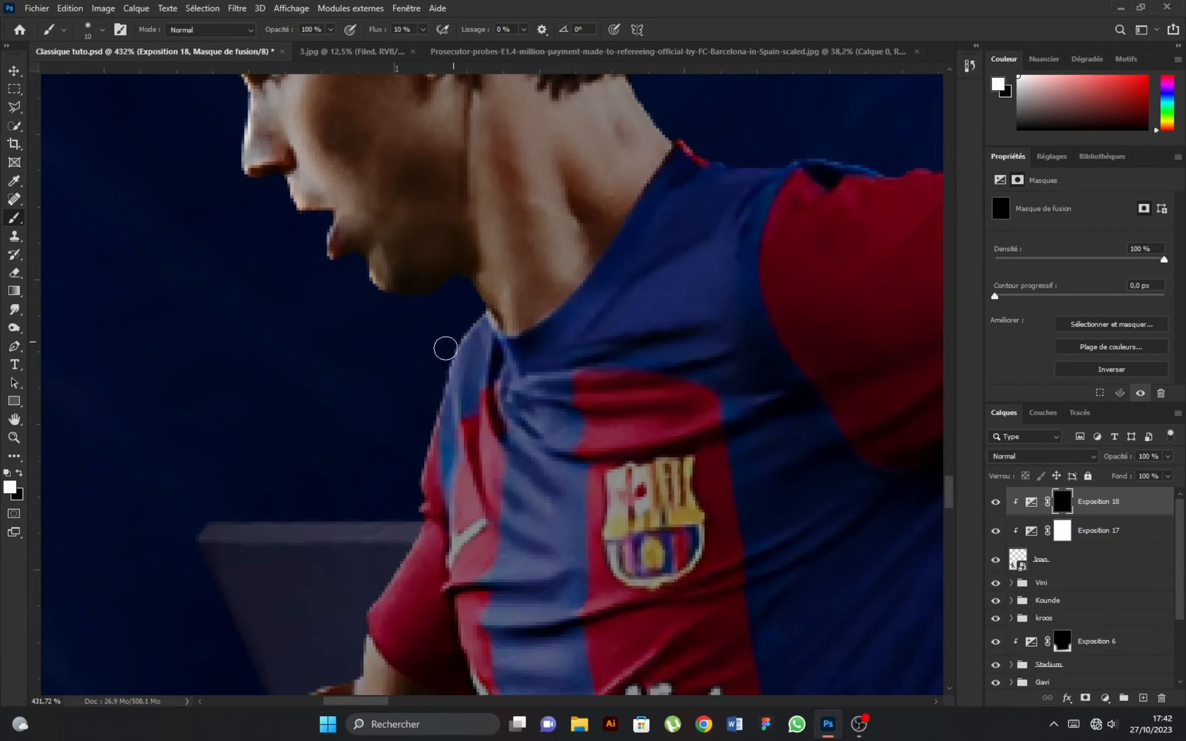
pyautogui.moveTo(463, 338); pyautogui.dragTo(420, 519)
pyautogui.scroll(-3, 389, 572)
pyautogui.scroll(4, 424, 373)
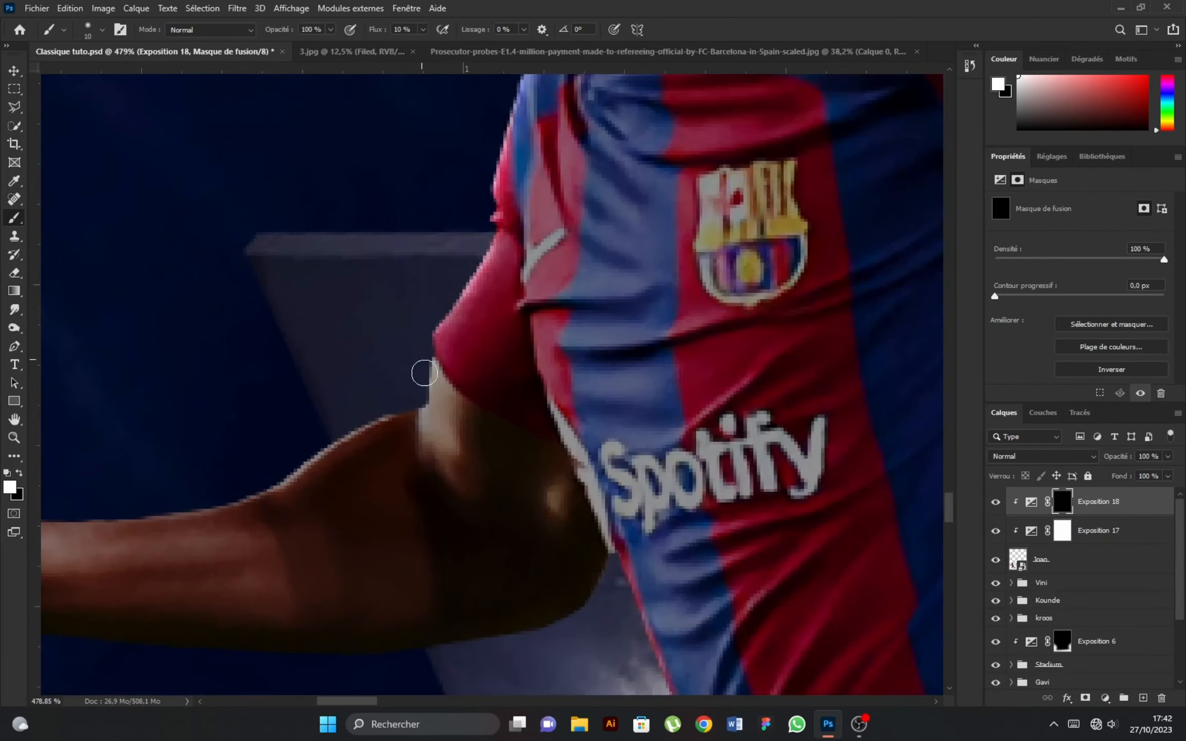
# Paint rim light along the upper edge of Joao's front forearm, wrist and hand with the 10 px brush
pyautogui.scroll(-3, 322, 448)
pyautogui.scroll(3, 219, 479)
pyautogui.moveTo(220, 480); pyautogui.dragTo(425, 481)
pyautogui.moveTo(651, 370); pyautogui.dragTo(578, 389)
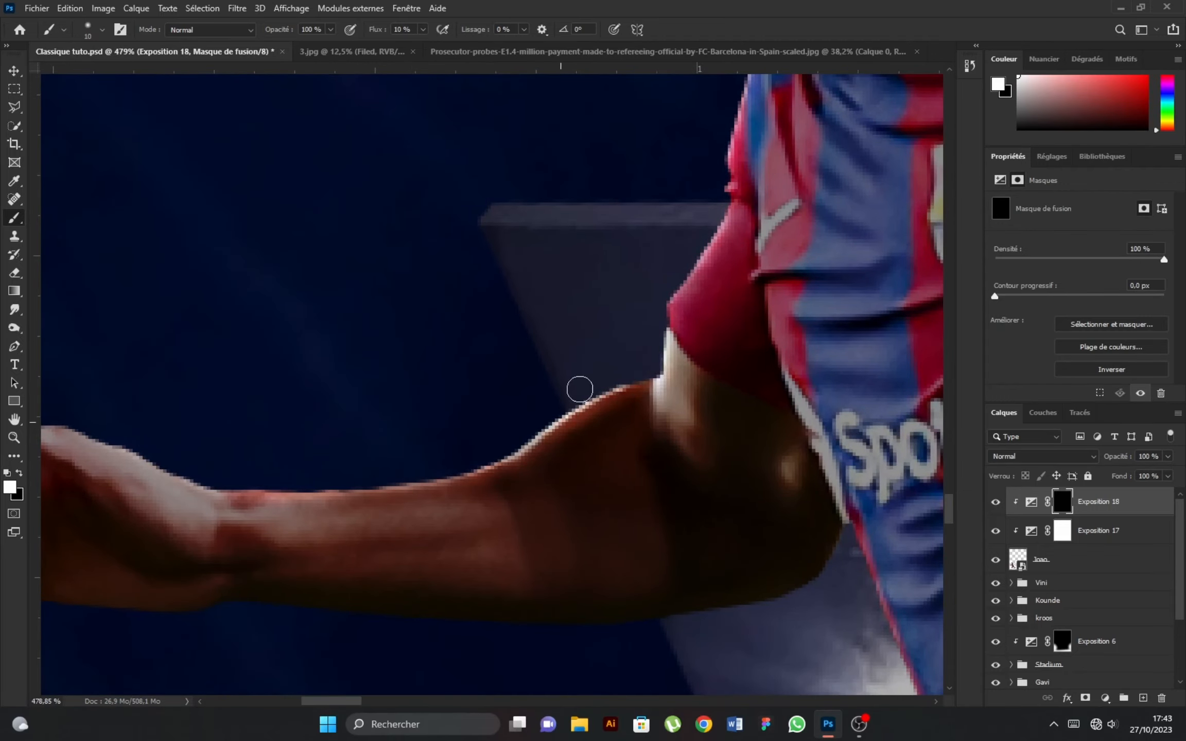
pyautogui.scroll(-1, 723, 186)
pyautogui.scroll(3, 684, 198)
pyautogui.moveTo(683, 205)
pyautogui.mouseDown()
pyautogui.moveTo(674, 404)
pyautogui.moveTo(781, 410)
pyautogui.mouseUp()
# Strengthen the highlights on Joao's front arm and upper body, enlarging the brush to 19 px
pyautogui.scroll(-4, 667, 340)
pyautogui.press(']')
pyautogui.moveTo(691, 471)
pyautogui.mouseDown()
pyautogui.moveTo(773, 482)
pyautogui.moveTo(689, 436)
pyautogui.mouseUp()
pyautogui.press(']')
pyautogui.press(']')
pyautogui.press(']')
pyautogui.press(']')
pyautogui.press(']')
pyautogui.scroll(-4, 721, 432)
pyautogui.scroll(4, 422, 538)
pyautogui.moveTo(450, 436); pyautogui.dragTo(404, 501)
pyautogui.scroll(-1, 405, 517)
pyautogui.press(']')
pyautogui.press(']')
pyautogui.press(']')
pyautogui.press(']')
pyautogui.press(']')
pyautogui.press(']')
pyautogui.press(']')
pyautogui.press(']')
pyautogui.press(']')
pyautogui.moveTo(502, 405)
pyautogui.mouseDown()
pyautogui.moveTo(649, 456)
pyautogui.moveTo(774, 417)
pyautogui.mouseUp()
pyautogui.scroll(-5, 876, 231)
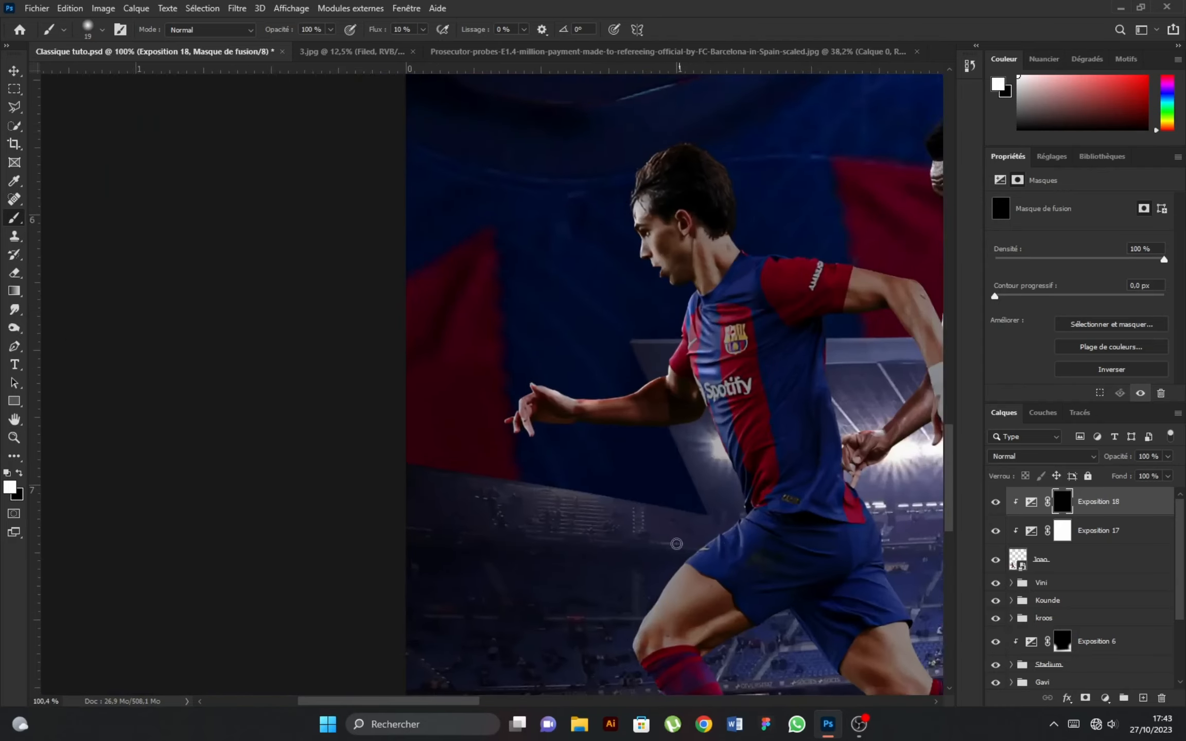
# Paint rim light along the front of Joao's leading thigh and shorts with a 13 px brush
pyautogui.scroll(4, 746, 437)
pyautogui.press('[')
pyautogui.press('[')
pyautogui.press('[')
pyautogui.press('[')
pyautogui.press('[')
pyautogui.press('[')
pyautogui.moveTo(631, 625)
pyautogui.mouseDown()
pyautogui.moveTo(709, 455)
pyautogui.moveTo(870, 325)
pyautogui.mouseUp()
pyautogui.scroll(-3, 681, 484)
pyautogui.scroll(4, 731, 426)
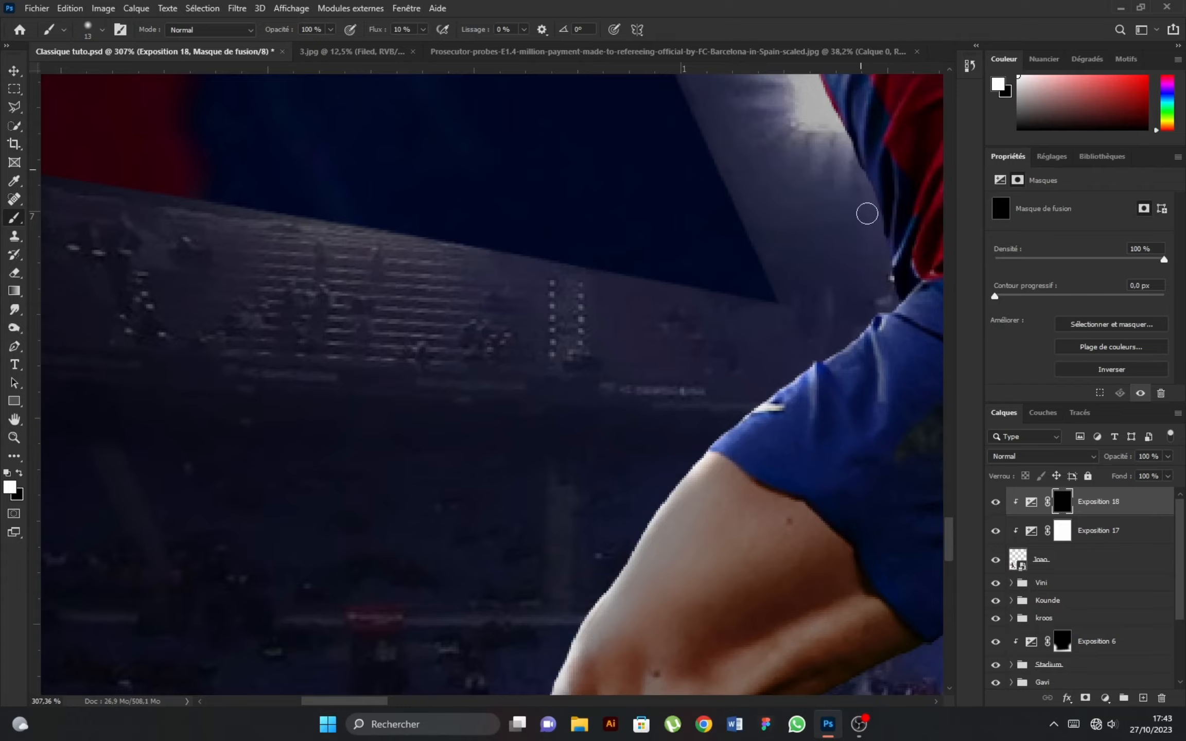
# Brighten the lower front edge of Joao's jersey down to the waist with a 6 px brush
pyautogui.scroll(1, 793, 381)
pyautogui.press('[')
pyautogui.press('[')
pyautogui.moveTo(785, 355); pyautogui.dragTo(788, 388)
pyautogui.moveTo(861, 368); pyautogui.dragTo(851, 289)
pyautogui.scroll(-3, 851, 289)
pyautogui.scroll(3, 713, 223)
pyautogui.moveTo(732, 148); pyautogui.dragTo(713, 223)
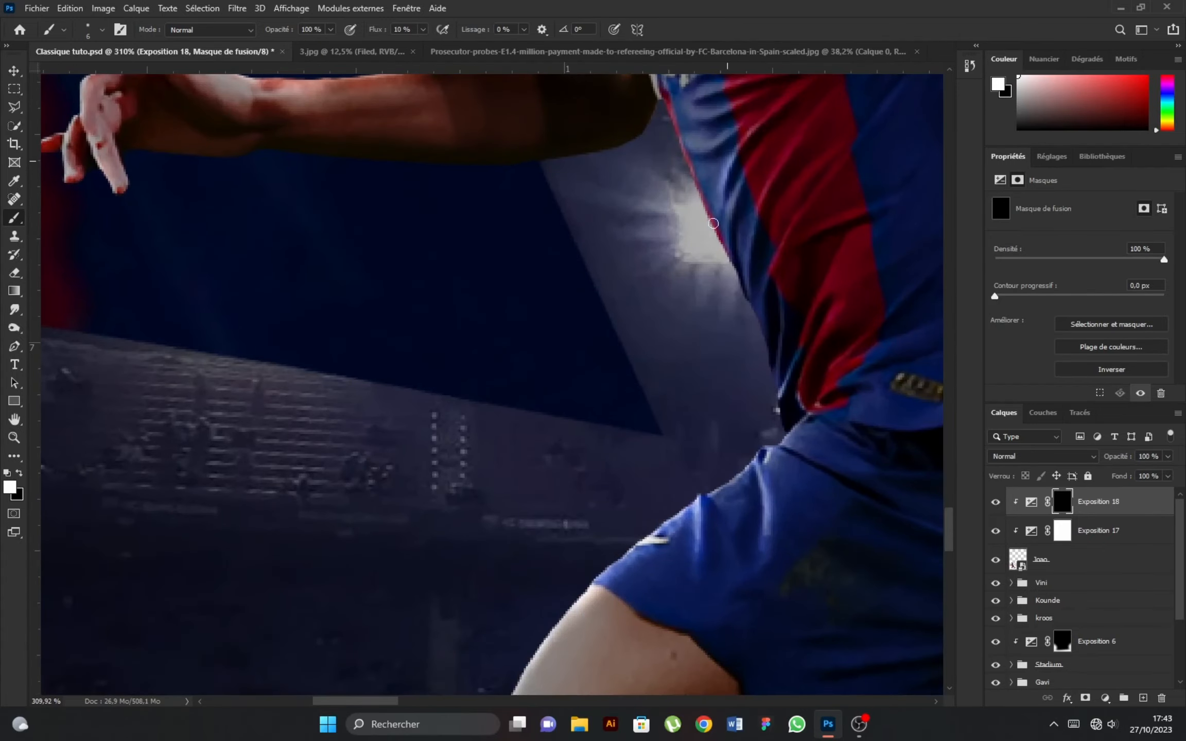
pyautogui.scroll(3, 763, 311)
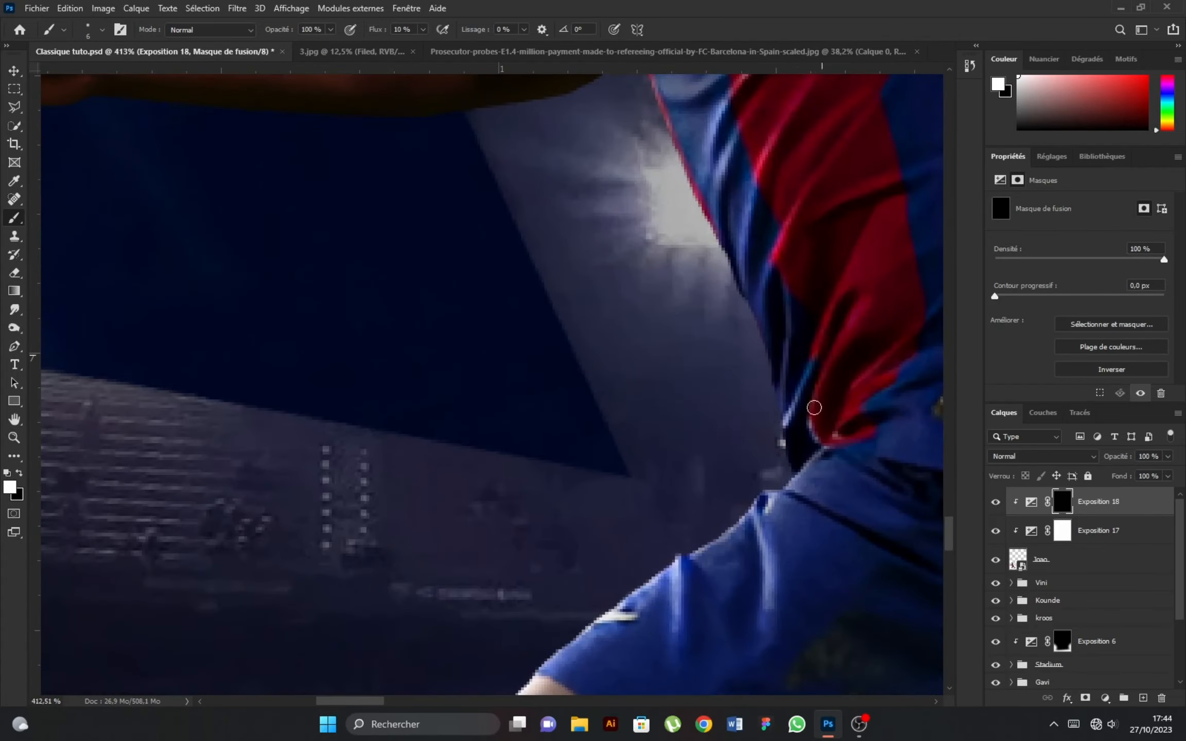
# Add a broader soft highlight over Joao's leading thigh and knee with a larger brush
pyautogui.scroll(-10, 763, 484)
pyautogui.scroll(3, 576, 473)
pyautogui.press(']')
pyautogui.press(']')
pyautogui.press(']')
pyautogui.press(']')
pyautogui.press(']')
pyautogui.press(']')
pyautogui.press(']')
pyautogui.press(']')
pyautogui.moveTo(619, 412)
pyautogui.mouseDown()
pyautogui.moveTo(517, 543)
pyautogui.moveTo(519, 407)
pyautogui.mouseUp()
# Paint rim light down the front of Joao's leading sock with a 21 px brush
pyautogui.press('[')
pyautogui.press('[')
pyautogui.press('[')
pyautogui.press('[')
pyautogui.press('[')
pyautogui.press('[')
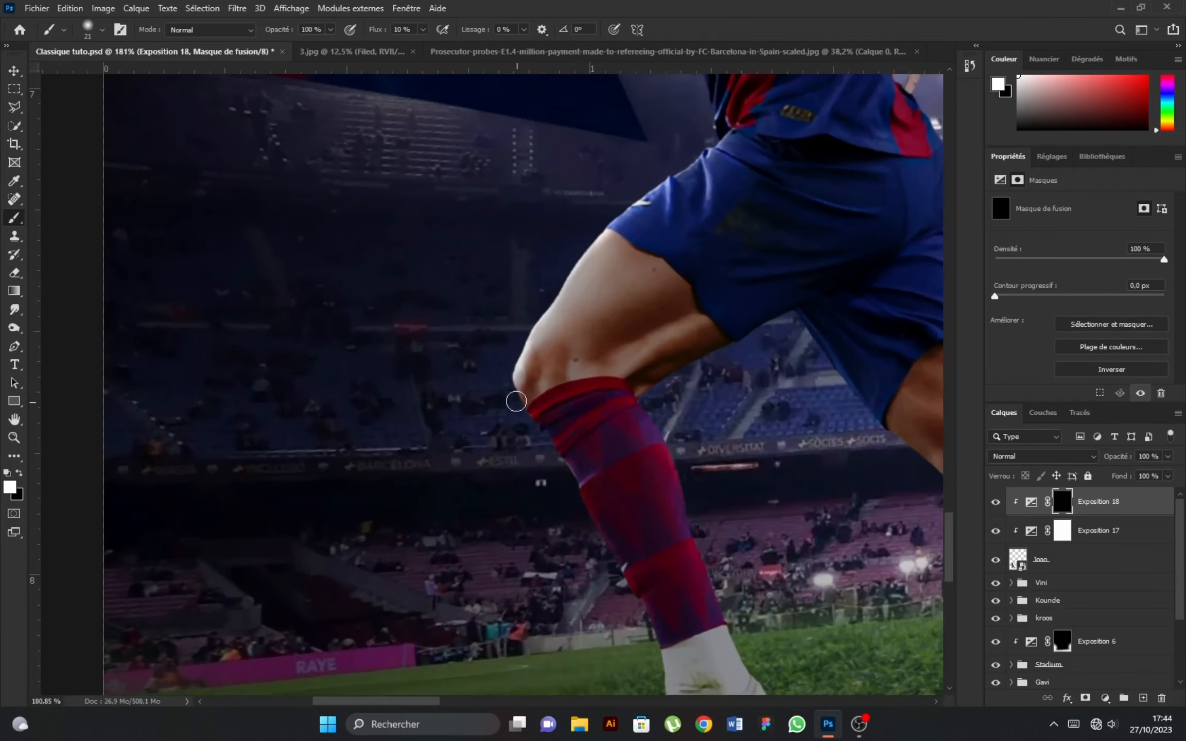
pyautogui.moveTo(631, 592); pyautogui.dragTo(552, 345)
pyautogui.scroll(2, 554, 355)
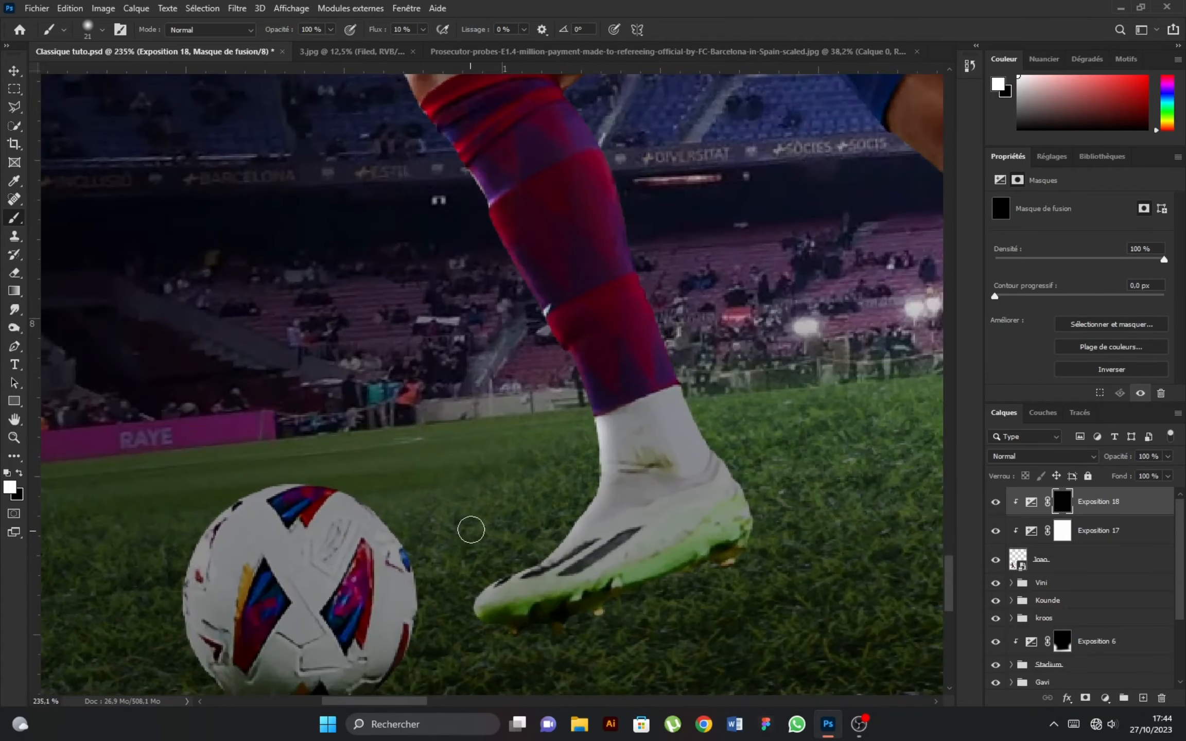
# Brighten the football and Joao's leading boot on the Exposition 18 mask, enlarging the brush to 57 px
pyautogui.scroll(-2, 343, 466)
pyautogui.press(']')
pyautogui.press(']')
pyautogui.press(']')
pyautogui.press(']')
pyautogui.press(']')
pyautogui.press(']')
pyautogui.press(']')
pyautogui.moveTo(335, 450); pyautogui.dragTo(274, 476)
pyautogui.scroll(-5, 274, 476)
# Paint rim light along the top of Joao's rear shoulder, sleeve and upper arm, reducing the brush from 16 to 11 px
pyautogui.scroll(6, 390, 119)
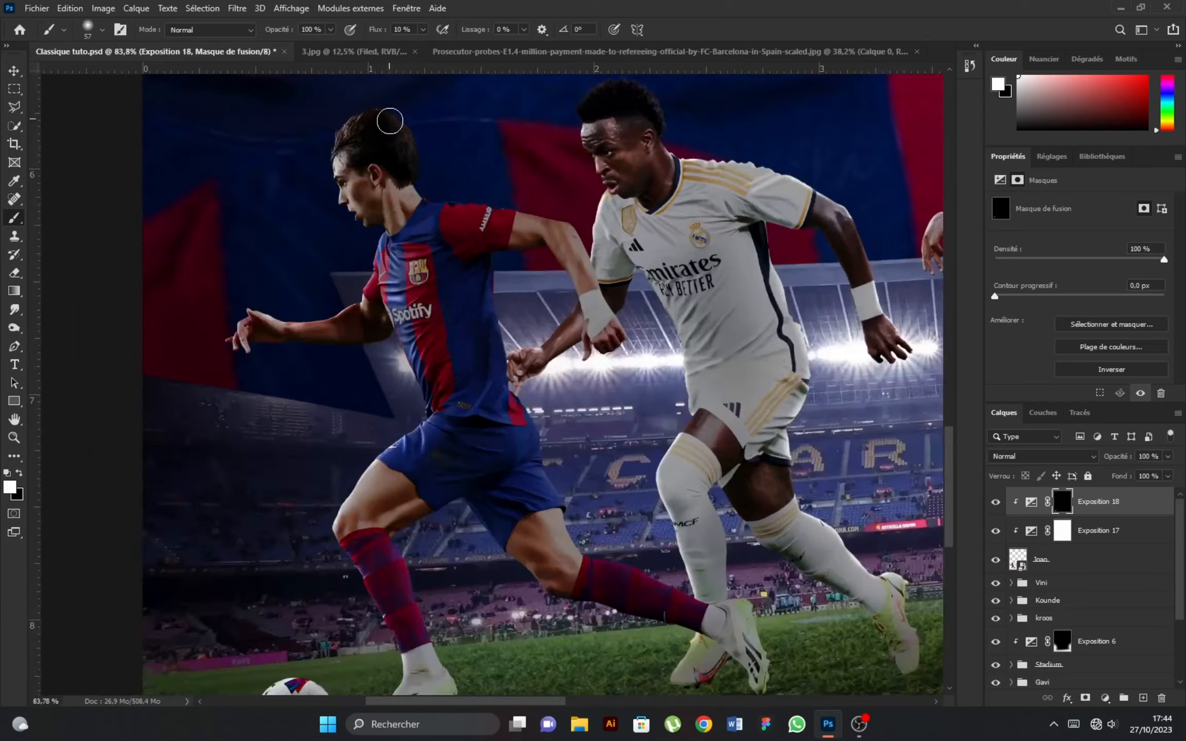
pyautogui.press('[')
pyautogui.press('[')
pyautogui.press('[')
pyautogui.scroll(2, 479, 317)
pyautogui.press('[')
pyautogui.press('[')
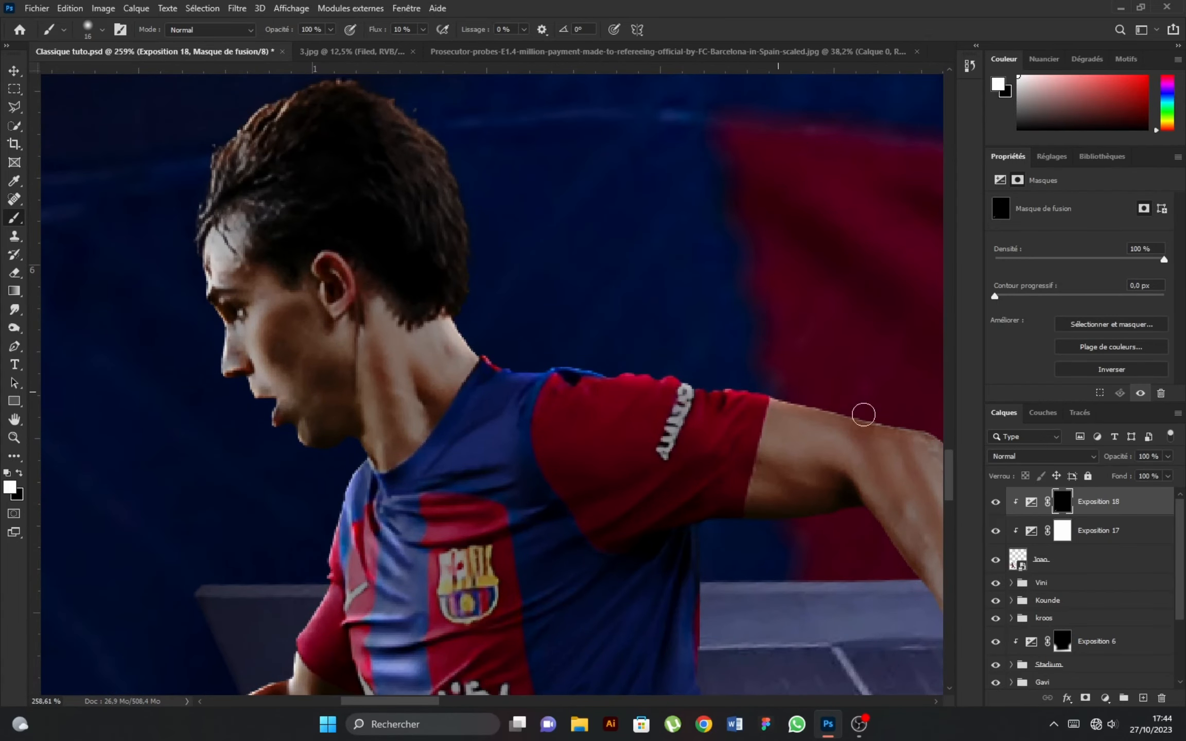
pyautogui.scroll(1, 546, 383)
pyautogui.press('[')
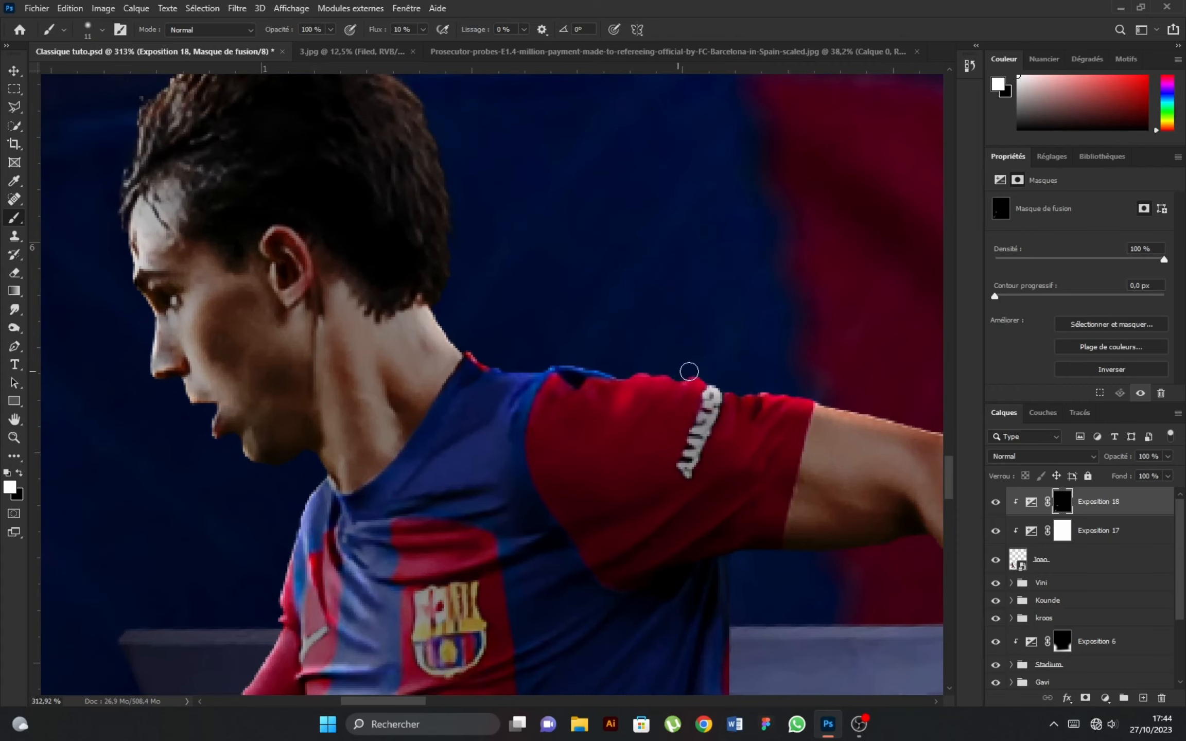
# Brighten the outer edge of Joao's rear forearm and bandaged wrist with the 11 px brush, and touch up the hand in black
pyautogui.scroll(-4, 690, 371)
pyautogui.scroll(3, 789, 390)
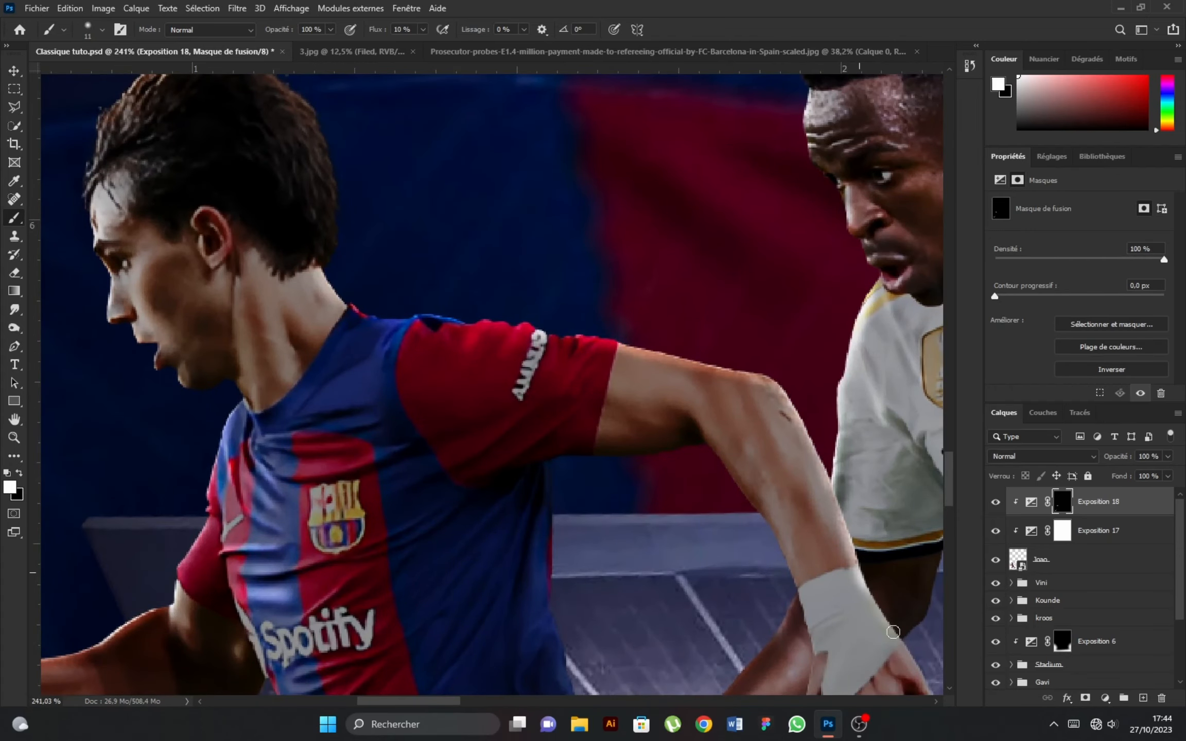
pyautogui.scroll(-4, 885, 618)
pyautogui.scroll(4, 666, 543)
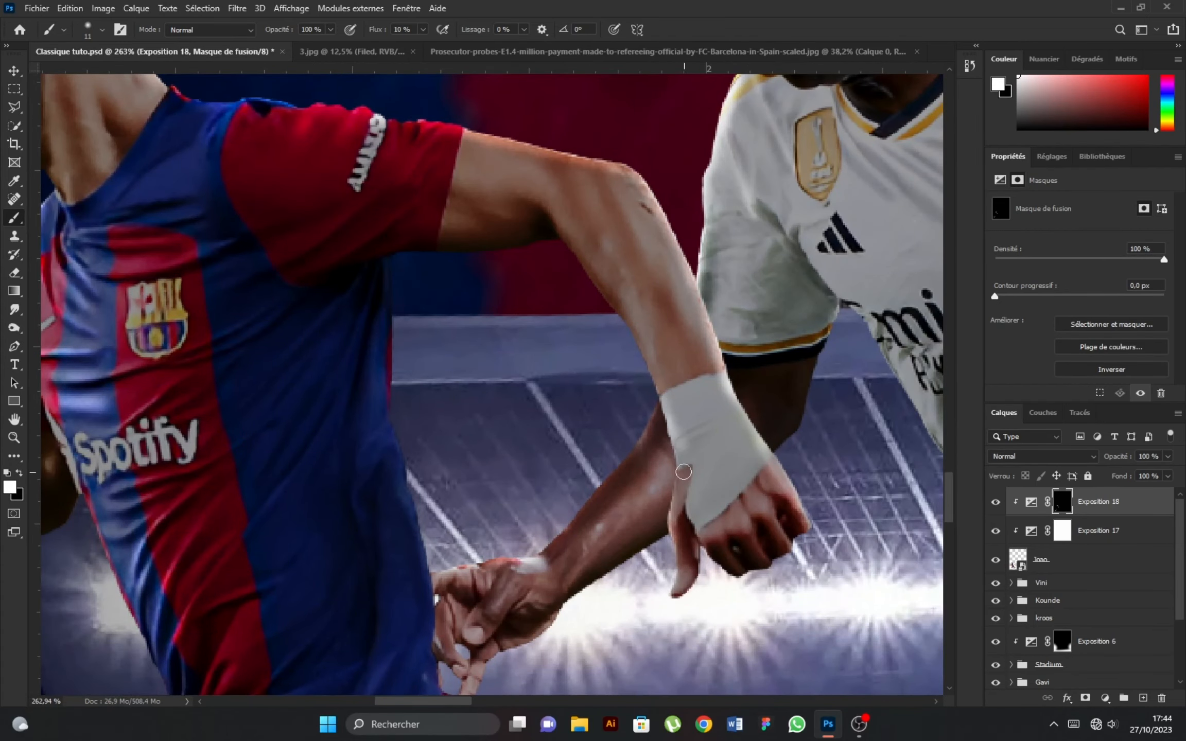
pyautogui.scroll(-6, 680, 518)
pyautogui.scroll(3, 716, 471)
pyautogui.press('x')
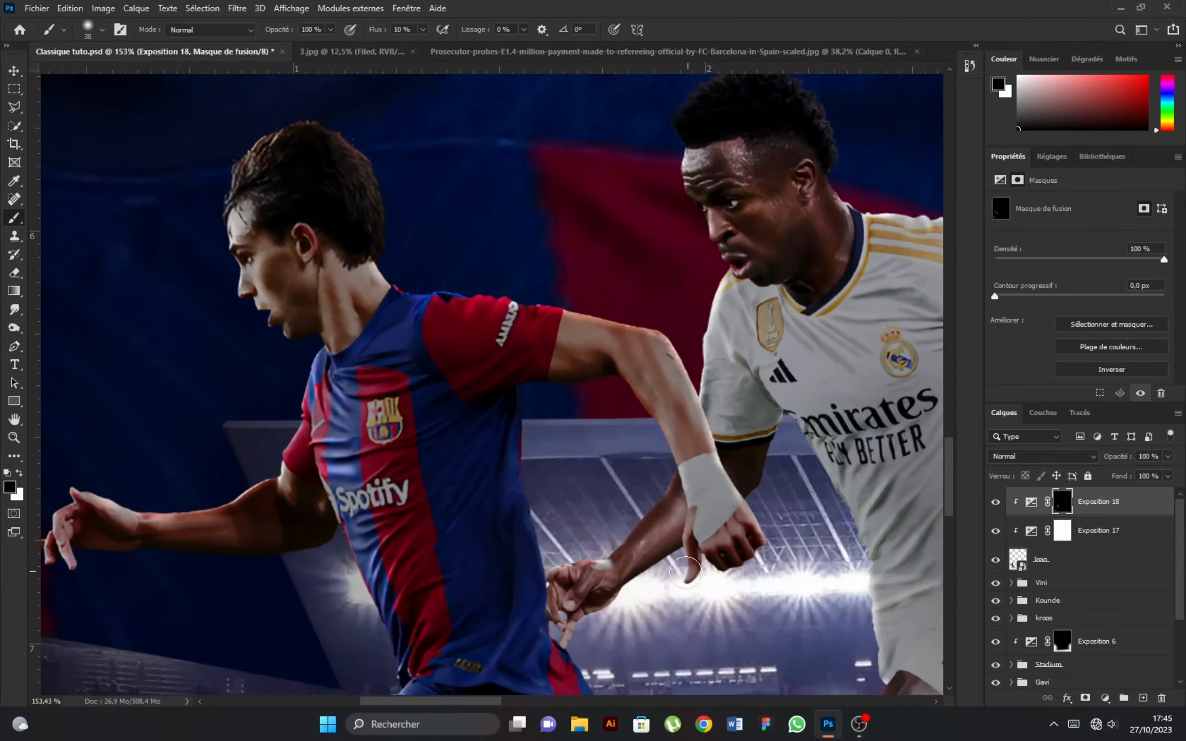
pyautogui.scroll(-7, 620, 451)
pyautogui.scroll(9, 597, 531)
# Paint white rim light along the back edge of Joao's shorts, reducing the brush from 14 to 8 px
pyautogui.press('x')
pyautogui.scroll(-3, 520, 438)
pyautogui.scroll(4, 409, 217)
pyautogui.press('[')
pyautogui.press('[')
pyautogui.press('[')
pyautogui.press('[')
pyautogui.moveTo(408, 221); pyautogui.dragTo(429, 282)
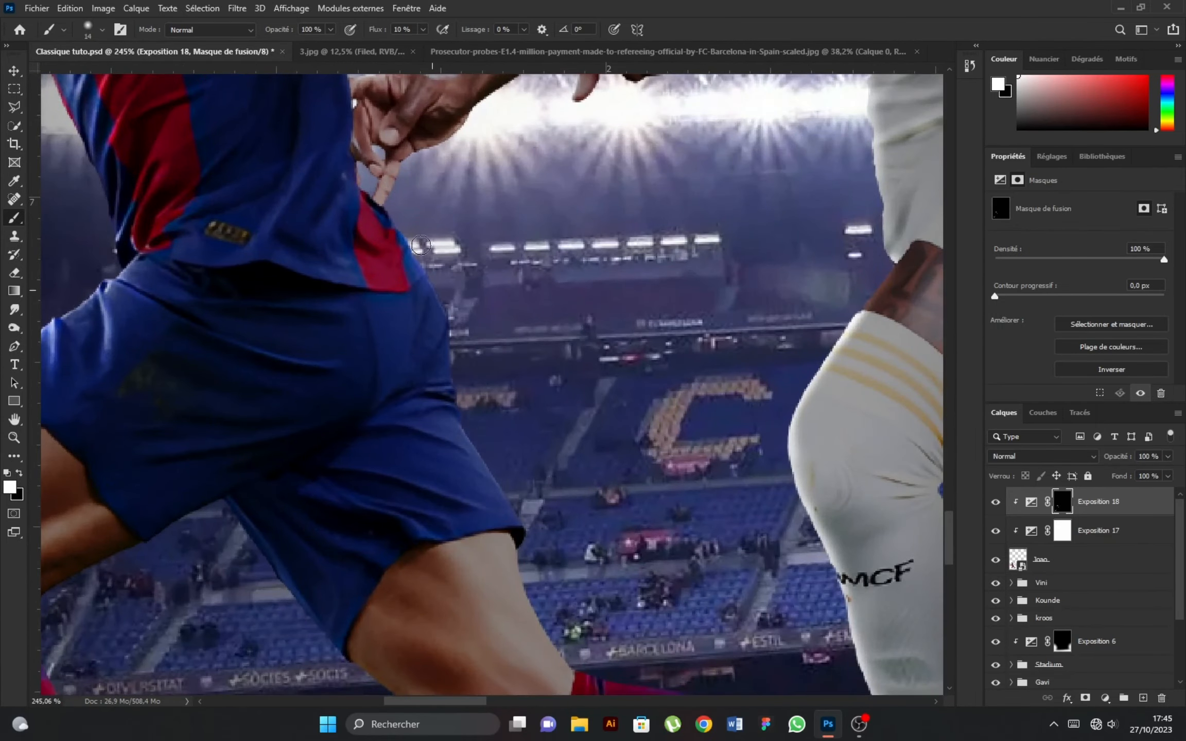
pyautogui.press('[')
pyautogui.press('[')
pyautogui.scroll(2, 425, 404)
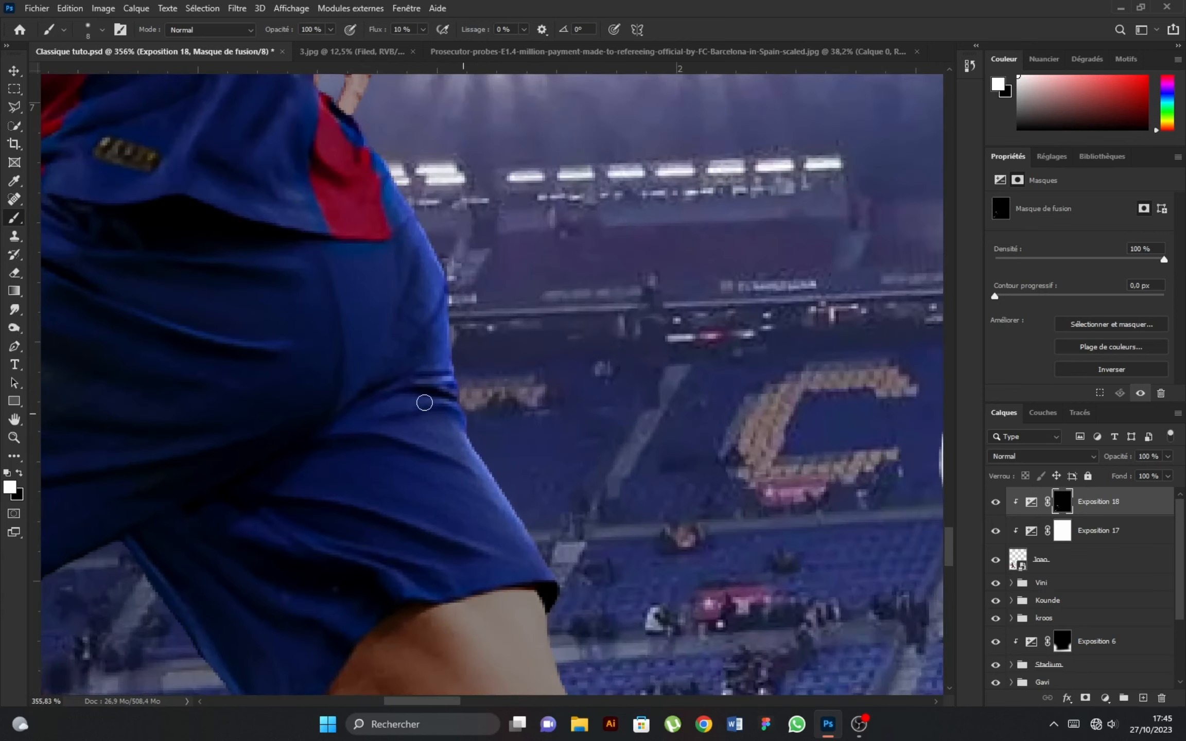
# Paint rim light along the upper edge of Joao's rear thigh, sock and boot, enlarging the brush to 26 px
pyautogui.moveTo(559, 569); pyautogui.dragTo(479, 266)
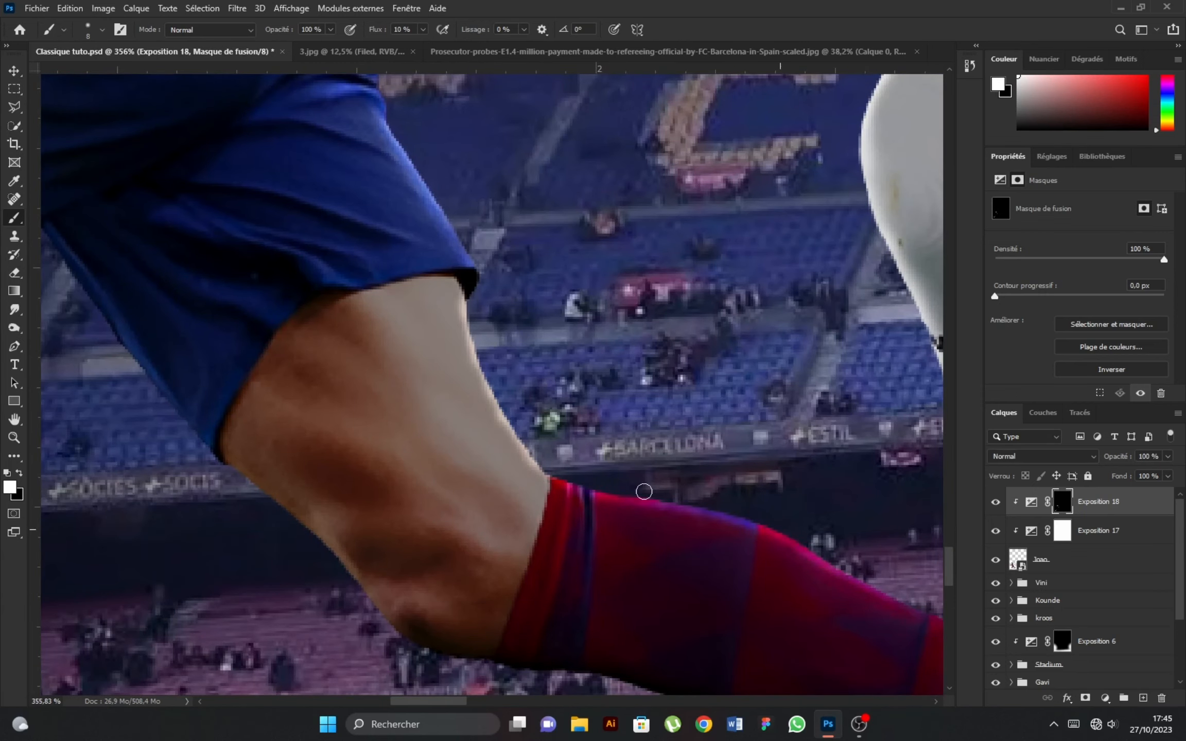
pyautogui.moveTo(739, 519); pyautogui.dragTo(553, 363)
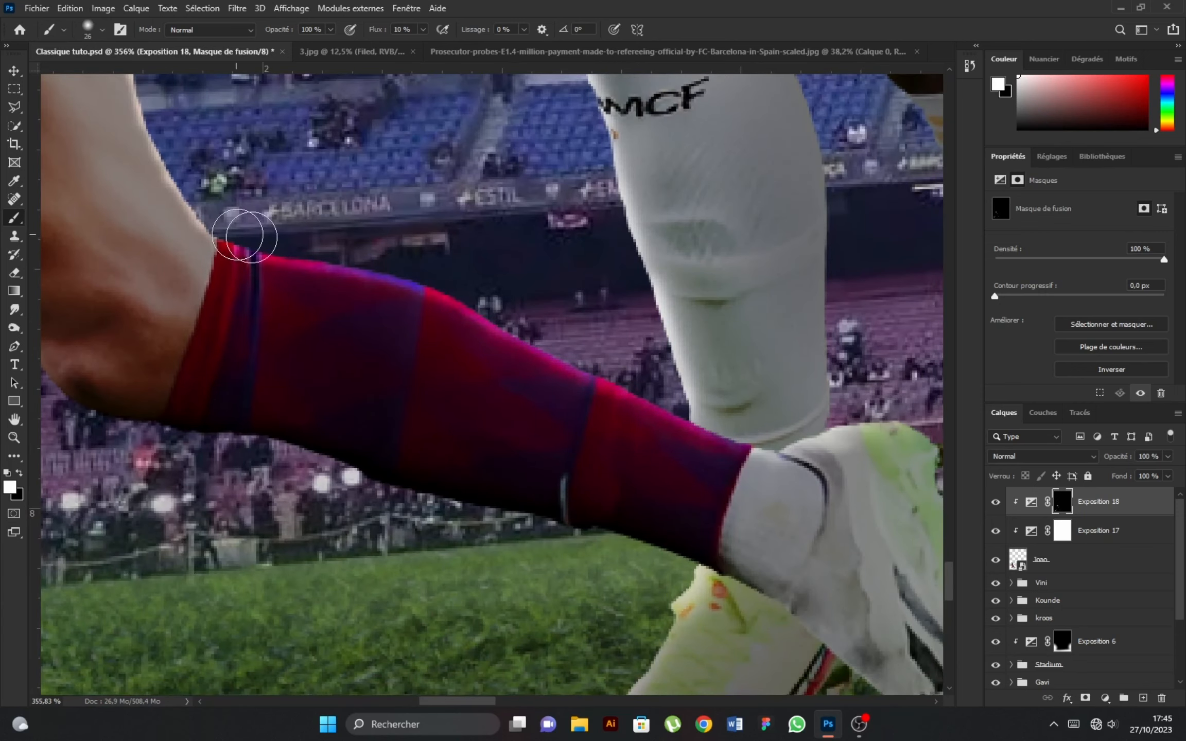
pyautogui.scroll(-8, 572, 407)
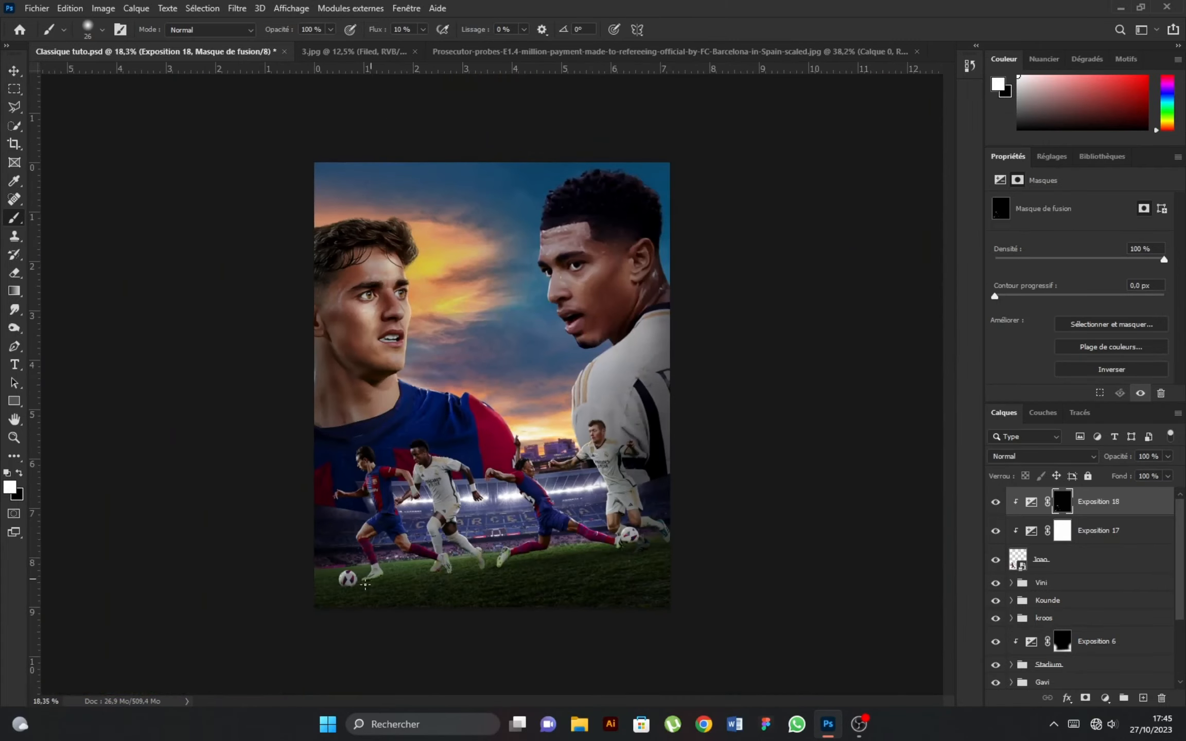
pyautogui.scroll(2, 414, 555)
pyautogui.scroll(2, 413, 557)
# Review the exposure setting of the Exposition 18 adjustment against the players
pyautogui.click(1032, 502)
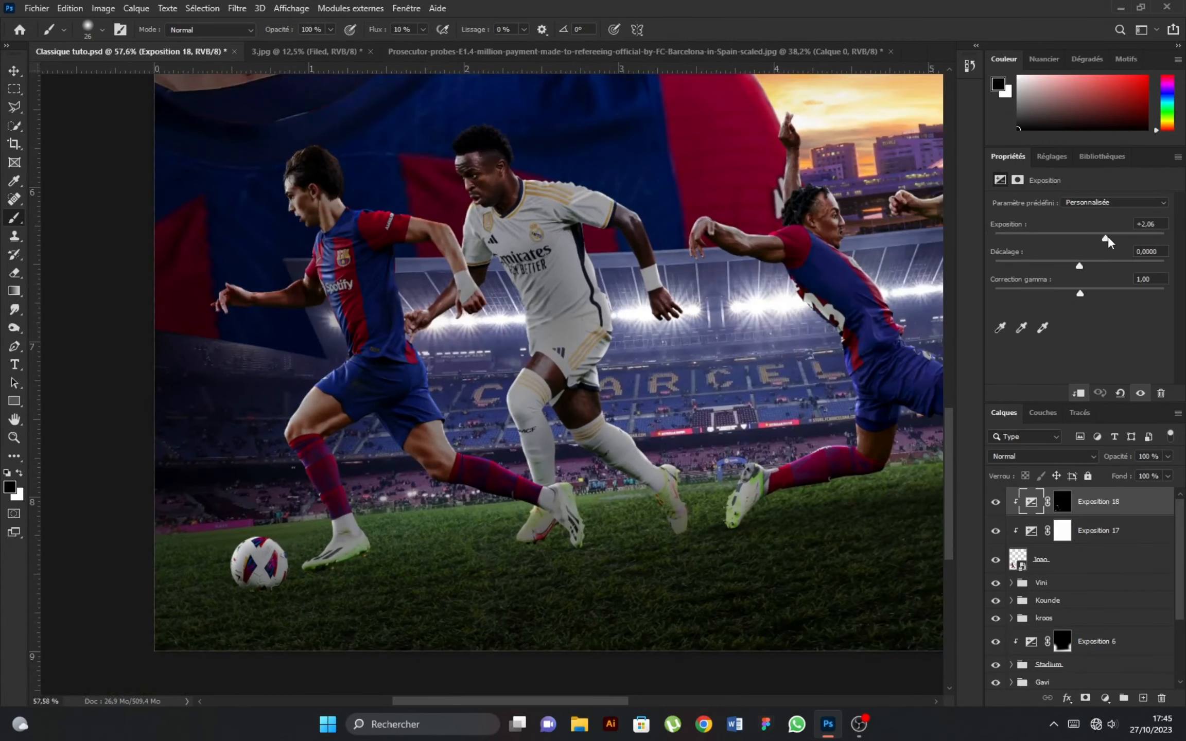
pyautogui.scroll(-2, 477, 455)
pyautogui.press('x')
# Add a third Exposure adjustment above Exposition 17, lower its exposure to darken Joao, and invert its mask to black
pyautogui.doubleClick(1084, 530)
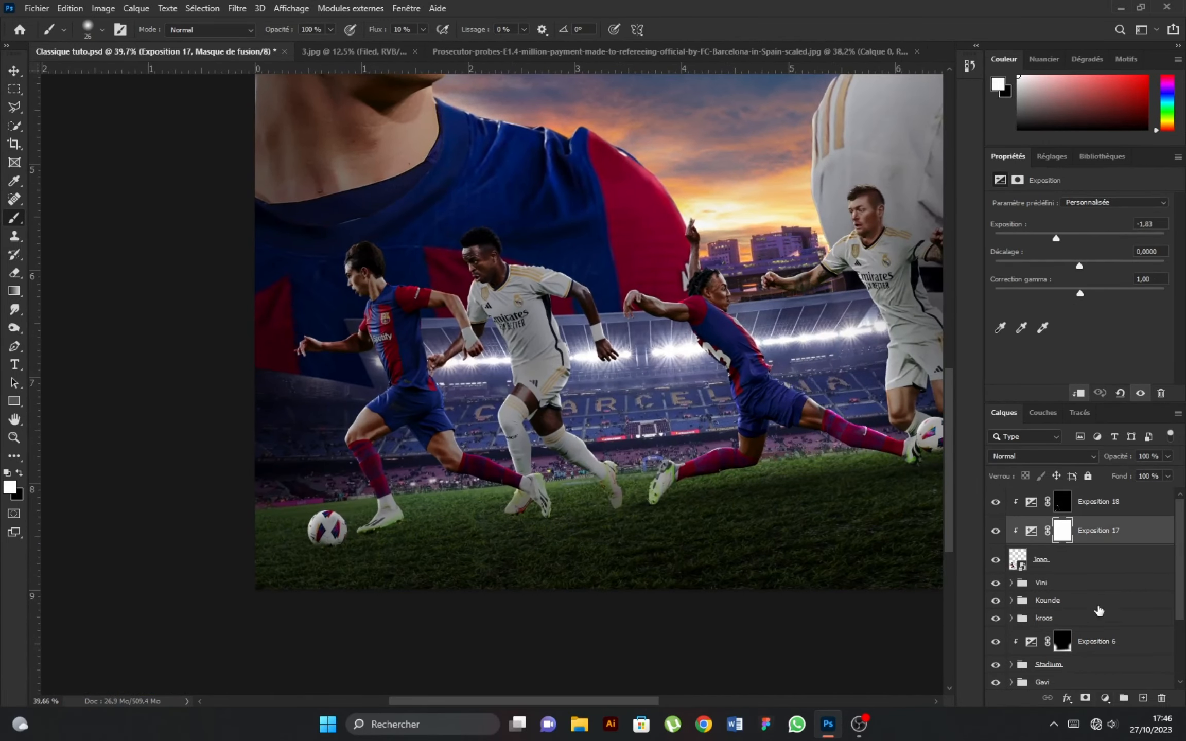
pyautogui.moveTo(1079, 238); pyautogui.dragTo(1049, 240)
pyautogui.click(1062, 531)
pyautogui.click(1111, 370)
# Paint dark shading over the football and Joao's boots and lower legs on the Exposition 19 mask with a soft 158 px brush
pyautogui.scroll(3, 386, 510)
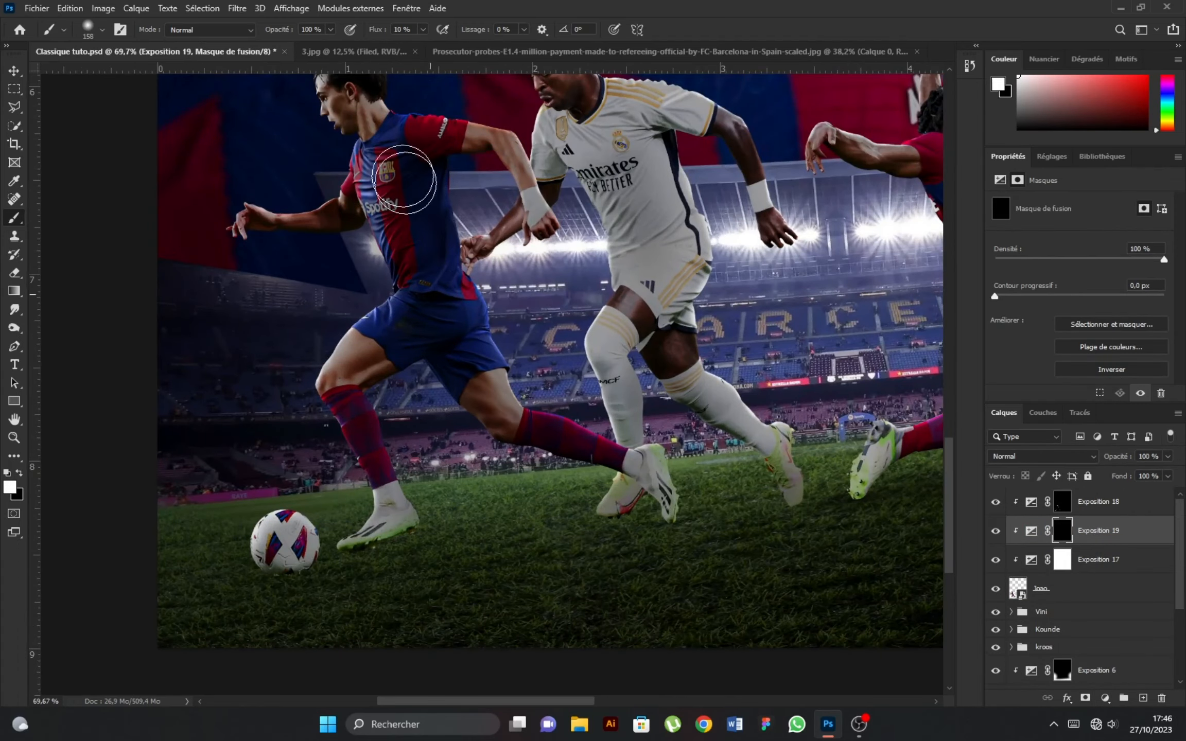
pyautogui.scroll(-3, 486, 447)
pyautogui.scroll(3, 284, 571)
pyautogui.moveTo(259, 586); pyautogui.dragTo(432, 515)
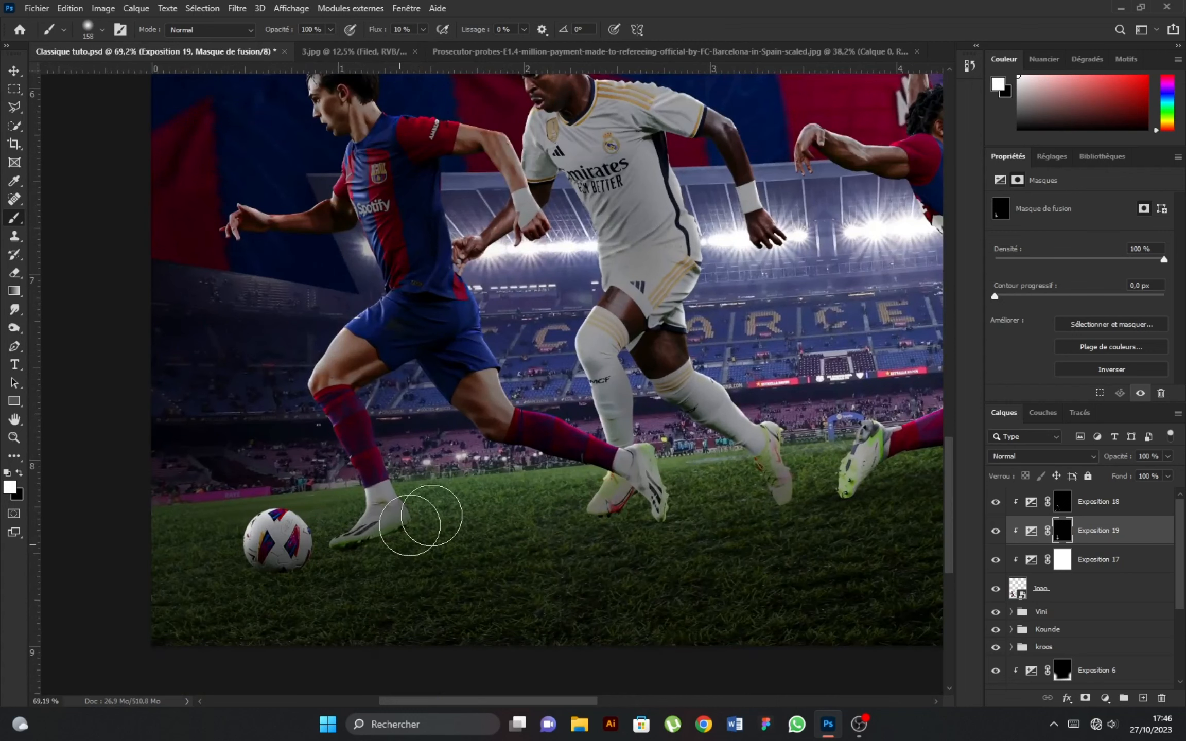
# Finish the dark shading at Joao's front boot, and group his cut-out with its three Exposure adjustments as Joao
pyautogui.moveTo(311, 571); pyautogui.dragTo(398, 544)
pyautogui.scroll(-3, 398, 545)
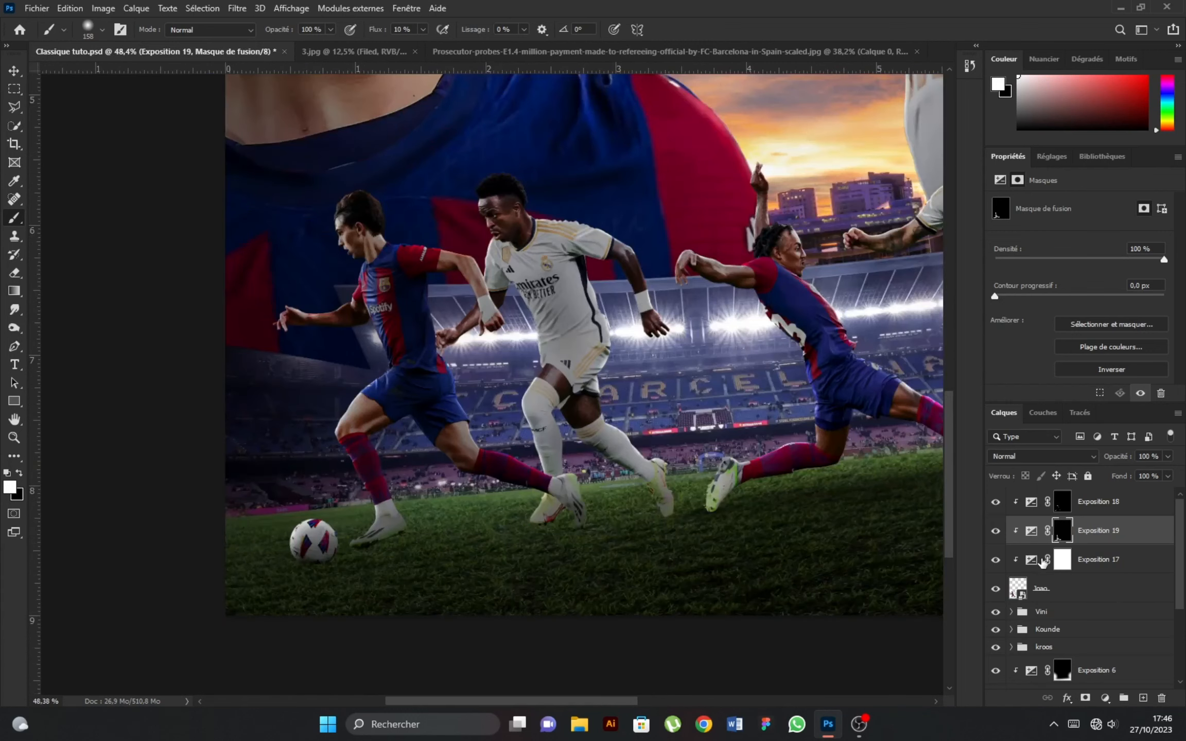
pyautogui.scroll(-2, 1081, 592)
pyautogui.click(1111, 611)
pyautogui.click(1085, 536)
pyautogui.scroll(2, 1085, 536)
pyautogui.keyDown('shift'); pyautogui.click(1098, 502); pyautogui.keyUp('shift')
pyautogui.click(1125, 698)
pyautogui.doubleClick(1063, 496)
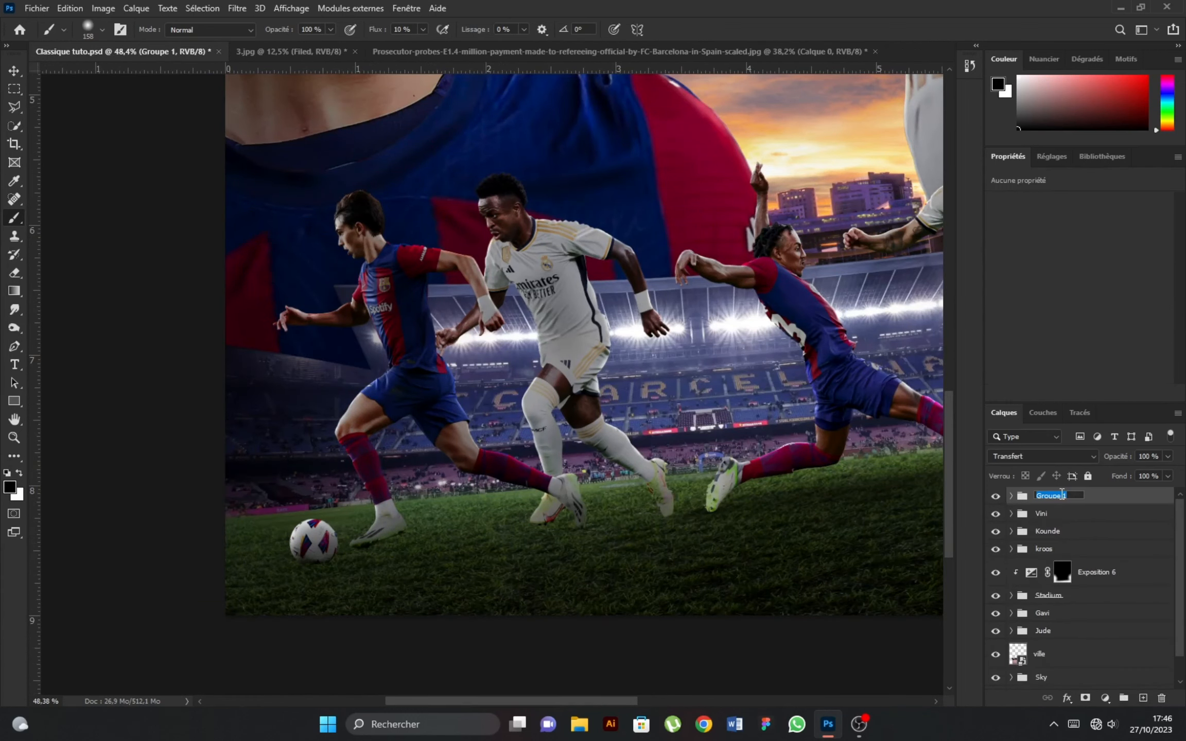
# Add a new empty layer named Ombre directly above the Exposition 6 adjustment
pyautogui.click(1117, 572)
pyautogui.click(1143, 698)
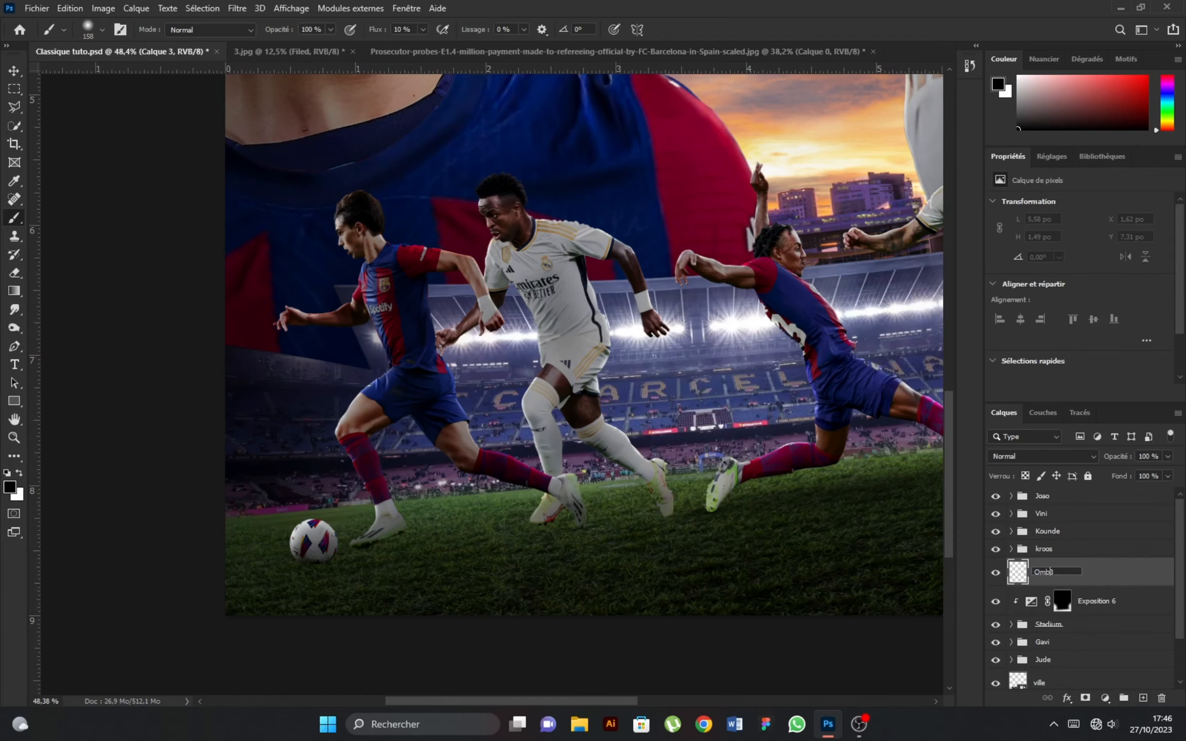
pyautogui.press('BackSpace')
pyautogui.press('Return')
# Paint black ground shadows under the football and Joao's boots with a flattened brush angled 9° at 35% flow
pyautogui.scroll(-3, 648, 446)
pyautogui.rightClick(566, 493)
pyautogui.click(593, 540)
pyautogui.click(398, 533)
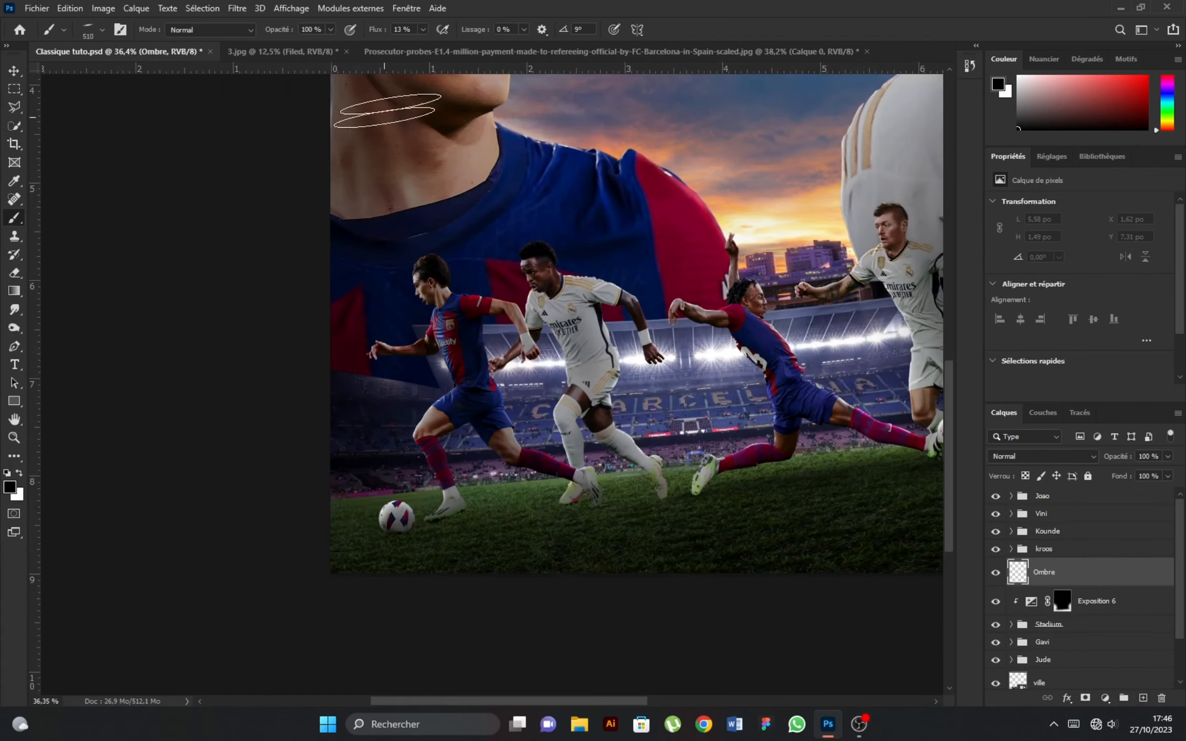
pyautogui.scroll(4, 386, 511)
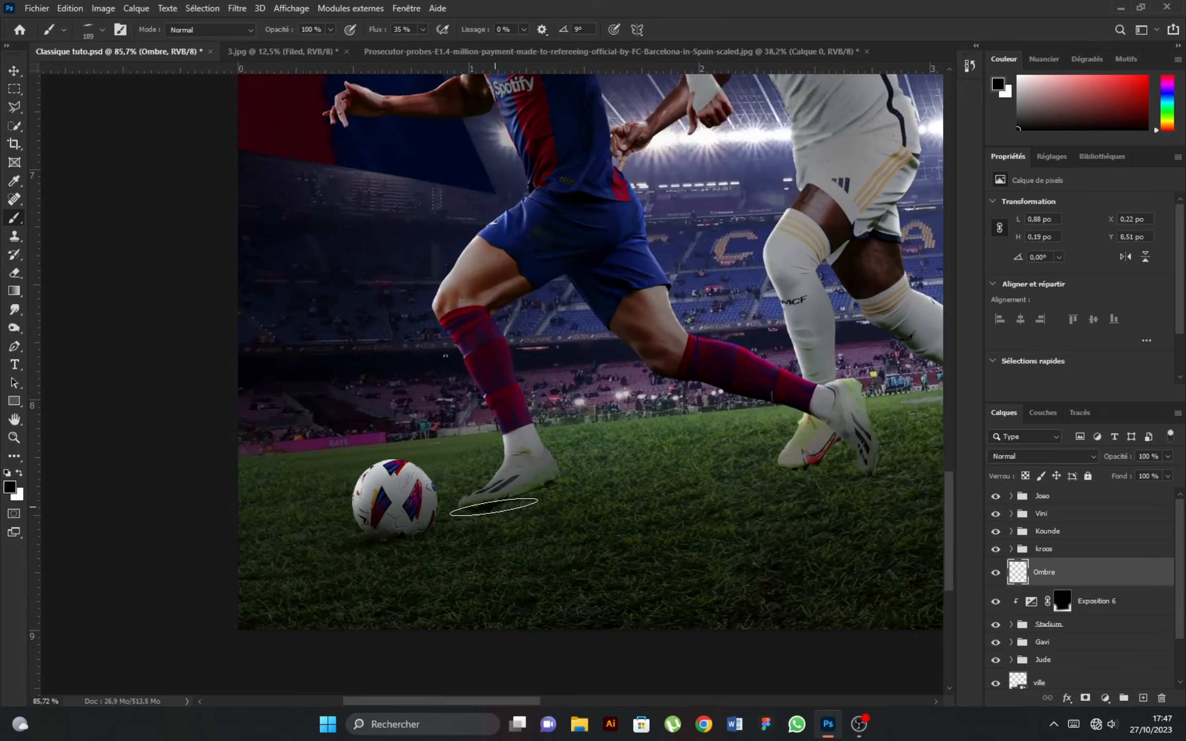
pyautogui.moveTo(810, 478); pyautogui.dragTo(860, 472)
# Paint shadows on the grass beneath Vini's boots on the Ombre layer, enlarging the flattened brush to 389 px
pyautogui.scroll(-2, 772, 484)
pyautogui.moveTo(729, 495)
pyautogui.mouseDown()
pyautogui.moveTo(714, 496)
pyautogui.moveTo(736, 517)
pyautogui.mouseUp()
pyautogui.scroll(3, 716, 505)
pyautogui.scroll(-3, 737, 515)
pyautogui.scroll(3, 875, 505)
pyautogui.moveTo(667, 506); pyautogui.dragTo(623, 515)
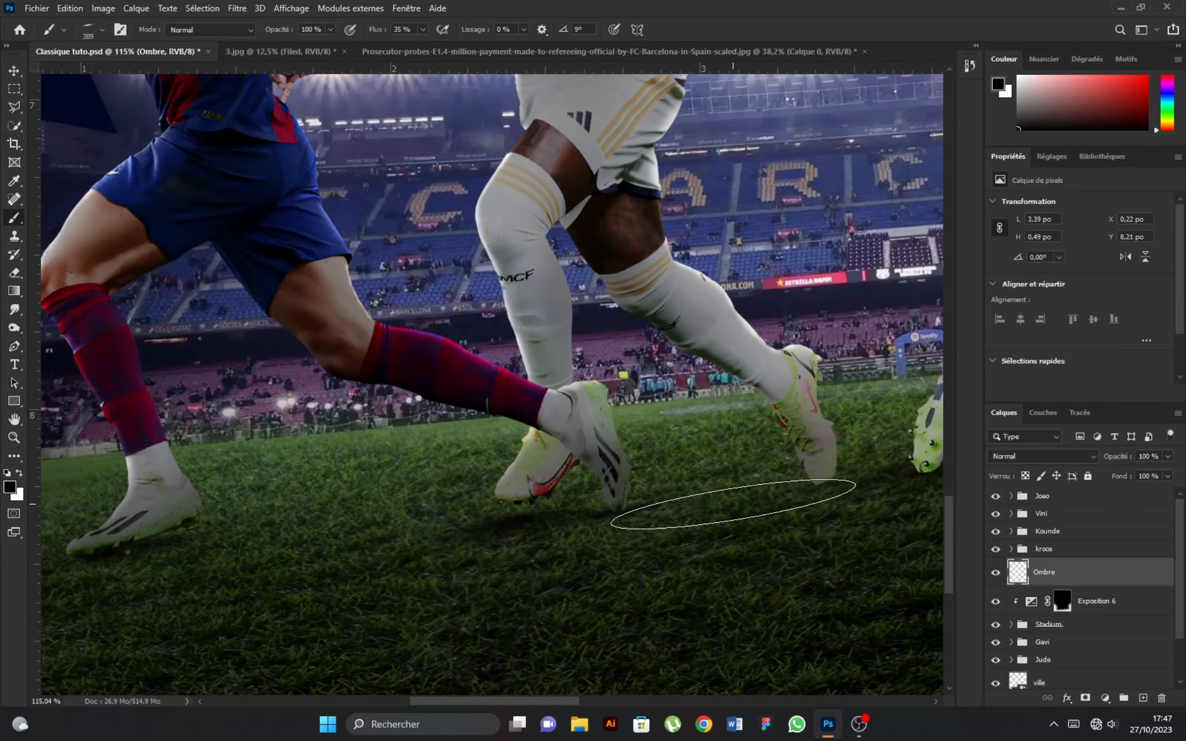
# Undo the last shadow stroke and paint broad ground shadows beneath all the players, enlarging the brush to 935 px
pyautogui.scroll(-2, 733, 505)
pyautogui.scroll(-1, 370, 543)
pyautogui.scroll(-1, 507, 560)
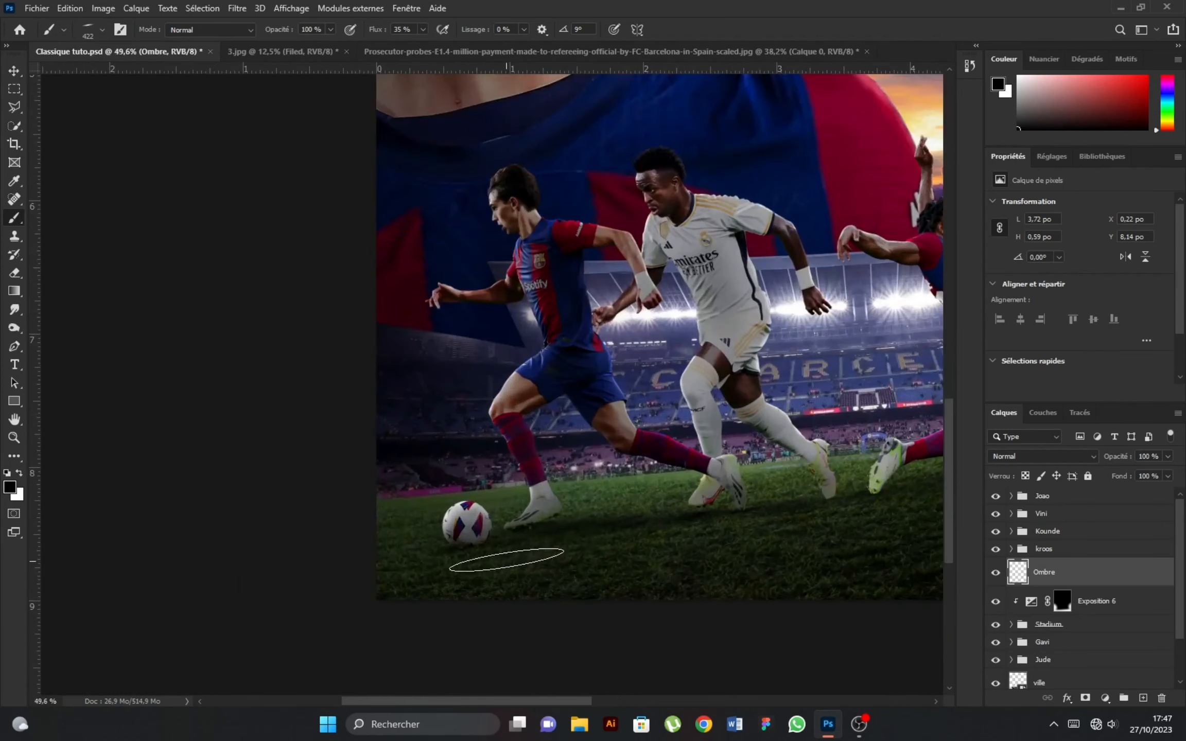
pyautogui.scroll(-2, 392, 603)
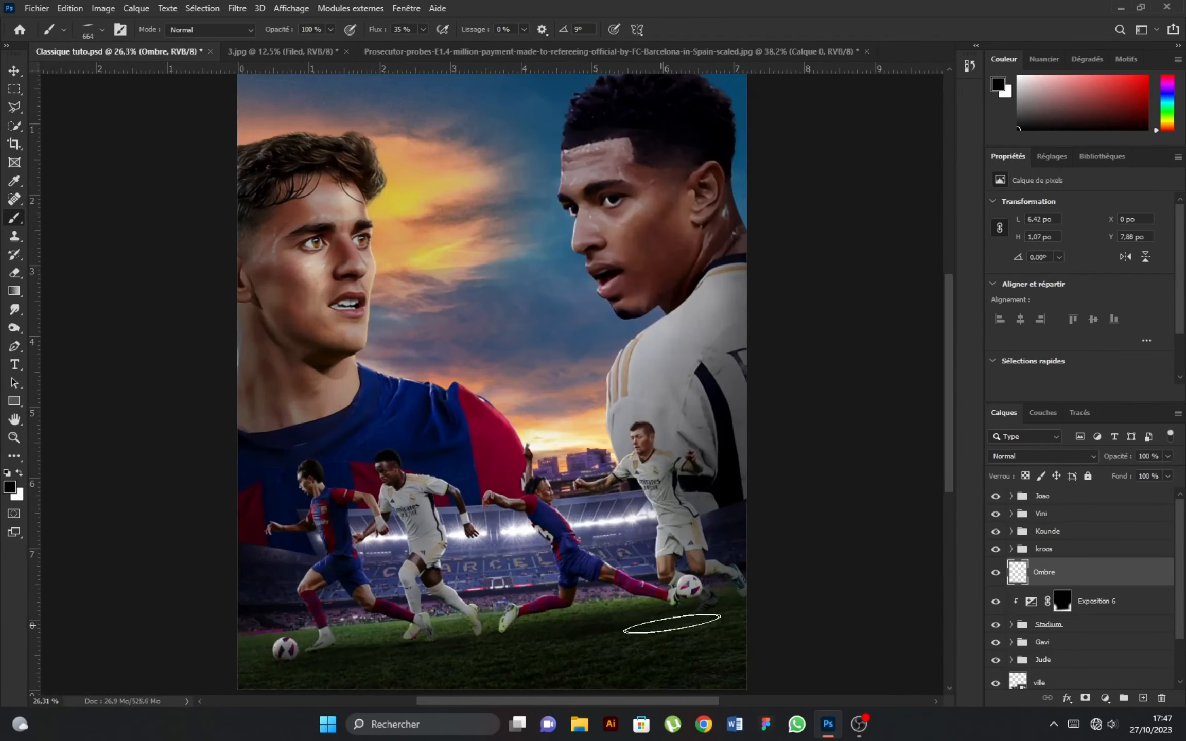
pyautogui.hotkey('ctrl', 'z')
pyautogui.scroll(-2, 593, 644)
pyautogui.scroll(2, 533, 613)
pyautogui.moveTo(515, 632); pyautogui.dragTo(651, 637)
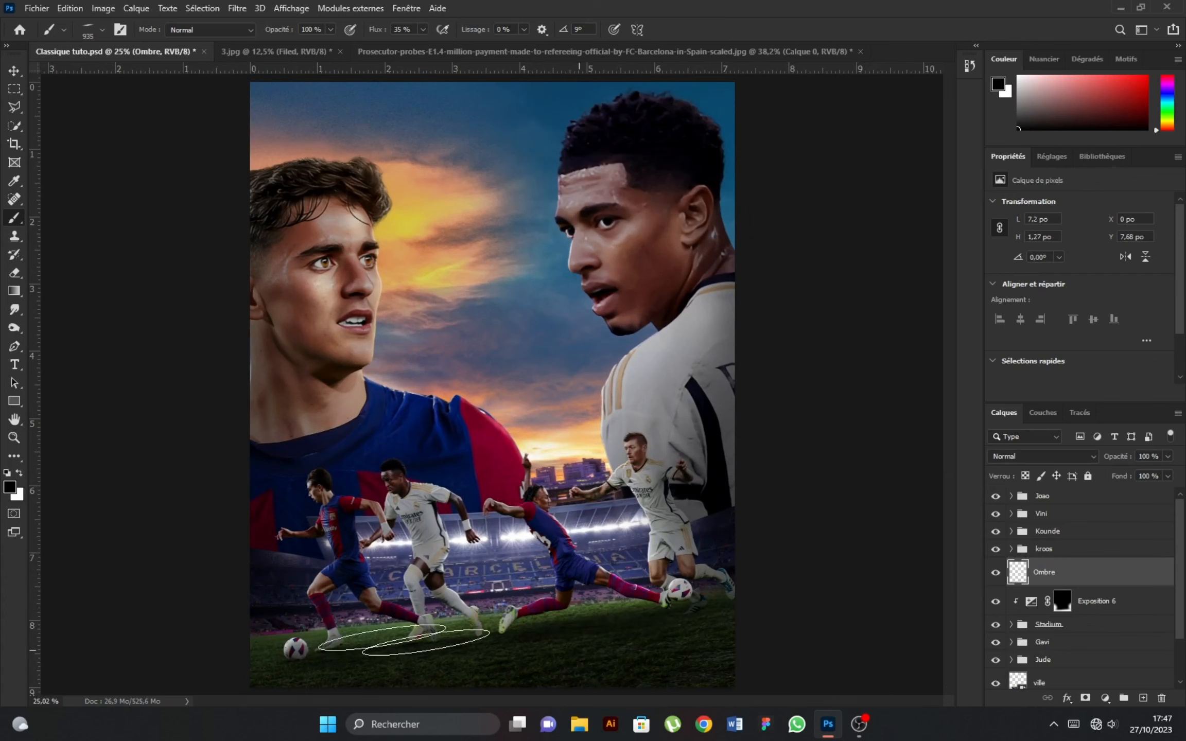
pyautogui.scroll(-2, 617, 608)
pyautogui.scroll(1, 519, 507)
pyautogui.scroll(1, 520, 576)
pyautogui.press('v')
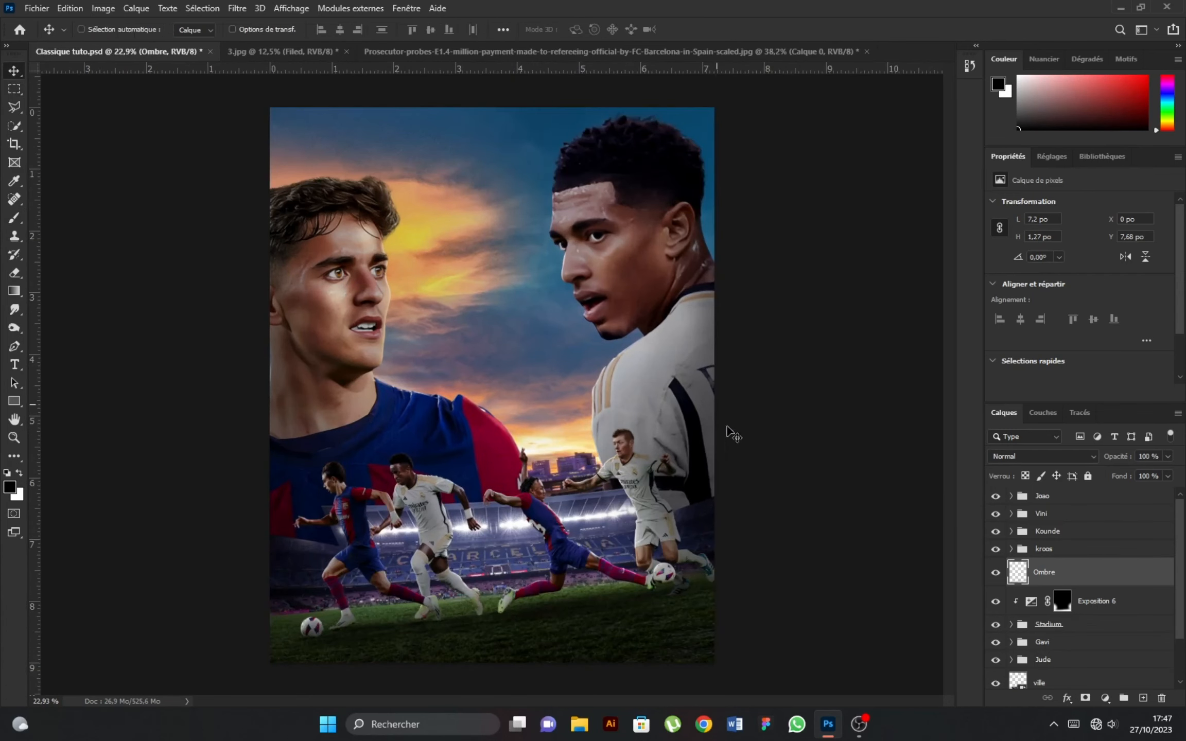
# Add two clipped Hue/Saturation adjustments above Exposition 6 to affect the stadium
pyautogui.scroll(-2, 1097, 607)
pyautogui.click(1096, 547)
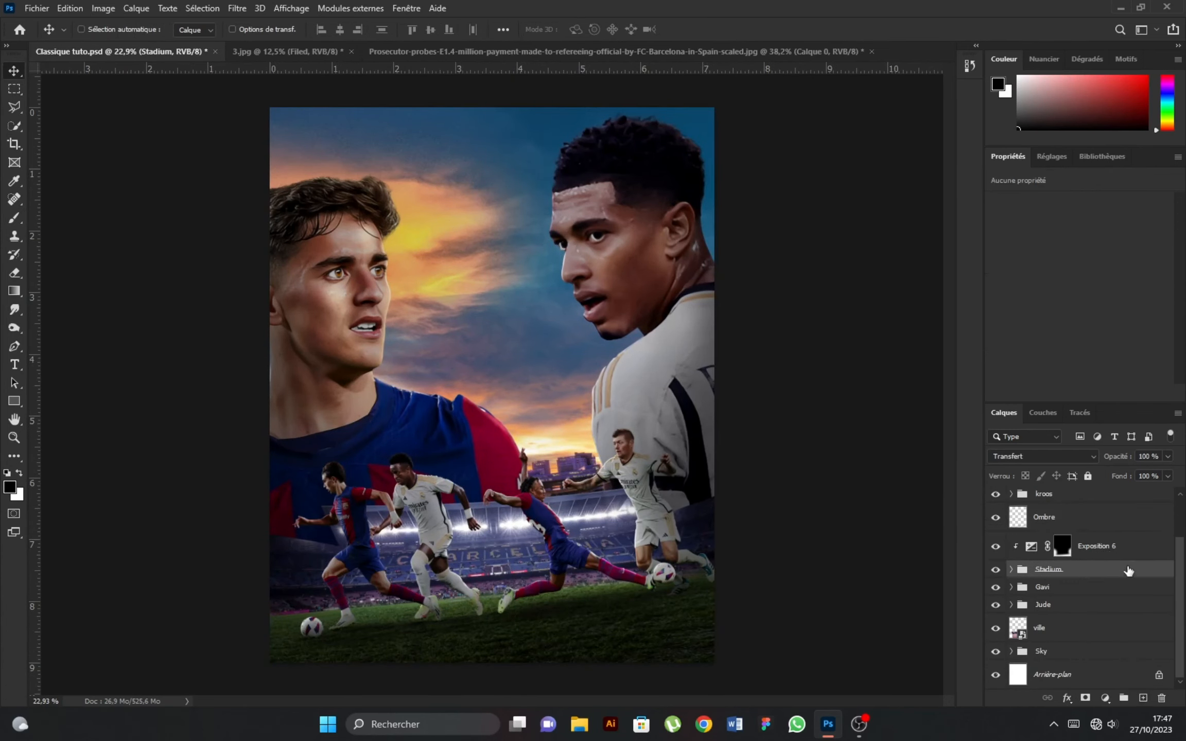
pyautogui.click(1105, 698)
pyautogui.click(1055, 556)
pyautogui.click(1105, 698)
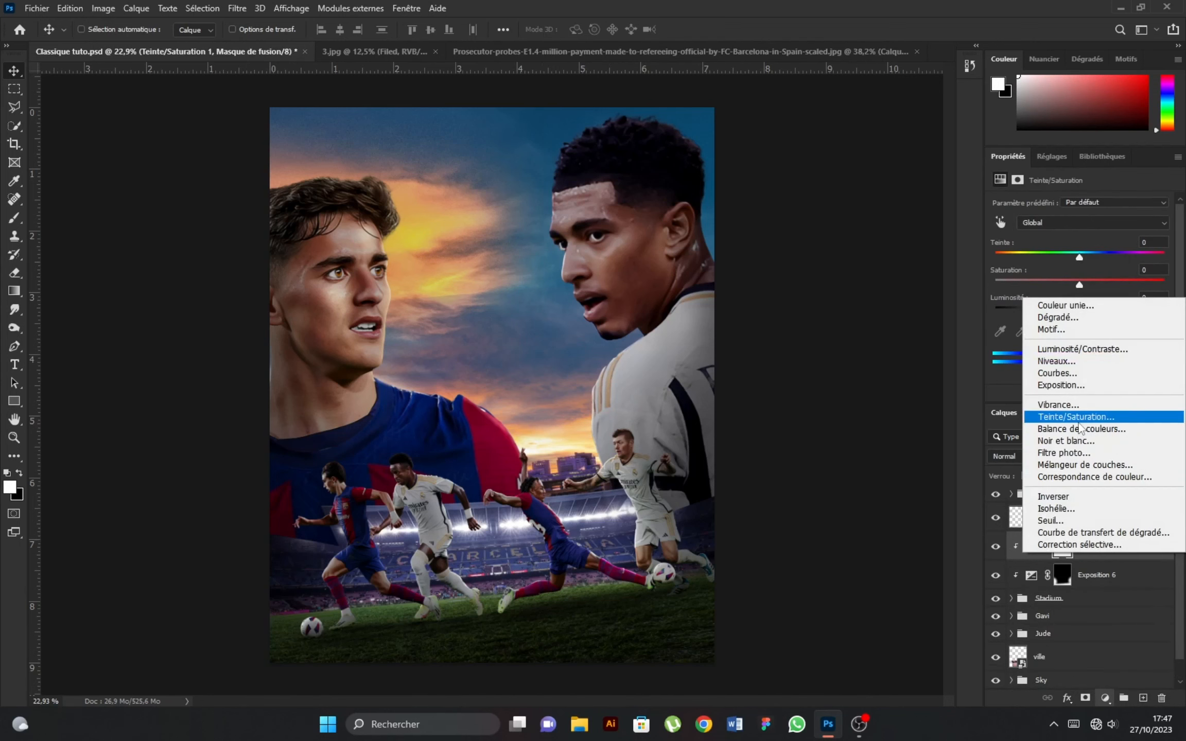
pyautogui.click(1056, 415)
# Colorize the stadium strong red with Teinte/Saturation 1 and invert its mask to black
pyautogui.click(1108, 580)
pyautogui.scroll(-1, 505, 422)
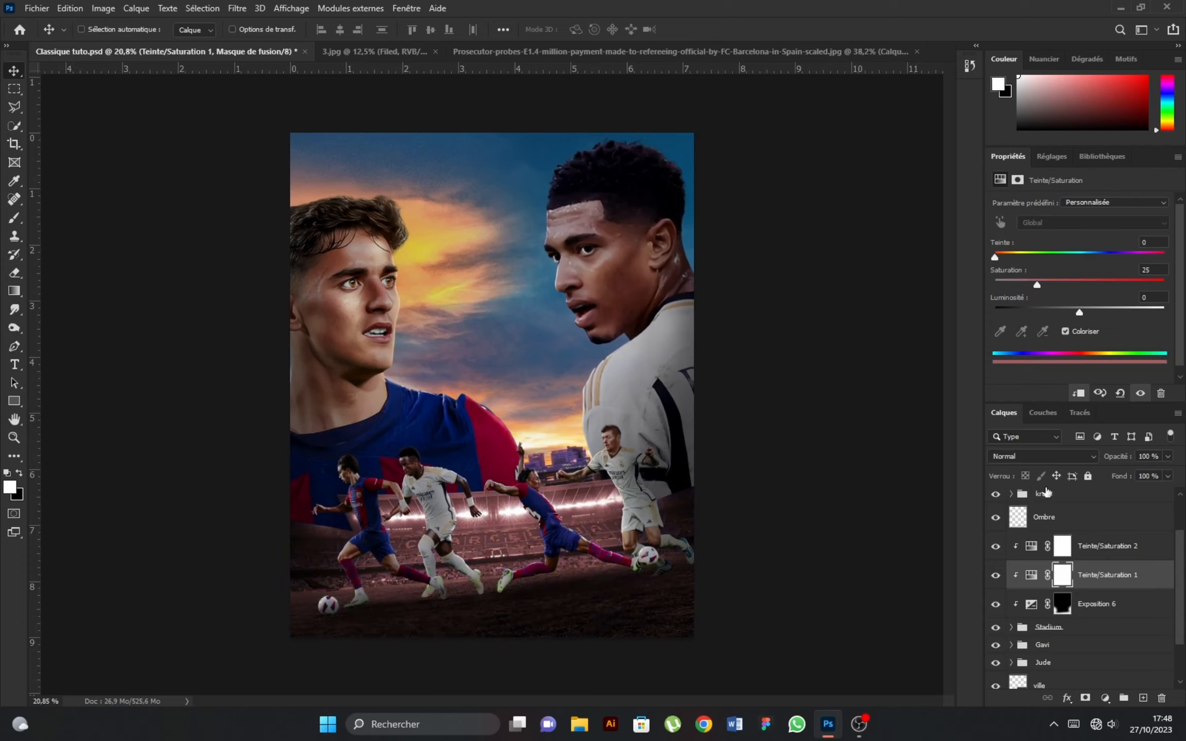
pyautogui.moveTo(999, 260); pyautogui.dragTo(1000, 257)
pyautogui.moveTo(1038, 285); pyautogui.dragTo(1107, 287)
pyautogui.click(1063, 575)
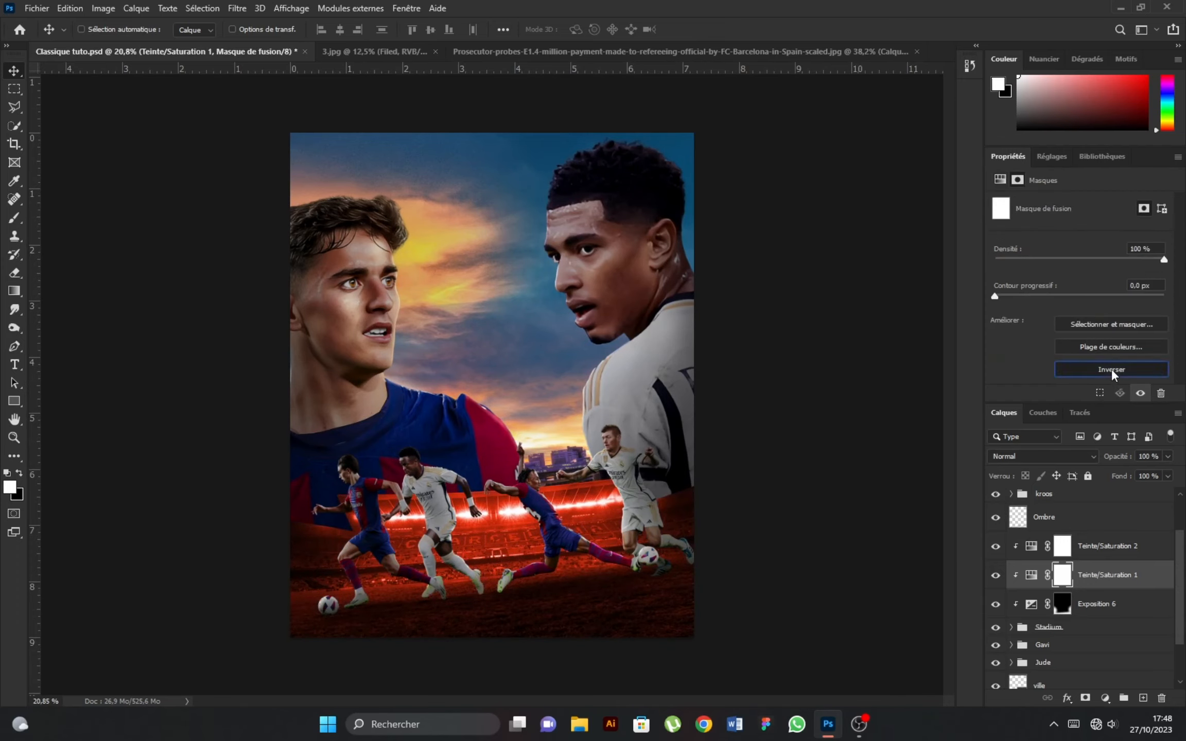
pyautogui.click(1113, 372)
# Paint a red glow over the stadium lights between Joao and Vini with a soft white 221 px brush
pyautogui.scroll(7, 420, 477)
pyautogui.click(15, 218)
pyautogui.scroll(3, 319, 571)
pyautogui.rightClick(366, 544)
pyautogui.click(395, 571)
pyautogui.moveTo(378, 29); pyautogui.dragTo(428, 29)
pyautogui.scroll(3, 341, 554)
pyautogui.moveTo(355, 563); pyautogui.dragTo(299, 564)
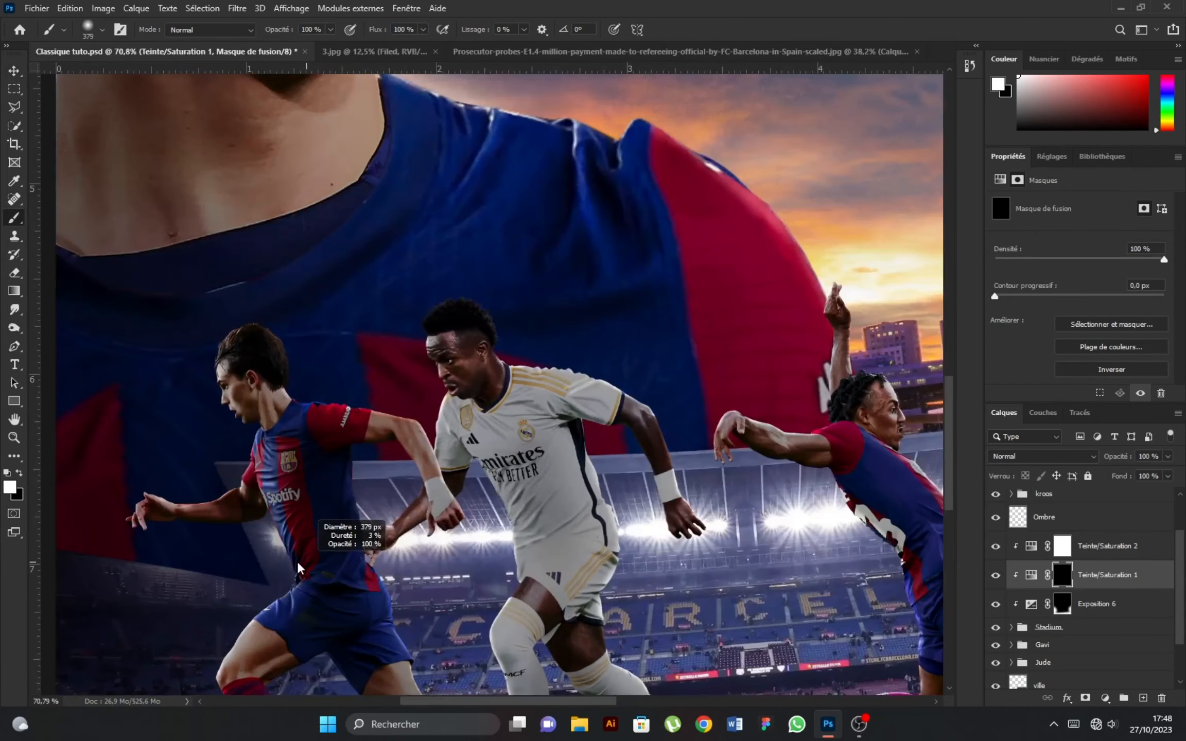
pyautogui.moveTo(444, 545); pyautogui.dragTo(477, 539)
pyautogui.moveTo(477, 539)
pyautogui.mouseDown()
pyautogui.moveTo(461, 558)
pyautogui.moveTo(393, 548)
pyautogui.mouseUp()
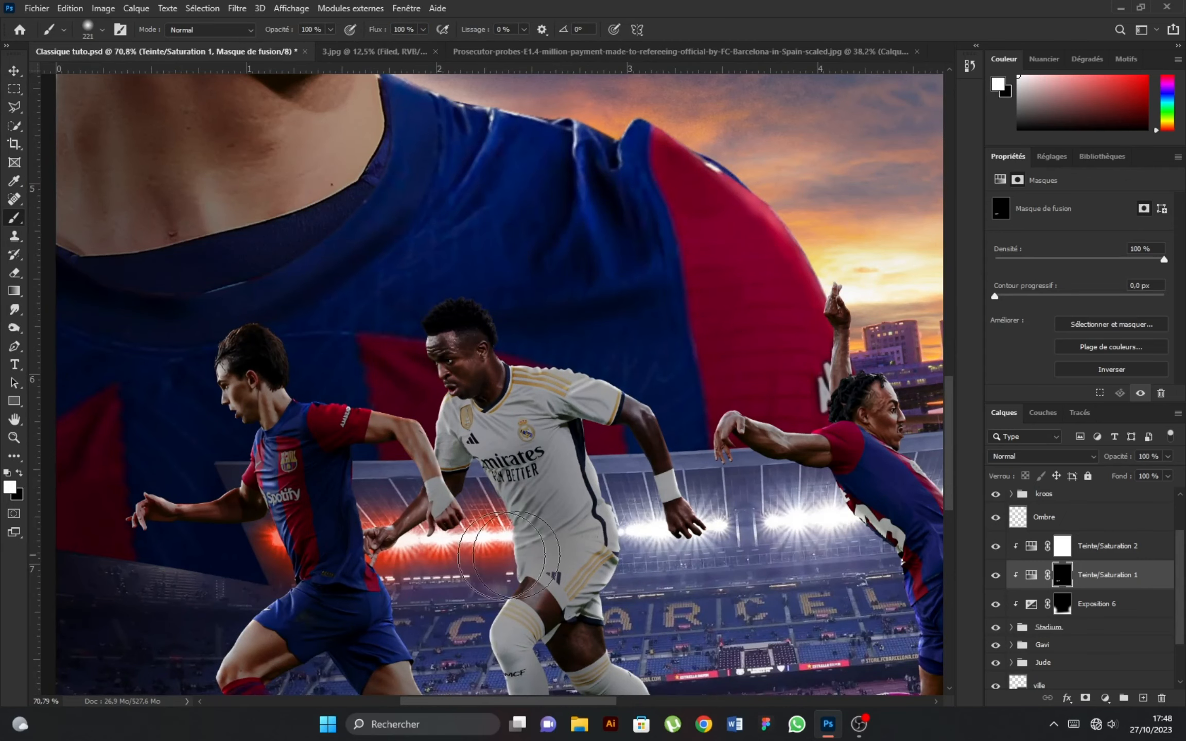
# Extend the red glow across the stadium behind Joao with the brush enlarged to 381 px
pyautogui.scroll(-10, 413, 604)
pyautogui.scroll(7, 417, 607)
pyautogui.moveTo(298, 543); pyautogui.dragTo(325, 543)
pyautogui.scroll(-8, 479, 540)
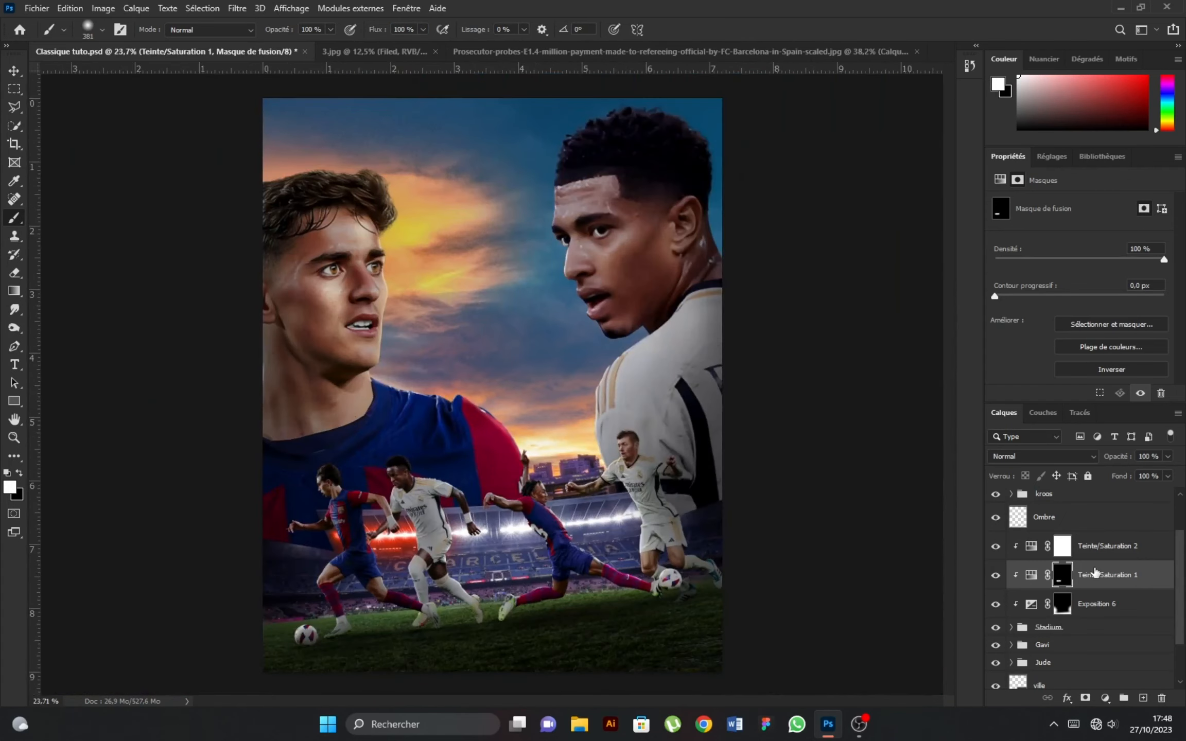
# Colorize Teinte/Saturation 2 blue with hue 222 and saturation 84, and invert its mask to black
pyautogui.click(1091, 546)
pyautogui.click(1066, 332)
pyautogui.moveTo(996, 257)
pyautogui.mouseDown()
pyautogui.moveTo(1091, 257)
pyautogui.moveTo(1138, 280)
pyautogui.mouseUp()
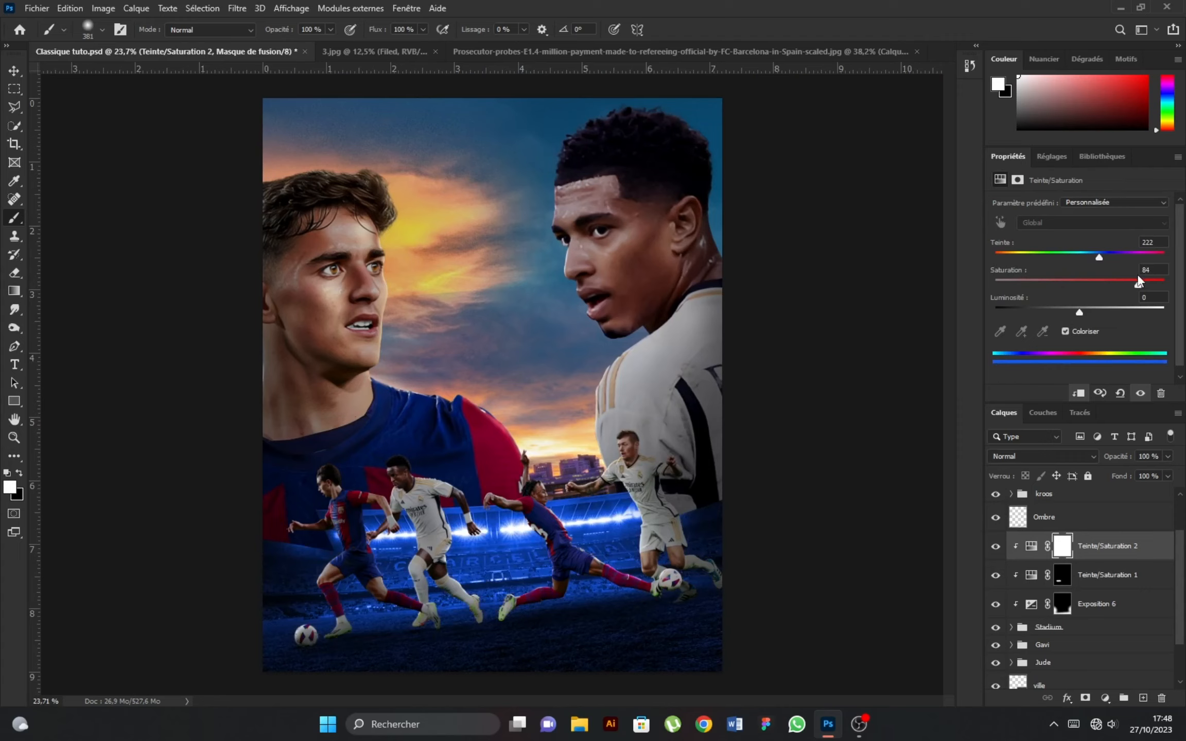
pyautogui.click(1065, 546)
pyautogui.click(1119, 372)
# Paint a blue glow over the stadium lights between Vini and Kounde with a soft 310 px brush
pyautogui.scroll(6, 447, 554)
pyautogui.moveTo(476, 517); pyautogui.dragTo(467, 516)
pyautogui.click(467, 517)
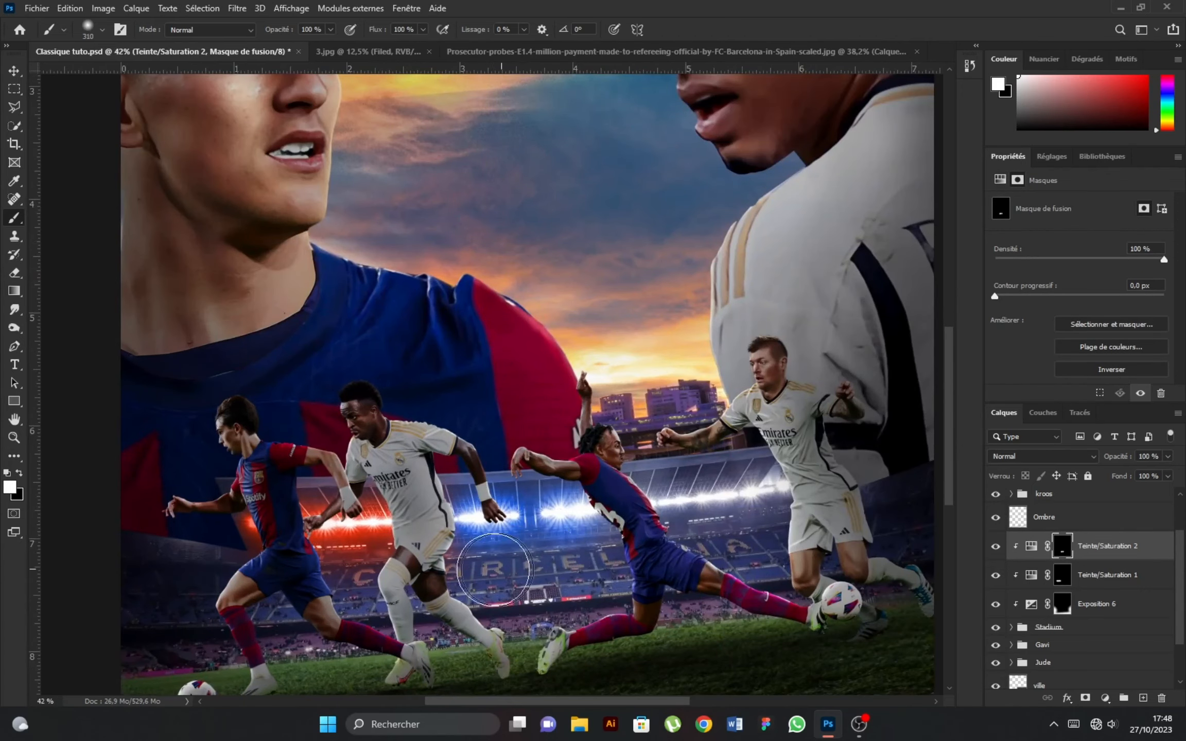
pyautogui.scroll(-5, 505, 571)
pyautogui.scroll(3, 510, 577)
pyautogui.scroll(-2, 493, 536)
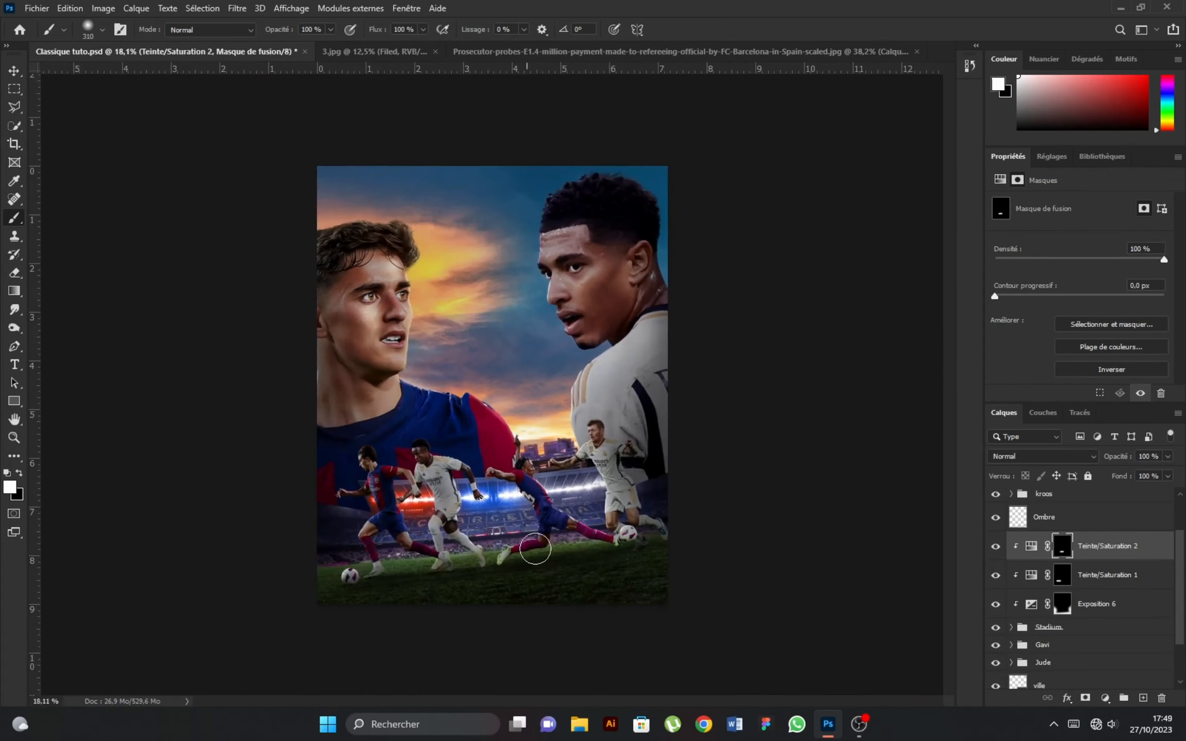
pyautogui.scroll(1, 468, 356)
pyautogui.press('v')
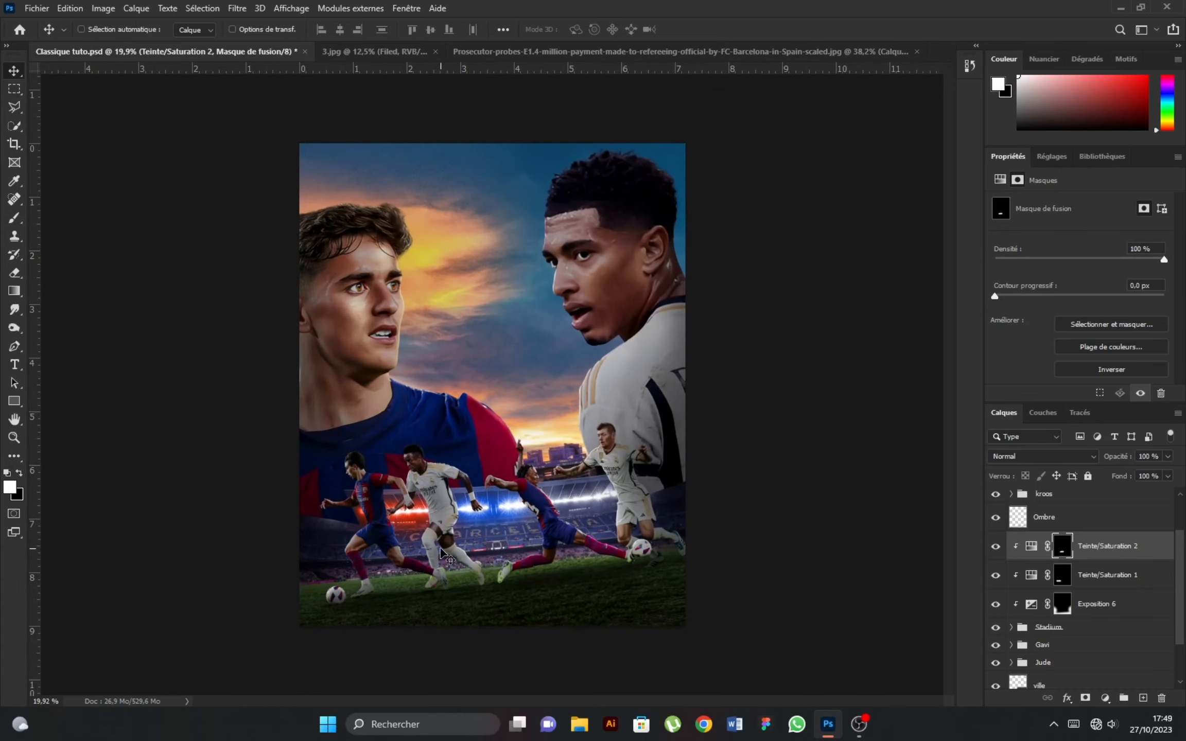
# Place the smoke image Fumaça_12 from the Foot pack > Textures > Smoke folder as an embedded object
pyautogui.click(36, 8)
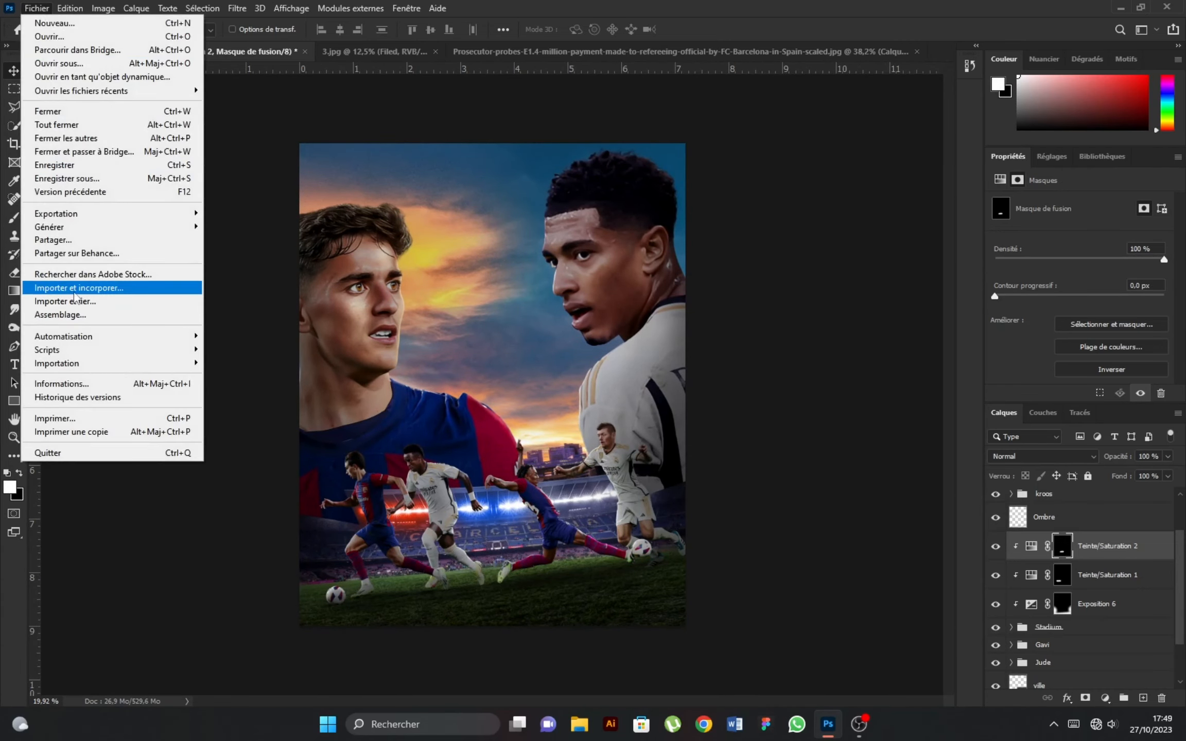
pyautogui.click(128, 309)
pyautogui.click(265, 490)
pyautogui.doubleClick(587, 245)
pyautogui.scroll(-6, 362, 423)
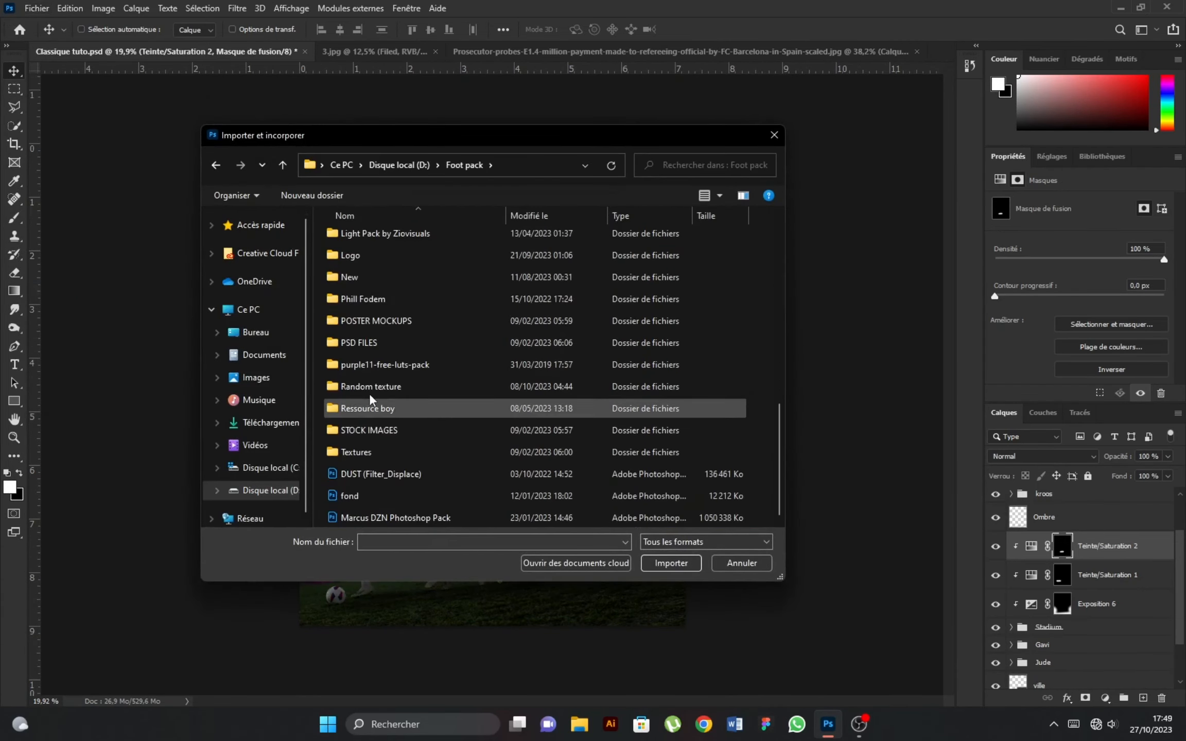
pyautogui.doubleClick(355, 453)
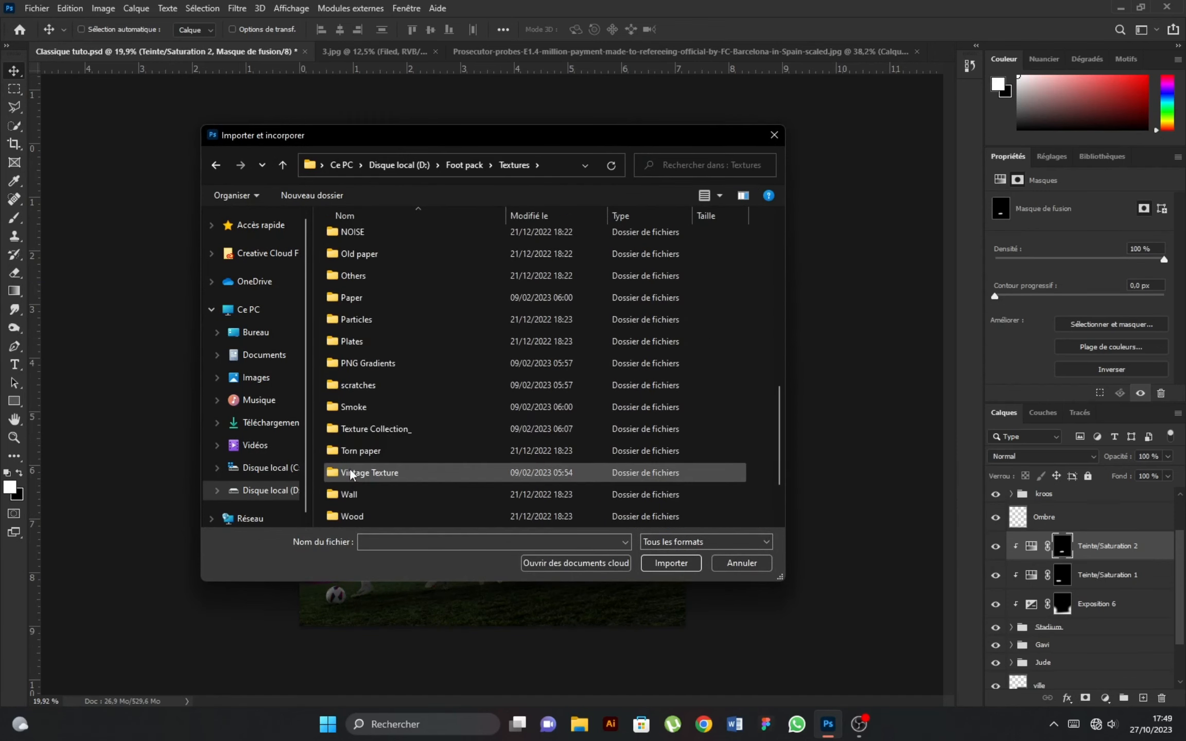
pyautogui.doubleClick(370, 344)
pyautogui.scroll(-5, 362, 396)
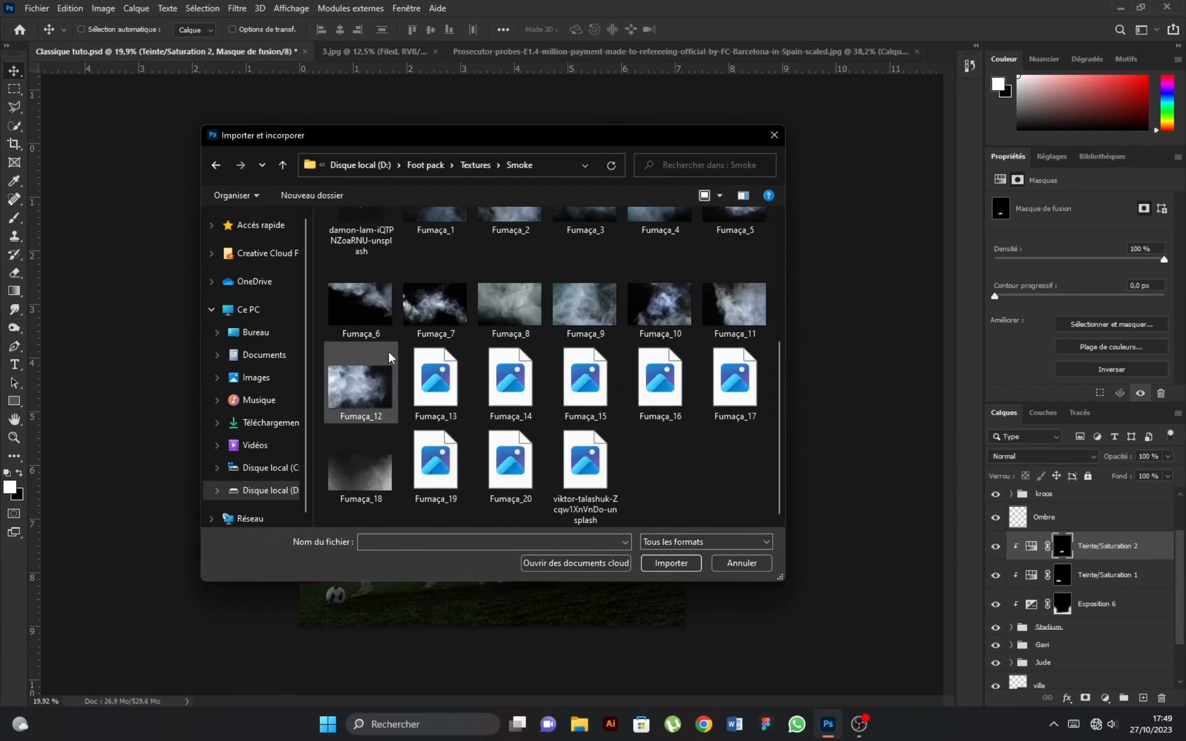
pyautogui.doubleClick(360, 397)
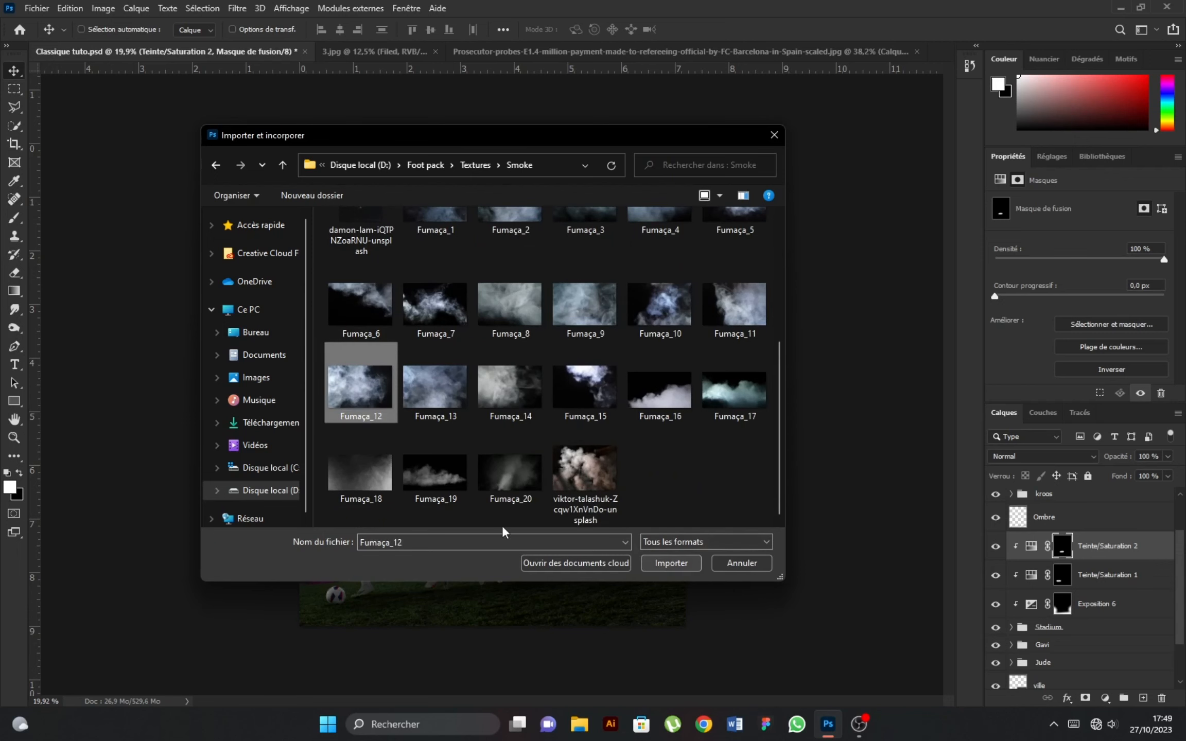
# Move the smoke over the poster's lower half, scale it to 231.10% and rotate it -5.84°
pyautogui.moveTo(564, 492); pyautogui.dragTo(574, 603)
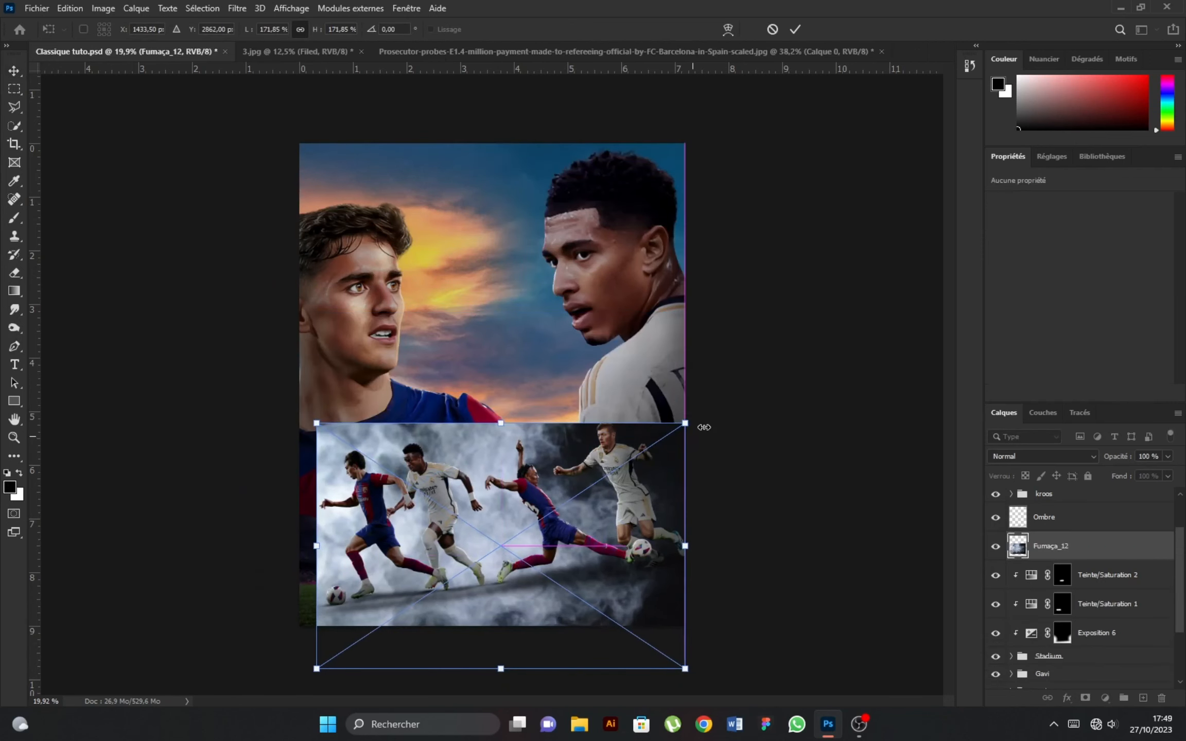
pyautogui.moveTo(702, 427); pyautogui.dragTo(688, 407)
pyautogui.moveTo(686, 525); pyautogui.dragTo(752, 519)
pyautogui.moveTo(317, 563); pyautogui.dragTo(260, 566)
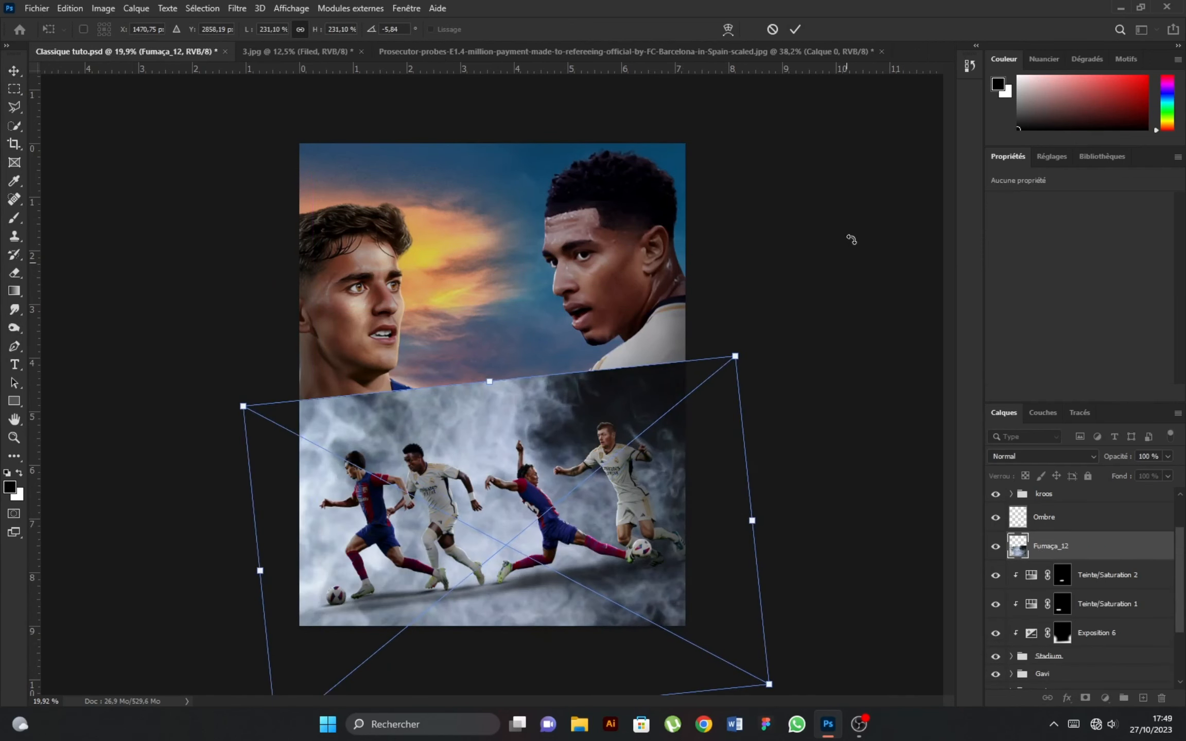
pyautogui.press('Return')
# Add a layer mask to Fumaça_12 and choose the pbbymef1 brush from Free Powder Photoshop Brushes 1
pyautogui.click(1085, 698)
pyautogui.press('b')
pyautogui.rightClick(417, 317)
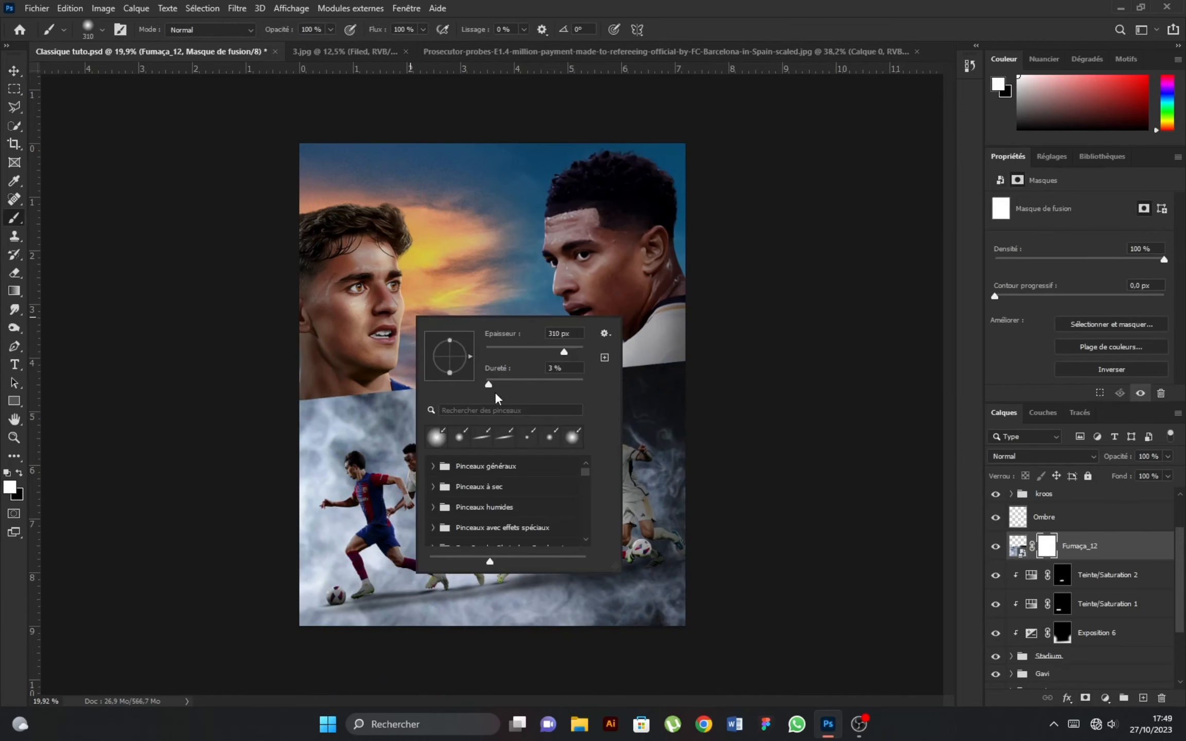
pyautogui.scroll(-3, 474, 506)
pyautogui.click(462, 504)
pyautogui.doubleClick(463, 524)
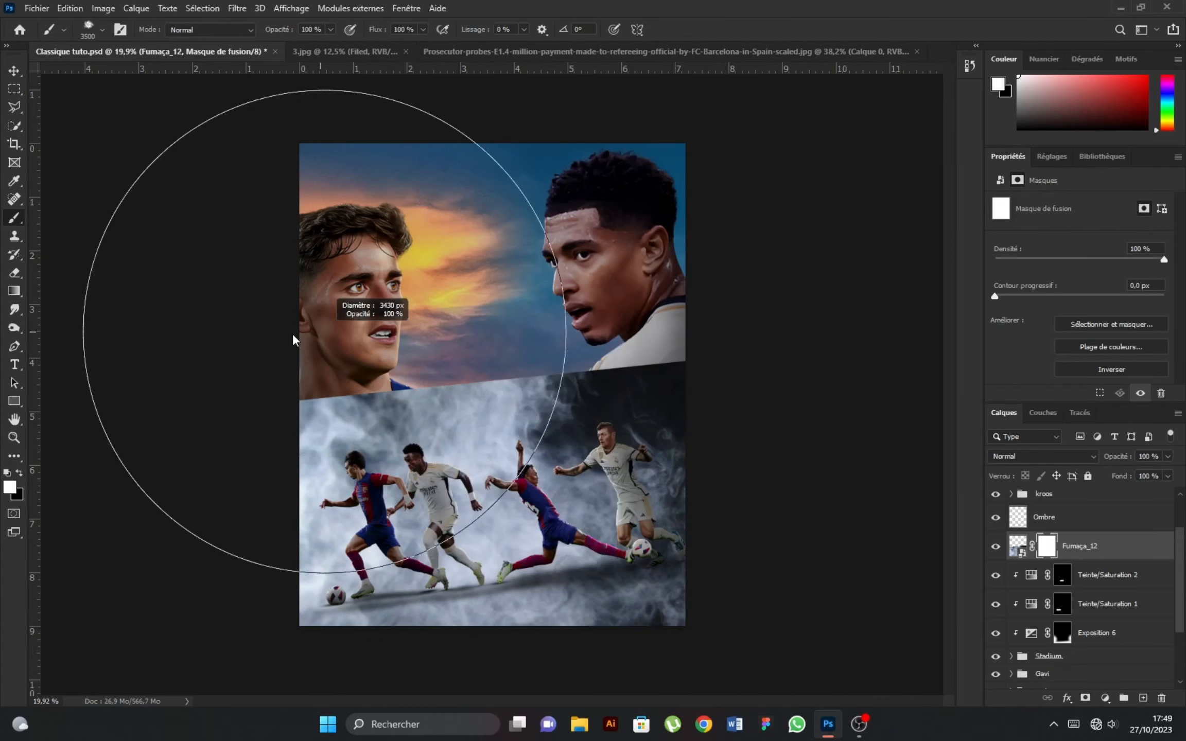
# Mask out the smoke's upper part in black with the powder brush at 1392 px and 23% flow
pyautogui.press('x')
pyautogui.moveTo(283, 437)
pyautogui.mouseDown()
pyautogui.moveTo(377, 401)
pyautogui.moveTo(643, 373)
pyautogui.mouseUp()
pyautogui.rightClick(435, 436)
pyautogui.moveTo(560, 480); pyautogui.dragTo(564, 480)
pyautogui.rightClick(386, 418)
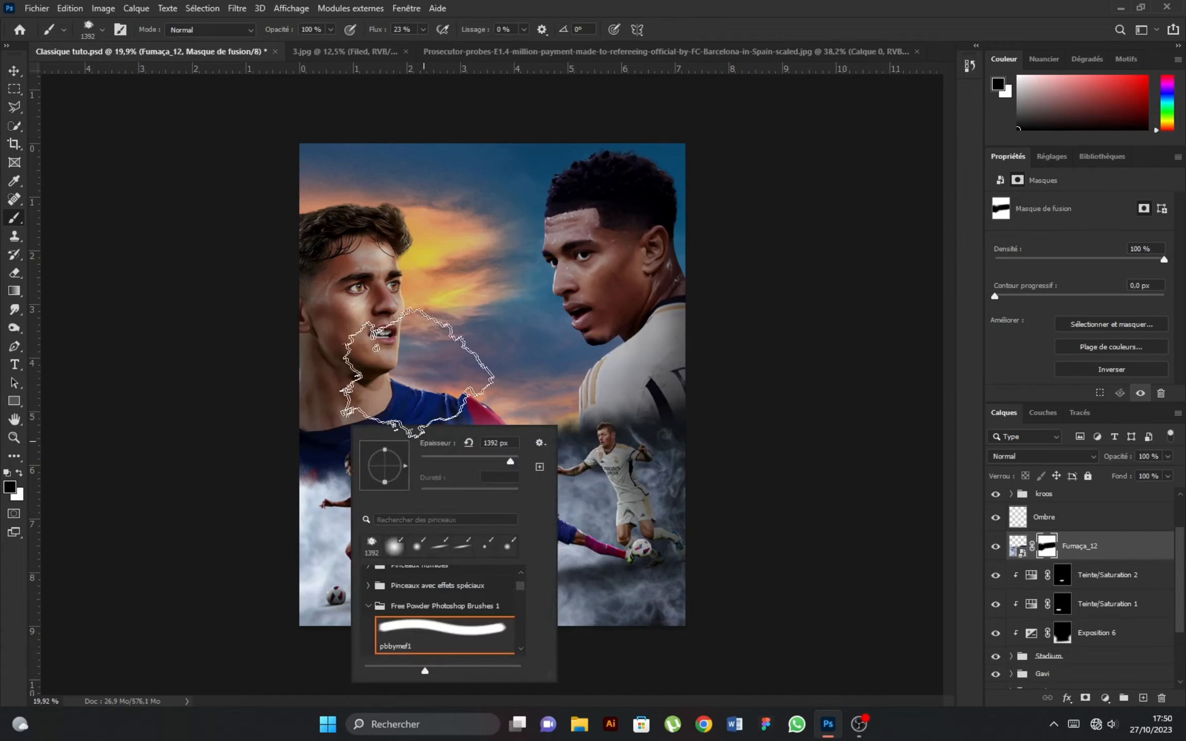
pyautogui.click(389, 412)
pyautogui.moveTo(288, 515)
pyautogui.mouseDown()
pyautogui.moveTo(653, 466)
pyautogui.moveTo(616, 444)
pyautogui.moveTo(500, 454)
pyautogui.moveTo(539, 481)
pyautogui.mouseUp()
# Mask the smoke off the pitch and thin it over the stadium with the powder brush at 1522 px
pyautogui.press('[')
pyautogui.press('[')
pyautogui.moveTo(385, 653)
pyautogui.mouseDown()
pyautogui.moveTo(603, 616)
pyautogui.moveTo(604, 636)
pyautogui.mouseUp()
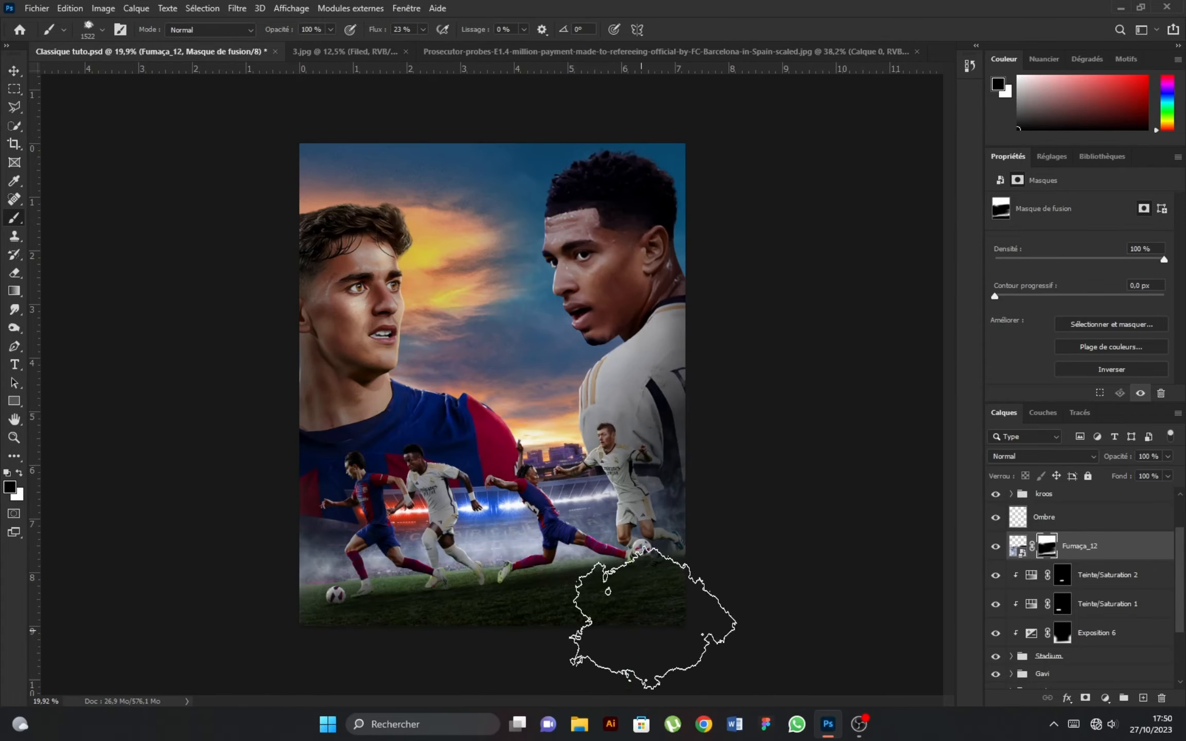
pyautogui.moveTo(541, 489); pyautogui.dragTo(585, 489)
pyautogui.scroll(-1, 639, 504)
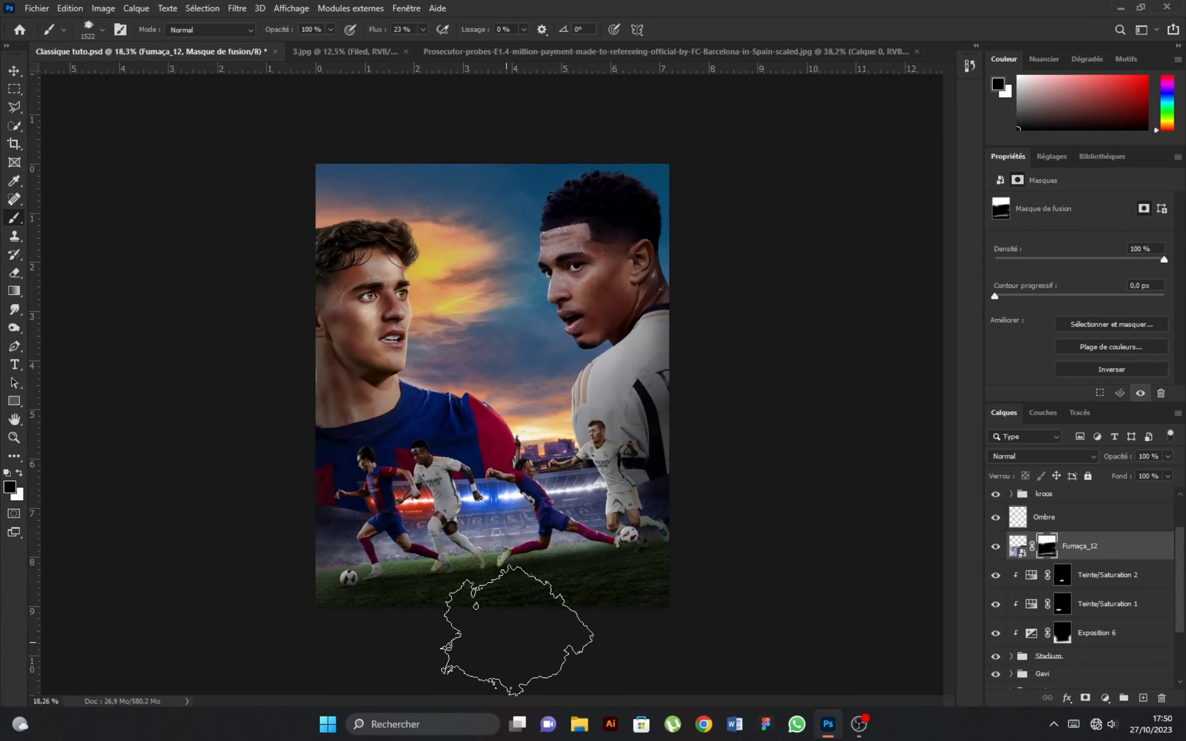
# Thin the remaining smoke near kroos's boots and at the stadium's outer edge, using brush sizes 766 and 1303 px
pyautogui.moveTo(657, 554); pyautogui.dragTo(607, 540)
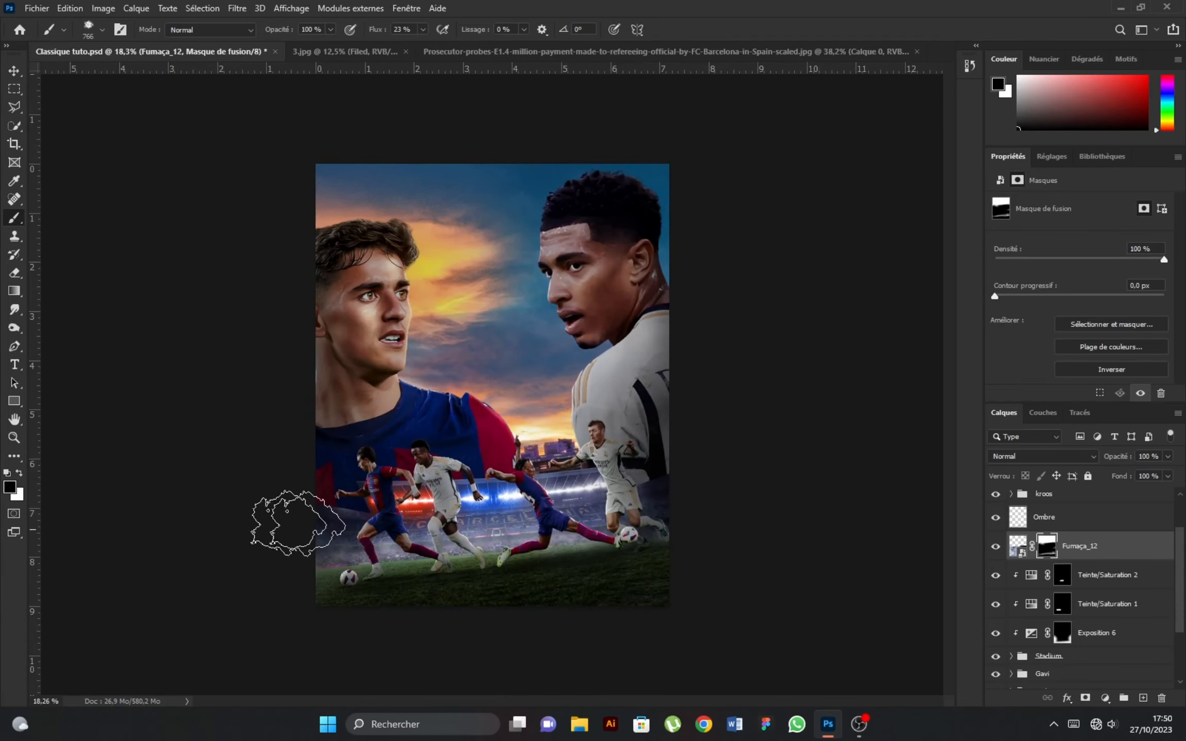
pyautogui.rightClick(325, 522)
pyautogui.moveTo(412, 477); pyautogui.dragTo(429, 477)
pyautogui.click(253, 566)
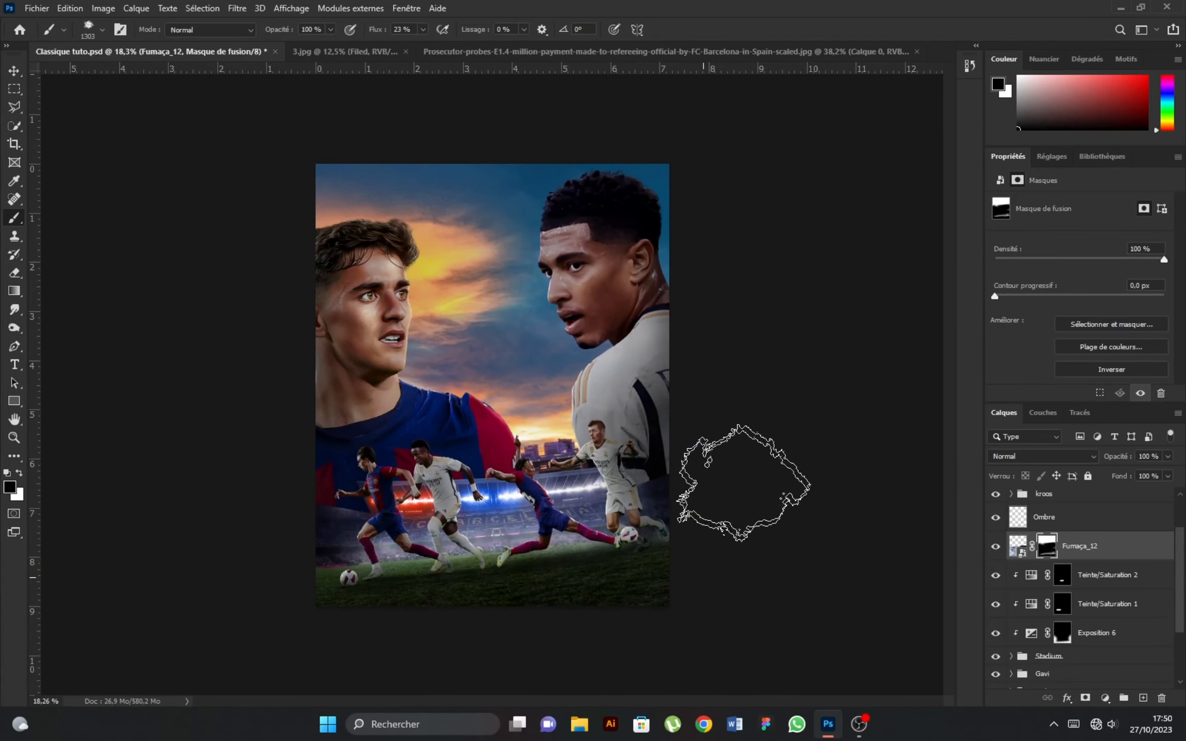
# Undo the last mask stroke and lower the Fumaça_12 smoke layer's opacity to 71%
pyautogui.hotkey('ctrl', 'z')
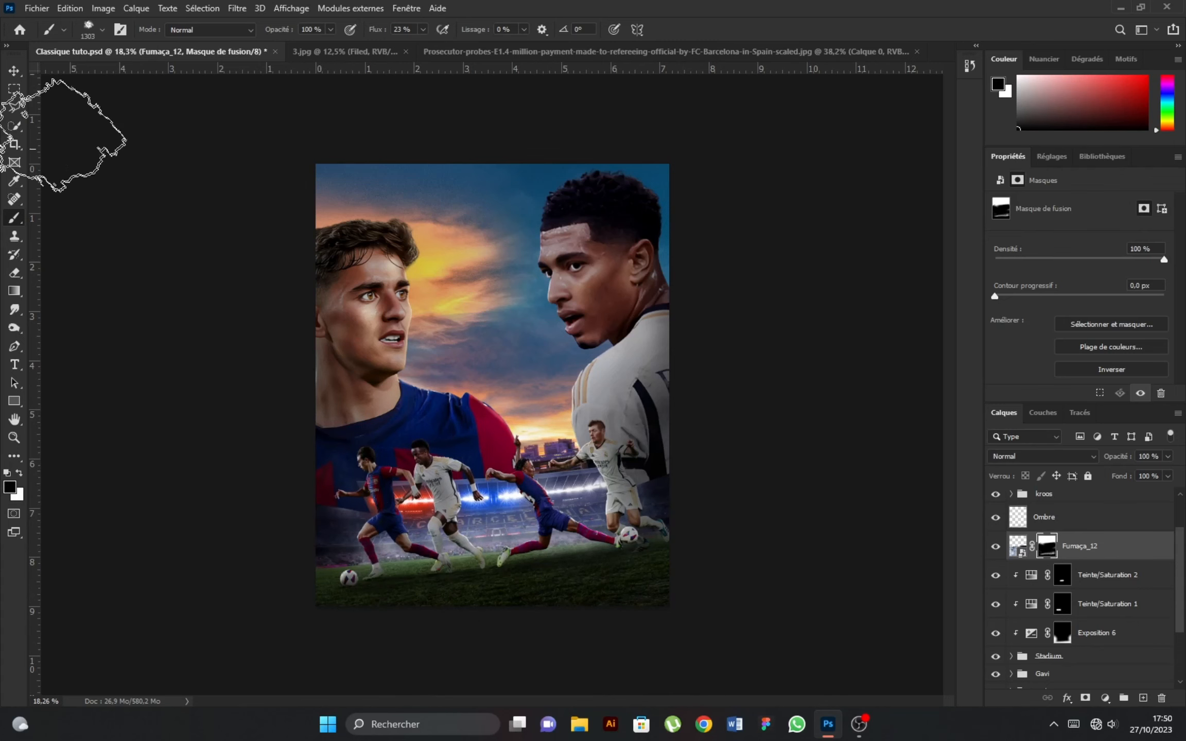
pyautogui.click(15, 70)
pyautogui.click(1102, 558)
pyautogui.moveTo(1128, 458); pyautogui.dragTo(1109, 460)
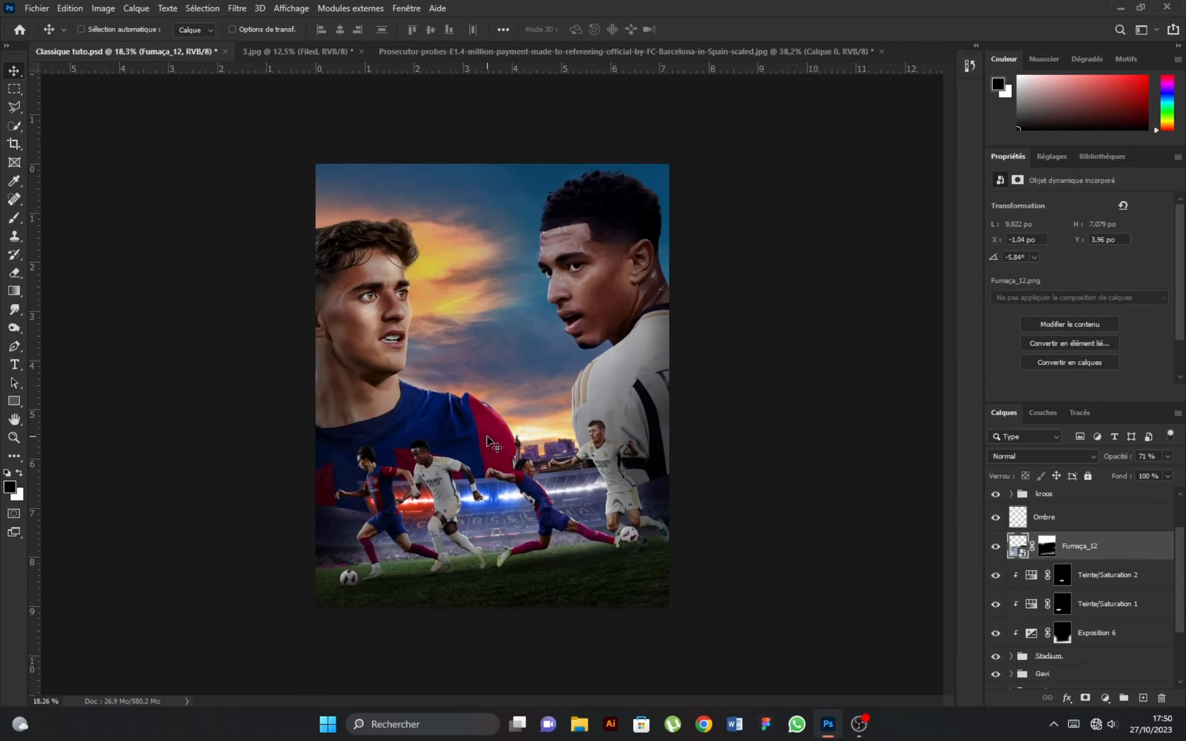
pyautogui.scroll(1, 492, 391)
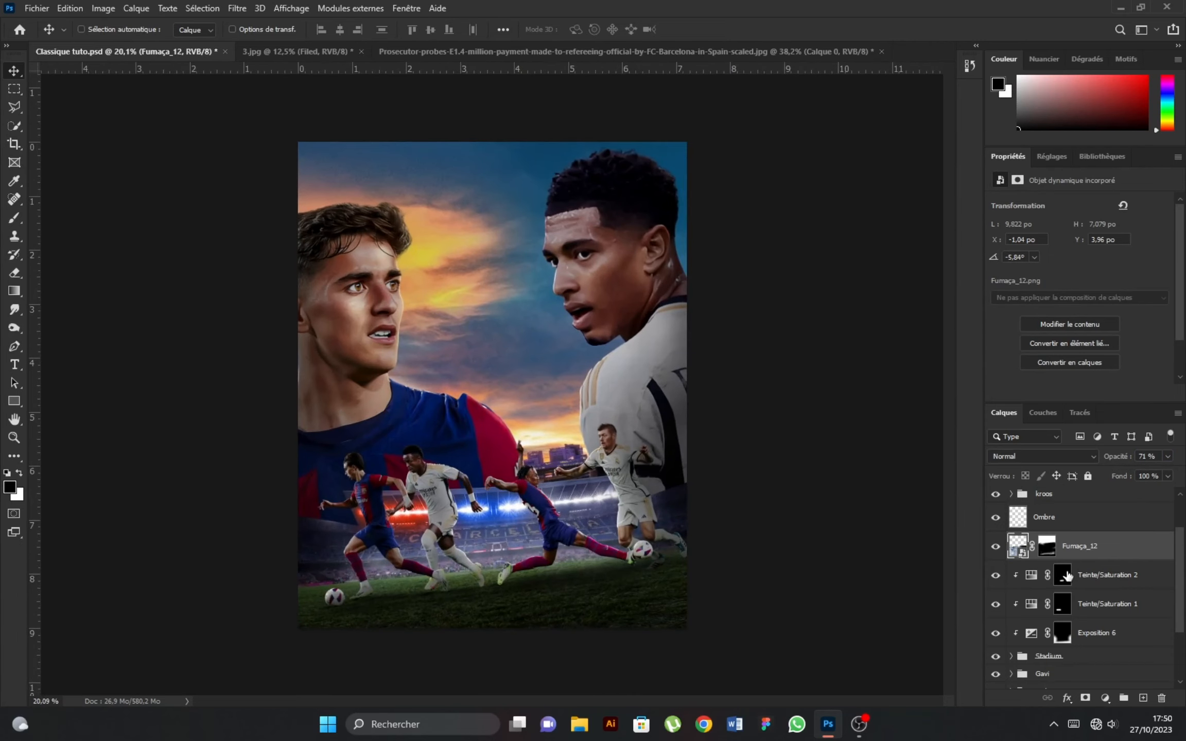
# Duplicate the Vini copie cut-out in the Vini group and place the duplicate directly beneath the original
pyautogui.scroll(3, 1070, 569)
pyautogui.click(1013, 514)
pyautogui.scroll(-2, 1081, 569)
pyautogui.moveTo(1098, 591); pyautogui.dragTo(1100, 603)
# Apply a directional motion blur to Vini copie 2 with an angle of 10° and a distance of 113 pixels
pyautogui.click(238, 8)
pyautogui.moveTo(252, 234)
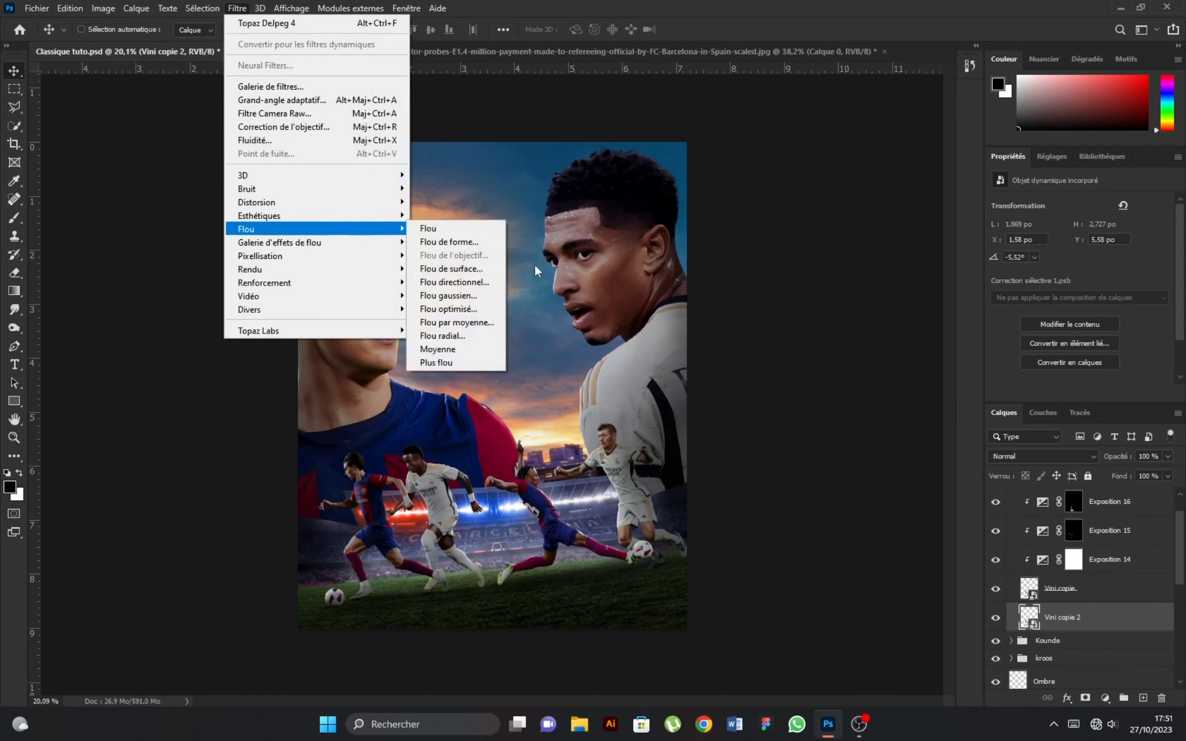
pyautogui.click(453, 296)
pyautogui.click(824, 362)
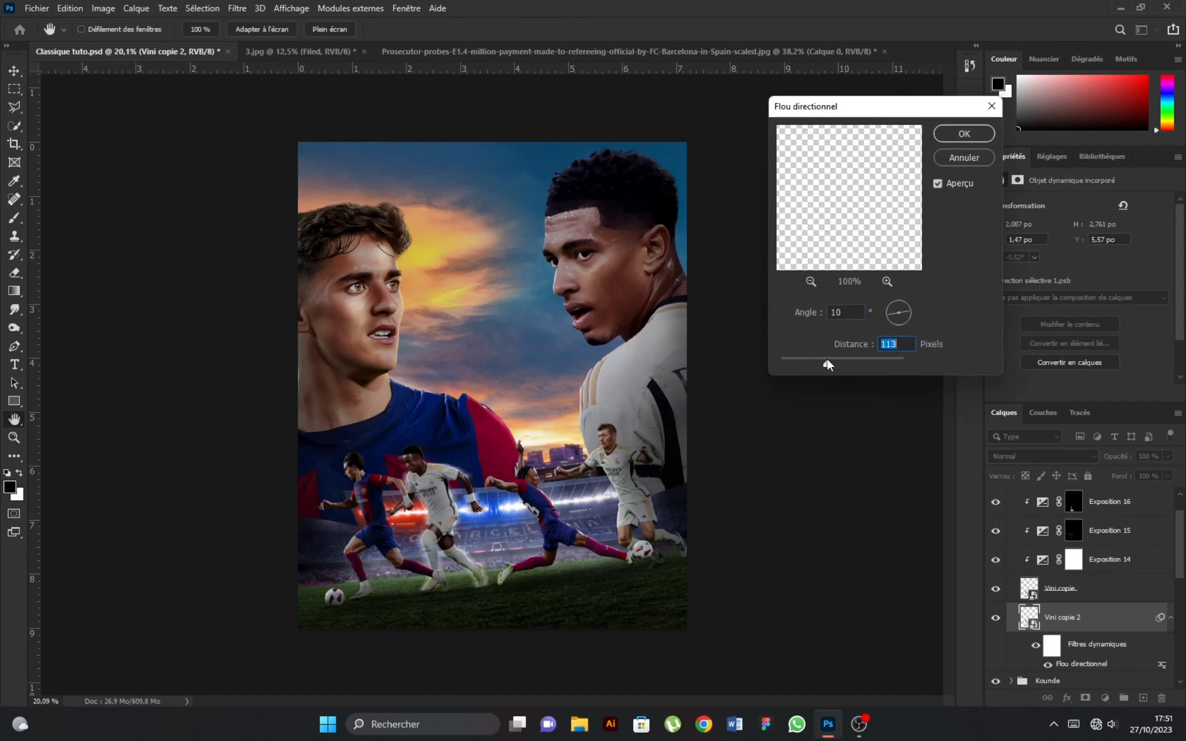
pyautogui.click(963, 134)
# Shift the blurred Vini copy so it trails behind the running player, and reduce its motion blur distance
pyautogui.scroll(5, 582, 580)
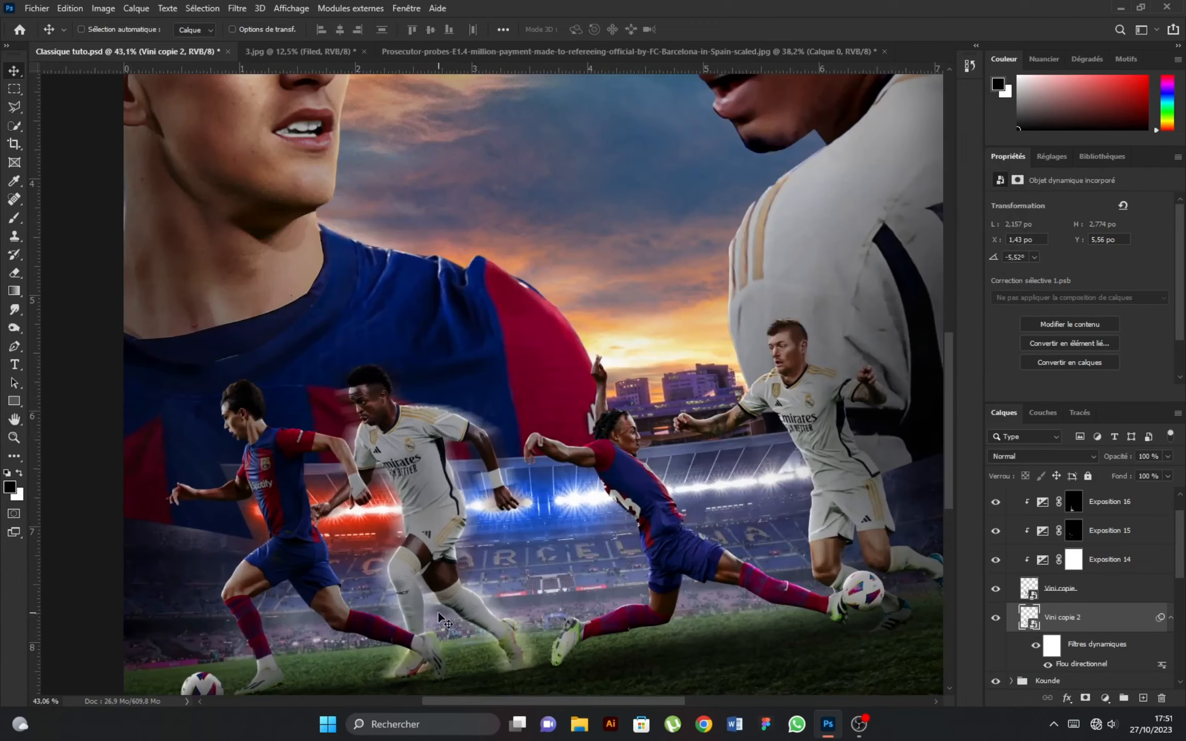
pyautogui.moveTo(477, 542); pyautogui.dragTo(479, 537)
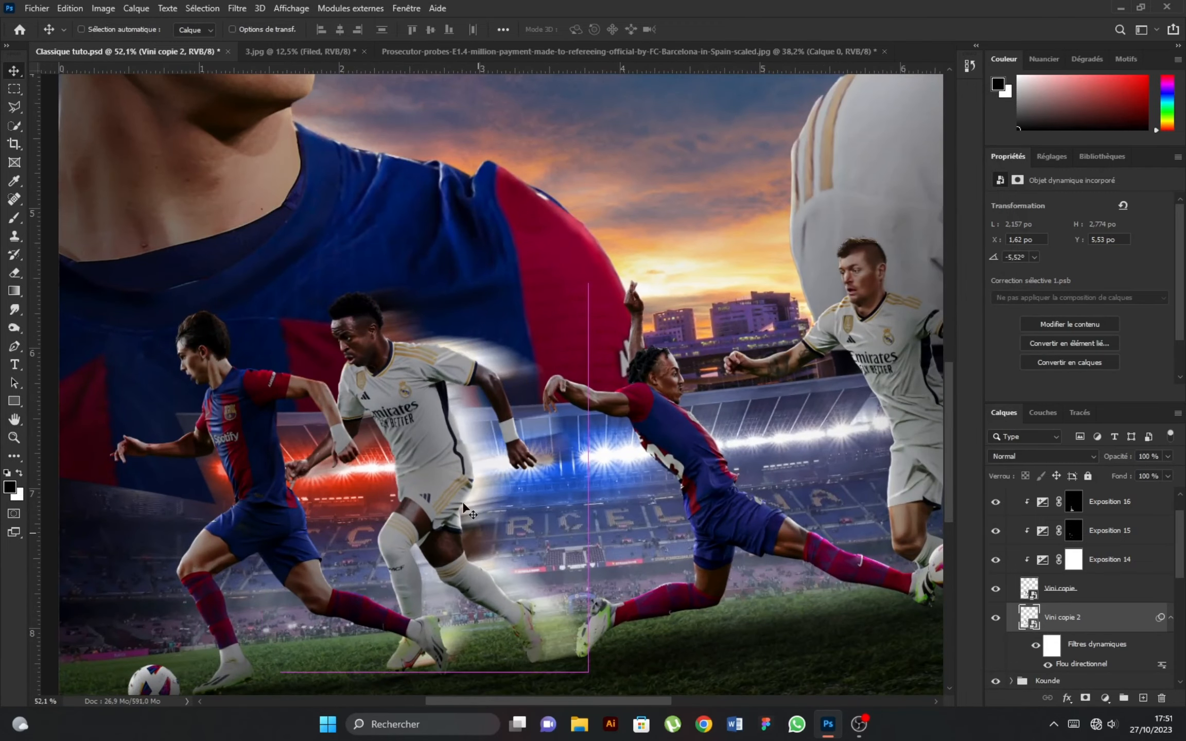
pyautogui.scroll(-5, 474, 525)
pyautogui.hotkey('ctrl', '0')
pyautogui.doubleClick(1081, 664)
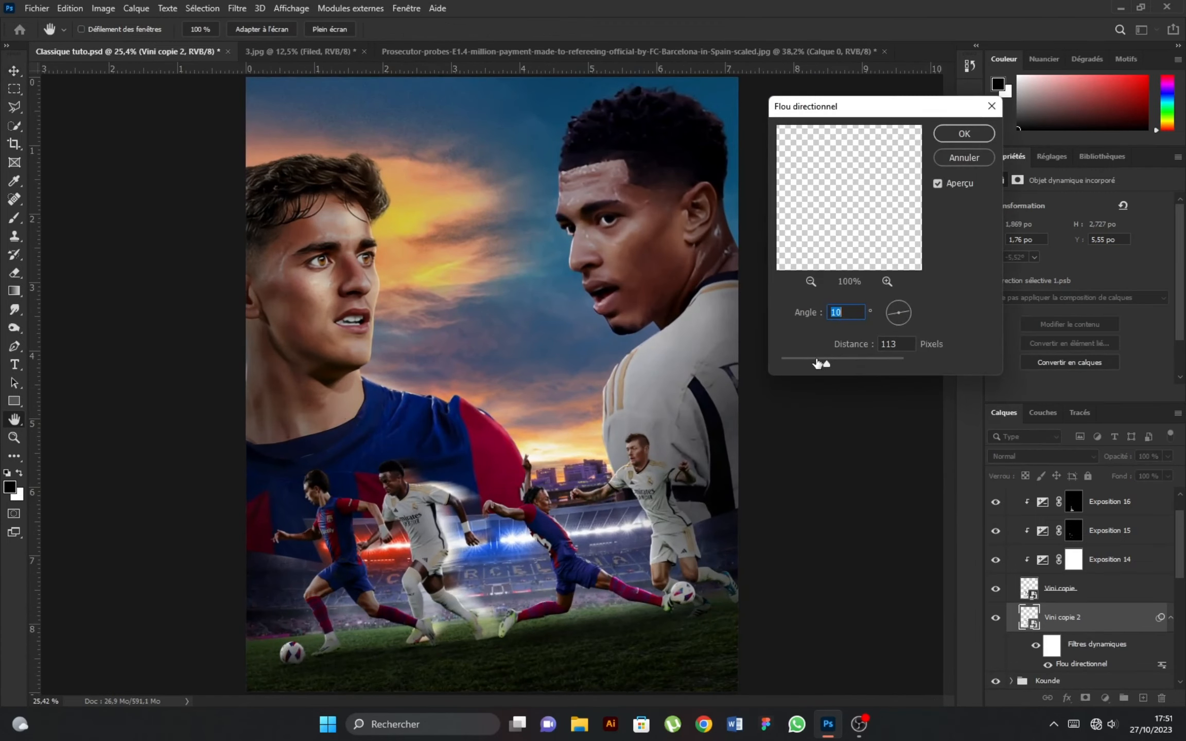
pyautogui.press('Return')
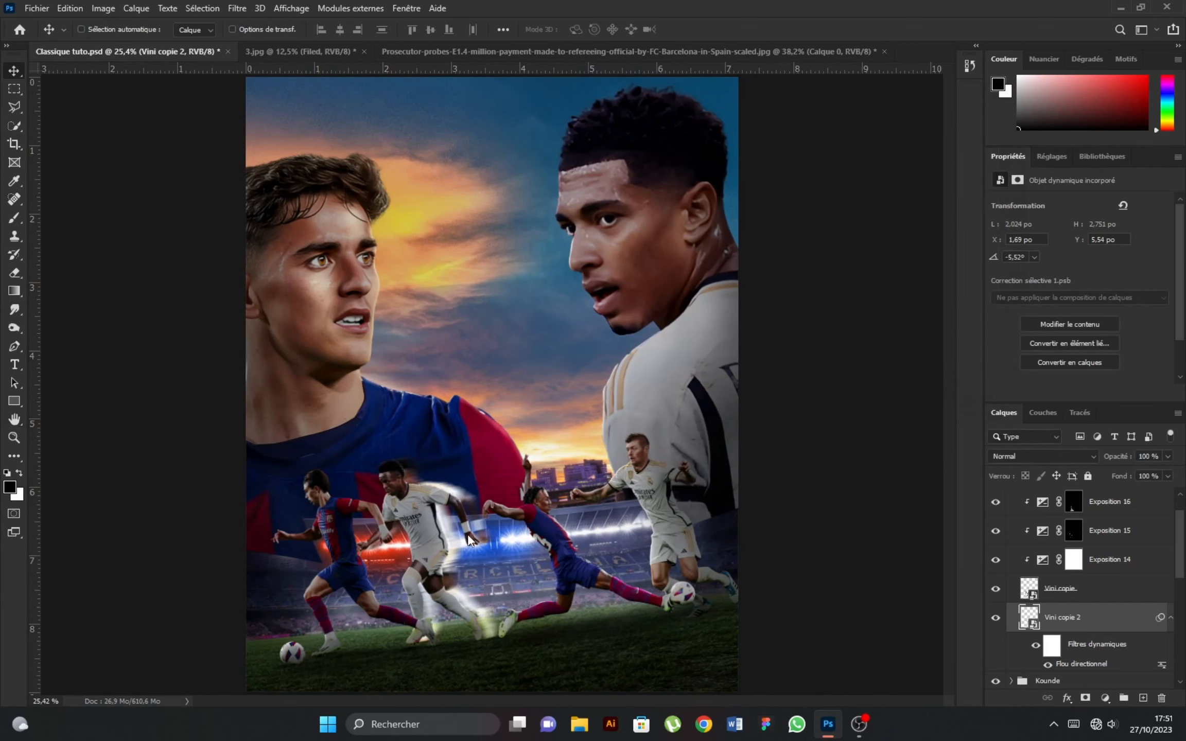
# Duplicate the blurred Vini copy, offset it further behind the player, and set the copies' opacities to 74% and 68%
pyautogui.moveTo(1098, 628); pyautogui.dragTo(1100, 670)
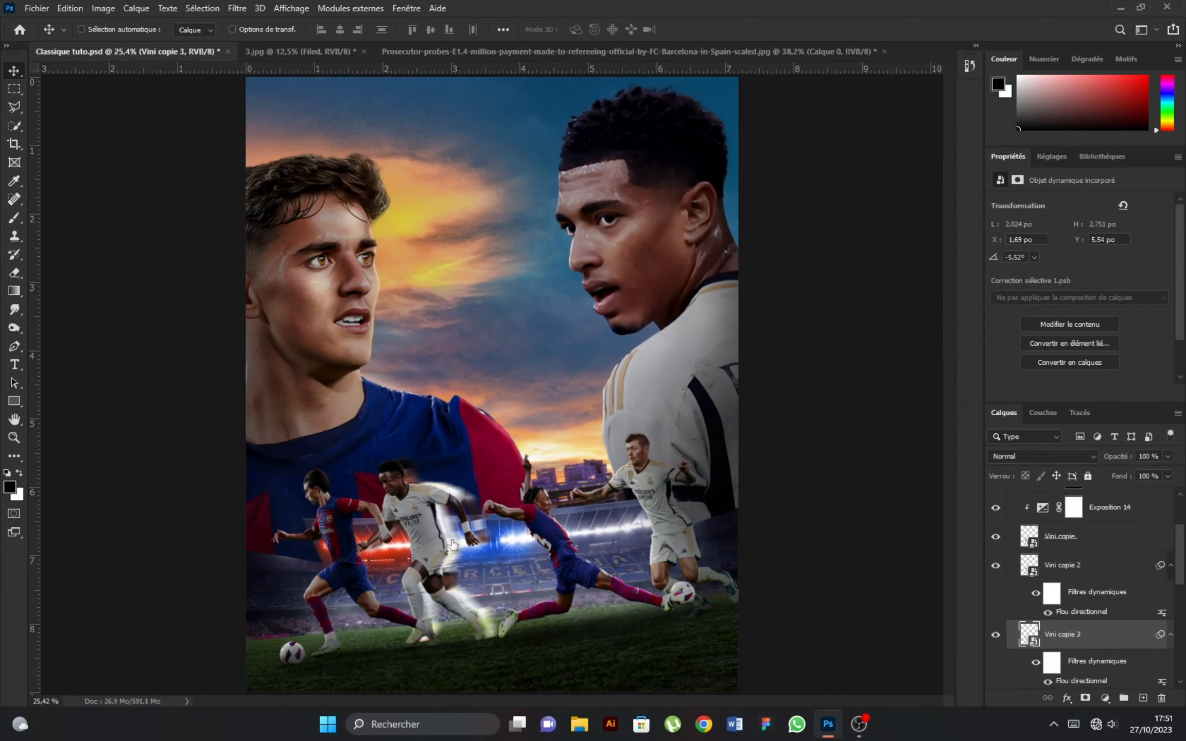
pyautogui.moveTo(454, 542); pyautogui.dragTo(465, 541)
pyautogui.click(1072, 566)
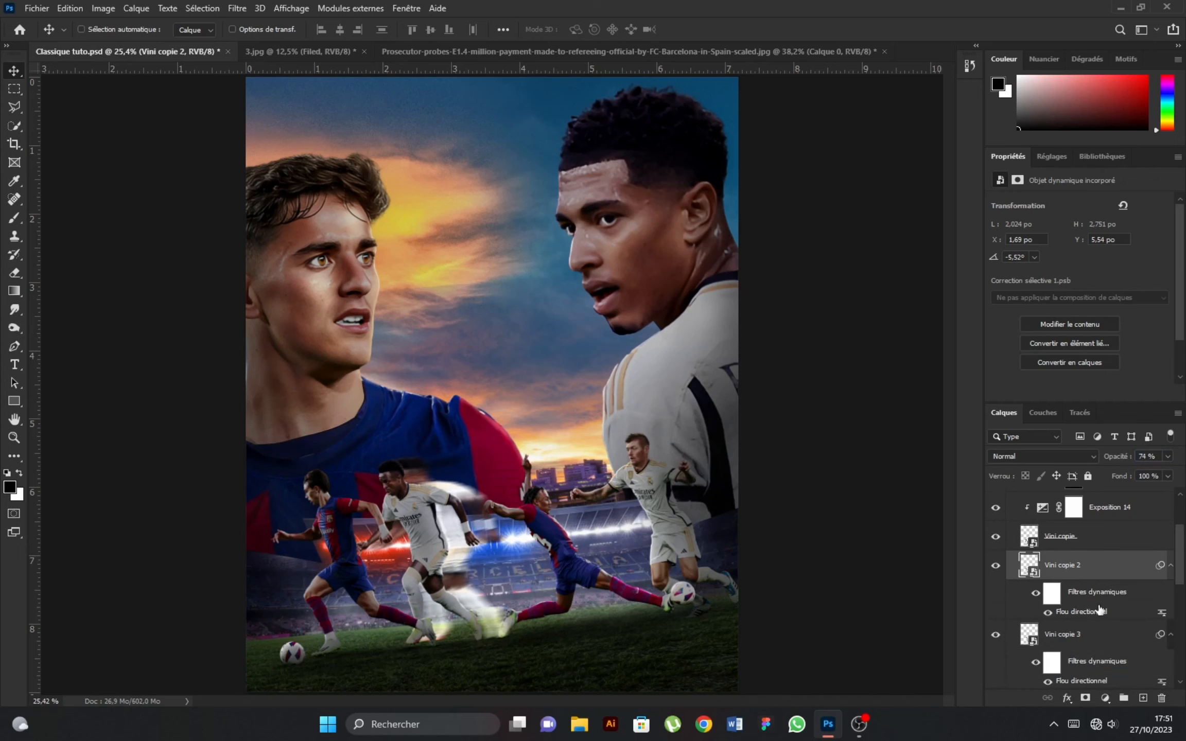
pyautogui.click(1092, 634)
pyautogui.scroll(-5, 422, 540)
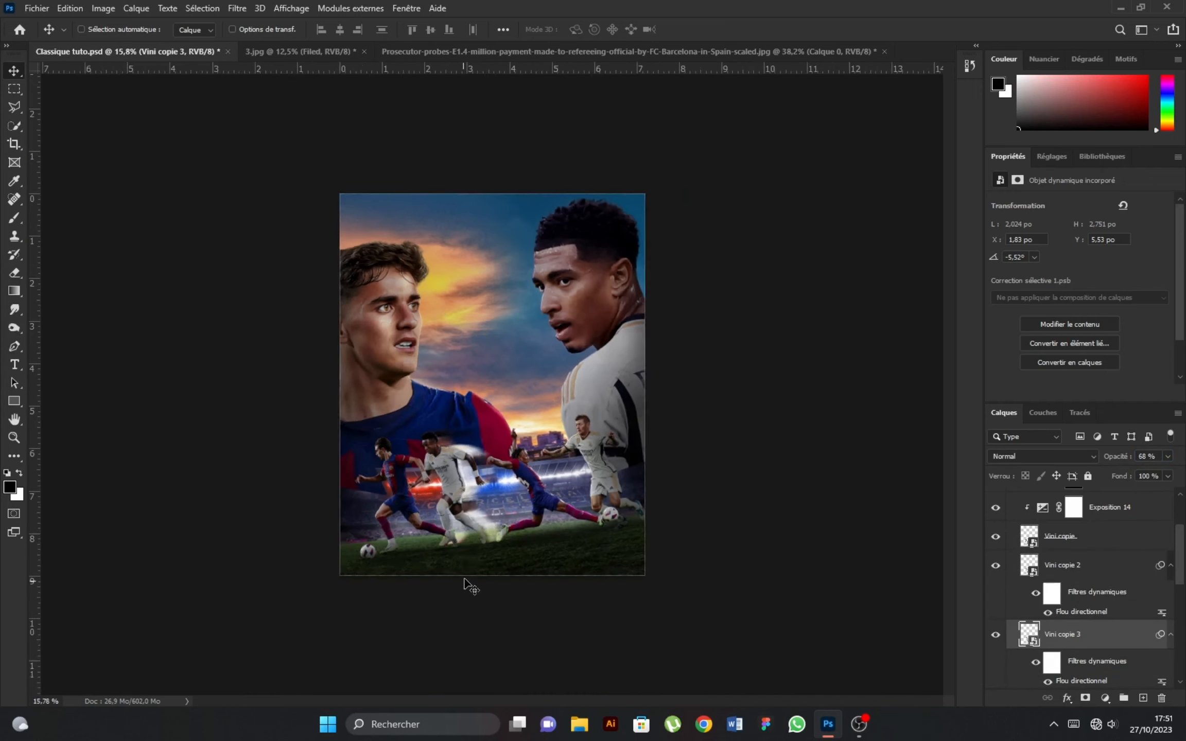
pyautogui.scroll(4, 464, 589)
# Group the two blurred Vini copies and darken the group with a clipped Exposure adjustment of -2.39
pyautogui.keyDown('shift'); pyautogui.click(1087, 567); pyautogui.keyUp('shift')
pyautogui.click(1124, 698)
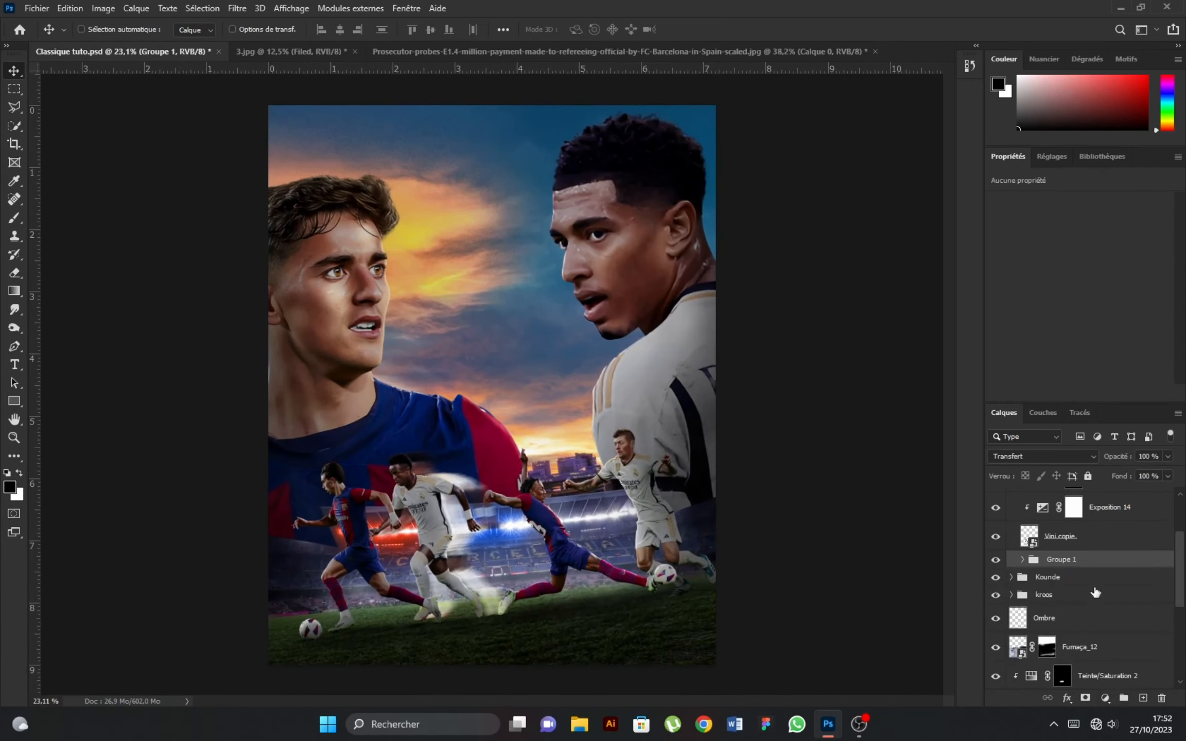
pyautogui.click(1105, 698)
pyautogui.click(1077, 531)
pyautogui.moveTo(1080, 239); pyautogui.dragTo(1049, 239)
pyautogui.scroll(-2, 412, 561)
pyautogui.scroll(1, 399, 601)
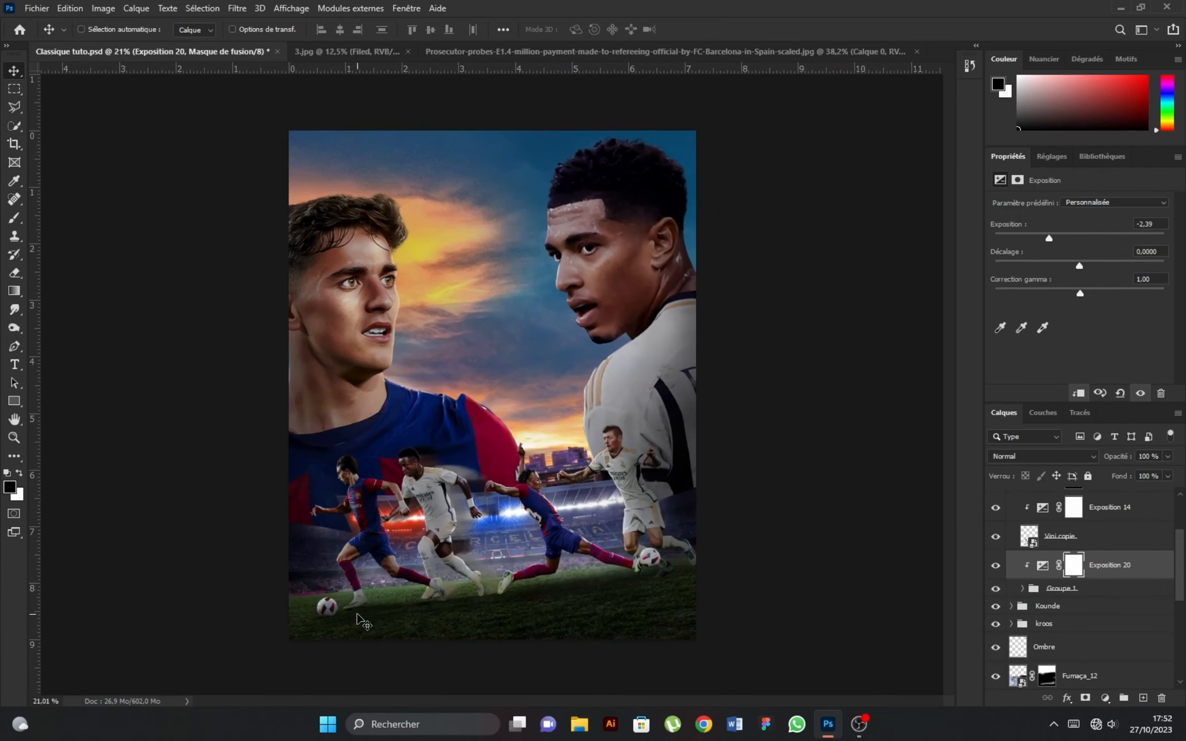
pyautogui.scroll(1, 363, 622)
# Rename the group of blurred Vini copies as Vini speed and collapse the parent Vini group
pyautogui.doubleClick(1058, 590)
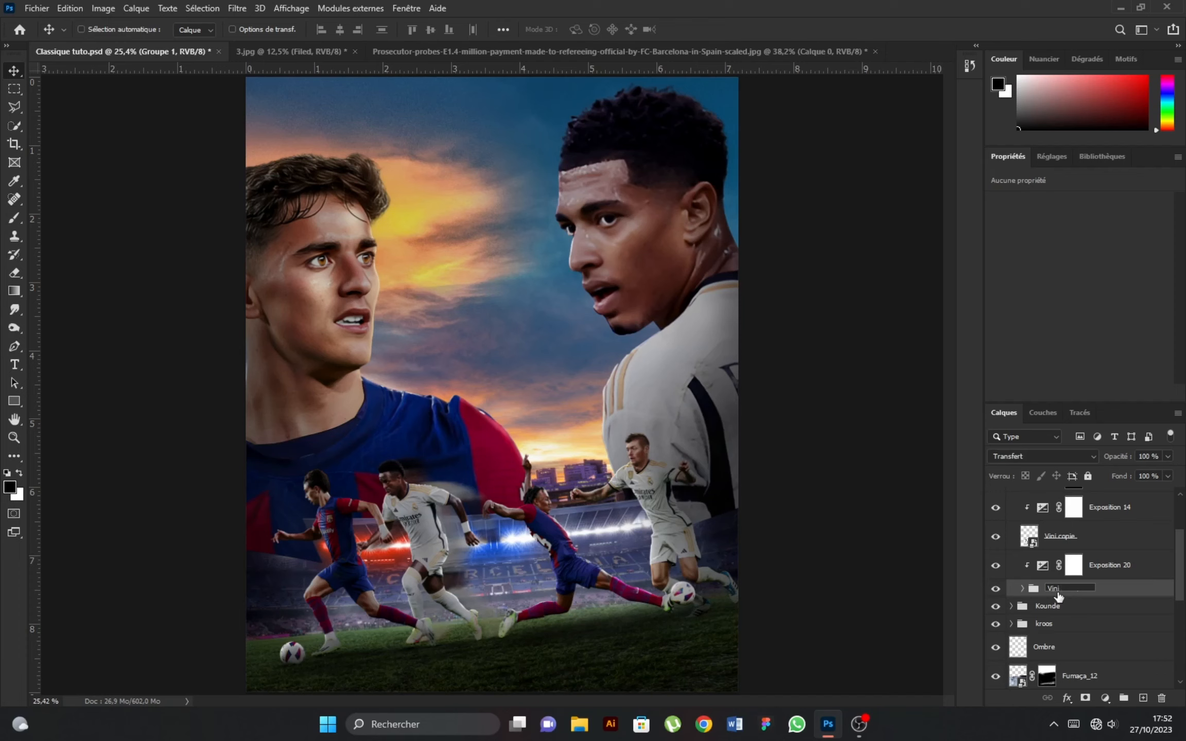
pyautogui.click(1092, 543)
pyautogui.scroll(5, 1089, 543)
pyautogui.click(1011, 513)
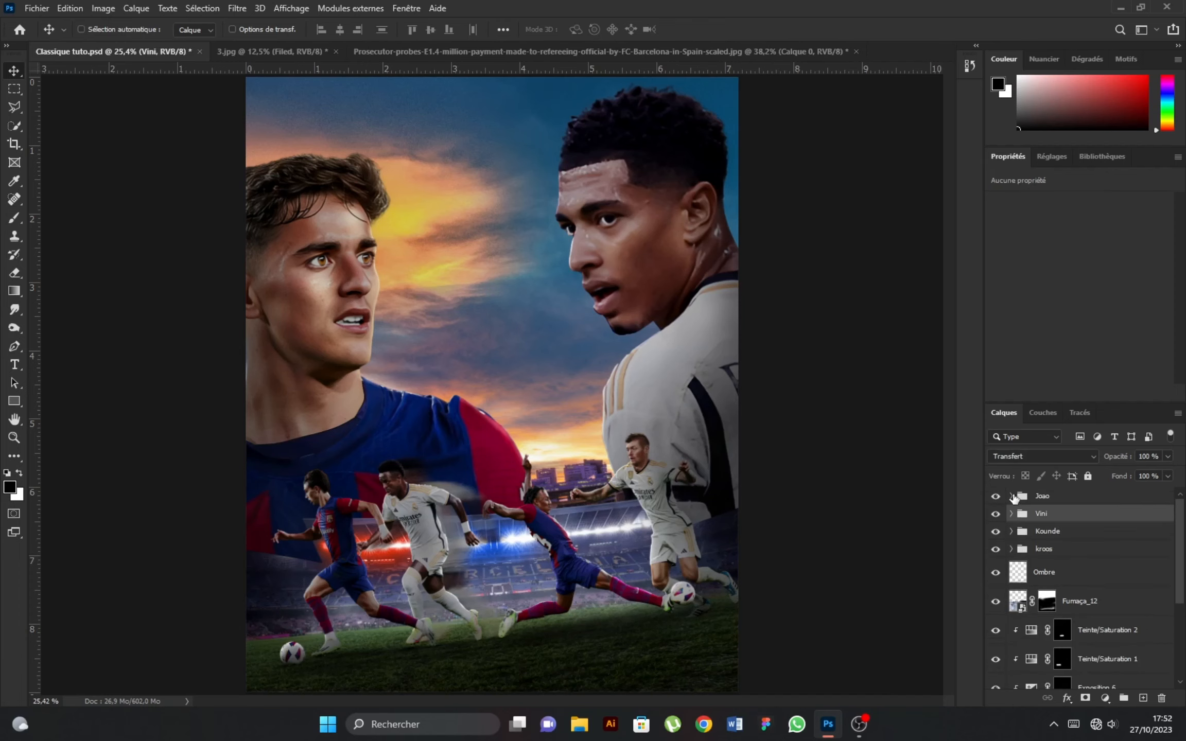
# Duplicate the Joao cut-out twice beneath the original and apply the directional motion blur to the copies
pyautogui.click(1011, 496)
pyautogui.scroll(-1, 1077, 572)
pyautogui.moveTo(1080, 586); pyautogui.dragTo(1115, 634)
pyautogui.click(1112, 620)
pyautogui.click(237, 8)
pyautogui.click(263, 21)
pyautogui.click(964, 133)
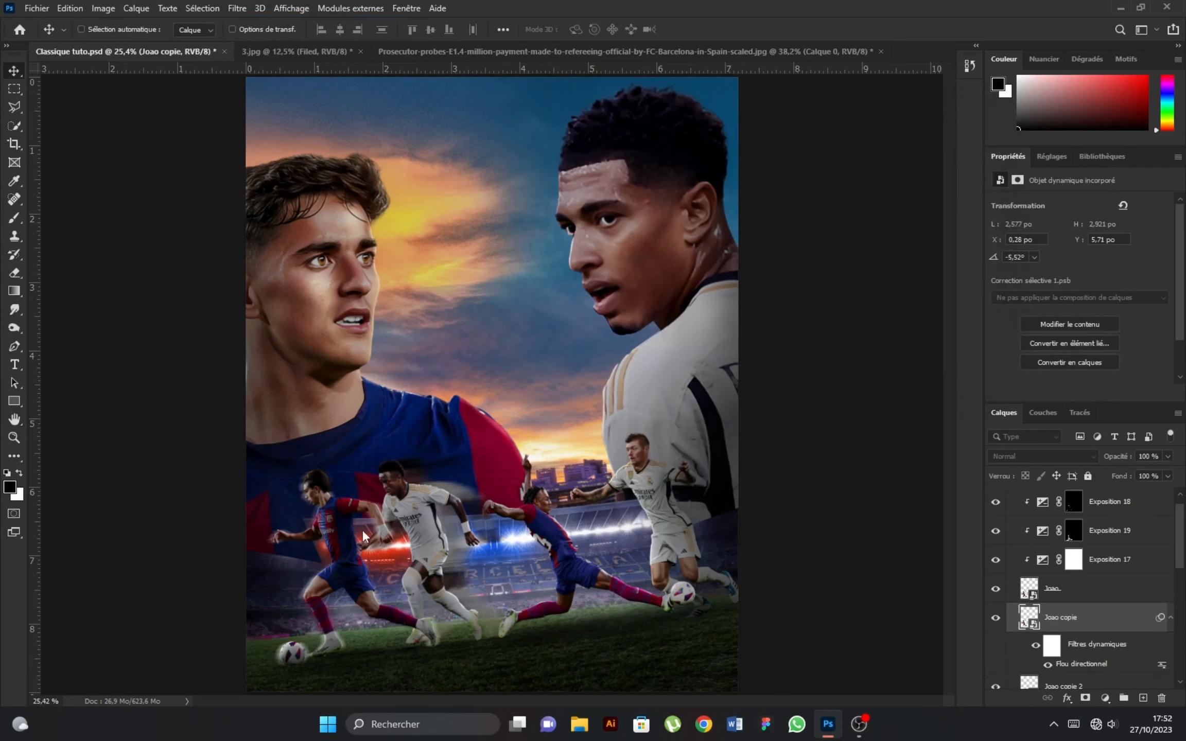
# Offset both blurred Joao copies so they trail behind the player, and reduce their opacity
pyautogui.scroll(3, 319, 660)
pyautogui.moveTo(341, 573)
pyautogui.mouseDown()
pyautogui.moveTo(355, 573)
pyautogui.moveTo(345, 573)
pyautogui.mouseUp()
pyautogui.scroll(-1, 1154, 599)
pyautogui.click(1155, 658)
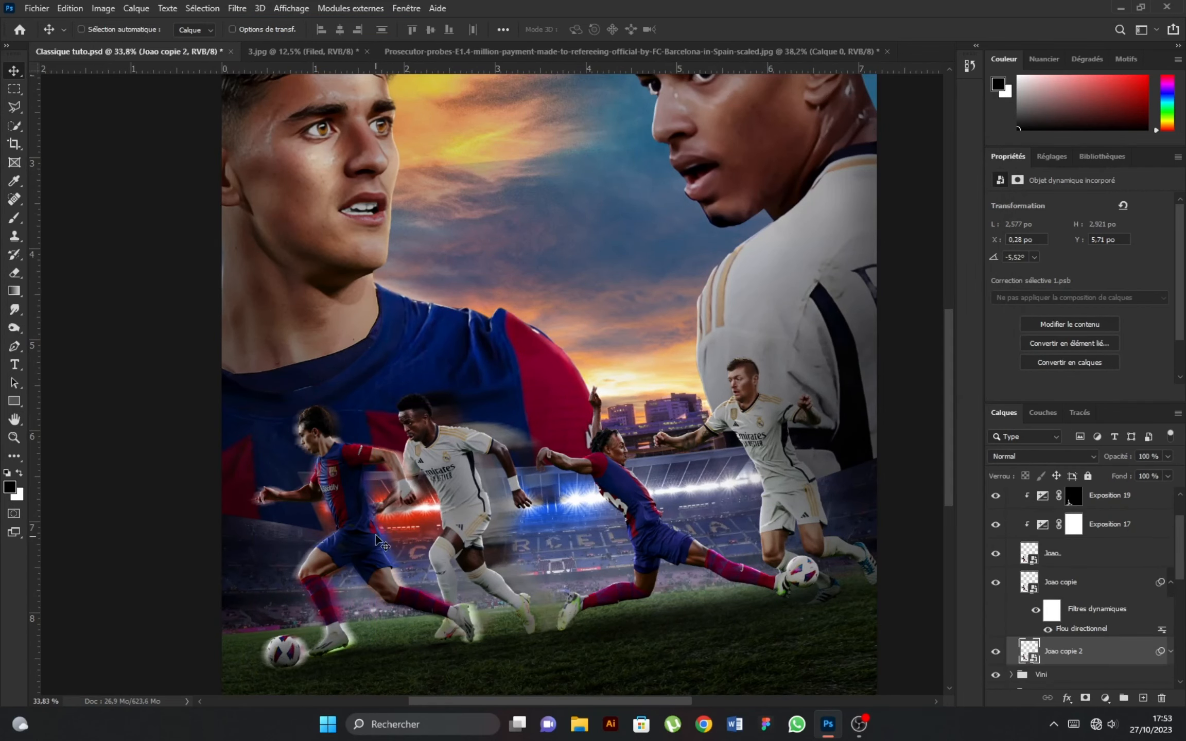
pyautogui.moveTo(376, 531); pyautogui.dragTo(386, 533)
pyautogui.keyDown('ctrl'); pyautogui.click(1079, 586); pyautogui.keyUp('ctrl')
pyautogui.click(1101, 596)
pyautogui.moveTo(1112, 460); pyautogui.dragTo(1097, 460)
# Group the two blurred Joao copies and name the group Joa speed
pyautogui.click(1107, 649)
pyautogui.keyDown('ctrl'); pyautogui.click(1099, 586); pyautogui.keyUp('ctrl')
pyautogui.hotkey('ctrl', 'g')
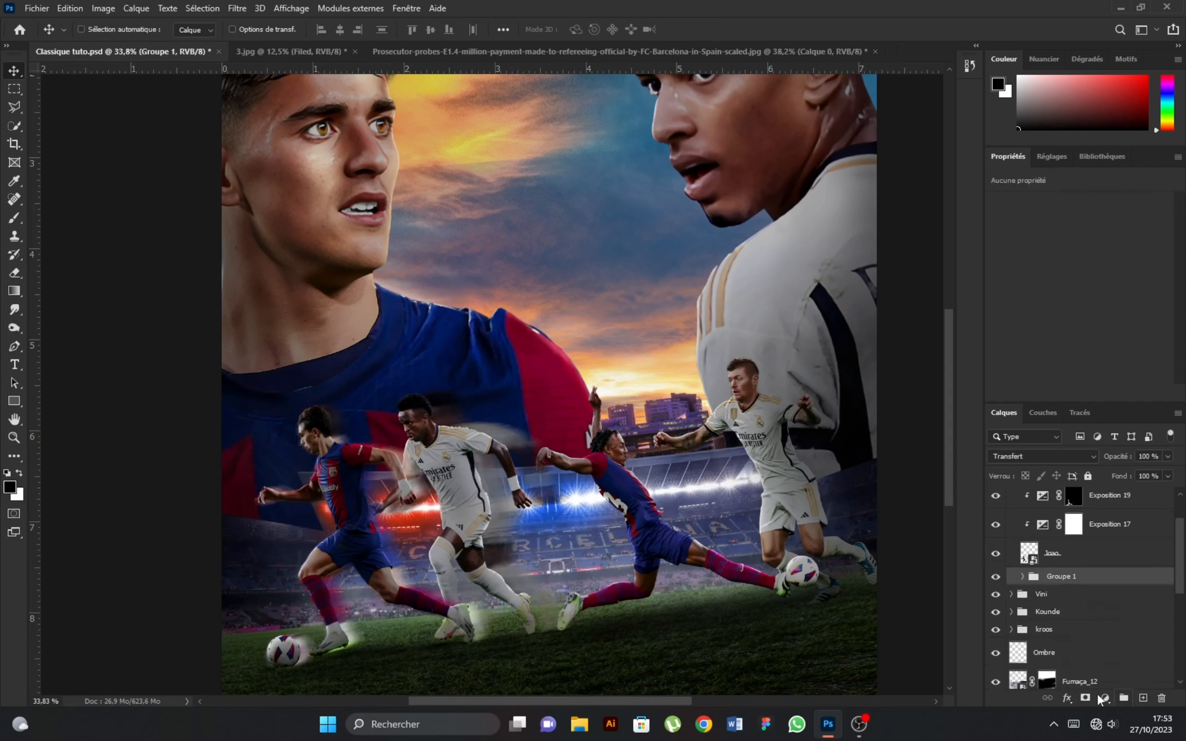
# Darken the Joa speed group with a clipped Exposure adjustment of -1.11
pyautogui.click(1105, 698)
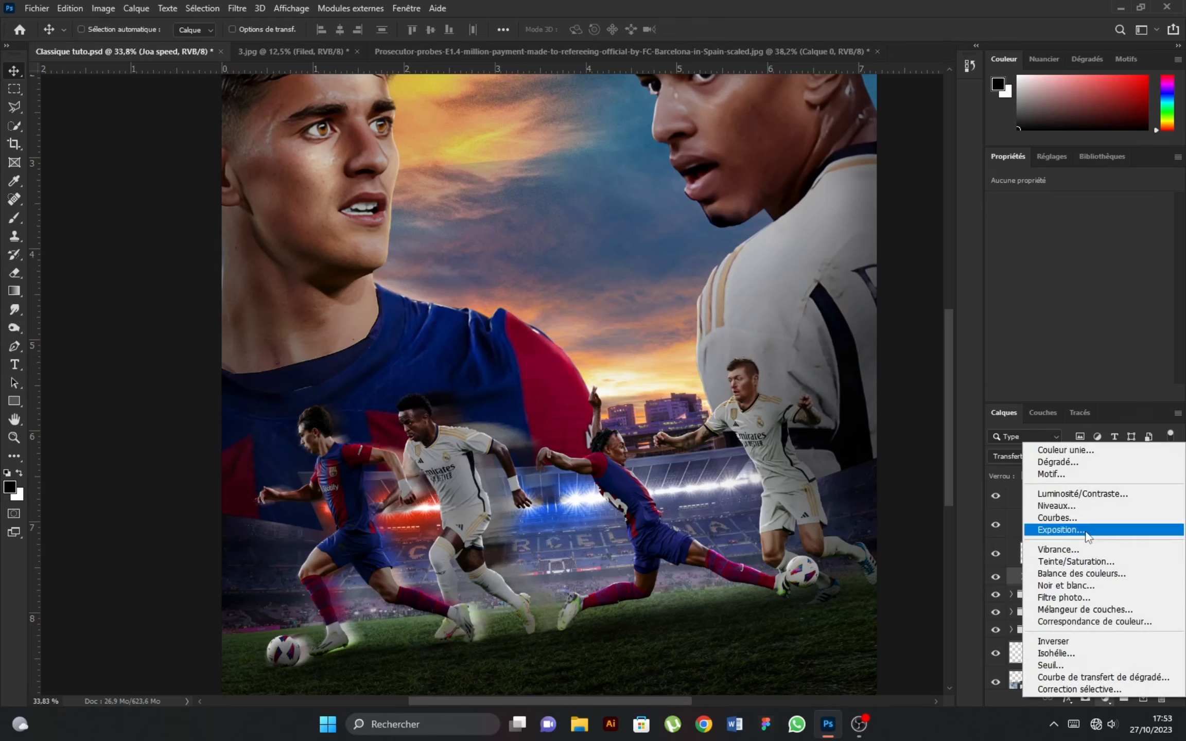
pyautogui.click(1050, 527)
pyautogui.moveTo(1087, 238); pyautogui.dragTo(1065, 247)
pyautogui.scroll(-3, 502, 460)
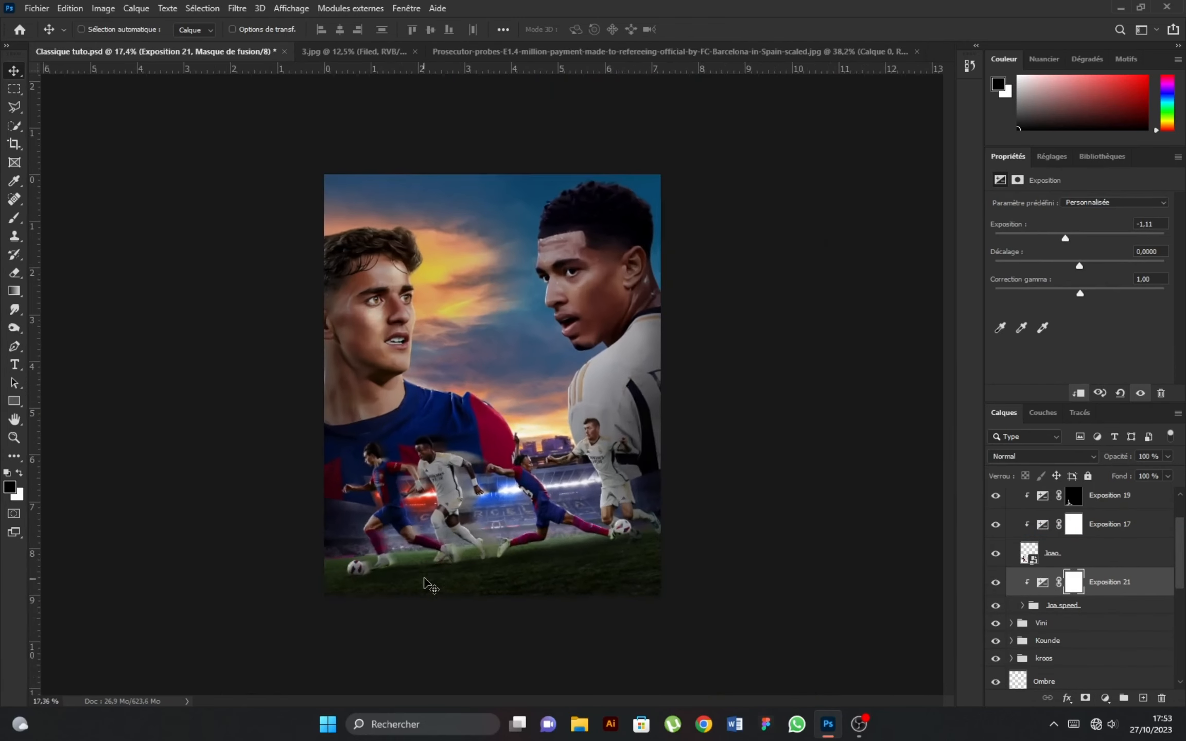
pyautogui.scroll(1, 406, 616)
pyautogui.scroll(-2, 1072, 629)
# Move the Vini speed group and its Exposure 20 adjustment out of the Vini group to just beneath it
pyautogui.click(1075, 592)
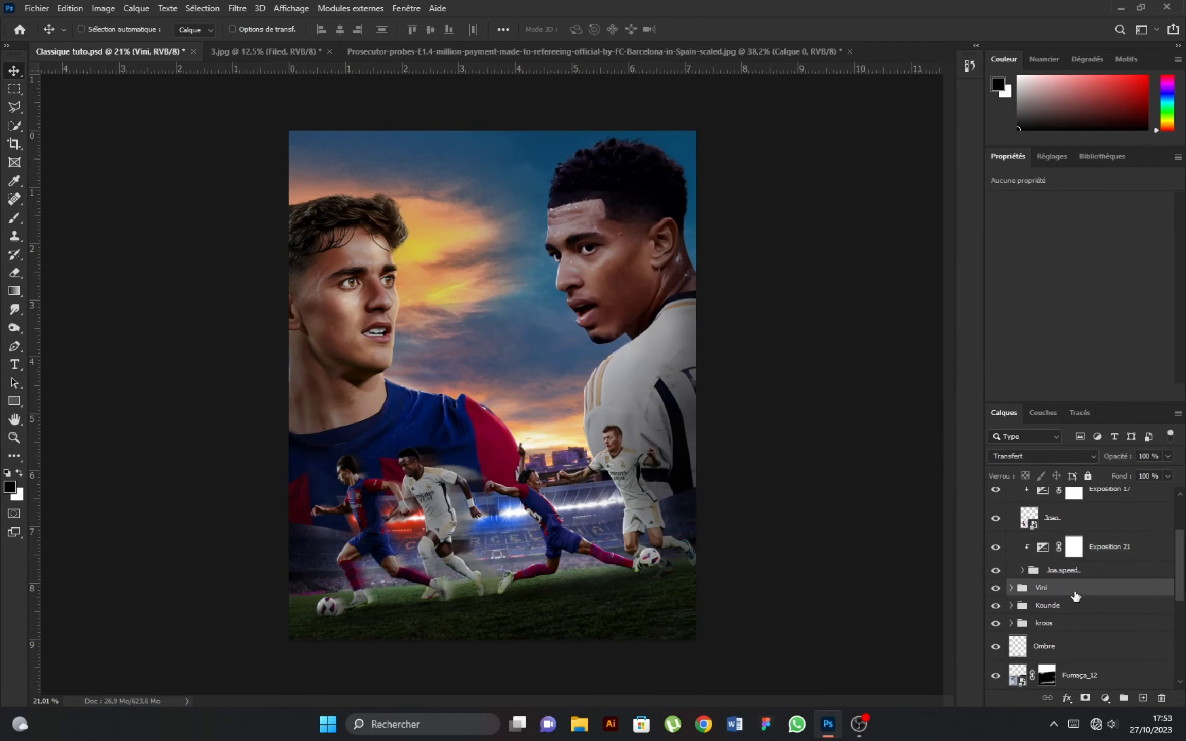
pyautogui.scroll(-1, 1071, 590)
pyautogui.click(1012, 570)
pyautogui.scroll(-7, 1111, 579)
pyautogui.click(1110, 576)
pyautogui.keyDown('shift'); pyautogui.click(1098, 594); pyautogui.keyUp('shift')
pyautogui.doubleClick(1098, 594)
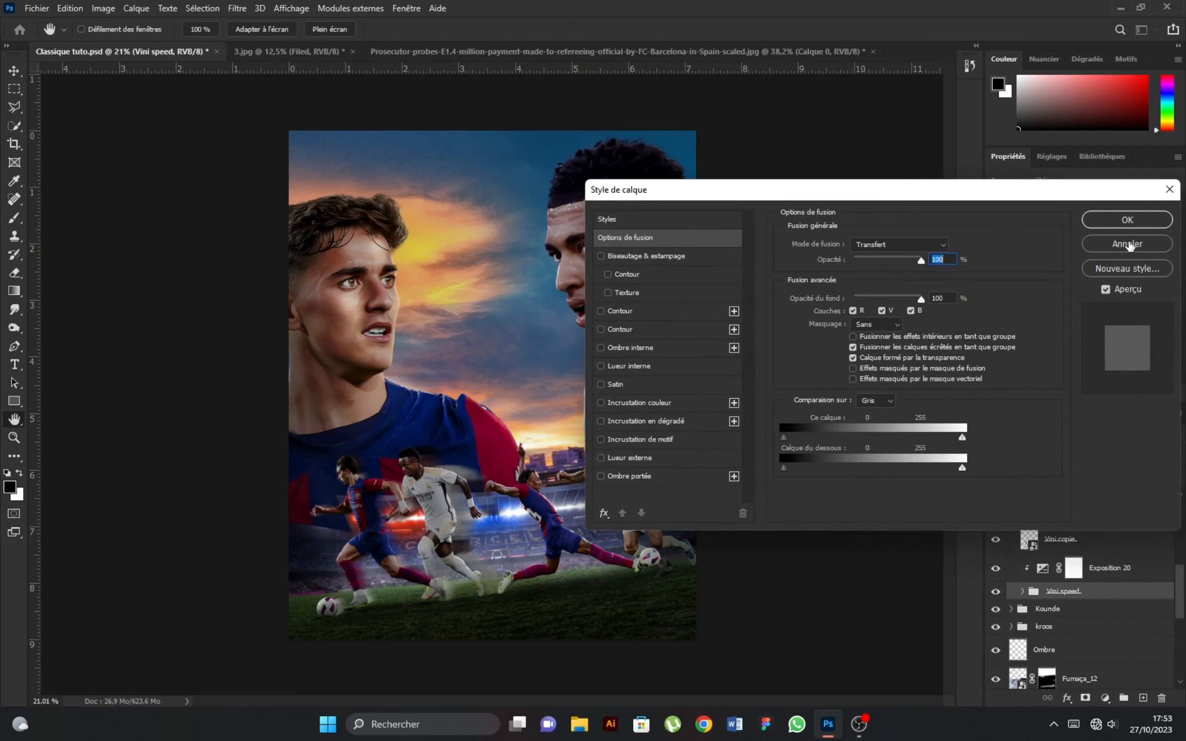
pyautogui.click(1131, 246)
pyautogui.keyDown('shift'); pyautogui.click(1101, 573); pyautogui.keyUp('shift')
pyautogui.moveTo(1100, 592); pyautogui.dragTo(1101, 602)
pyautogui.click(1023, 594)
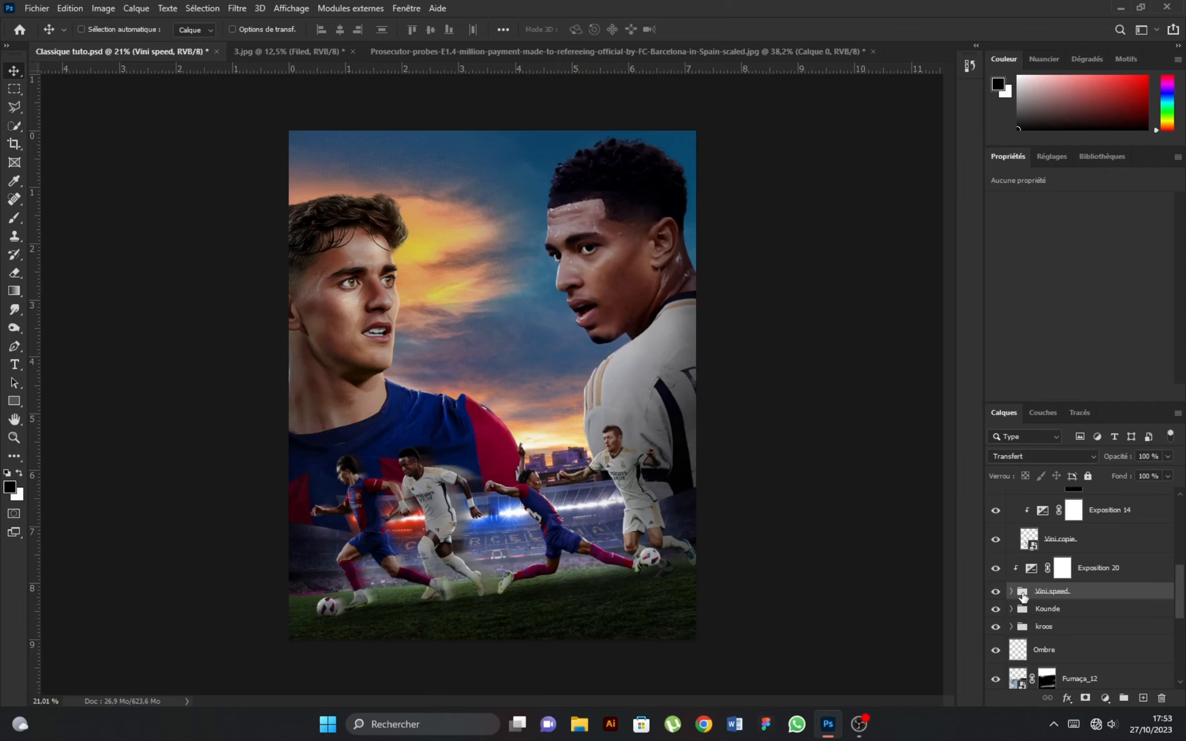
pyautogui.scroll(3, 1022, 596)
pyautogui.click(1012, 535)
pyautogui.click(1034, 518)
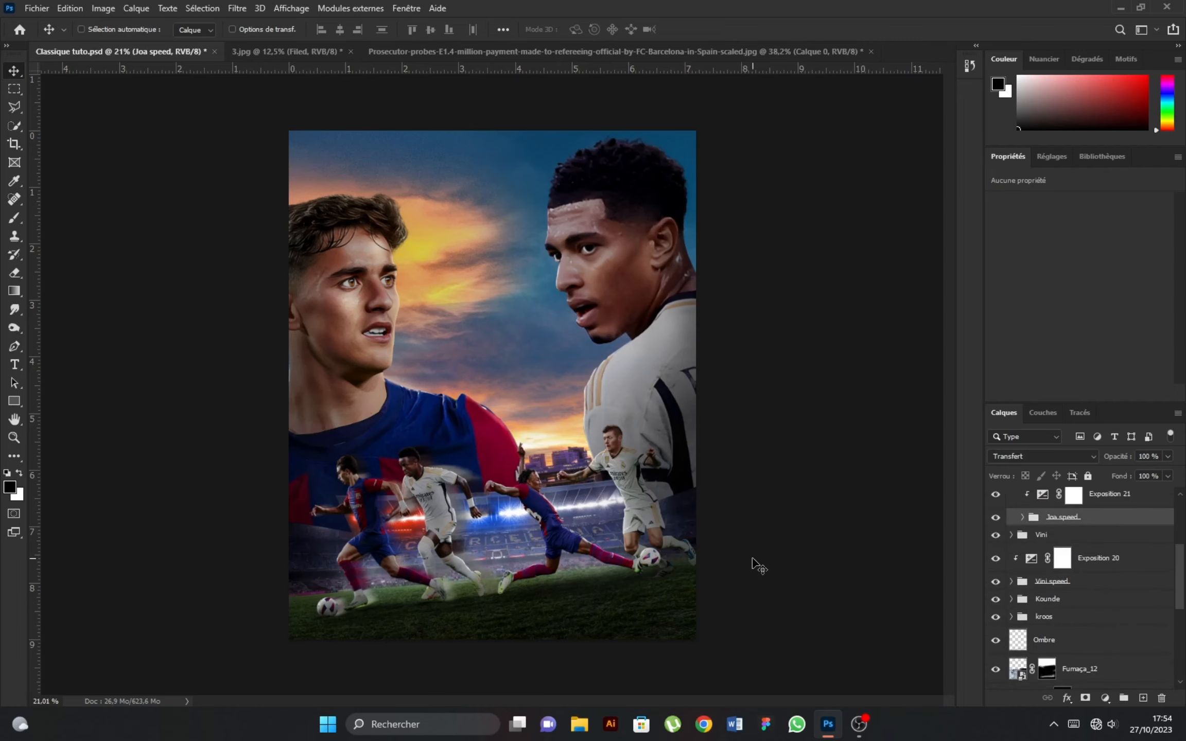
pyautogui.scroll(-3, 427, 525)
pyautogui.scroll(2, 464, 551)
pyautogui.scroll(-1, 515, 582)
pyautogui.scroll(1, 523, 588)
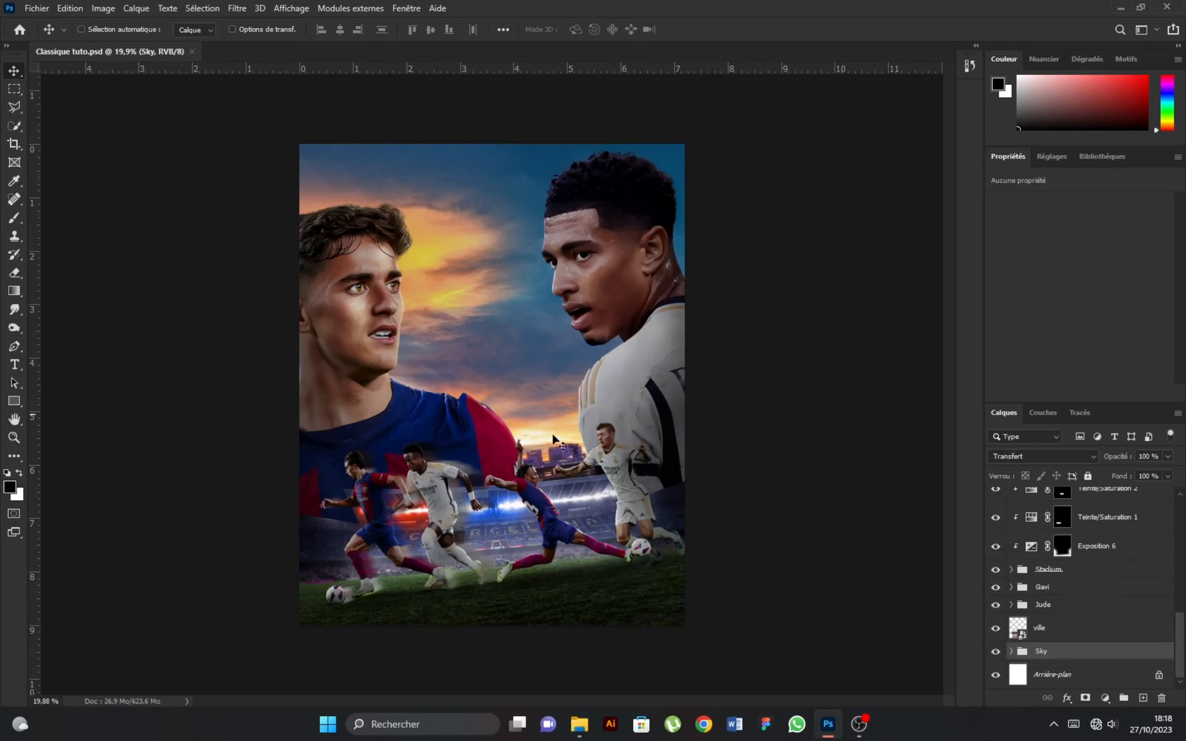
pyautogui.scroll(1, 1091, 605)
pyautogui.scroll(-1, 1092, 608)
# Add a new empty layer directly above the Gavi group, beneath the Stadium group
pyautogui.scroll(3, 1092, 608)
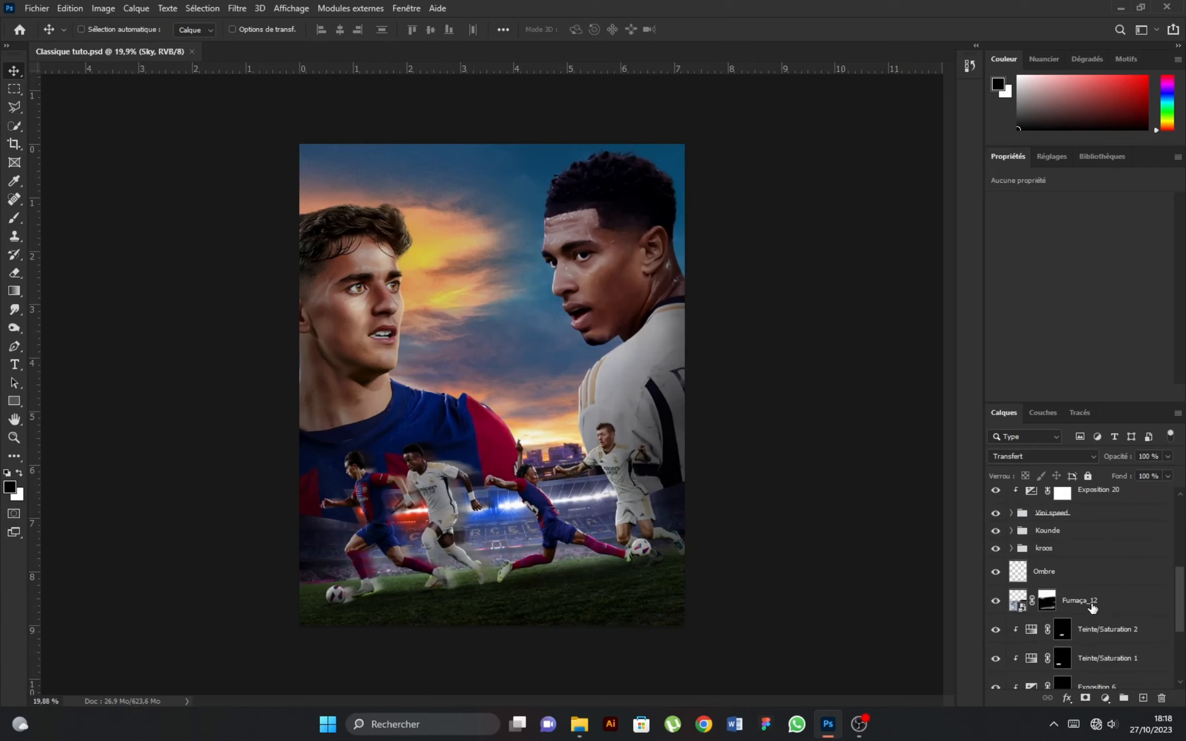
pyautogui.click(1008, 625)
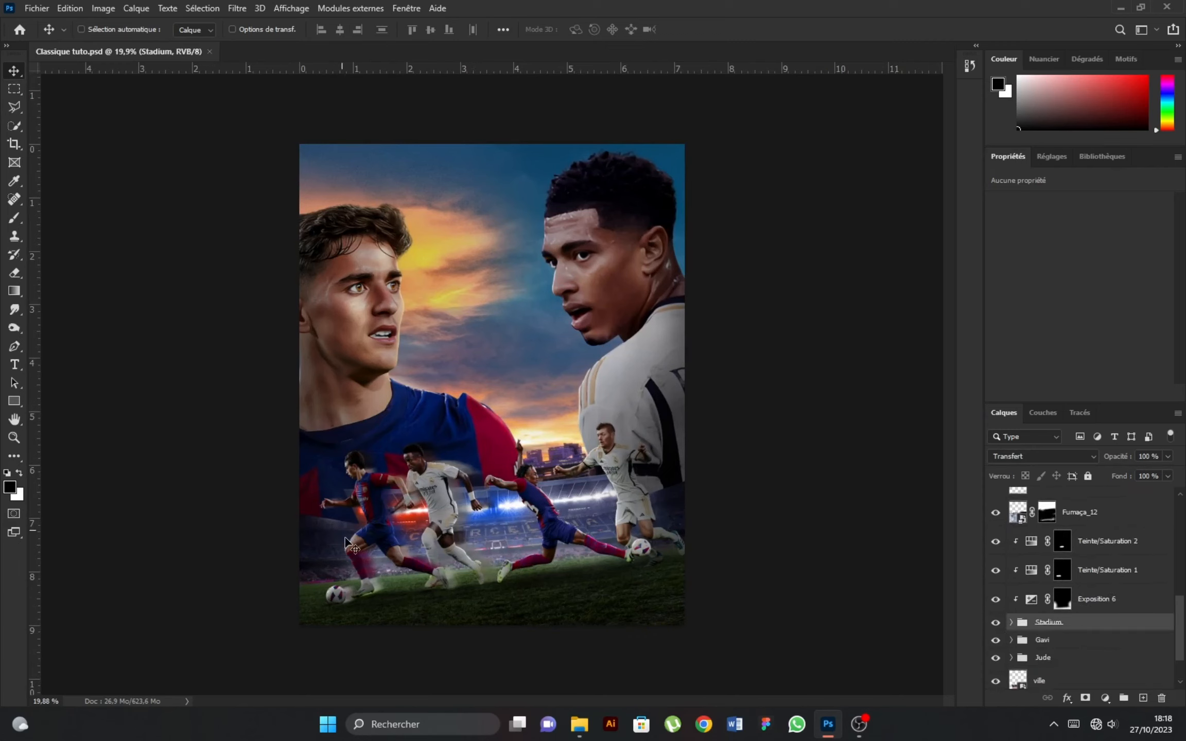
pyautogui.click(1077, 644)
pyautogui.click(1105, 698)
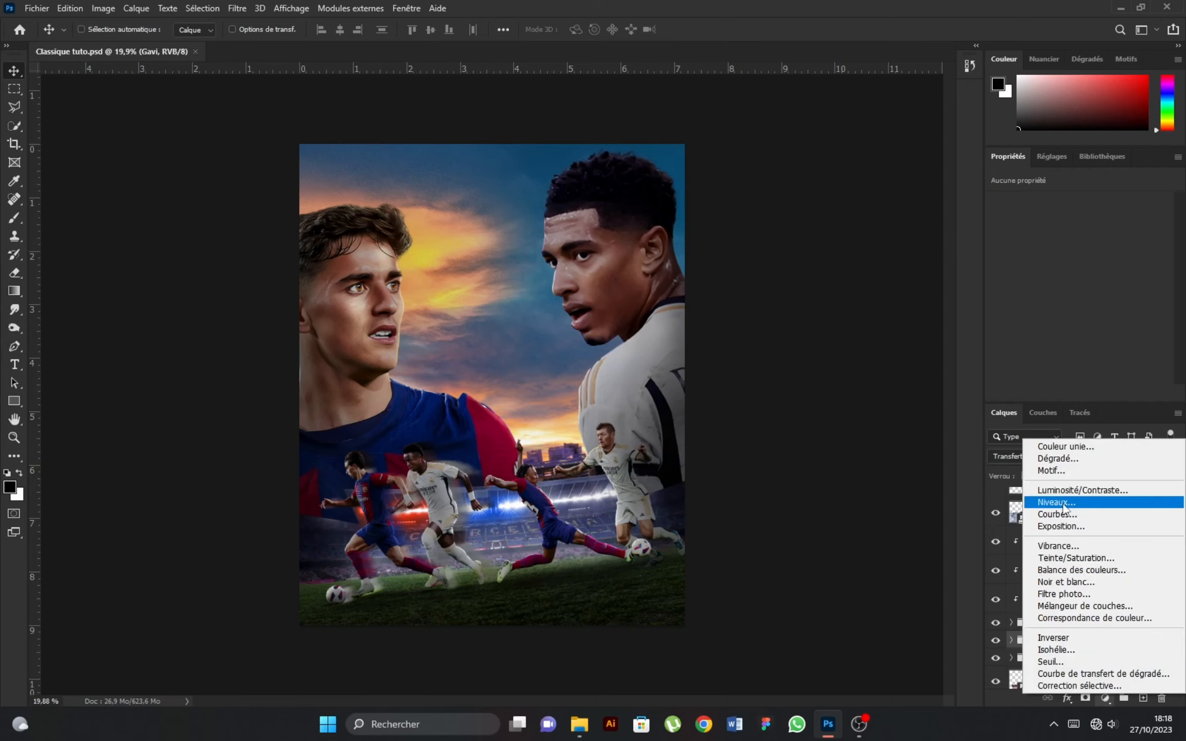
pyautogui.click(1144, 699)
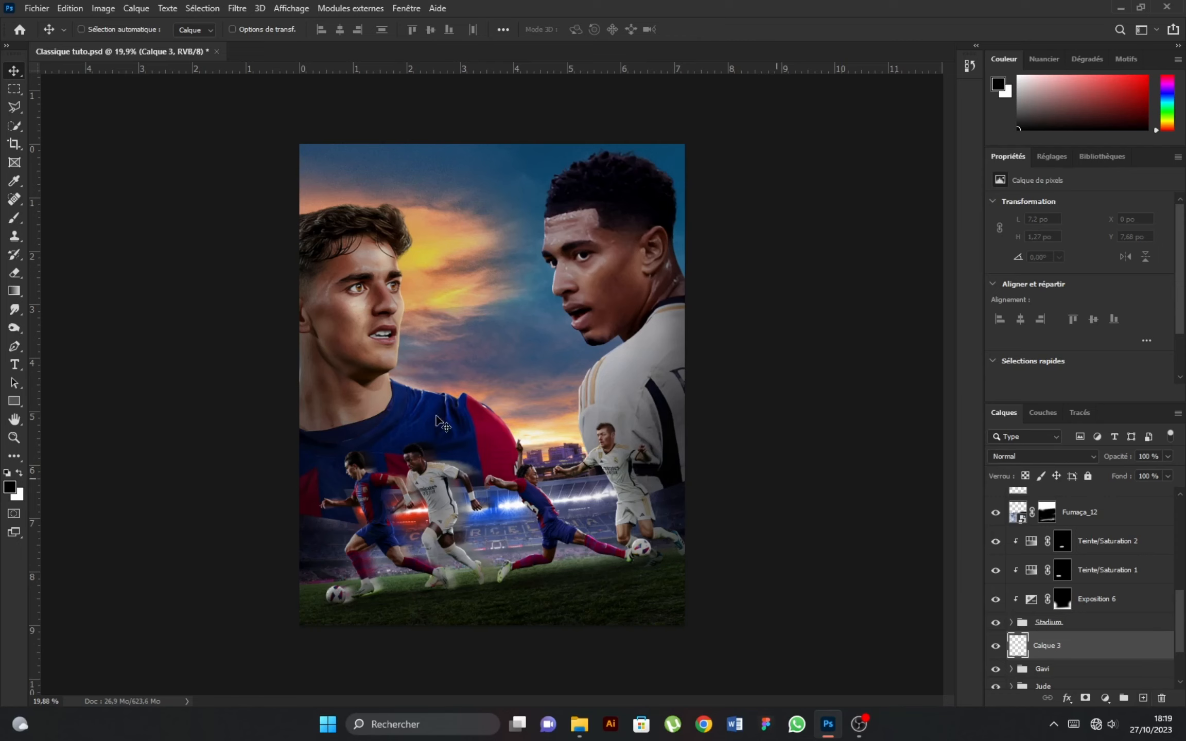
# Shade the lower torsos of both large players in black on Calque 3, using a soft round 1383 px brush at 10% flow
pyautogui.click(12, 221)
pyautogui.rightClick(401, 290)
pyautogui.click(537, 415)
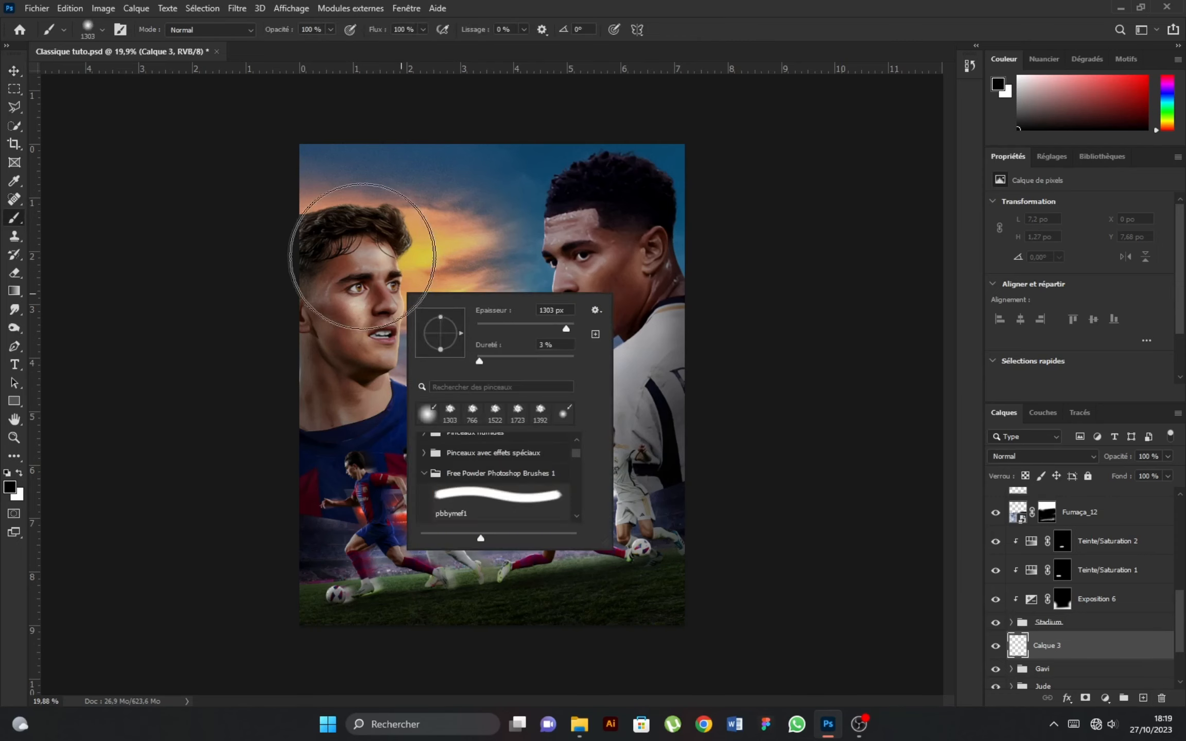
pyautogui.click(358, 251)
pyautogui.moveTo(365, 301); pyautogui.dragTo(400, 300)
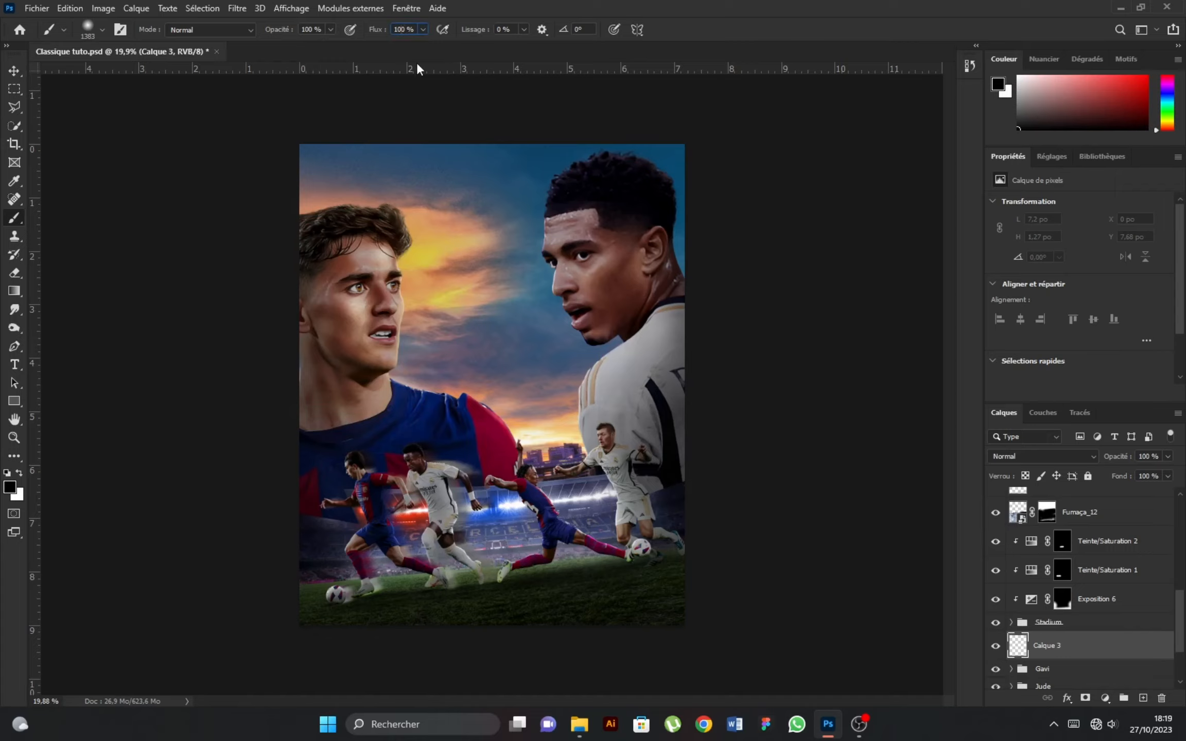
pyautogui.moveTo(273, 444)
pyautogui.mouseDown()
pyautogui.moveTo(275, 495)
pyautogui.moveTo(311, 548)
pyautogui.moveTo(336, 502)
pyautogui.moveTo(470, 489)
pyautogui.moveTo(446, 485)
pyautogui.moveTo(462, 502)
pyautogui.moveTo(350, 549)
pyautogui.moveTo(704, 474)
pyautogui.moveTo(722, 429)
pyautogui.moveTo(678, 491)
pyautogui.mouseUp()
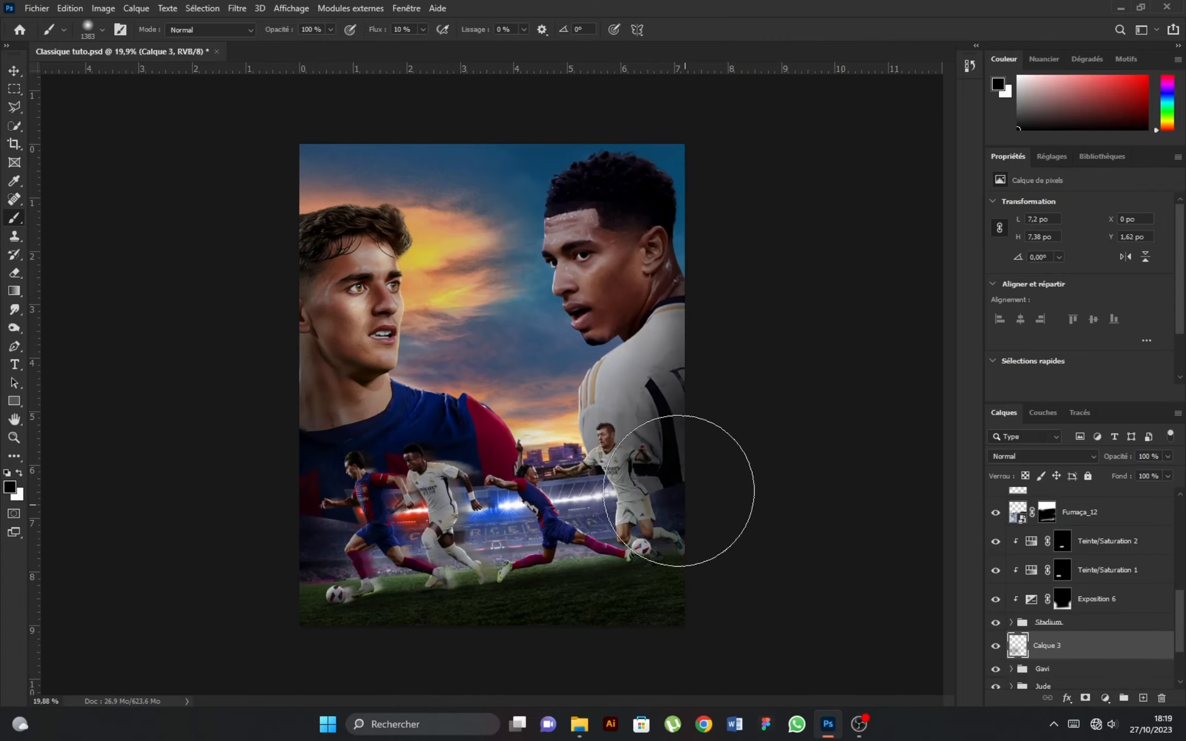
pyautogui.moveTo(638, 439); pyautogui.dragTo(626, 566)
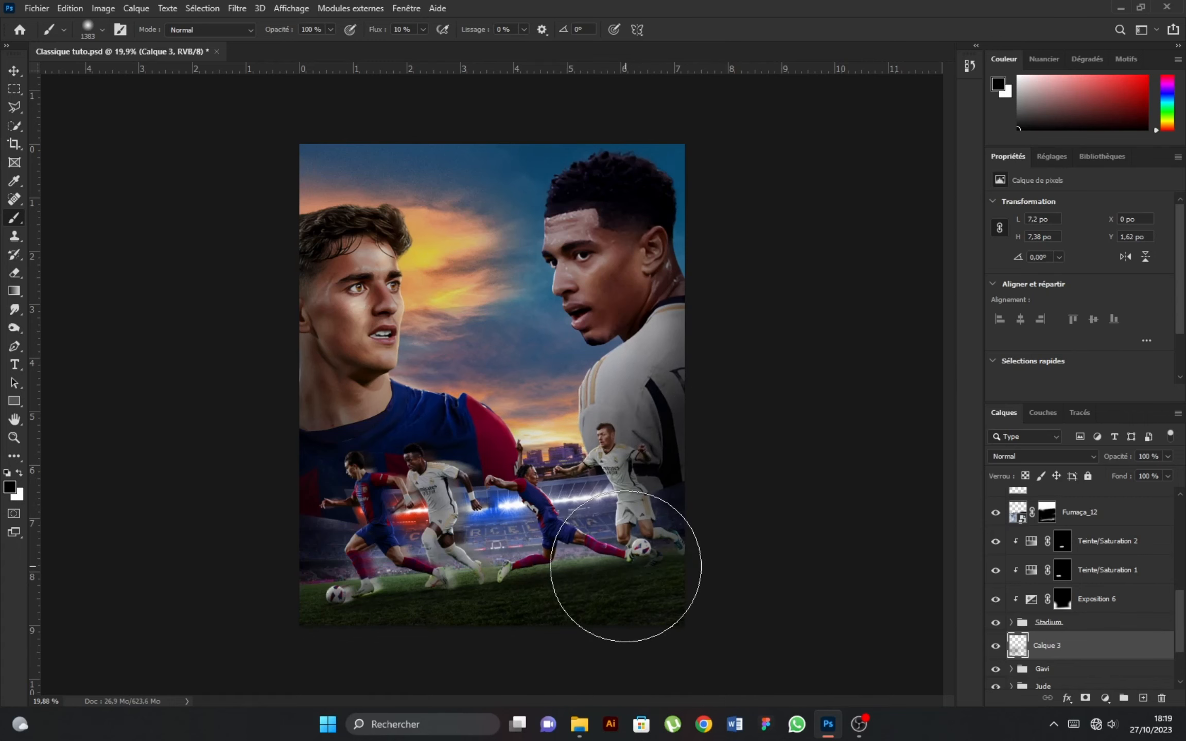
pyautogui.scroll(-2, 433, 546)
pyautogui.scroll(1, 377, 573)
pyautogui.press('v')
pyautogui.scroll(-2, 1074, 642)
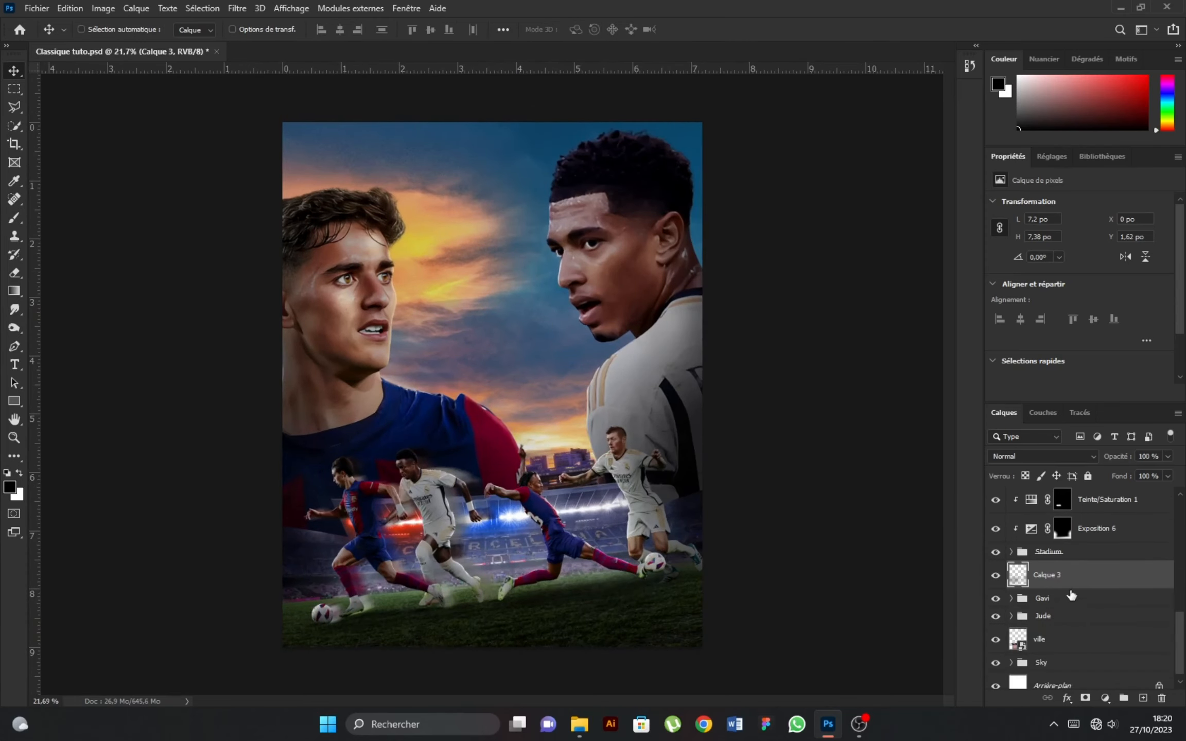
# Place the image colorful-firework-display as an embedded object directly above the ville layer
pyautogui.click(1055, 640)
pyautogui.click(37, 8)
pyautogui.click(62, 293)
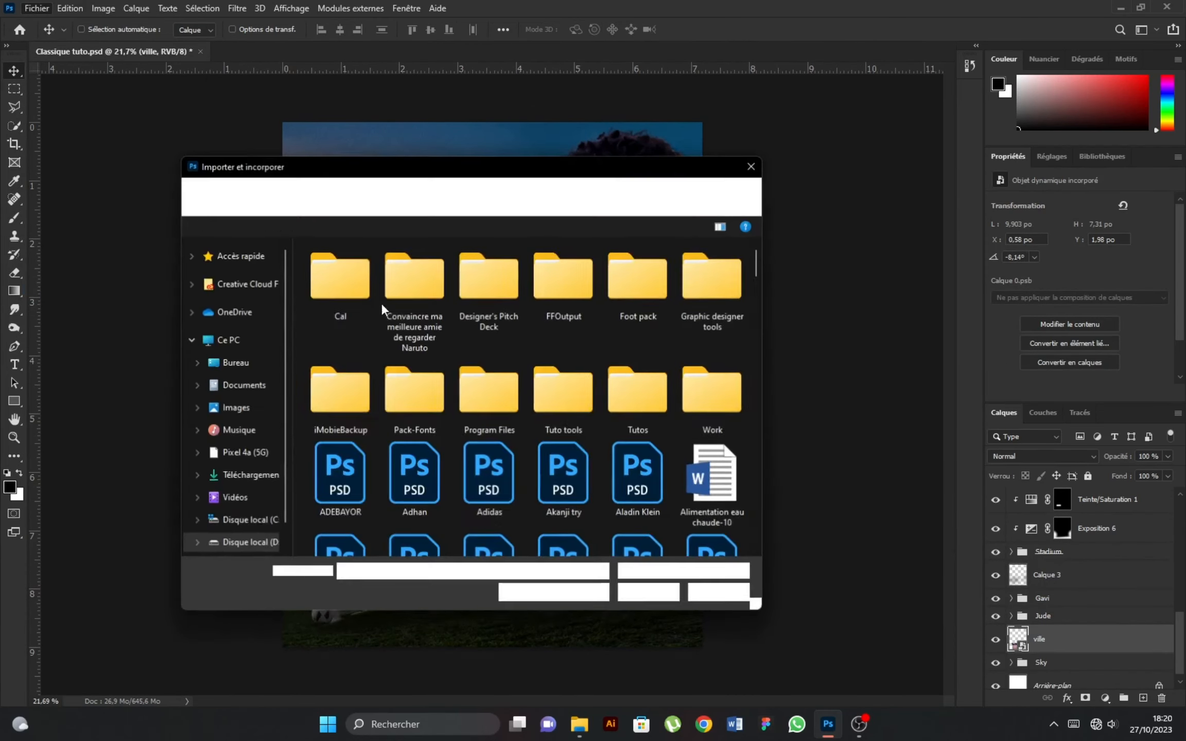
pyautogui.click(234, 363)
pyautogui.doubleClick(693, 374)
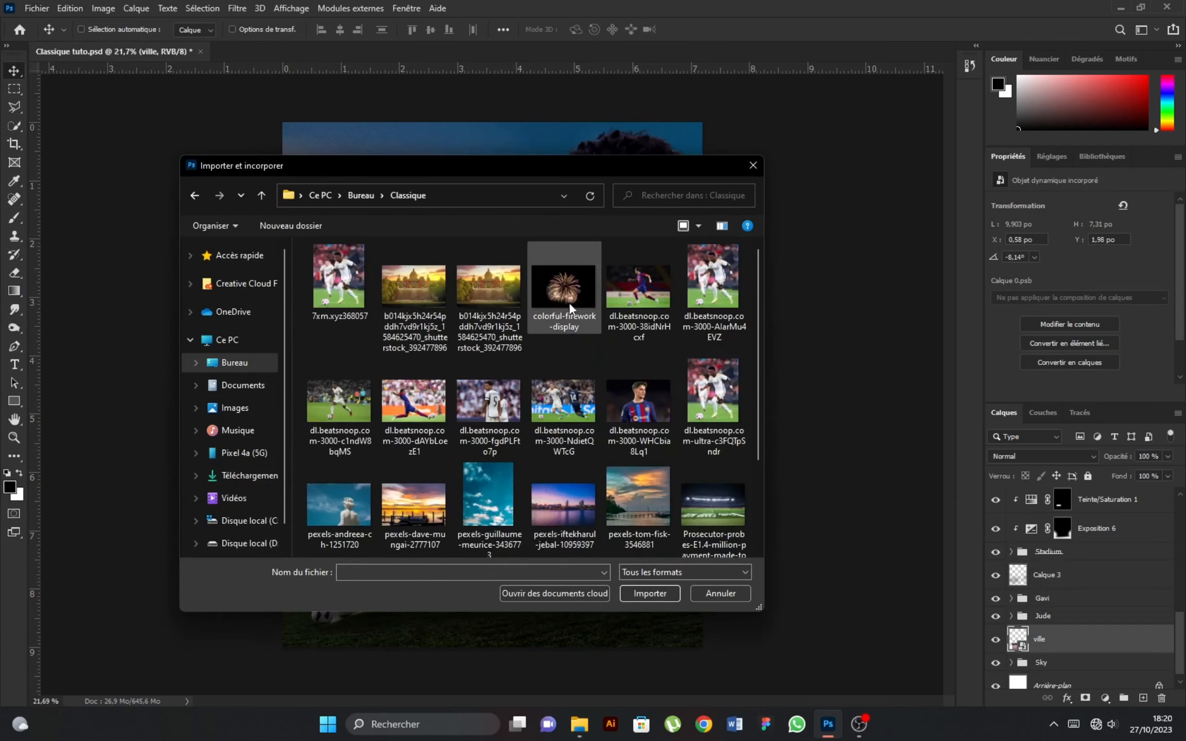
pyautogui.doubleClick(569, 303)
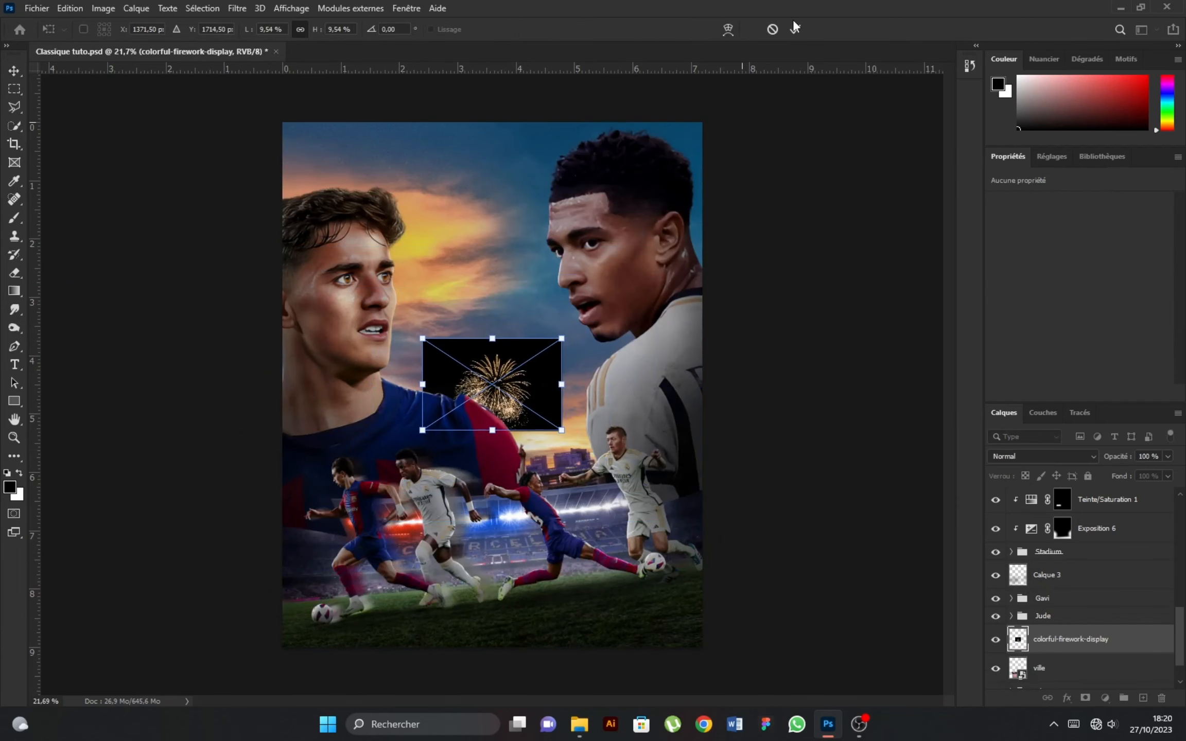
pyautogui.press('Return')
# Blend the firework in Superposition mode, put it in the sky above the city between the large players, and order it beneath the ville layer
pyautogui.click(1042, 456)
pyautogui.click(1030, 474)
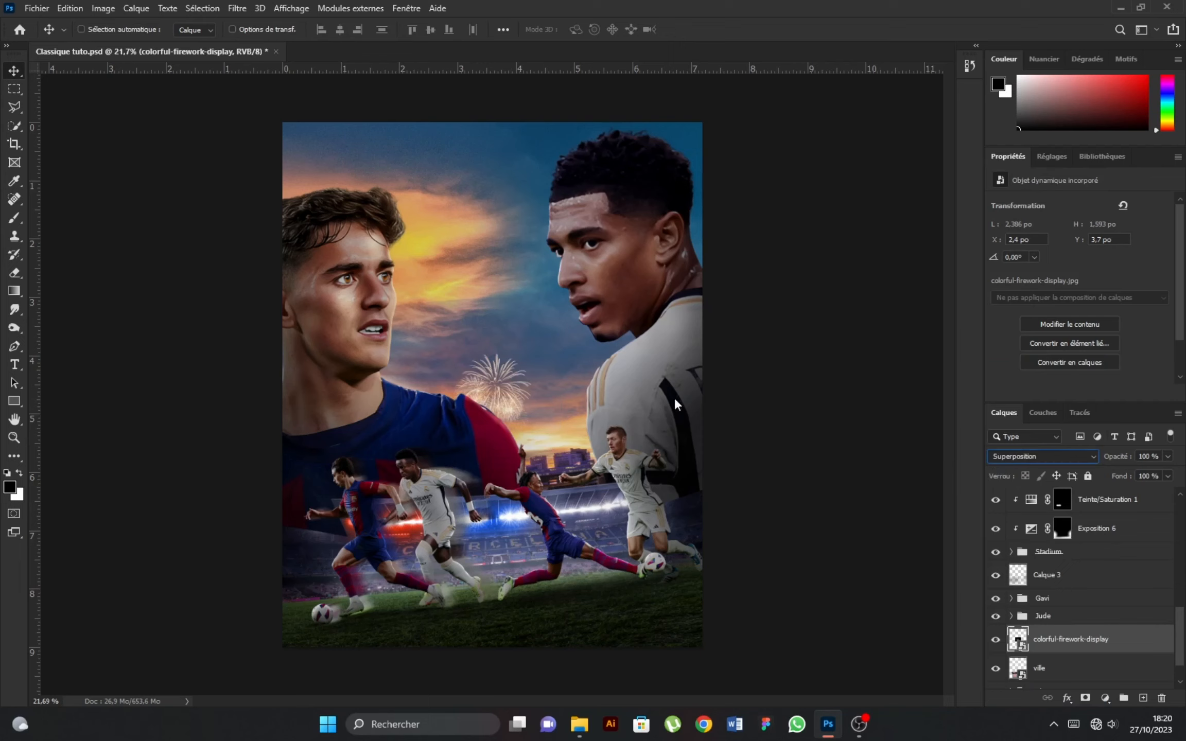
pyautogui.moveTo(498, 399); pyautogui.dragTo(548, 420)
pyautogui.hotkey('ctrl', '[')
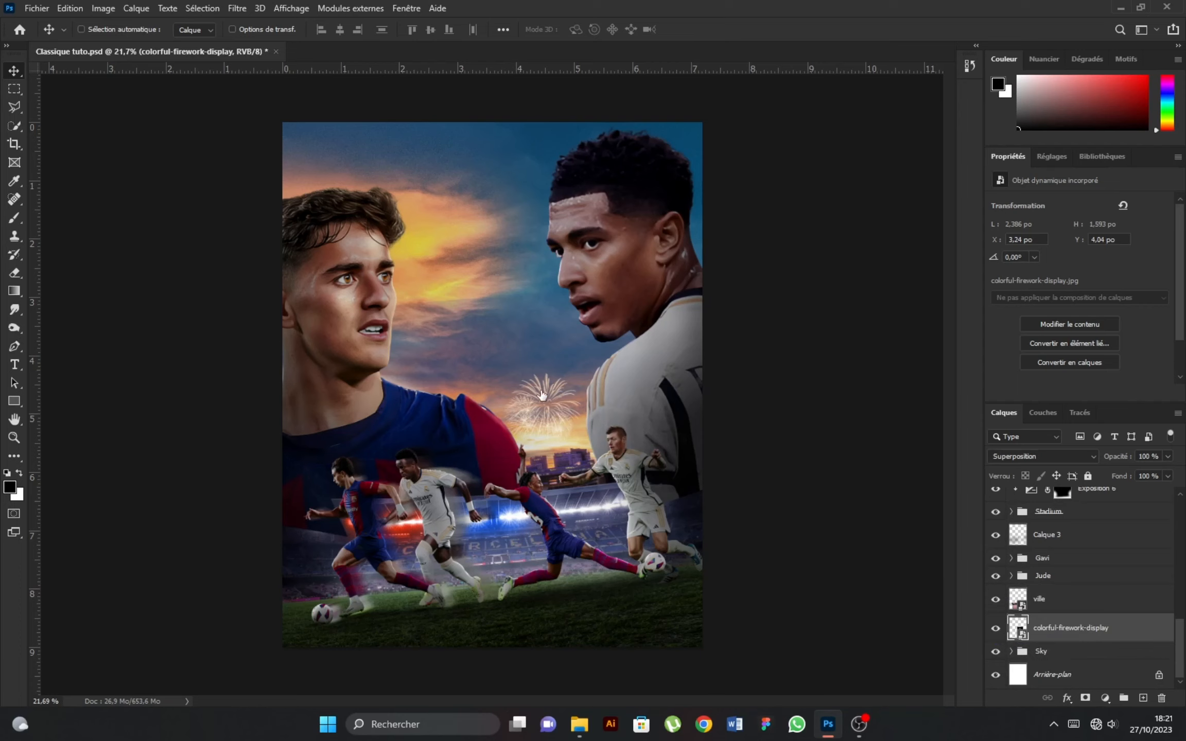
# Duplicate the firework twice, one copy by Gavi's shoulder, the other rotated -50.88° at the poster edge behind Jude's head
pyautogui.moveTo(564, 432); pyautogui.dragTo(581, 286)
pyautogui.scroll(-2, 521, 349)
pyautogui.hotkey('ctrl', 't')
pyautogui.moveTo(501, 228); pyautogui.dragTo(478, 305)
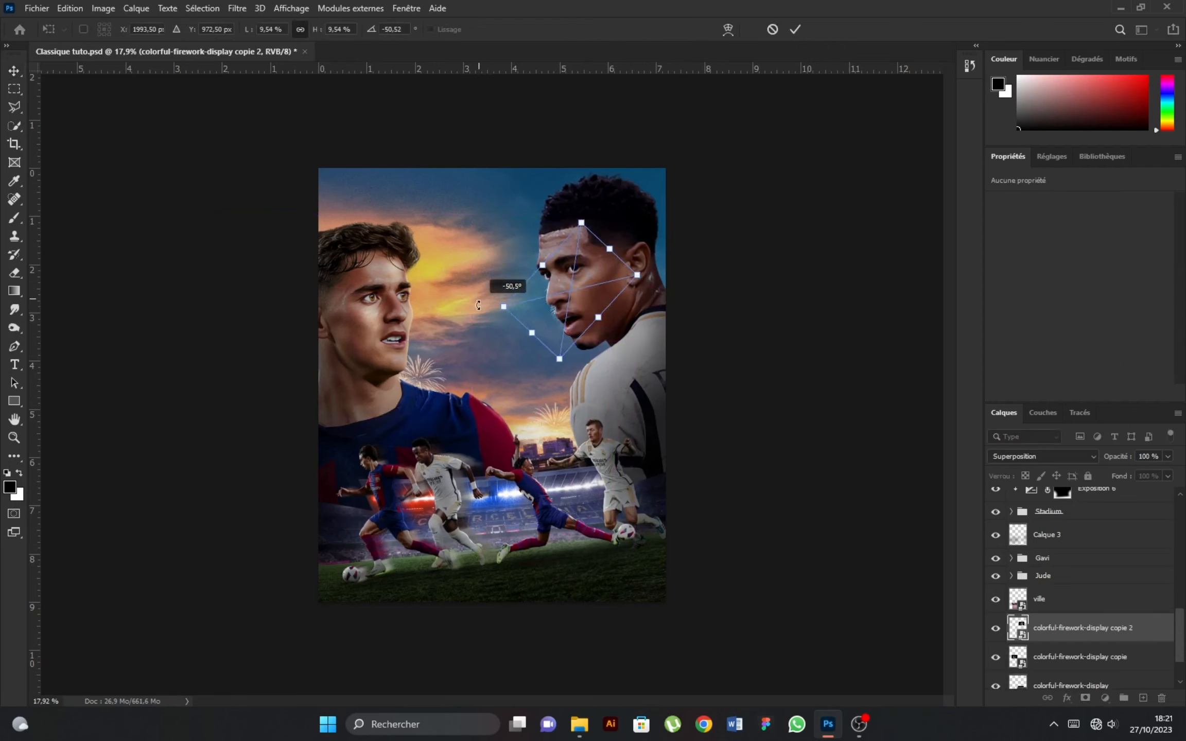
pyautogui.moveTo(583, 286); pyautogui.dragTo(687, 252)
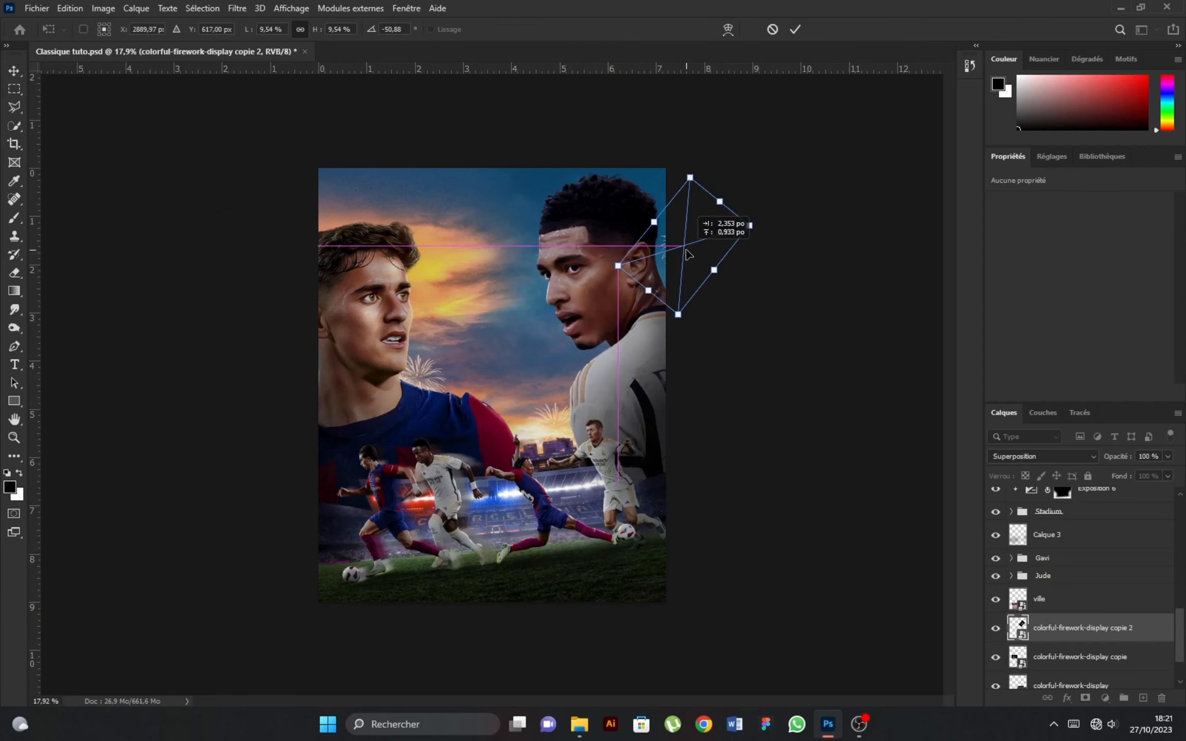
pyautogui.click(796, 30)
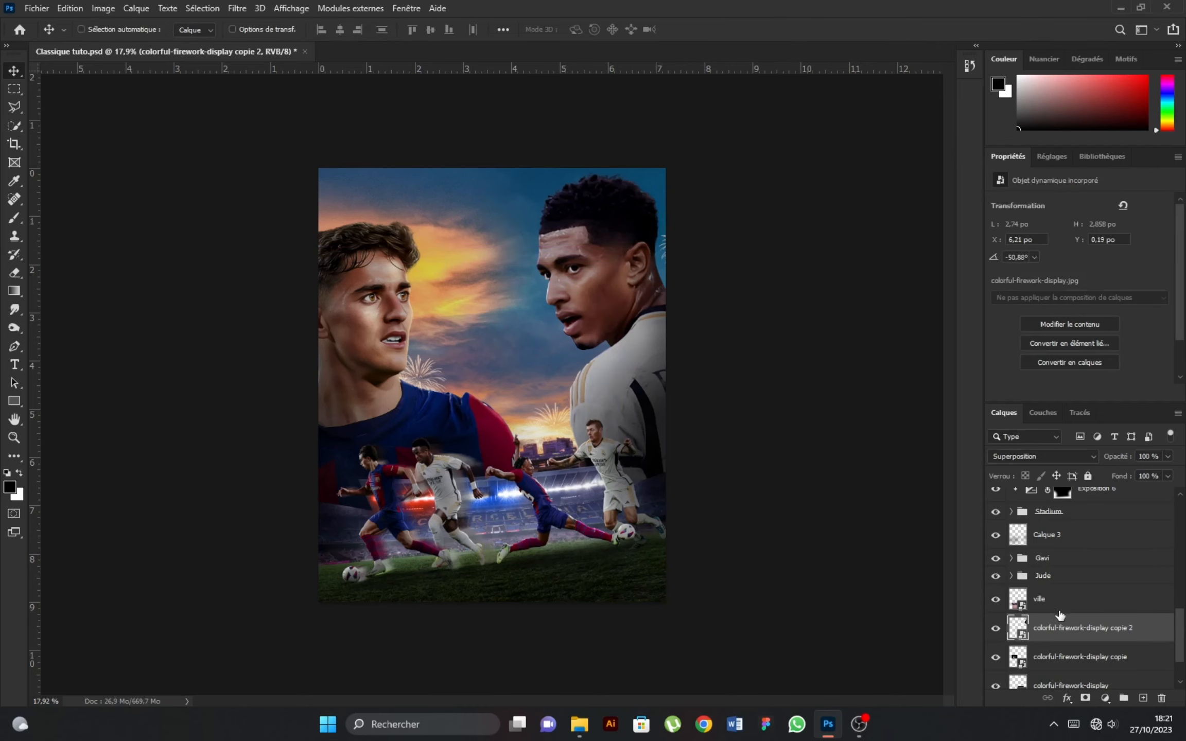
# Duplicate the kounde layer and move the copy out of the Kounde group to directly beneath it
pyautogui.scroll(1, 561, 443)
pyautogui.scroll(1, 1056, 565)
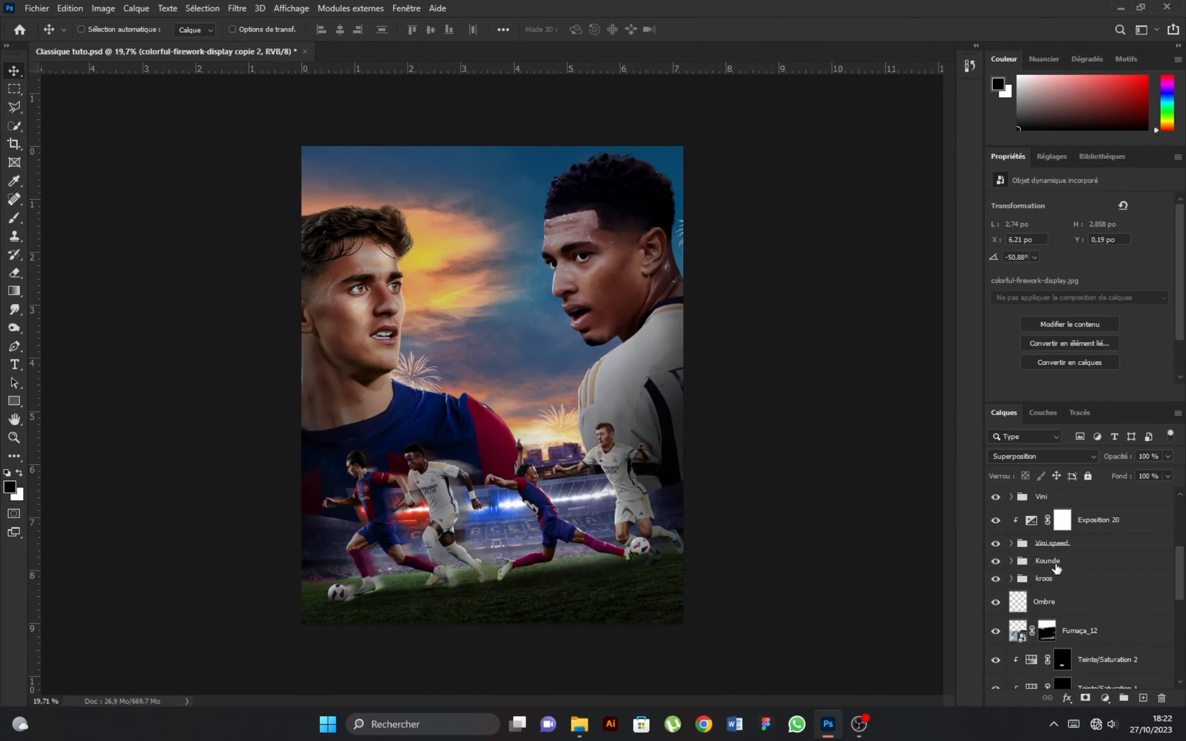
pyautogui.click(1013, 563)
pyautogui.scroll(-1, 1056, 600)
pyautogui.click(1069, 606)
pyautogui.moveTo(1087, 617); pyautogui.dragTo(1073, 651)
pyautogui.click(1013, 529)
pyautogui.click(1013, 528)
pyautogui.scroll(-1, 1072, 616)
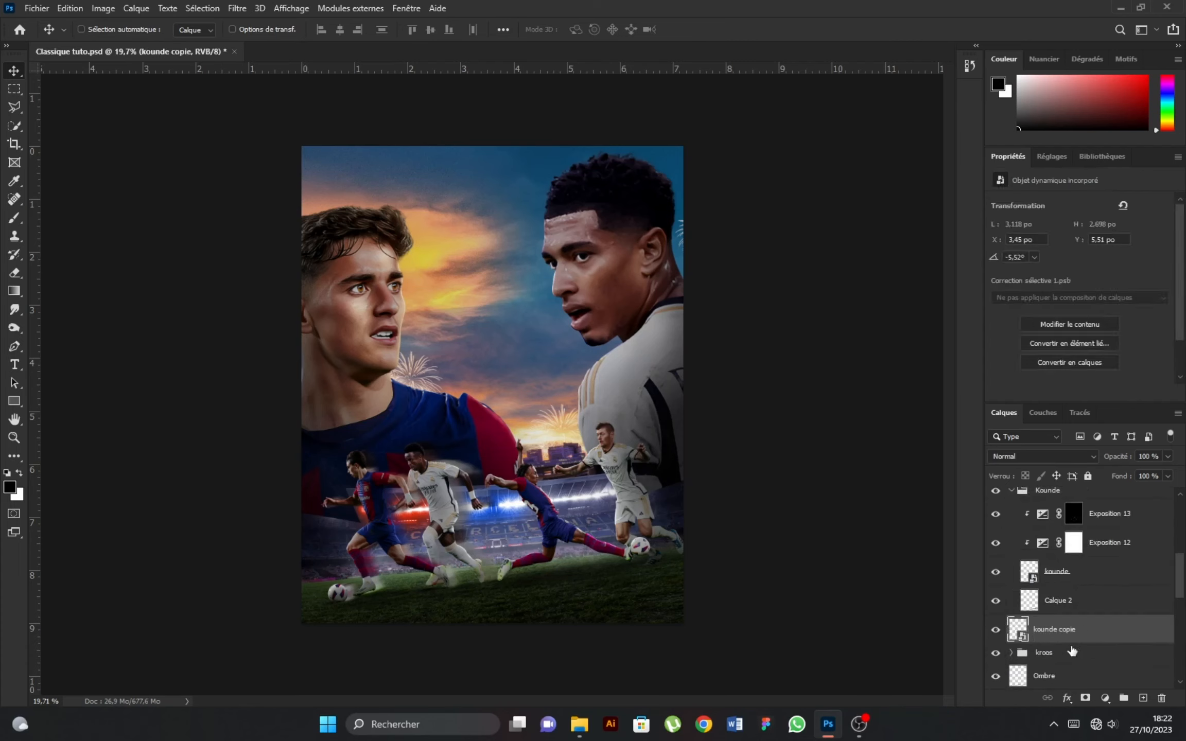
pyautogui.click(1013, 492)
# Duplicate the kounde copie layer and copy a Flou directionnel smart filter from the Vini speed group onto kounde copie
pyautogui.click(1060, 517)
pyautogui.scroll(4, 1076, 556)
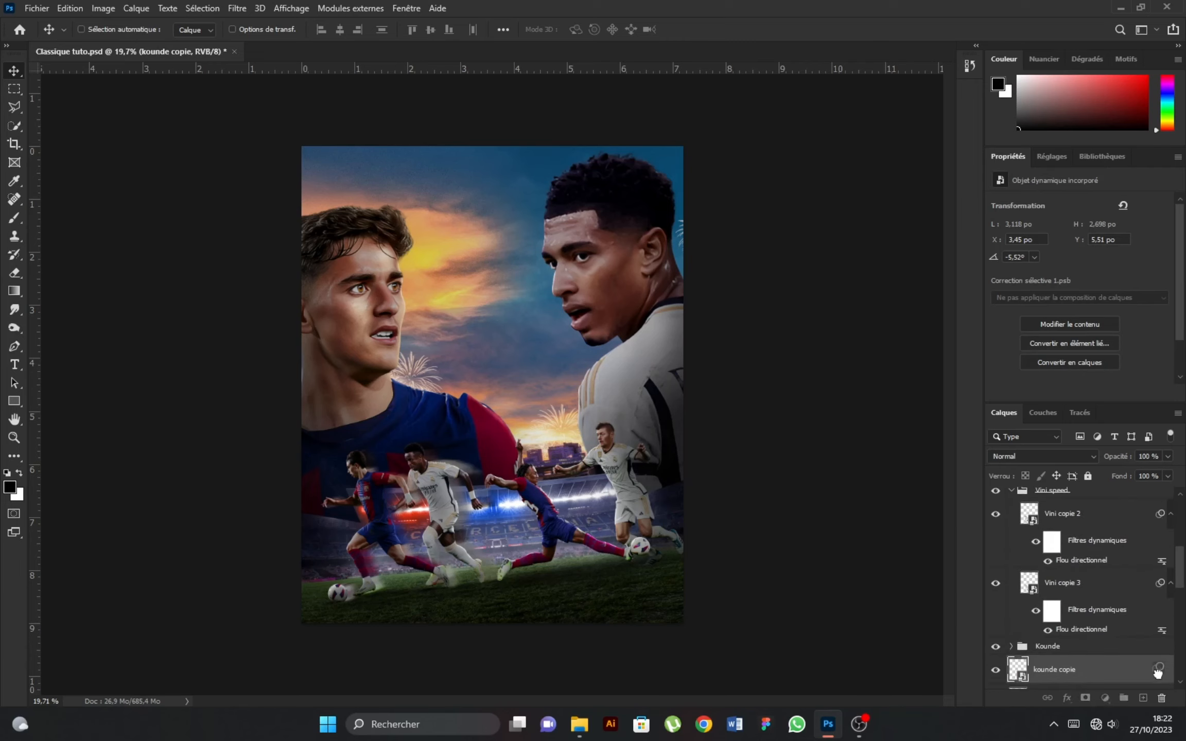
pyautogui.moveTo(1158, 672); pyautogui.dragTo(1158, 673)
# Copy the Flou directionnel filter of Vini copie 2 onto kounde copie 2, keeping the original, and collapse the Vini speed group
pyautogui.moveTo(1064, 553); pyautogui.dragTo(1141, 667)
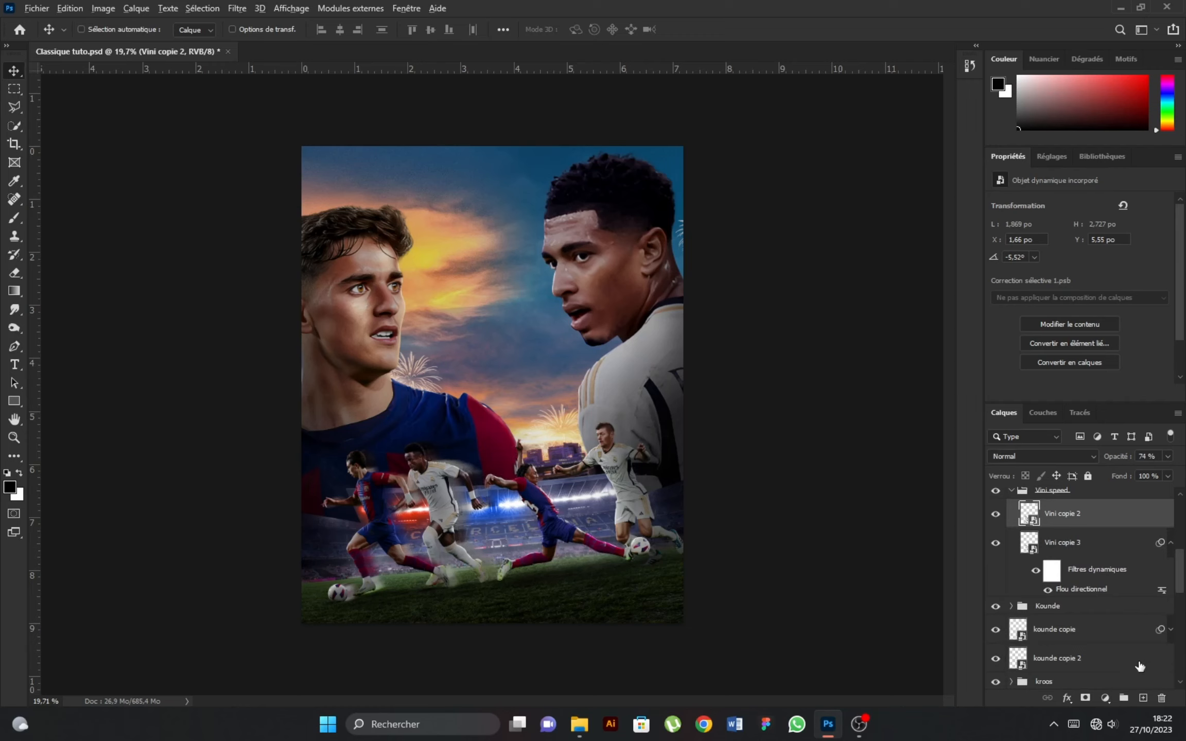
pyautogui.click(1011, 492)
pyautogui.click(1012, 509)
pyautogui.click(1011, 508)
pyautogui.click(1012, 491)
pyautogui.scroll(-1, 1097, 581)
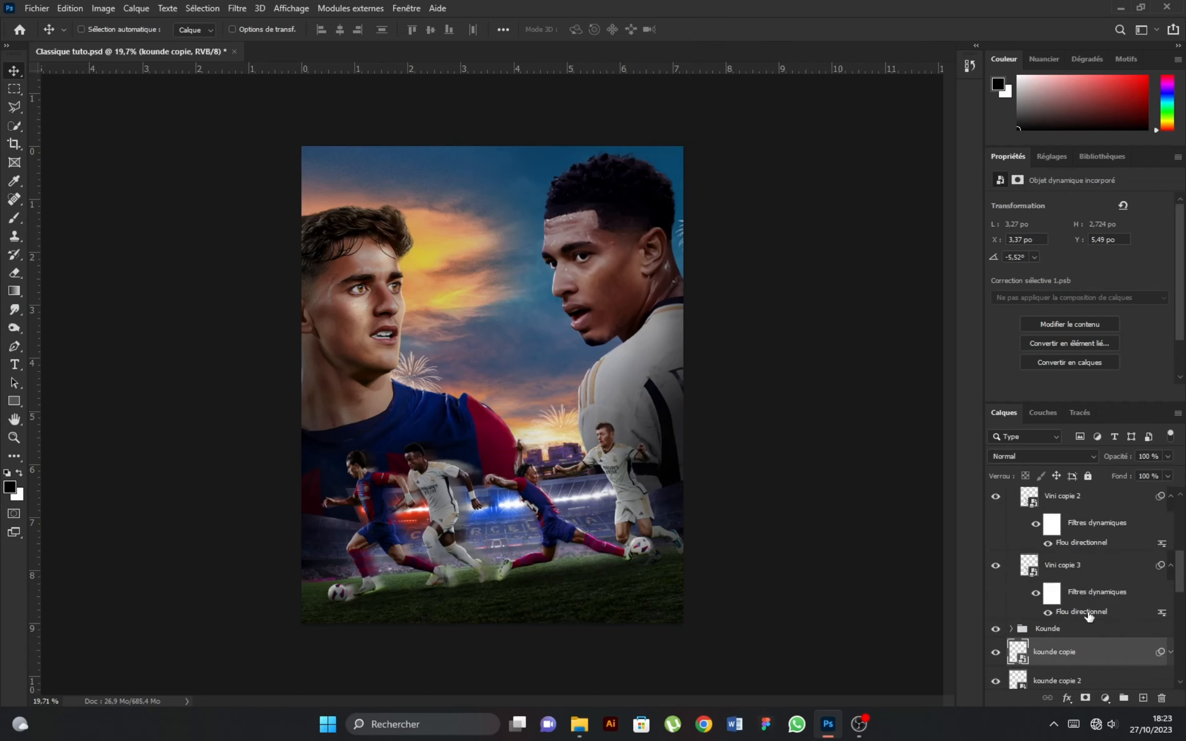
pyautogui.click(1055, 569)
pyautogui.scroll(5, 1057, 575)
pyautogui.click(1012, 561)
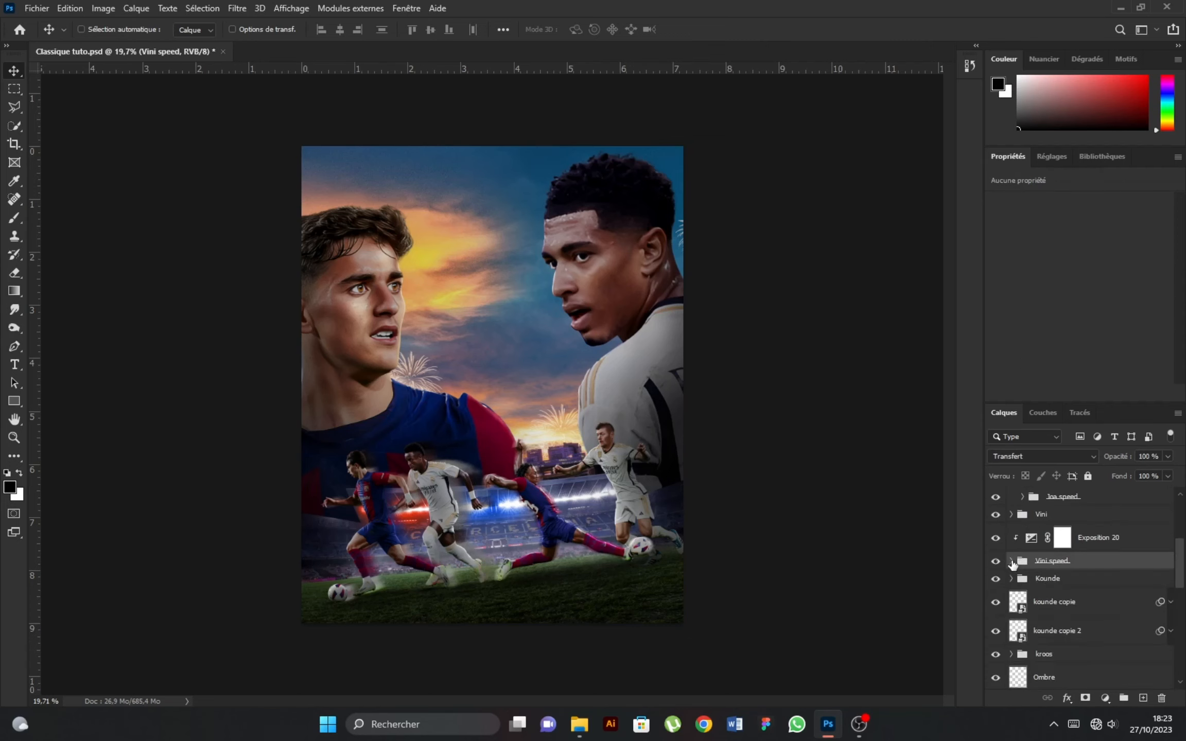